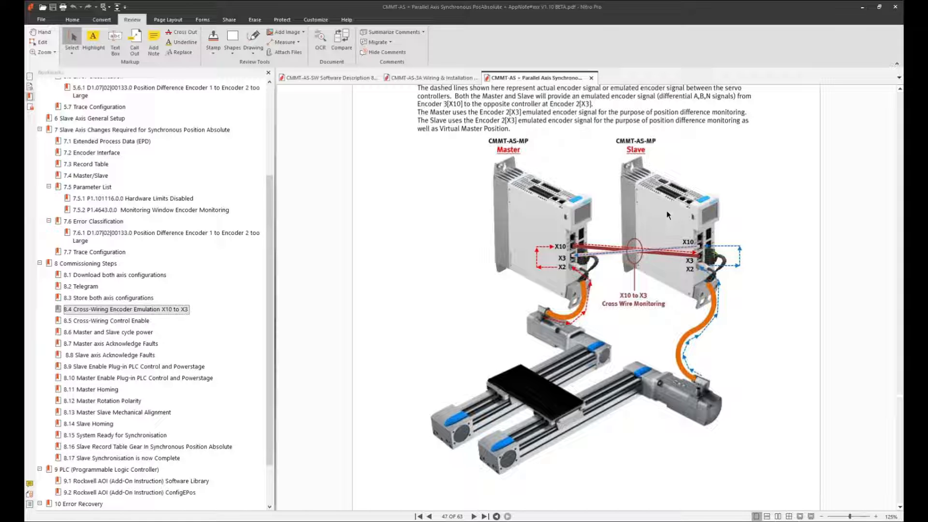
Step: Go to section 8.5 Cross-Wiring Control Enable in the application note PDF
{"action": "left_click", "coordinate": [108, 321]}
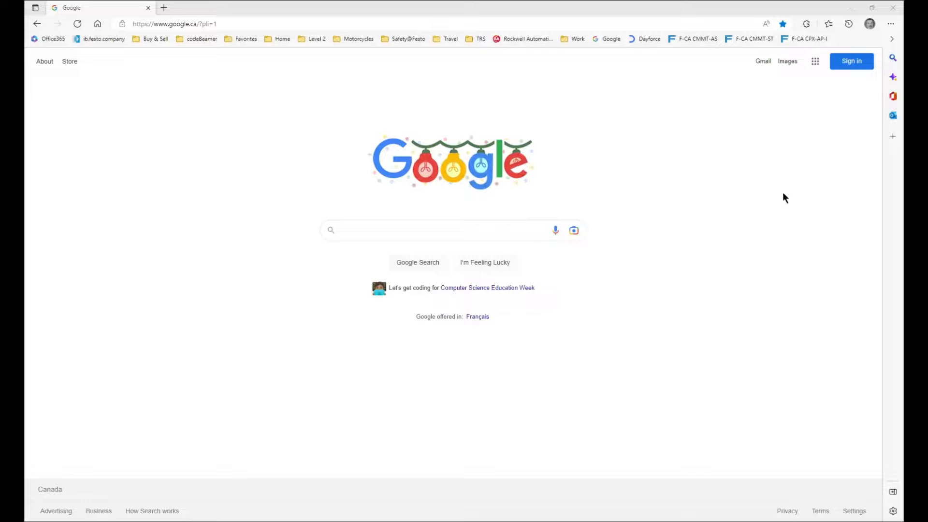
Step: Switch to the web browser, open the bookmarked Festo downloads page for CMMT-AS-C2-3A-EP-S1, and list its software downloads
{"action": "left_click", "coordinate": [700, 39]}
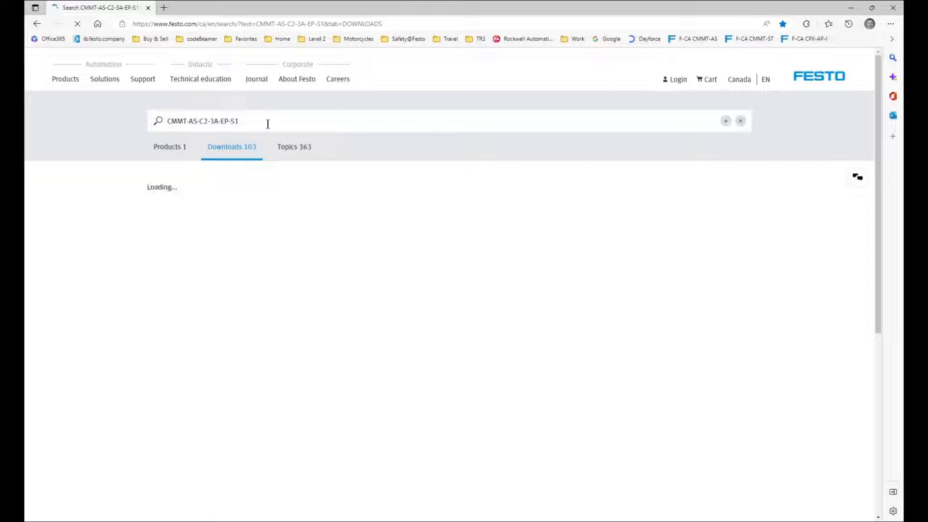
{"action": "left_click", "coordinate": [178, 25]}
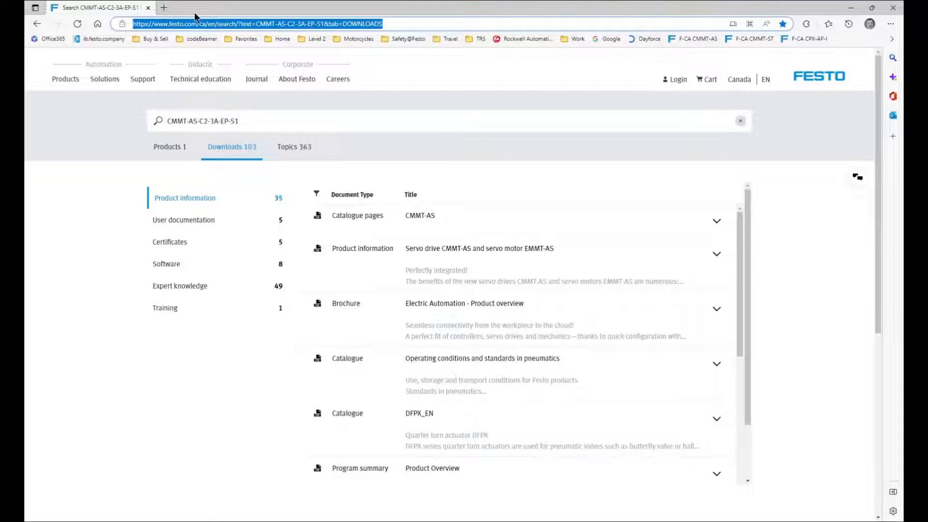
{"action": "left_click", "coordinate": [159, 26]}
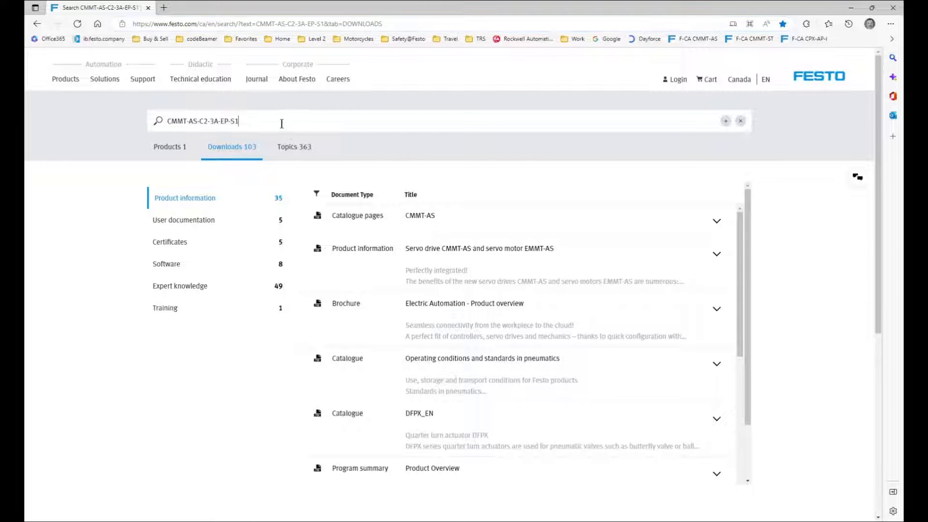
{"action": "left_click_drag", "start_coordinate": [282, 124], "coordinate": [135, 137]}
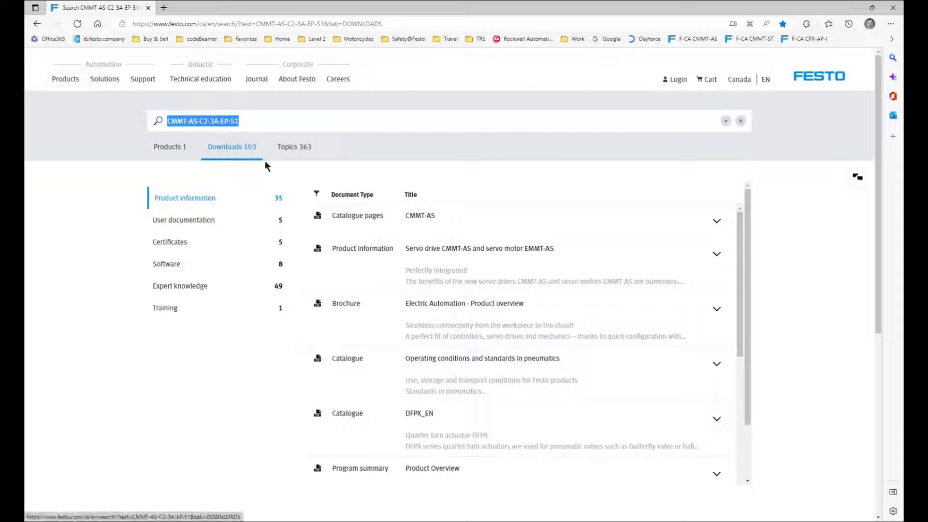
{"action": "left_click", "coordinate": [236, 152]}
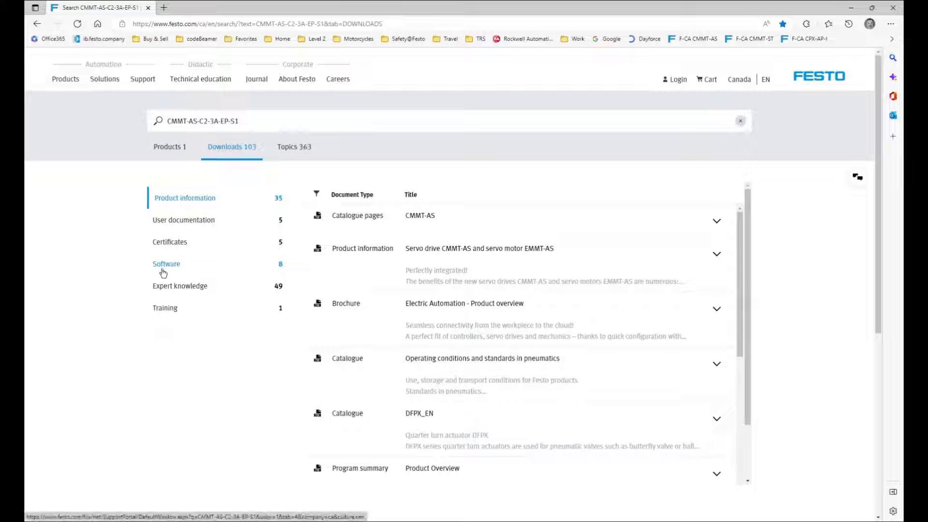
{"action": "left_click", "coordinate": [163, 270]}
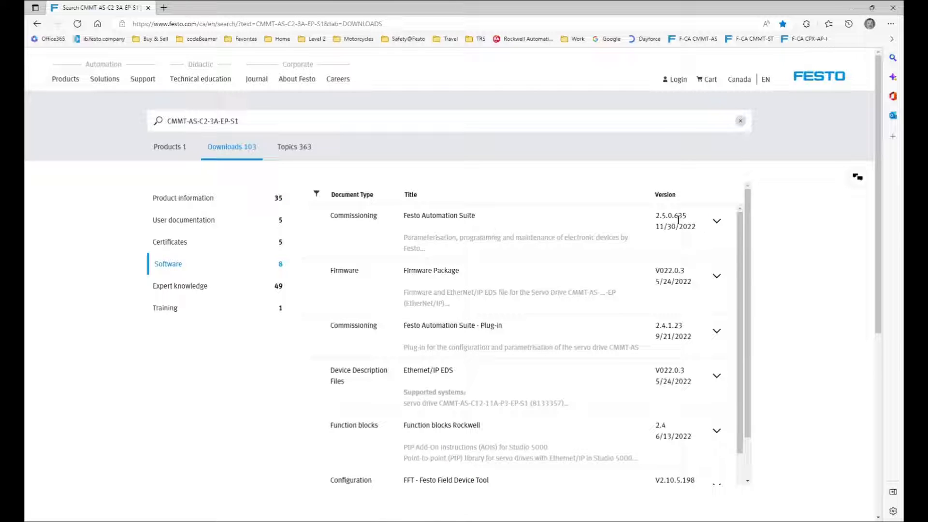
Step: Examine the download details of Festo Automation Suite and of the Festo Automation Suite Plug-in for the CMMT-AS
{"action": "left_click", "coordinate": [717, 222]}
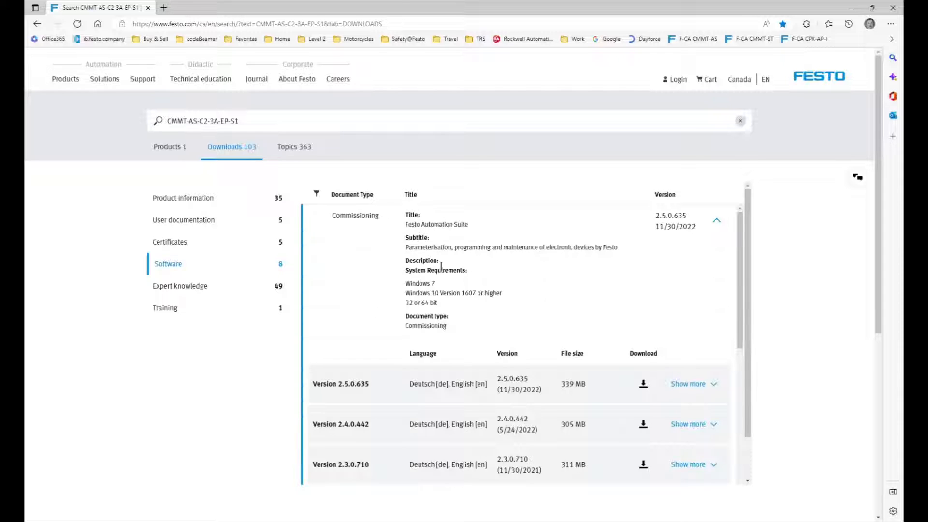
{"action": "left_click", "coordinate": [717, 224]}
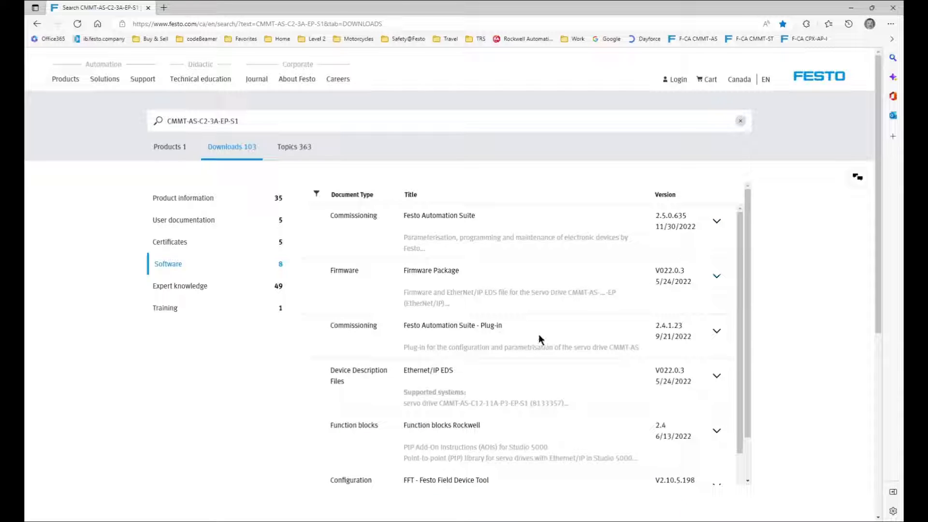
{"action": "left_click_drag", "start_coordinate": [503, 328], "coordinate": [404, 328]}
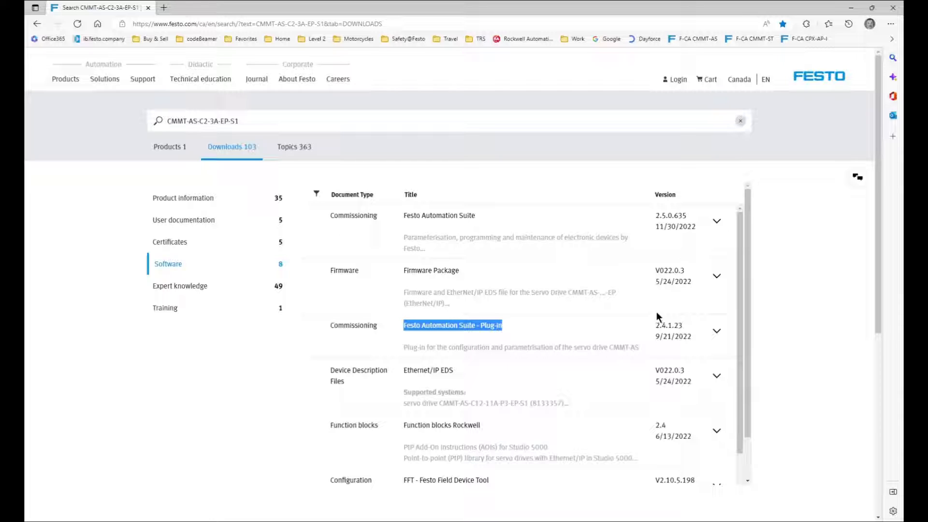
{"action": "left_click", "coordinate": [718, 334]}
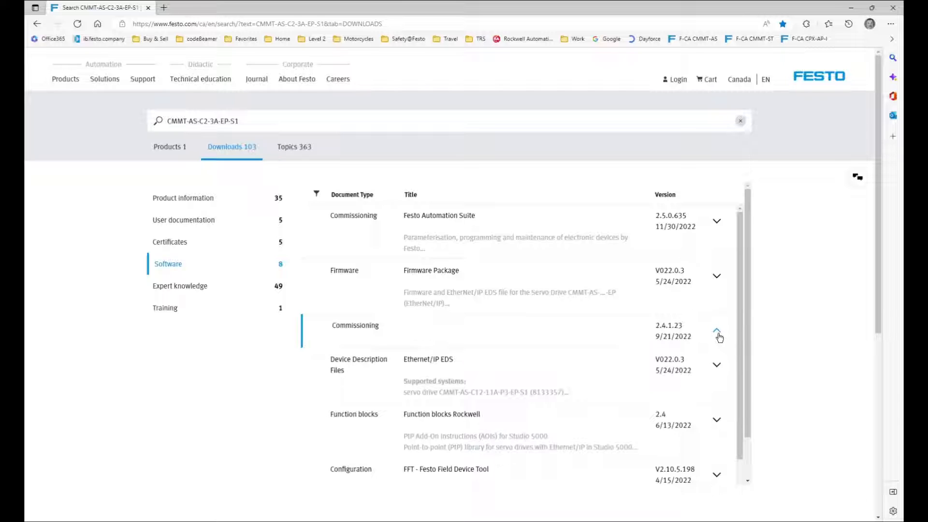
{"action": "left_click_drag", "start_coordinate": [612, 358], "coordinate": [586, 360]}
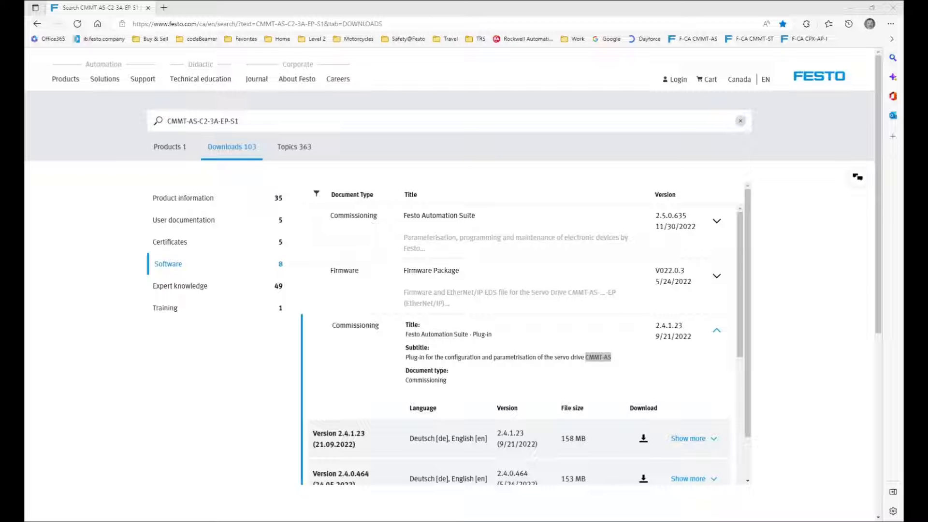
Step: Switch to Total Commander, locate FestoAutomationSuite_2.5.0.635.exe, and point out CMMT-AS_2.4.1.23.fsi in the CMMT-AS_2_4_1_23 folder
{"action": "mouse_move", "coordinate": [521, 521]}
{"action": "left_click", "coordinate": [521, 494]}
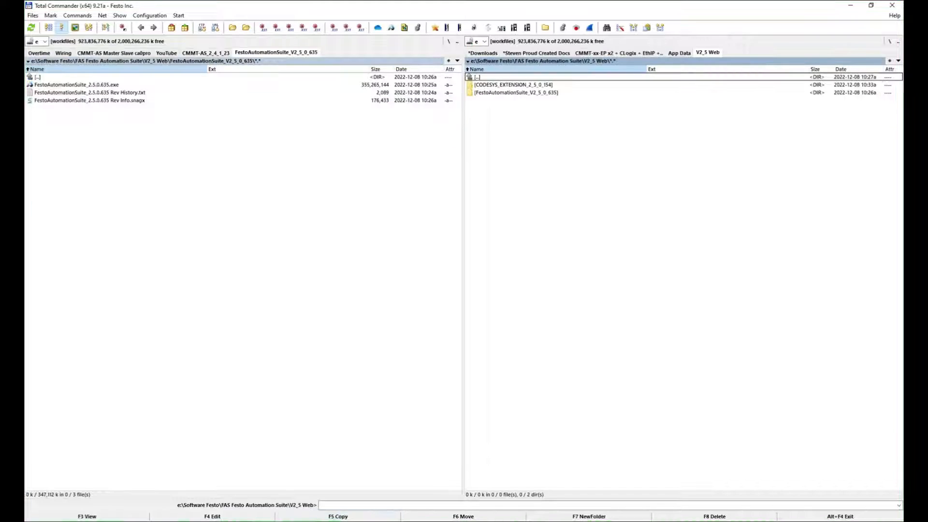
{"action": "left_click", "coordinate": [86, 85]}
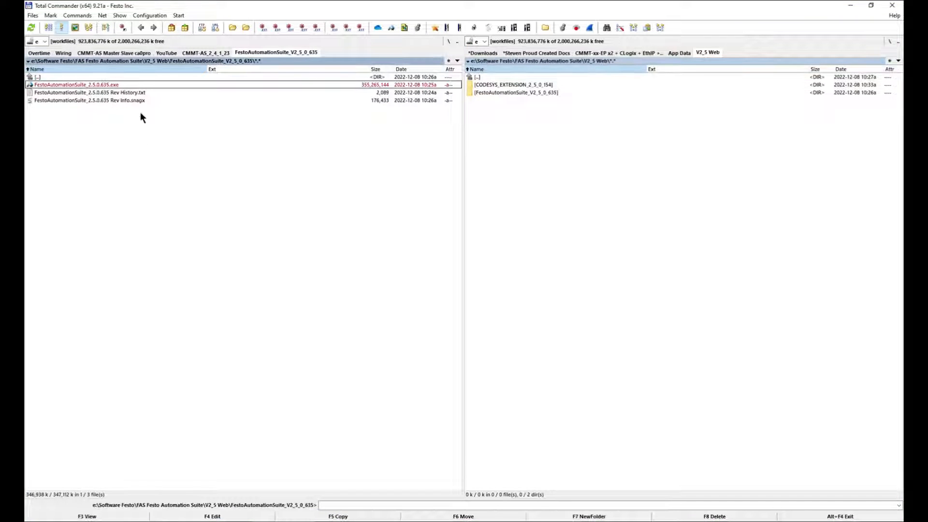
{"action": "left_click", "coordinate": [204, 53]}
{"action": "left_click", "coordinate": [76, 85]}
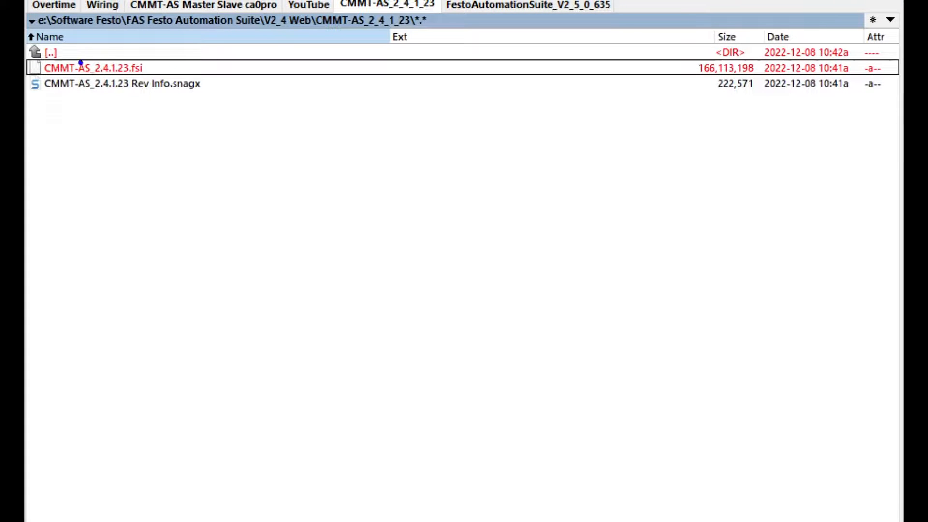
{"action": "mouse_move", "coordinate": [29, 54]}
{"action": "left_mouse_down"}
{"action": "mouse_move", "coordinate": [169, 58]}
{"action": "mouse_move", "coordinate": [177, 49]}
{"action": "mouse_move", "coordinate": [100, 76]}
{"action": "mouse_move", "coordinate": [25, 83]}
{"action": "left_mouse_up"}
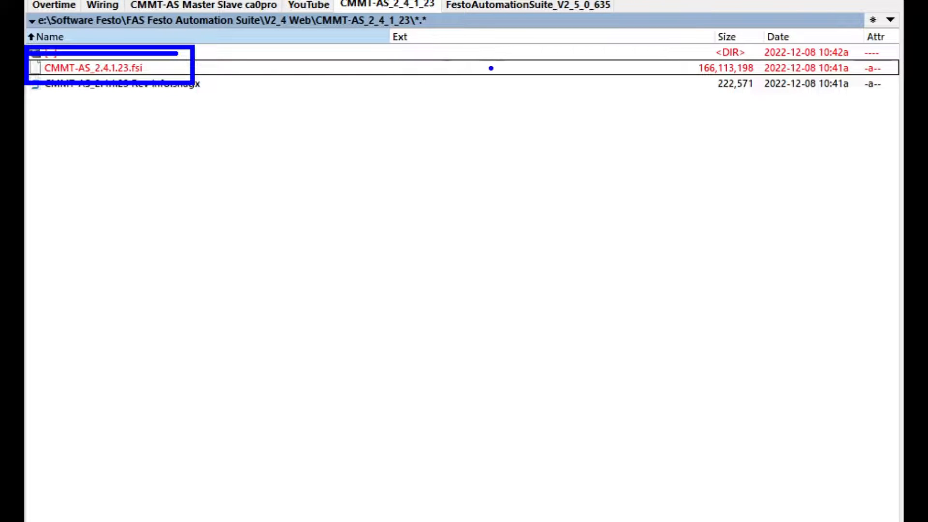
{"action": "key", "text": "Escape"}
Step: Return to the FestoAutomationSuite_V2_5_0_635 folder and point out the FestoAutomationSuite_2.5.0.635.exe installer
{"action": "left_click", "coordinate": [236, 55]}
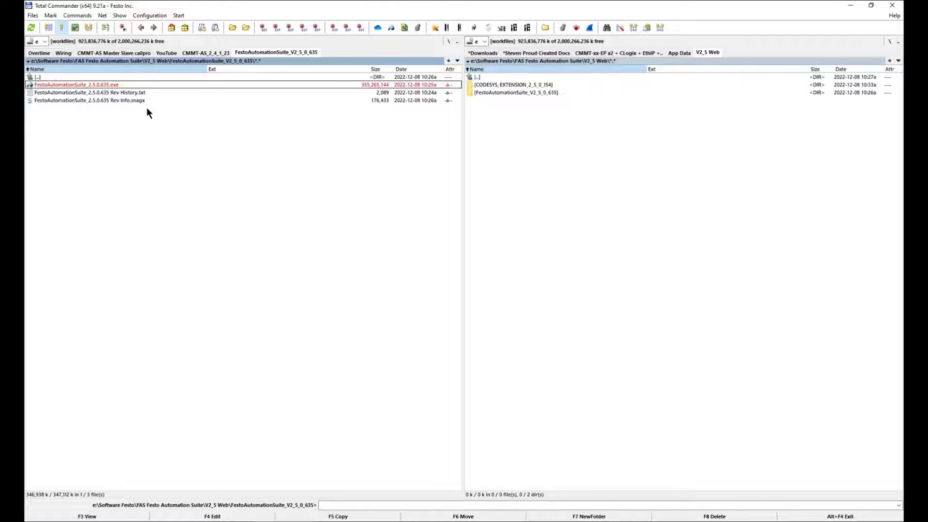
{"action": "key", "text": "ctrl+1"}
{"action": "left_click", "coordinate": [90, 115]}
{"action": "mouse_move", "coordinate": [276, 73]}
{"action": "left_mouse_down"}
{"action": "mouse_move", "coordinate": [58, 59]}
{"action": "mouse_move", "coordinate": [27, 23]}
{"action": "left_mouse_up"}
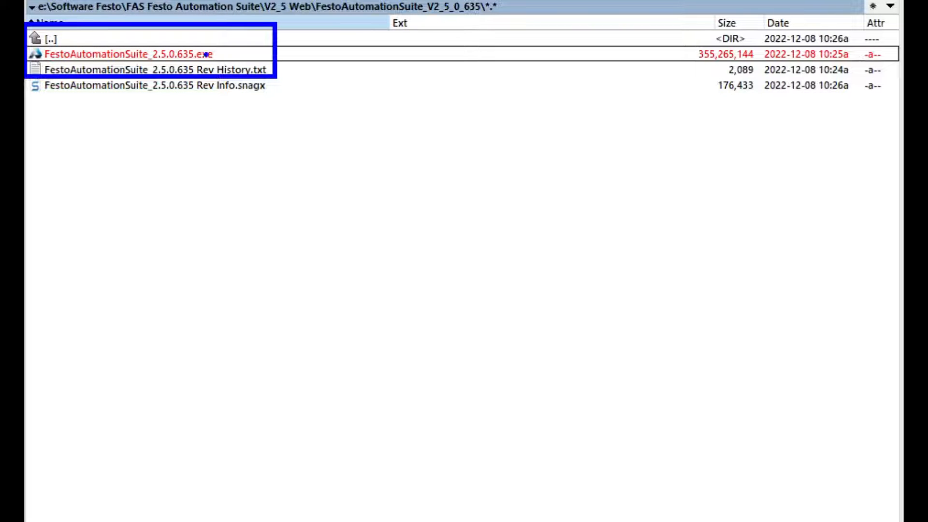
{"action": "key", "text": "Escape"}
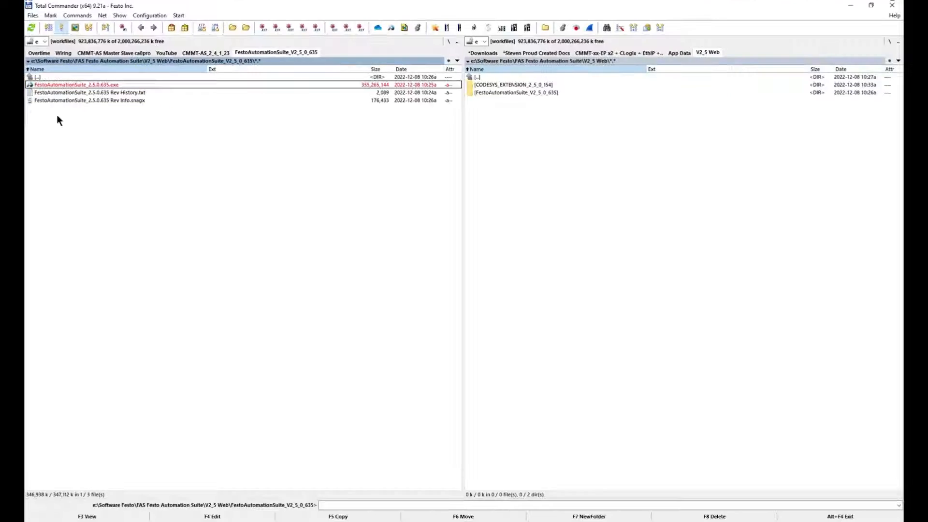
Step: Show the file actions for FestoAutomationSuite_2.5.0.635.exe, including Run as administrator, and dismiss them without choosing any
{"action": "left_click", "coordinate": [106, 87]}
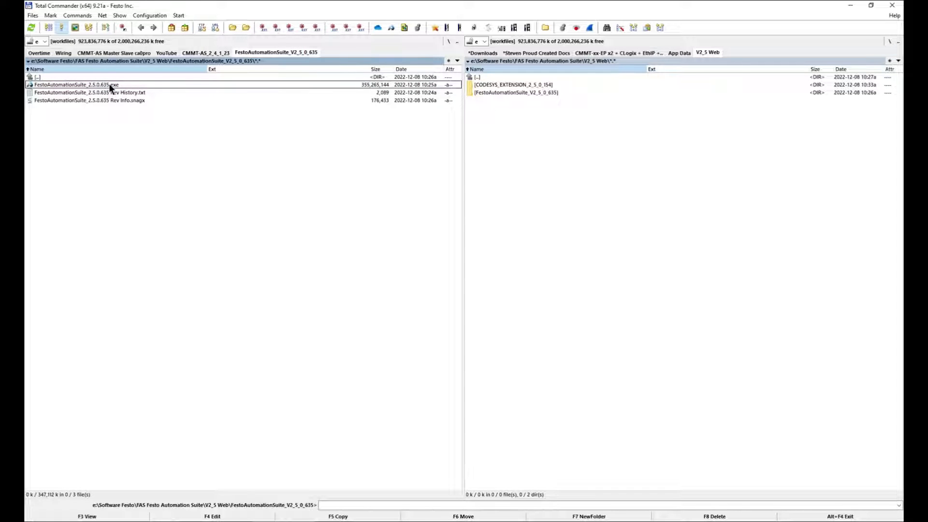
{"action": "right_click", "coordinate": [110, 86]}
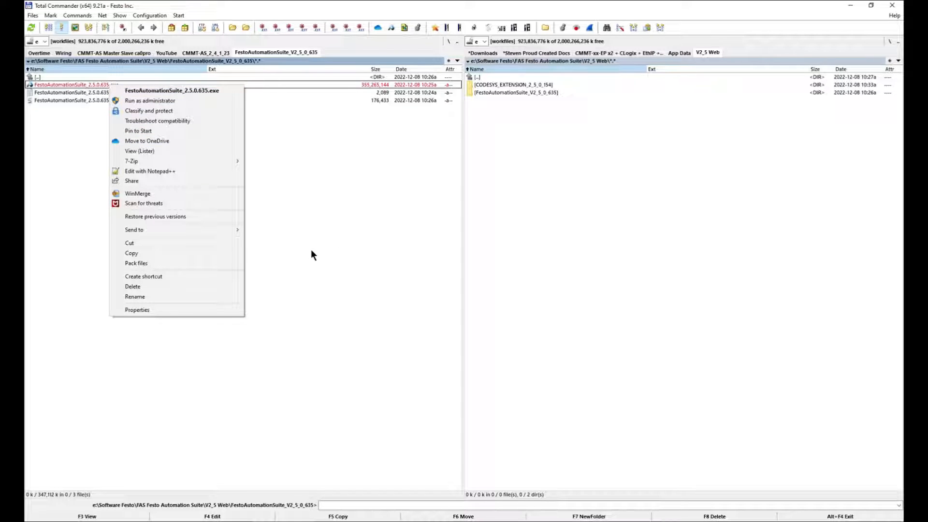
{"action": "left_click", "coordinate": [356, 370]}
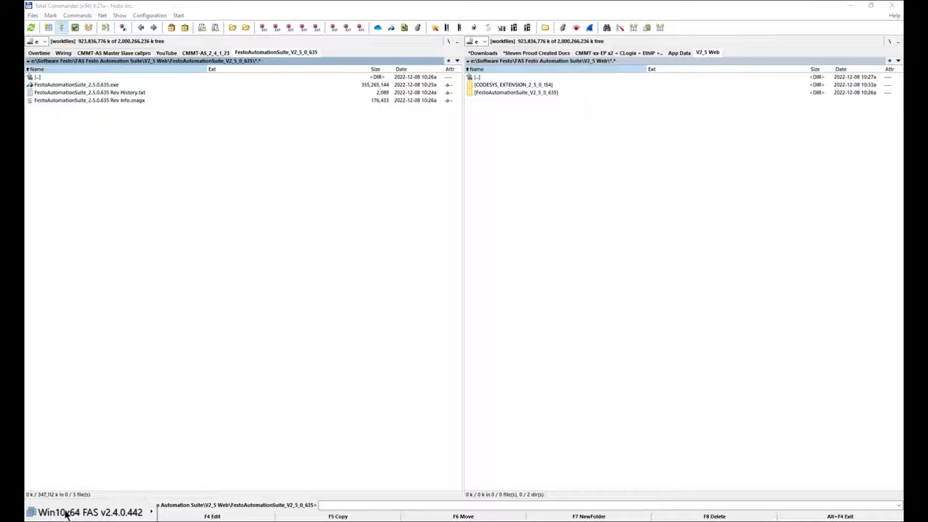
Step: Launch Festo Automation Suite from the Win10x64 FAS v2.4.0.442 virtual machine's Festo Software programs and open Install Device Plug-ins
{"action": "left_click", "coordinate": [66, 513]}
{"action": "mouse_move", "coordinate": [188, 430]}
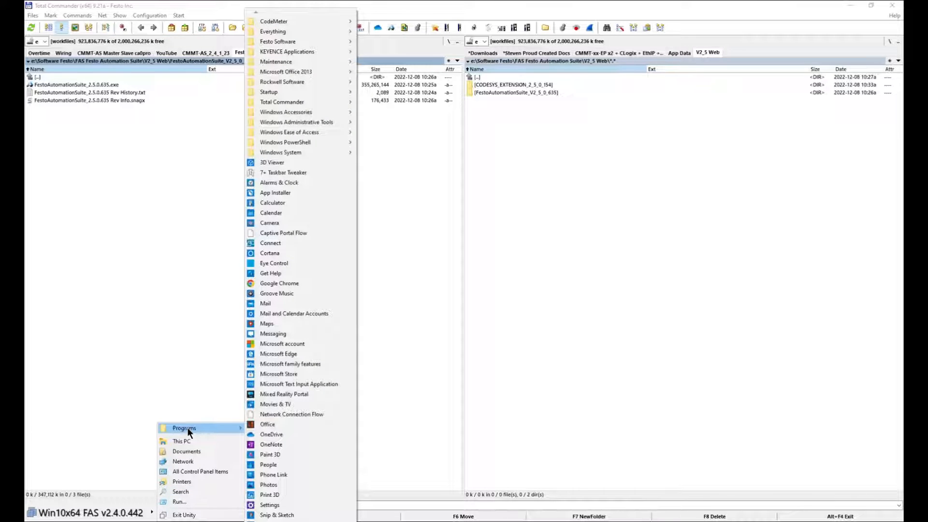
{"action": "mouse_move", "coordinate": [291, 43]}
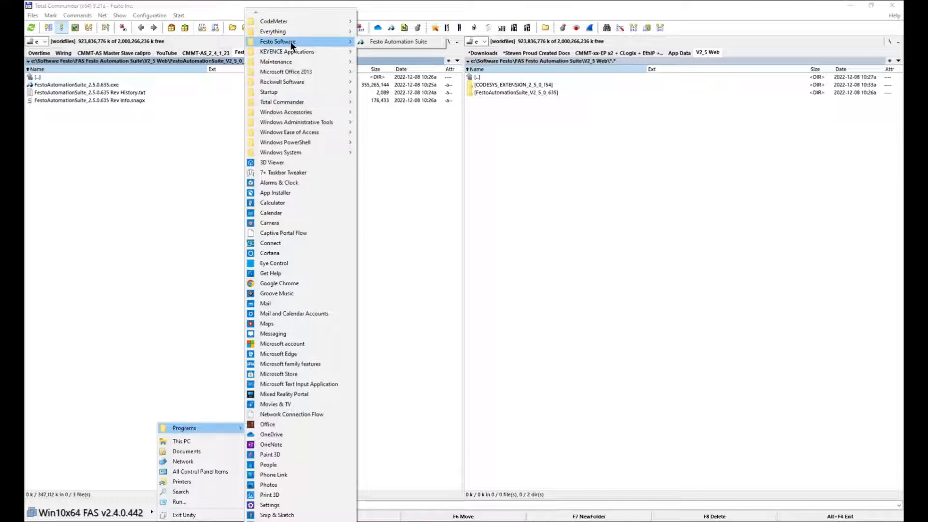
{"action": "left_click", "coordinate": [384, 41]}
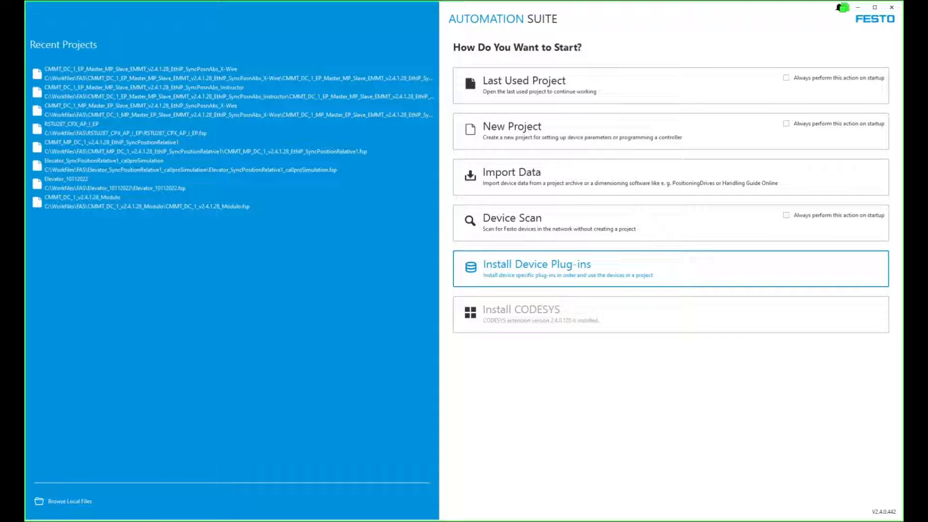
{"action": "left_click", "coordinate": [573, 269]}
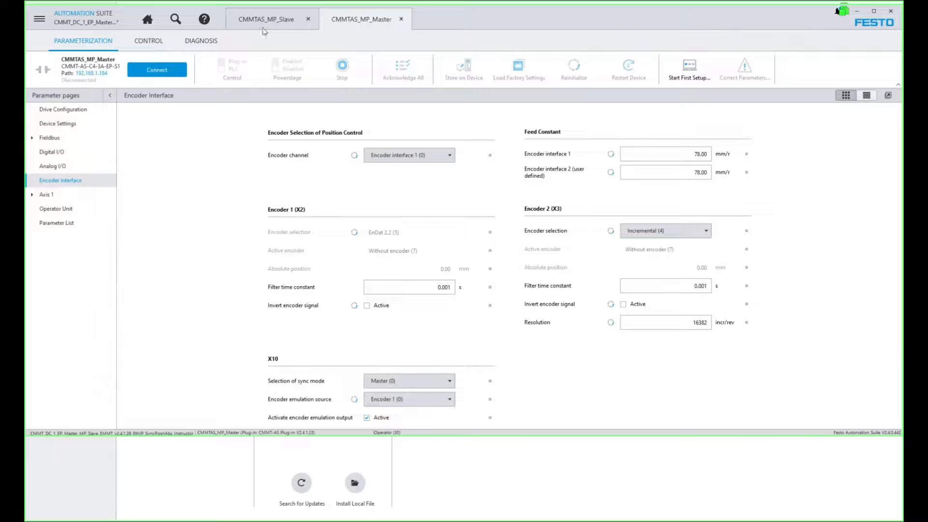
Step: Close the other Automation Suite window containing the CMMTAS_MP_Slave and CMMTAS_MP_Master devices
{"action": "left_click", "coordinate": [890, 12]}
{"action": "left_click", "coordinate": [468, 253]}
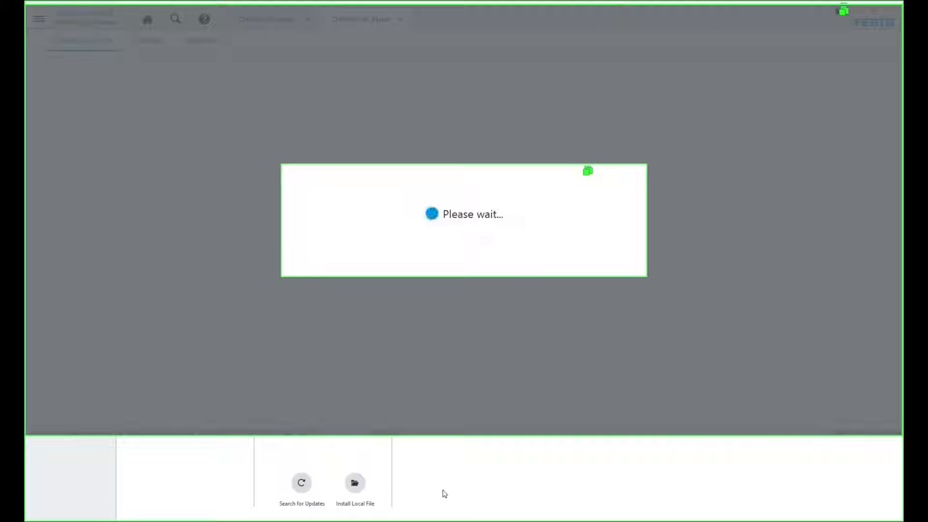
Step: Switch to Total Commander and select the path of the CMMT-AS_2_4_1_23 folder that holds the plug-in file
{"action": "mouse_move", "coordinate": [284, 521]}
{"action": "left_click", "coordinate": [283, 476]}
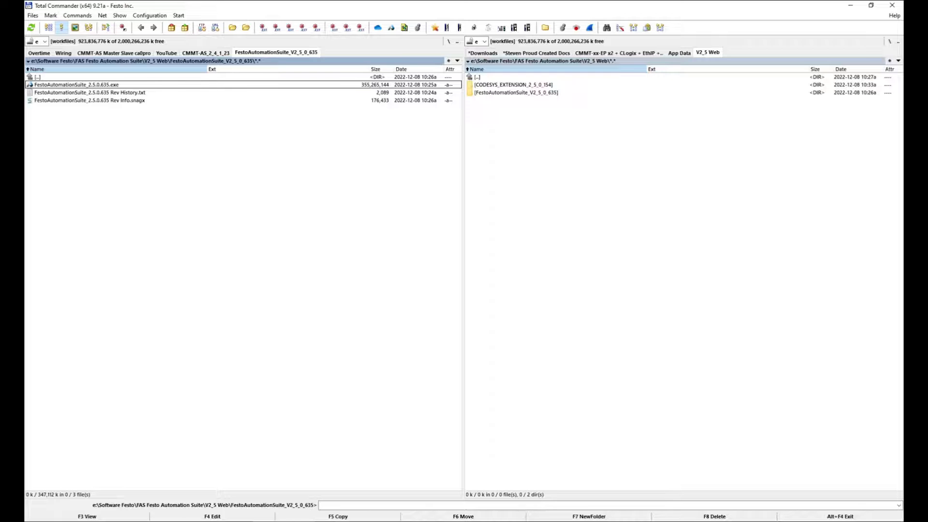
{"action": "left_click", "coordinate": [218, 53]}
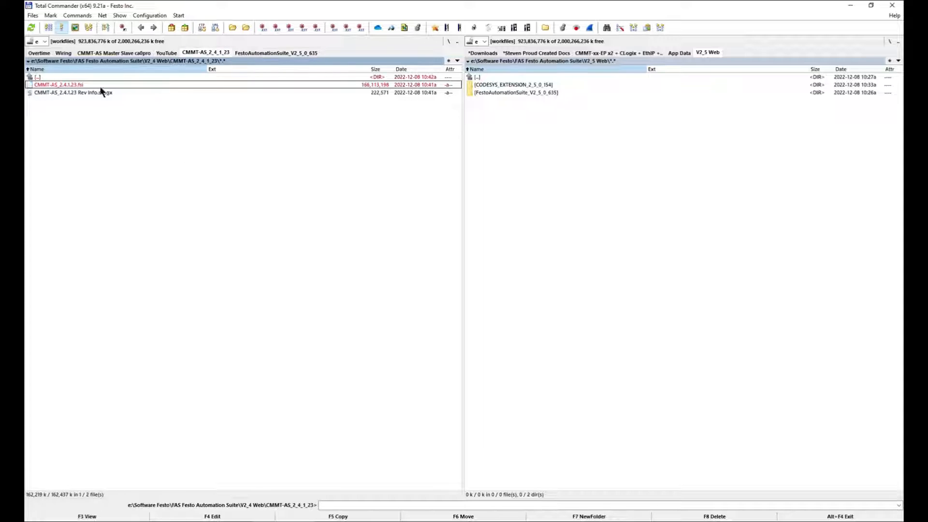
{"action": "left_click", "coordinate": [237, 62]}
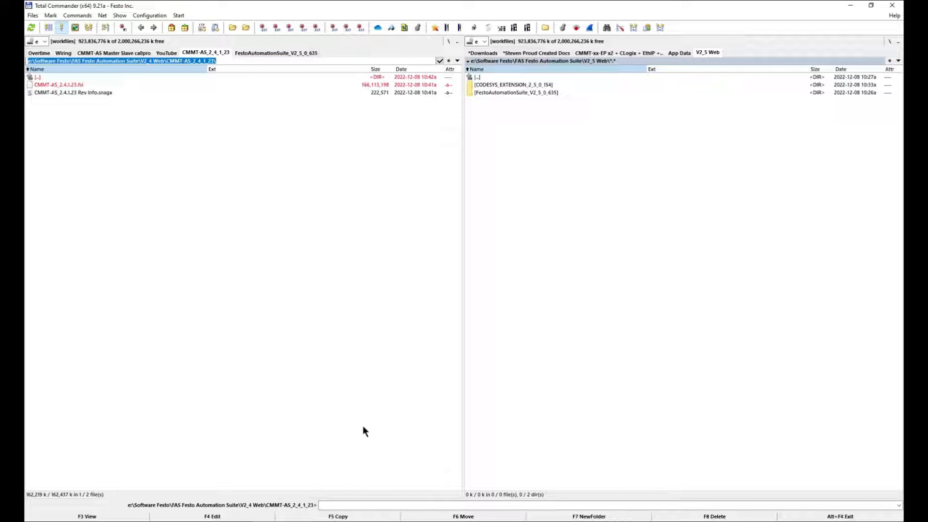
{"action": "key", "text": "Escape"}
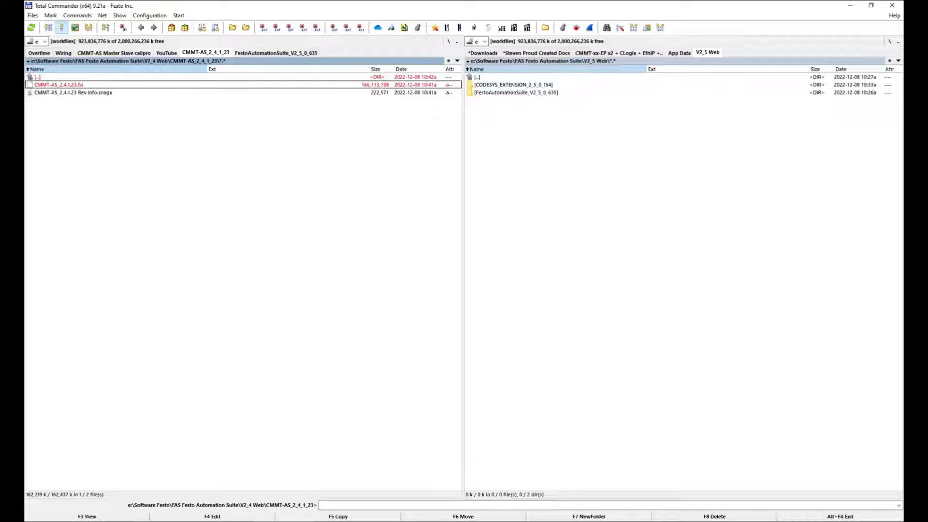
Step: Switch back to Festo Automation Suite and check the CMMT-AS Plug-in entry in the plug-in repository
{"action": "left_click", "coordinate": [582, 498]}
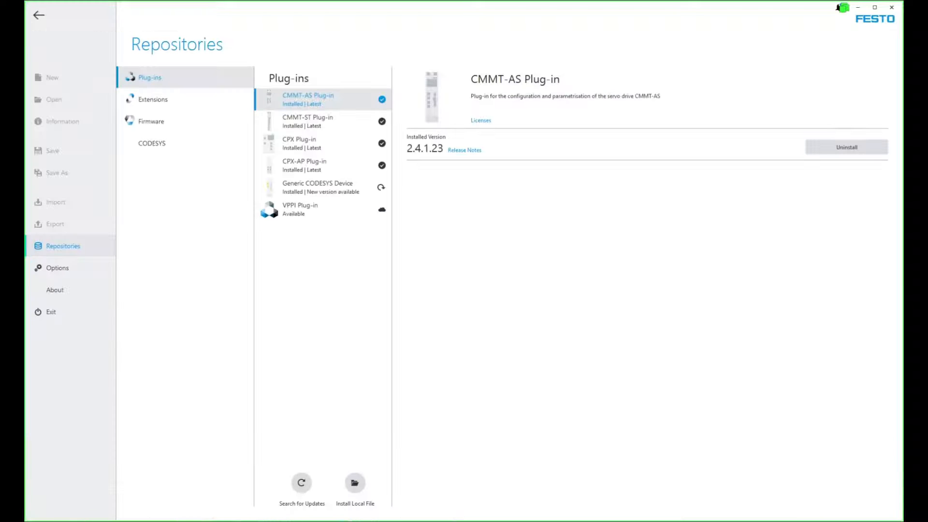
{"action": "key", "text": "alt+Tab"}
{"action": "key", "text": "alt+Tab"}
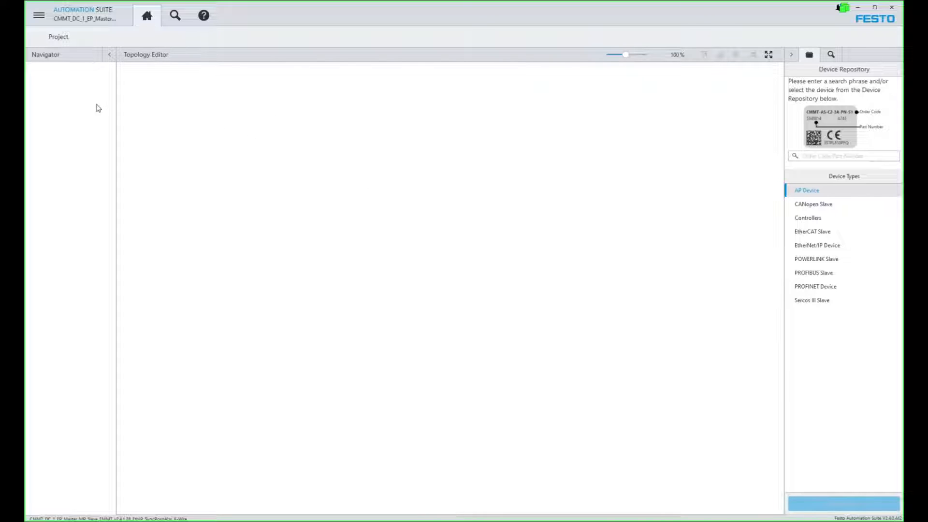
Step: View the open project's Information page and return to the topology editor
{"action": "left_click", "coordinate": [46, 21]}
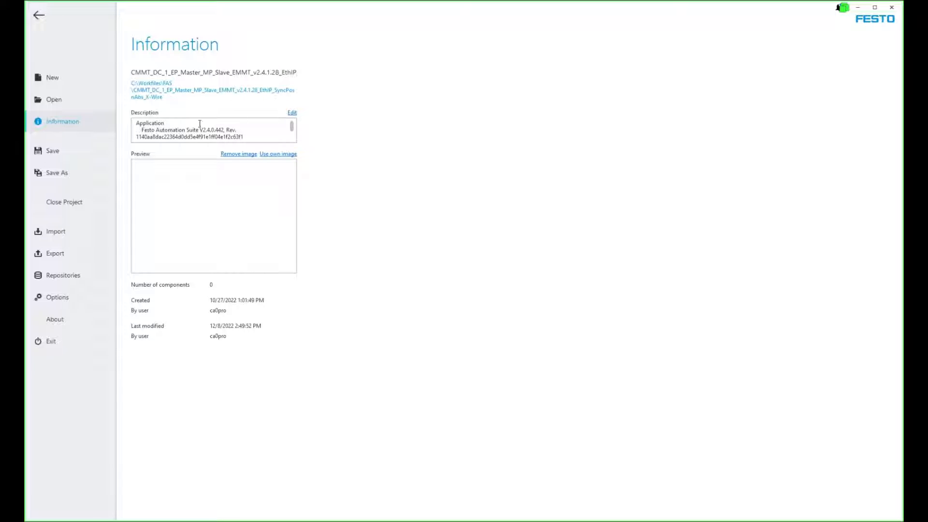
{"action": "left_click", "coordinate": [38, 15]}
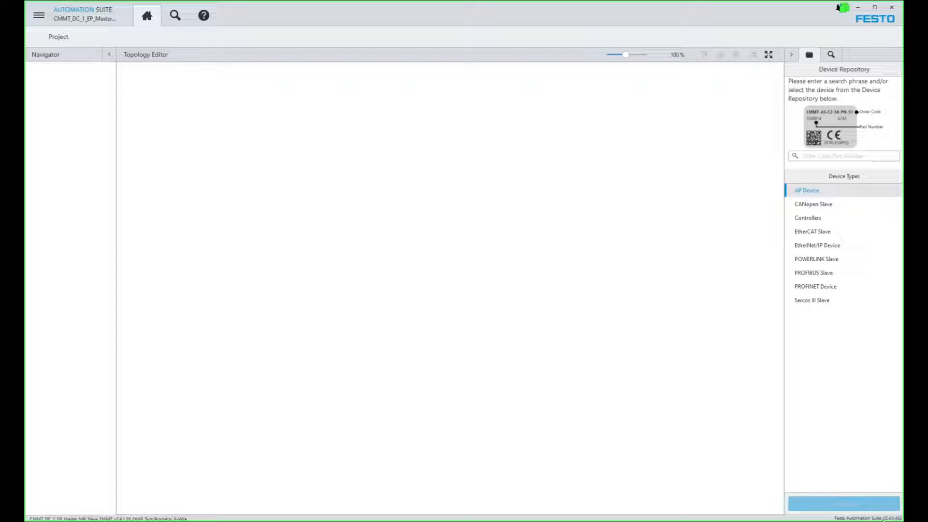
Step: Review the description of the open project on its Information page and go back to the topology editor
{"action": "left_click", "coordinate": [39, 15]}
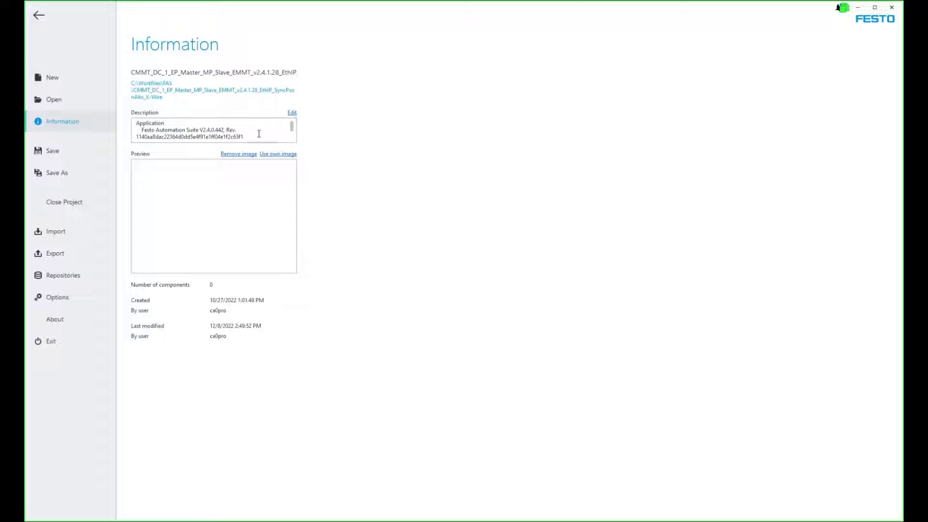
{"action": "left_click", "coordinate": [292, 114]}
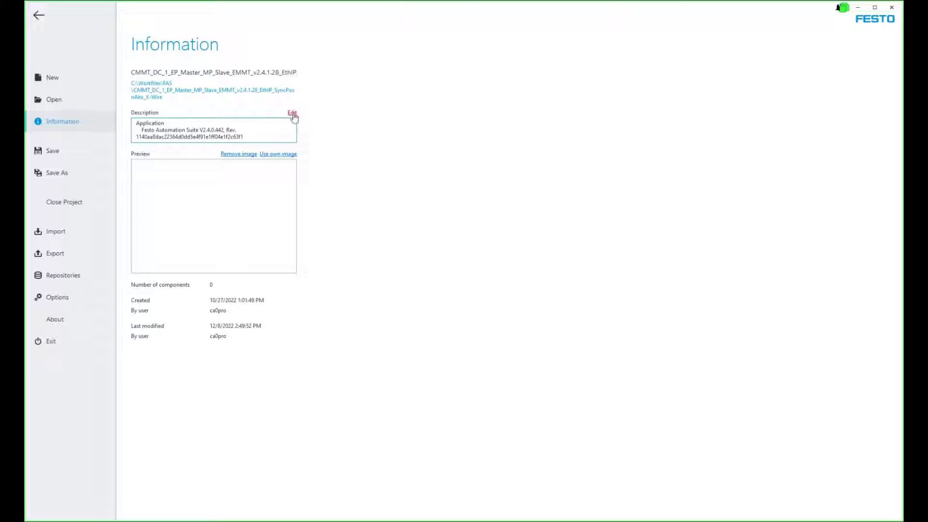
{"action": "mouse_move", "coordinate": [291, 125]}
{"action": "left_mouse_down"}
{"action": "mouse_move", "coordinate": [293, 138]}
{"action": "mouse_move", "coordinate": [292, 114]}
{"action": "left_mouse_up"}
{"action": "left_click", "coordinate": [39, 15]}
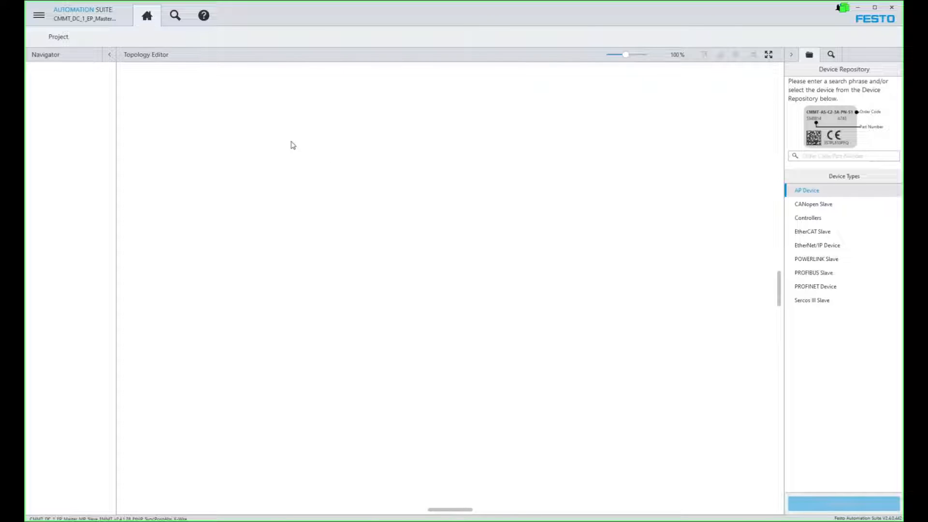
Step: Widen the device repository pane and display the devices found by the device scan
{"action": "right_click", "coordinate": [245, 189]}
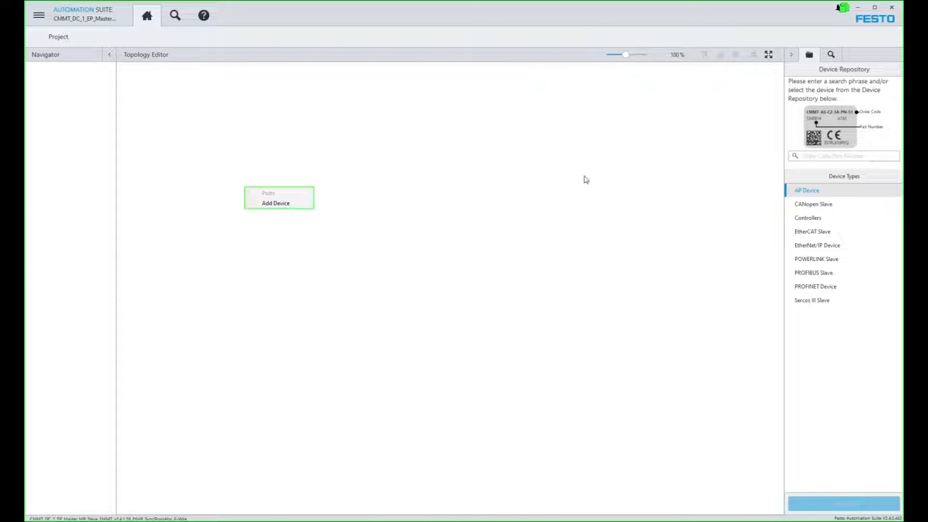
{"action": "left_click", "coordinate": [787, 126]}
{"action": "left_click_drag", "start_coordinate": [787, 127], "coordinate": [756, 128]}
{"action": "left_click", "coordinate": [803, 56]}
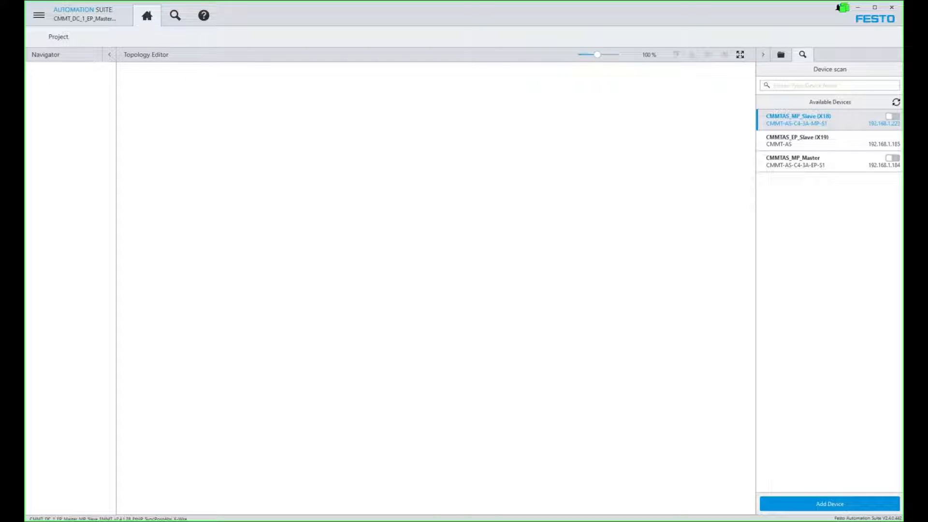
Step: Browse the device repository's Controllers and the electric drives listed under EtherNet/IP Device, widening the pane to read the list
{"action": "left_click", "coordinate": [780, 55]}
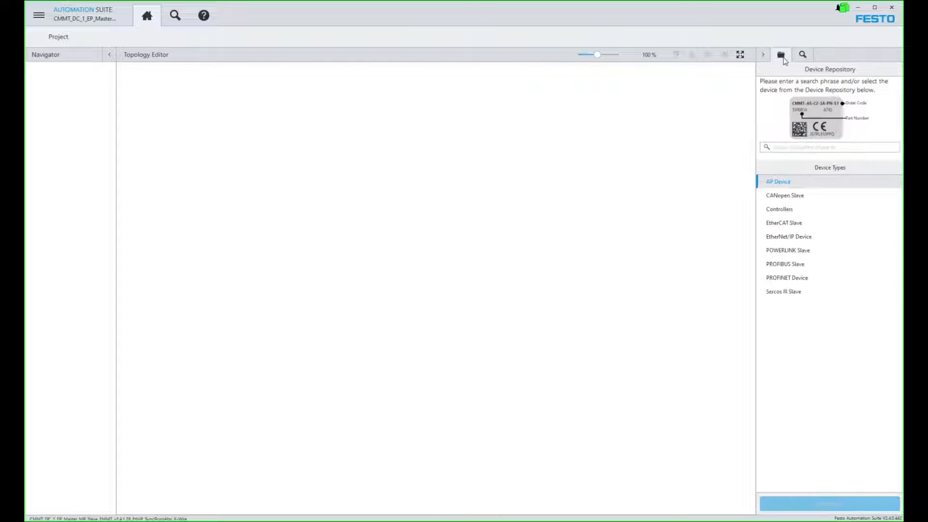
{"action": "left_click", "coordinate": [797, 214]}
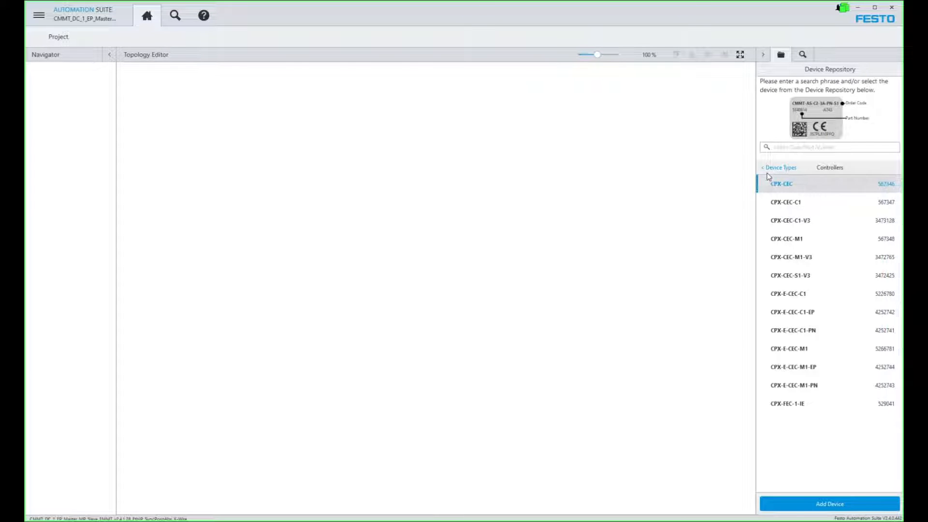
{"action": "left_click", "coordinate": [770, 169]}
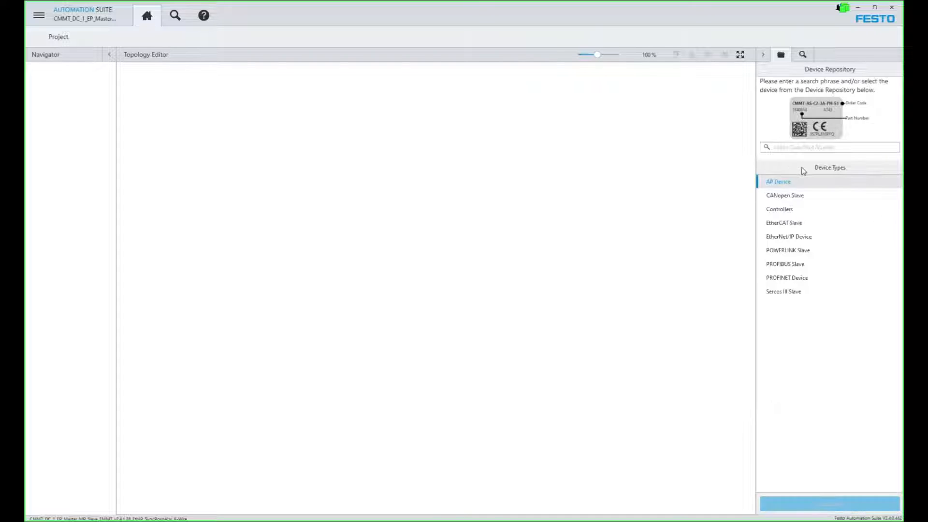
{"action": "left_click", "coordinate": [800, 238]}
{"action": "left_click", "coordinate": [786, 183]}
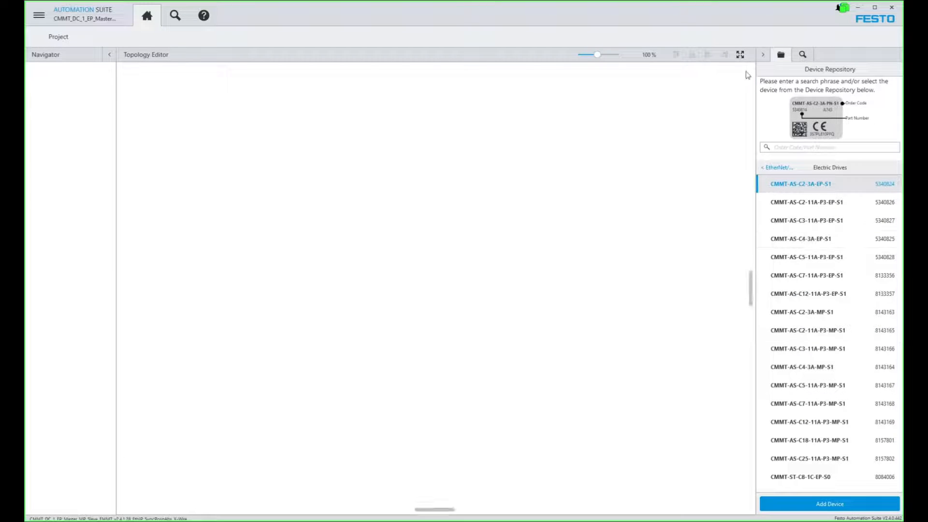
{"action": "left_click_drag", "start_coordinate": [756, 54], "coordinate": [739, 54]}
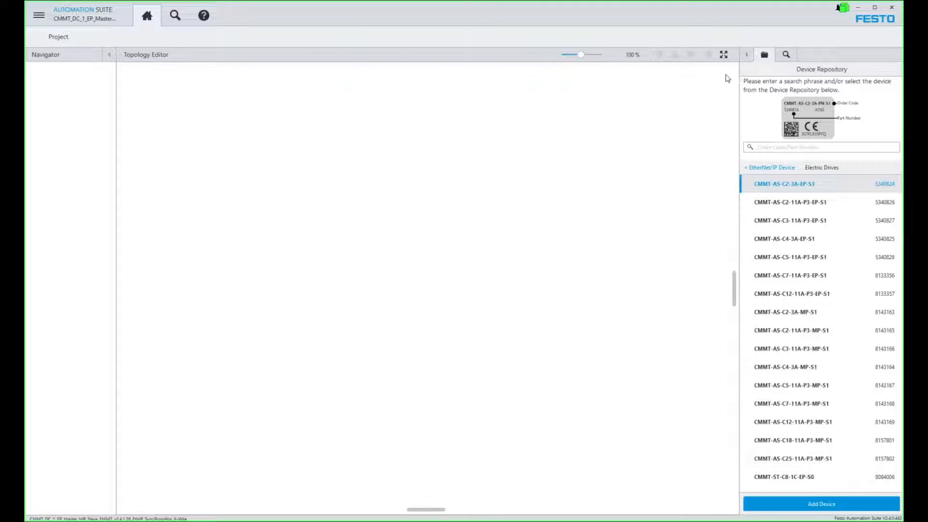
Step: Find part number 5340825 in the device repository and add the CMMT-AS-C4-3A-EP-S1 drive to the topology
{"action": "left_click", "coordinate": [799, 150]}
{"action": "type", "text": "5340825"}
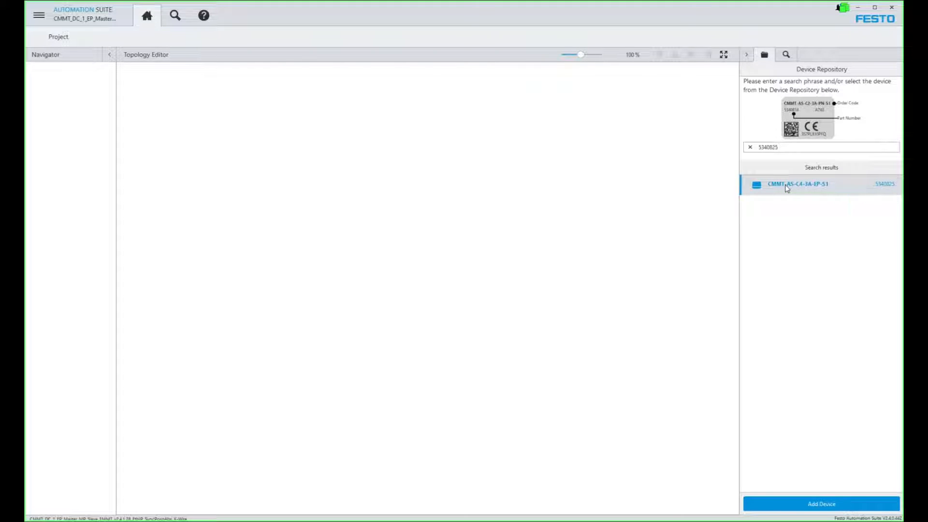
{"action": "left_click_drag", "start_coordinate": [787, 188], "coordinate": [311, 174]}
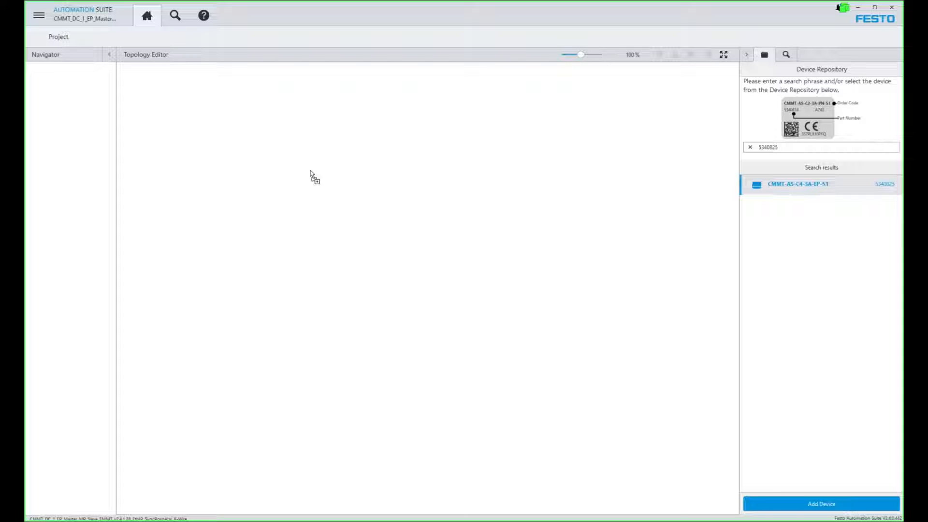
{"action": "left_click_drag", "start_coordinate": [311, 174], "coordinate": [311, 174]}
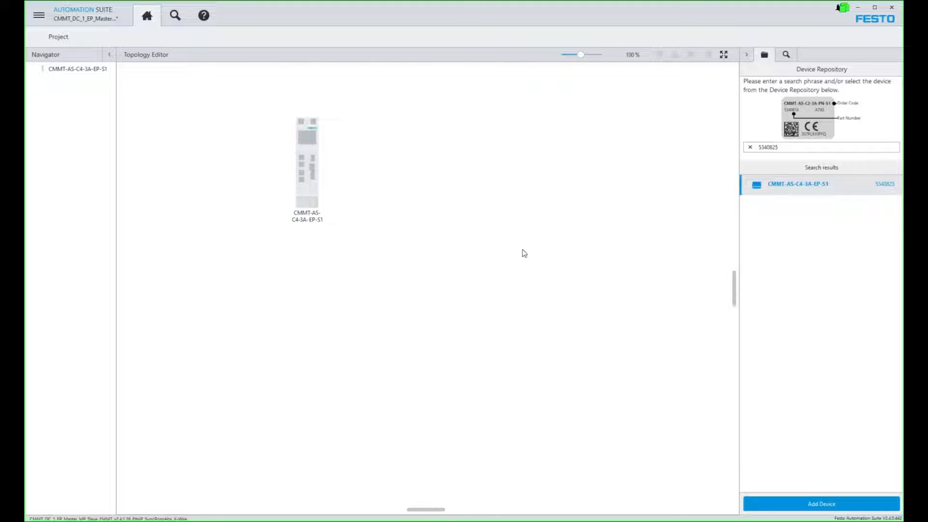
Step: Find part number 8143164, add the CMMT-AS-C4-3A-MP-S1 drive to the topology and place it directly beside the first drive
{"action": "left_click_drag", "start_coordinate": [780, 149], "coordinate": [726, 148]}
{"action": "type", "text": "8143164"}
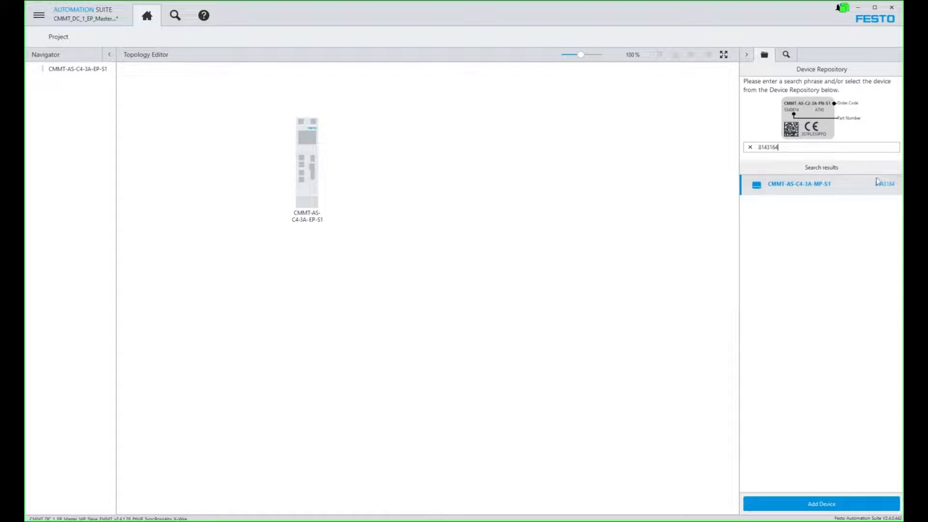
{"action": "mouse_move", "coordinate": [812, 187]}
{"action": "left_mouse_down"}
{"action": "mouse_move", "coordinate": [605, 182]}
{"action": "mouse_move", "coordinate": [555, 208]}
{"action": "mouse_move", "coordinate": [463, 180]}
{"action": "left_mouse_up"}
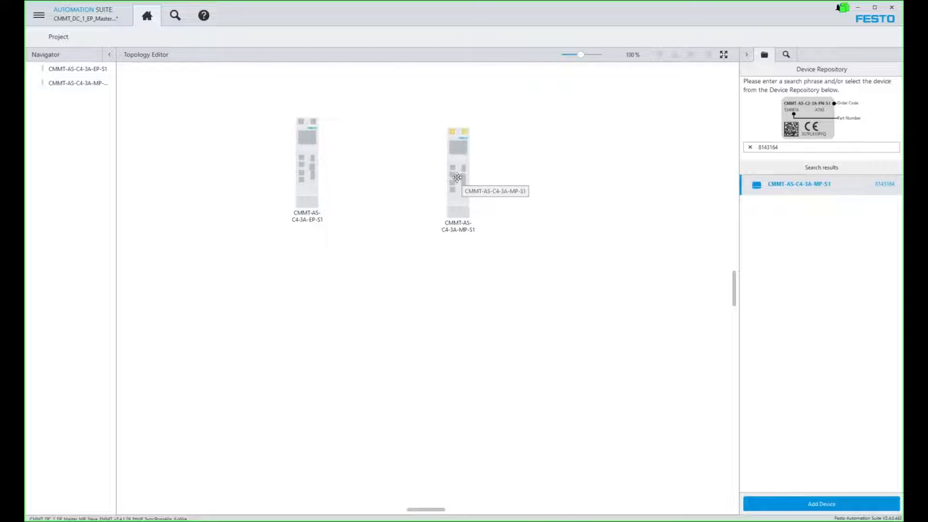
{"action": "left_click_drag", "start_coordinate": [359, 157], "coordinate": [346, 168]}
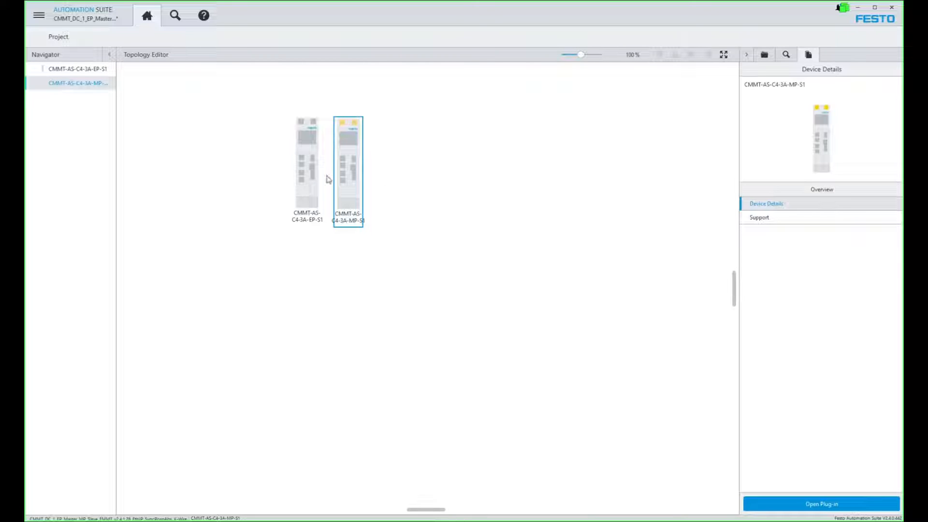
Step: Rename the CMMT-AS-C4-3A-EP-S1 device as CMMTAS_MP_Master
{"action": "left_click", "coordinate": [309, 167]}
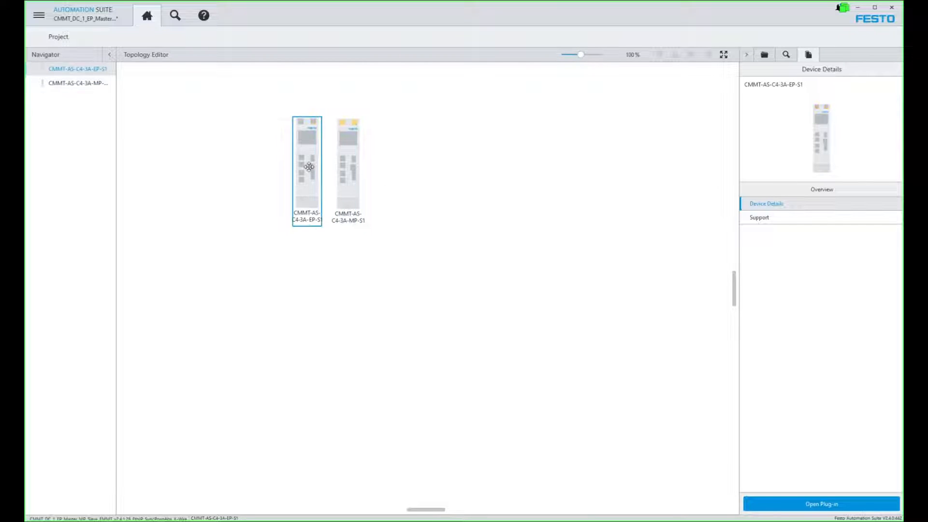
{"action": "right_click", "coordinate": [75, 68]}
{"action": "left_click", "coordinate": [99, 112]}
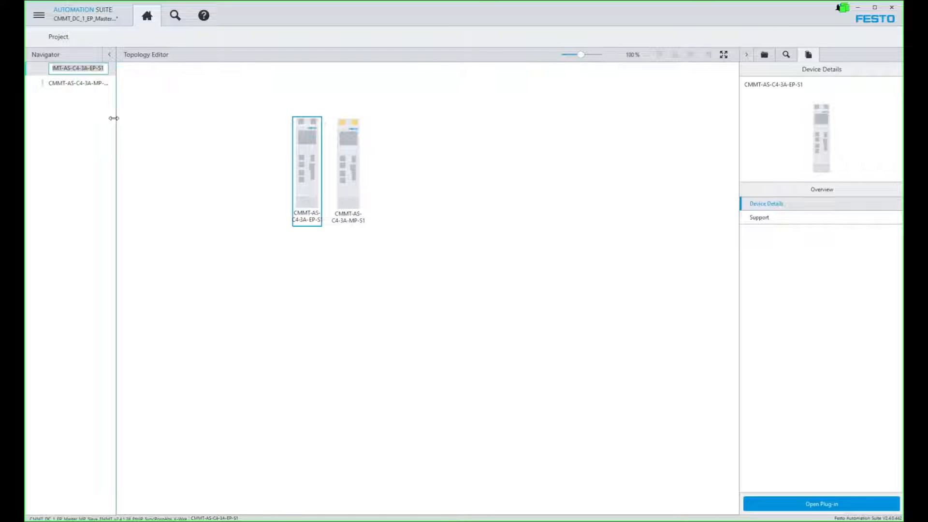
{"action": "right_click", "coordinate": [87, 68]}
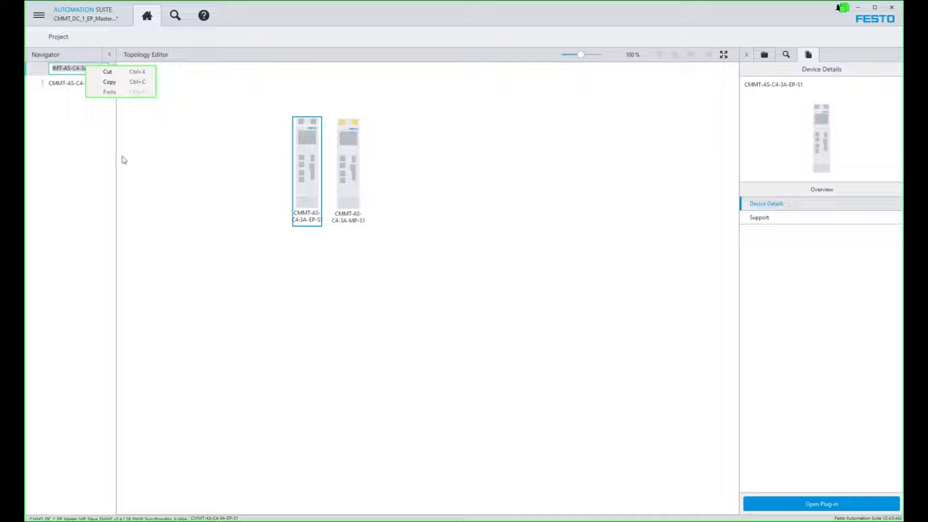
{"action": "left_click", "coordinate": [72, 68]}
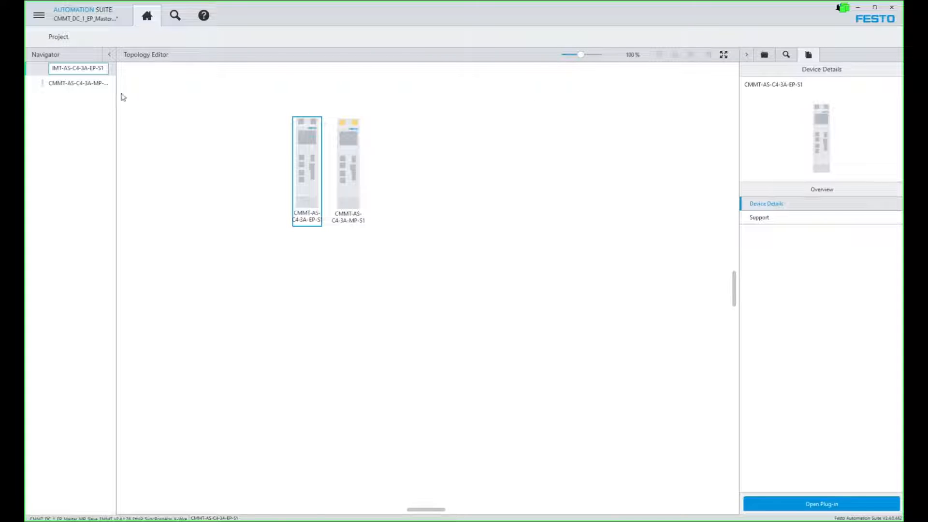
{"action": "triple_click", "coordinate": [85, 71]}
{"action": "type", "text": "CMMTAS_MP_Master"}
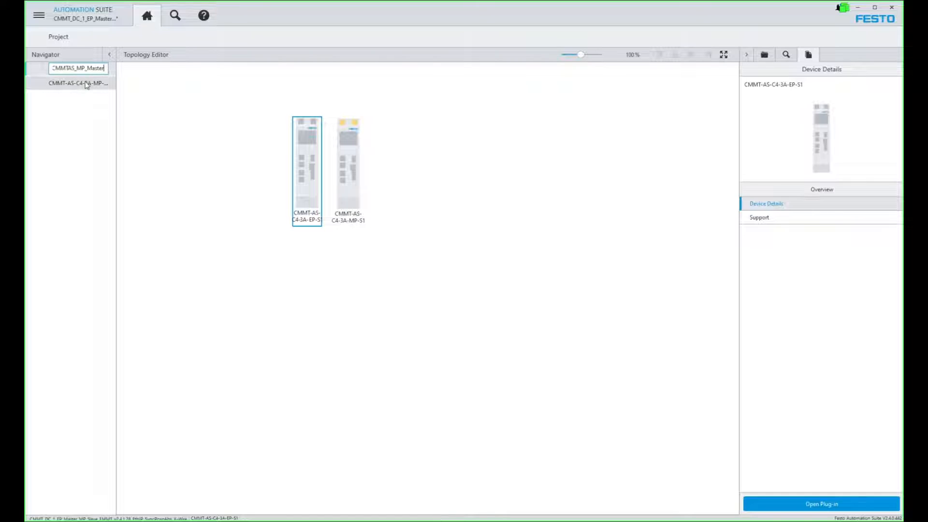
{"action": "left_click", "coordinate": [80, 82]}
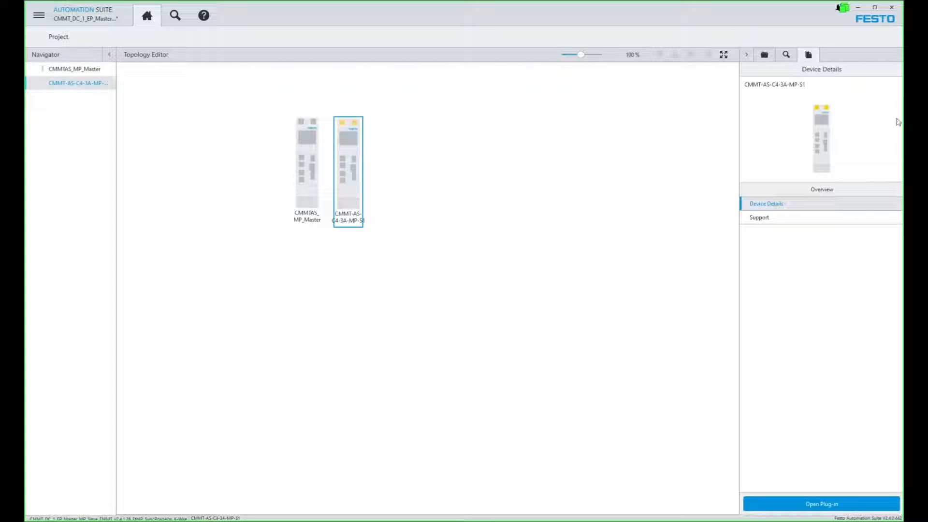
Step: Rename the CMMT-AS-C4-3A-MP-S1 device as CMMTAS_MP_Slave
{"action": "right_click", "coordinate": [69, 84]}
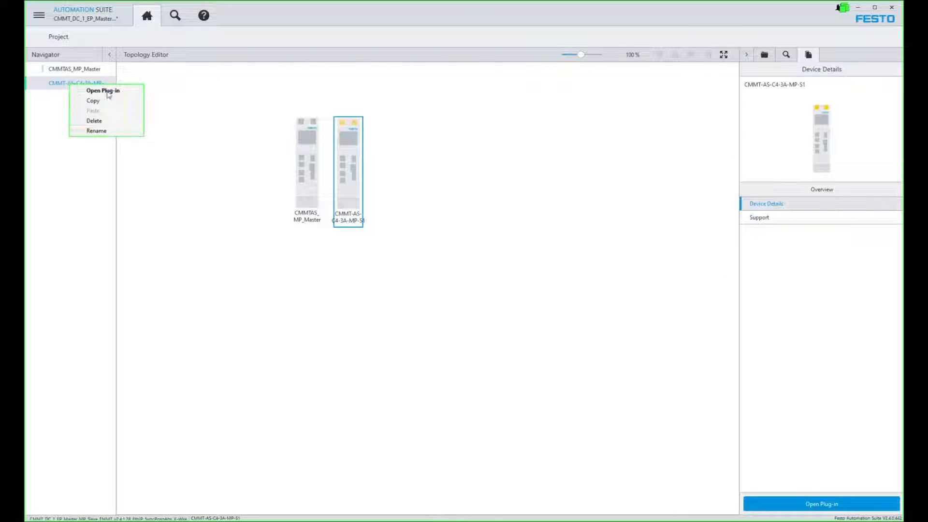
{"action": "left_click", "coordinate": [96, 131]}
{"action": "type", "text": "CMMTAS_MP_Slave"}
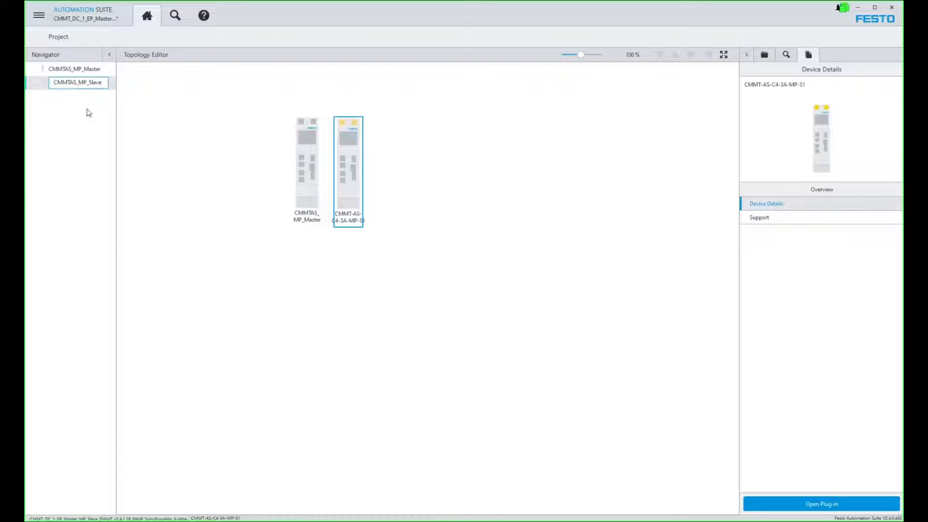
{"action": "key", "text": "Return"}
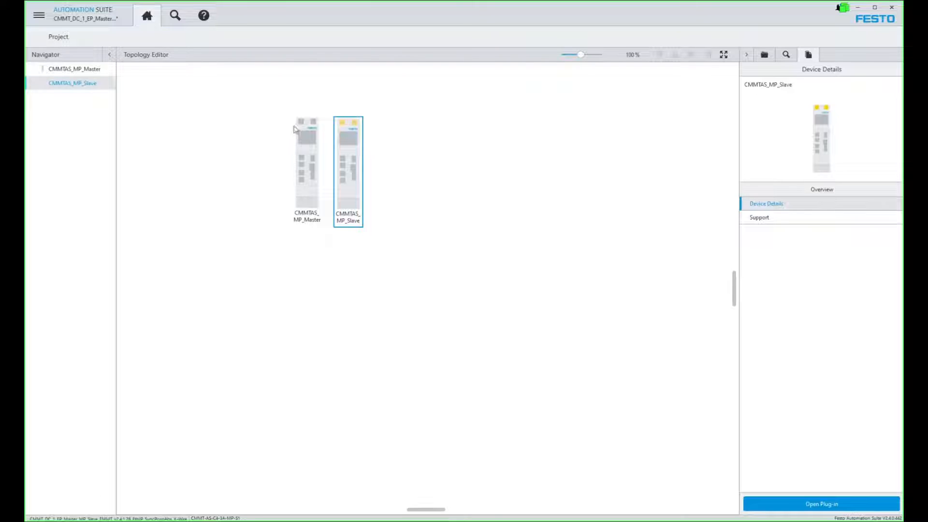
Step: Try to change MP to EP in the master drive's name in the topology
{"action": "left_click", "coordinate": [357, 220]}
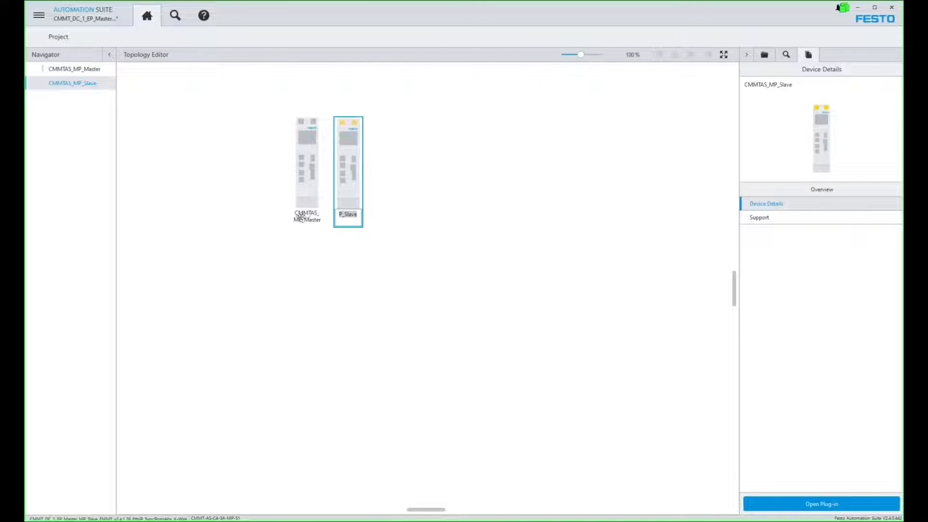
{"action": "left_click", "coordinate": [245, 205]}
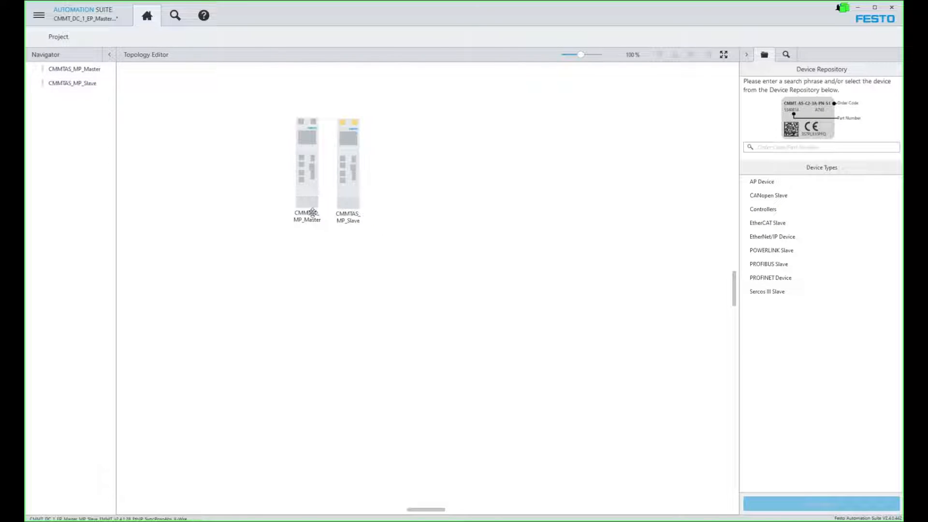
{"action": "left_click", "coordinate": [299, 172]}
{"action": "left_click_drag", "start_coordinate": [300, 173], "coordinate": [350, 181]}
{"action": "left_click", "coordinate": [312, 216]}
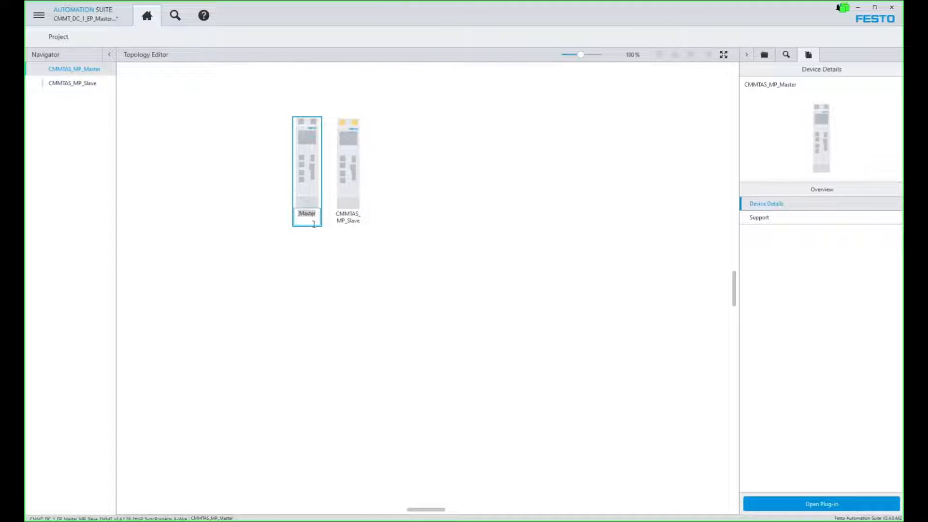
{"action": "key", "text": "End"}
{"action": "key", "text": "Left"}
{"action": "key", "text": "Left"}
{"action": "key", "text": "Left"}
{"action": "key", "text": "Left"}
{"action": "key", "text": "Left"}
{"action": "key", "text": "Left"}
{"action": "key", "text": "Left"}
{"action": "key", "text": "Left"}
{"action": "key", "text": "Delete"}
{"action": "type", "text": "E"}
{"action": "type", "text": "M"}
{"action": "left_click", "coordinate": [472, 269]}
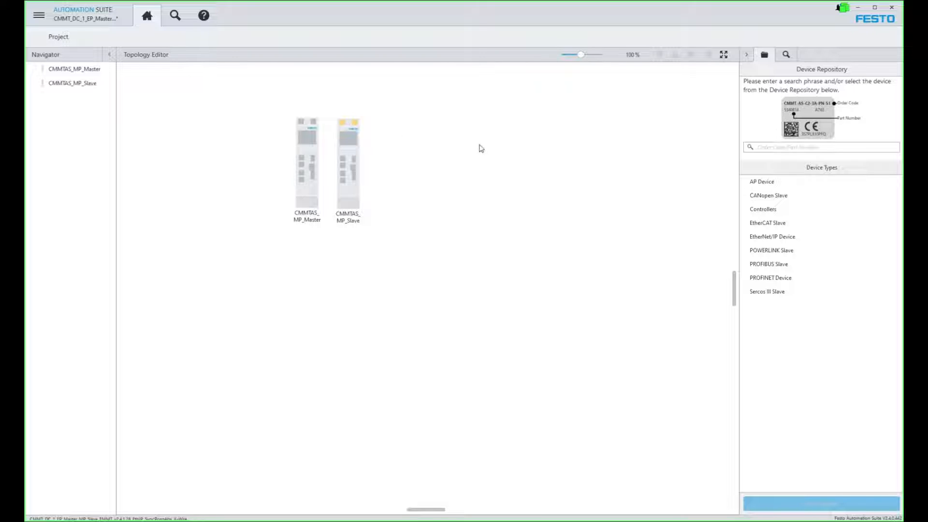
Step: Open the CMMTAS_MP_Master drive's plug-in and start its first setup wizard
{"action": "left_click", "coordinate": [308, 144]}
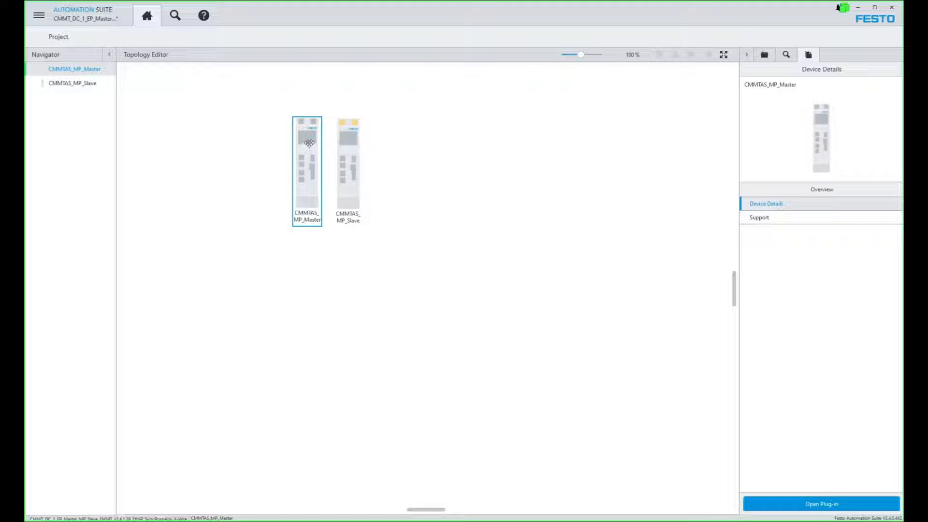
{"action": "double_click", "coordinate": [310, 165]}
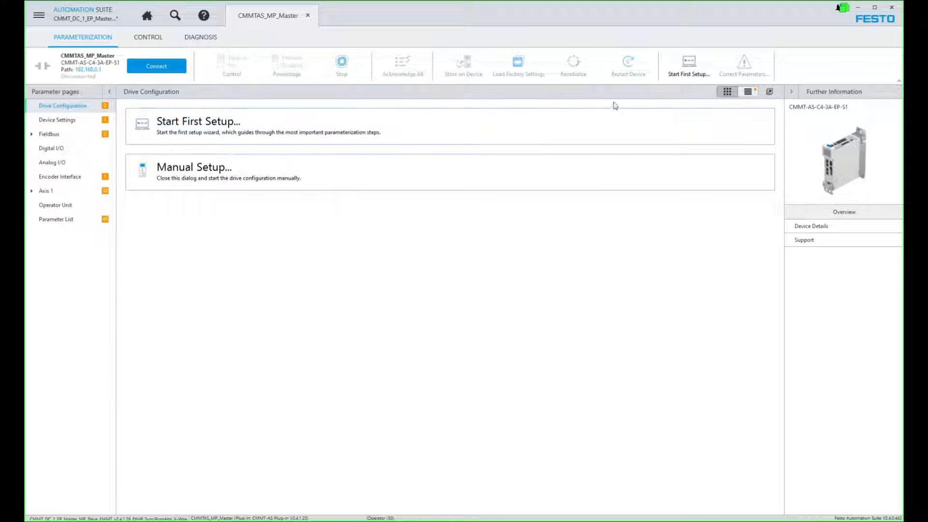
{"action": "left_click", "coordinate": [685, 64]}
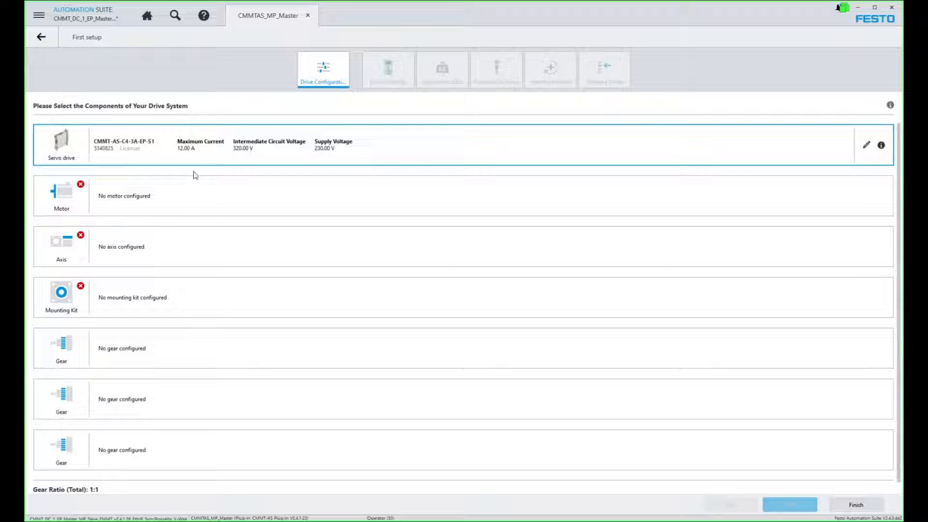
Step: Configure the master drive's motor as EMMT-AS-60-S-LS-RMB, part number 5242199
{"action": "left_click", "coordinate": [66, 194]}
{"action": "type", "text": "5242199"}
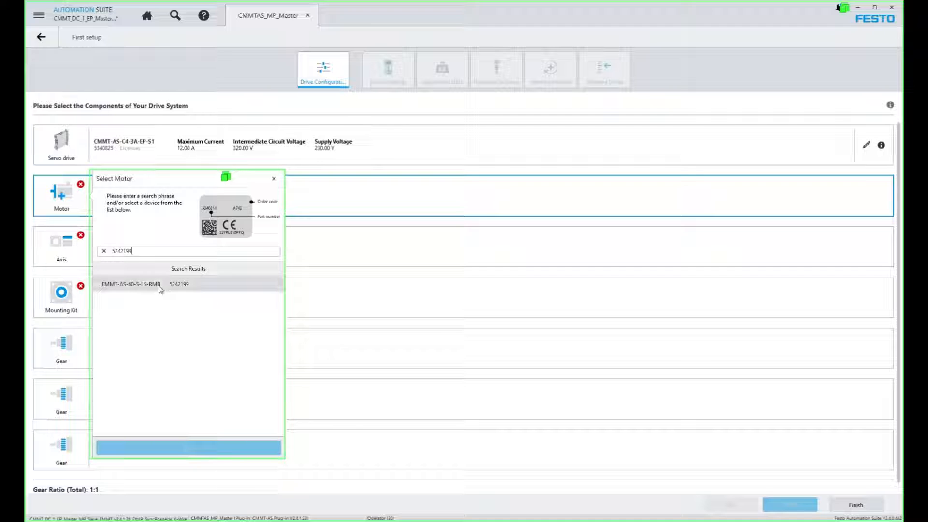
{"action": "left_click", "coordinate": [159, 287]}
{"action": "left_click", "coordinate": [202, 452]}
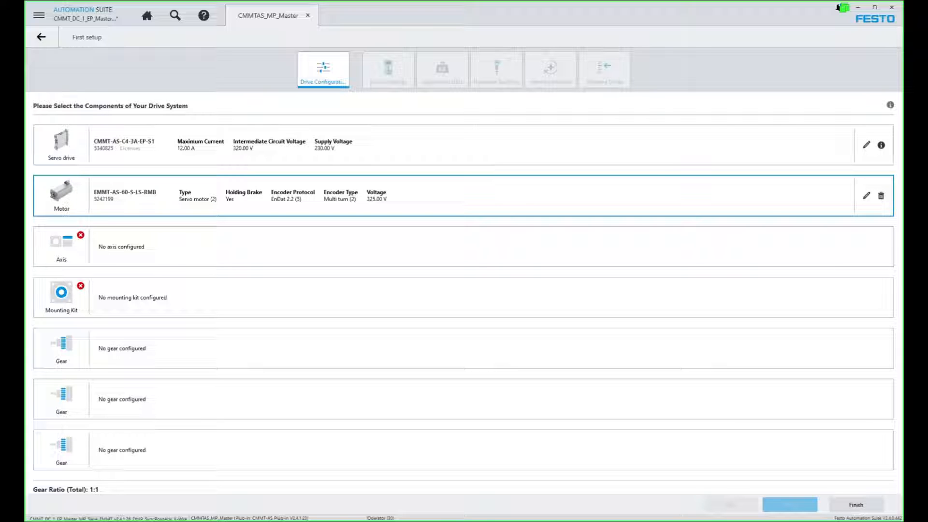
Step: Configure the master drive's axis as EGC-70-%%-TB-KF-0H-GK, part number 556813, with a working stroke of 175 mm
{"action": "left_click", "coordinate": [61, 247]}
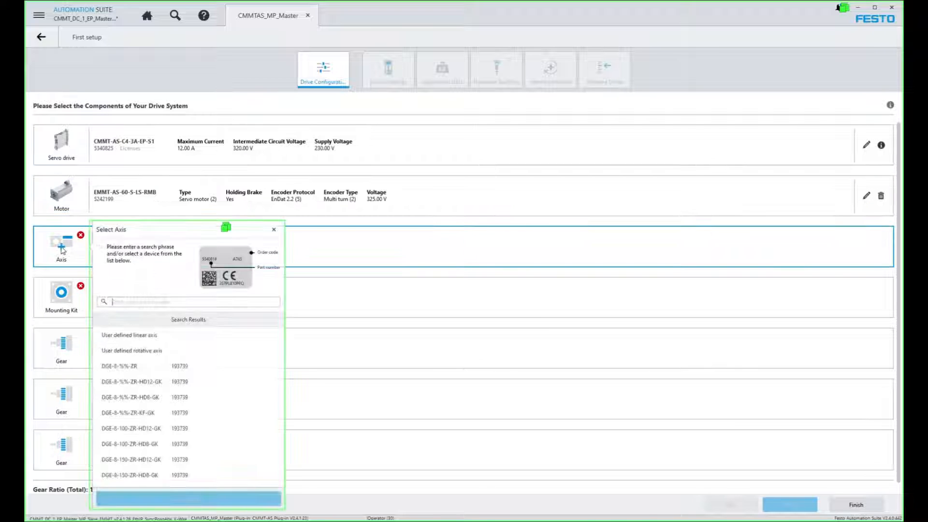
{"action": "type", "text": "556813"}
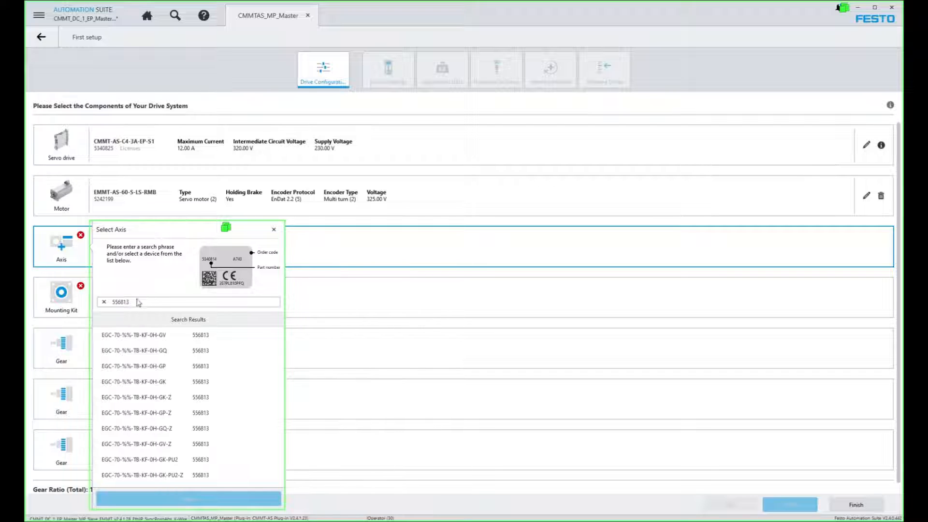
{"action": "left_click_drag", "start_coordinate": [141, 303], "coordinate": [90, 306]}
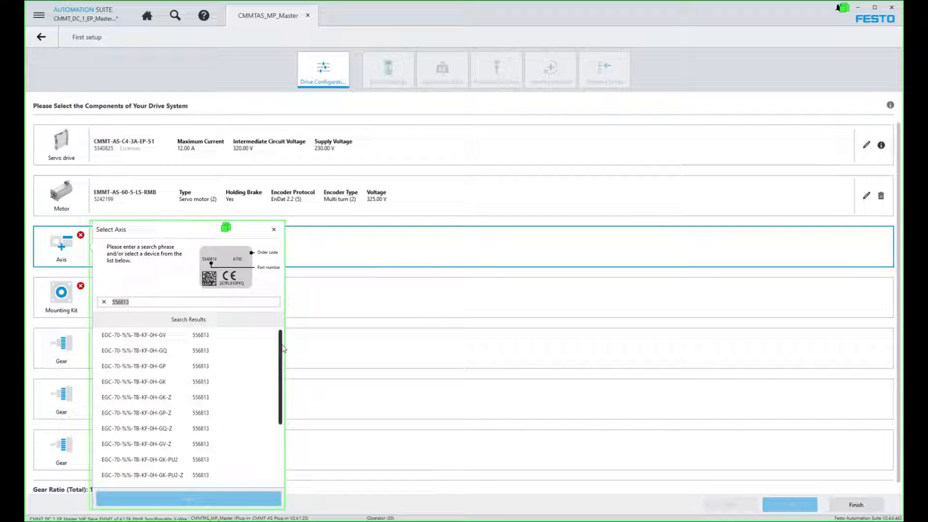
{"action": "left_click", "coordinate": [170, 382]}
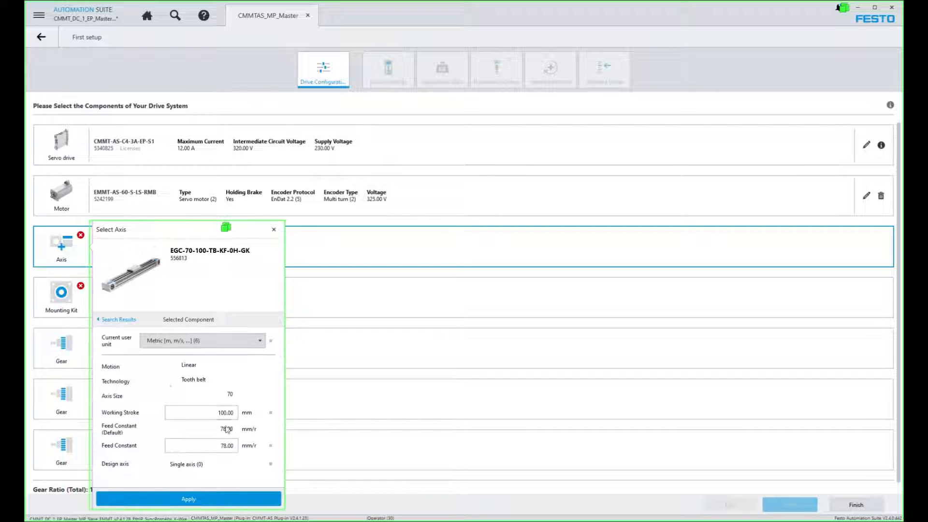
{"action": "left_click", "coordinate": [212, 412]}
{"action": "type", "text": "175"}
{"action": "left_click", "coordinate": [208, 500]}
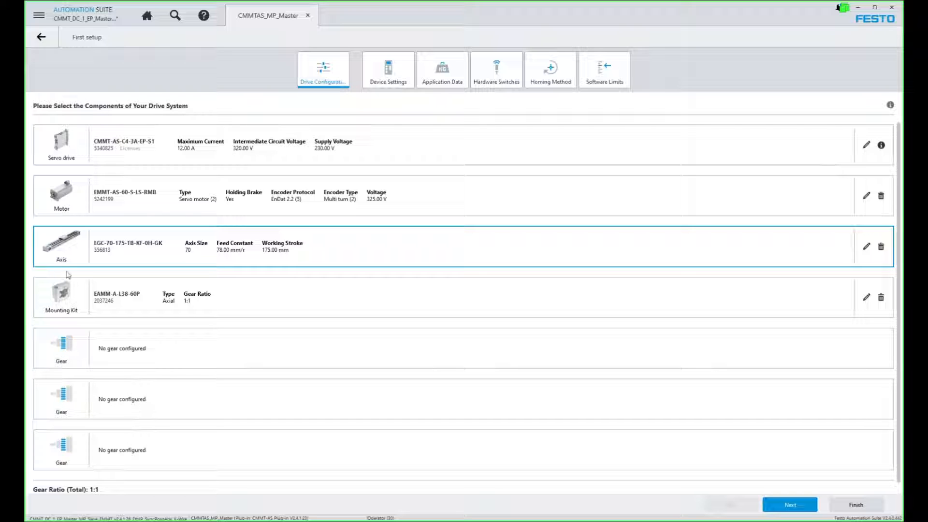
Step: Add gear EMGA-60-P-G5-EAS-60, part number 2297687, to the master drive system's first gear position
{"action": "left_click", "coordinate": [62, 354]}
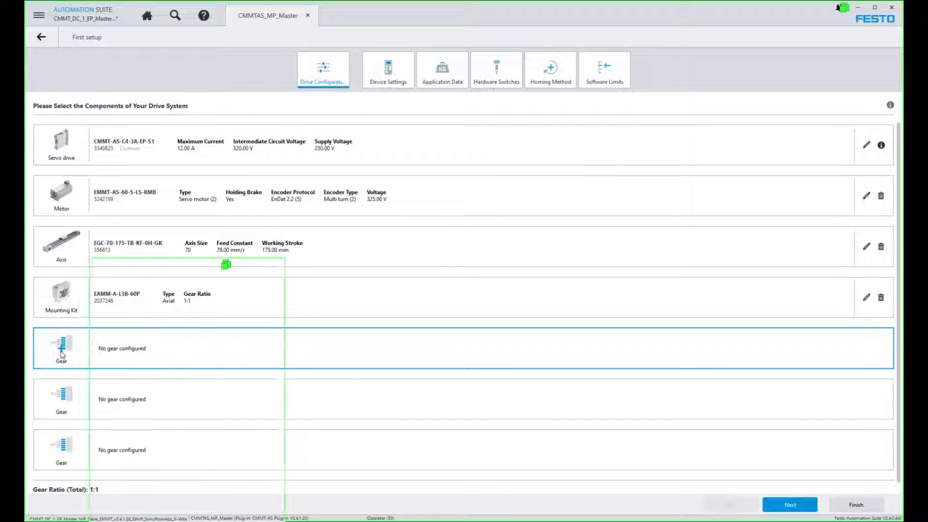
{"action": "type", "text": "2297687"}
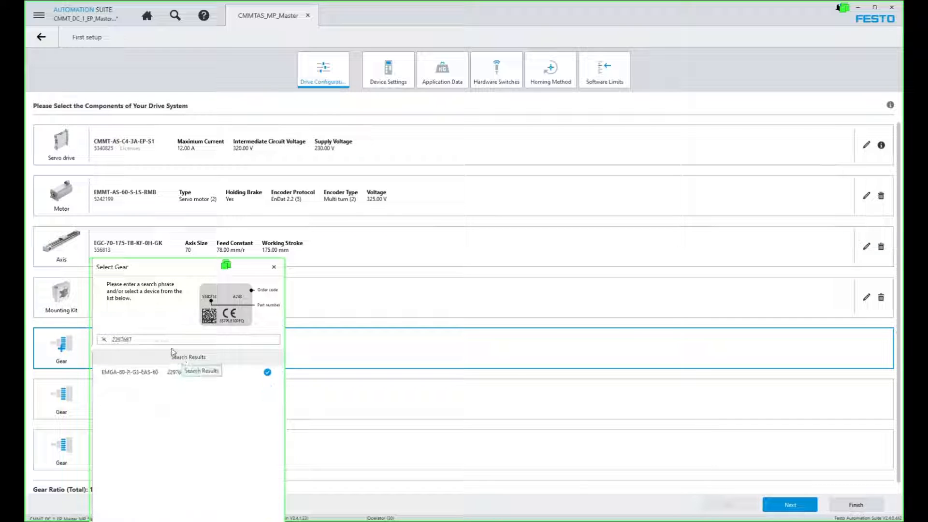
{"action": "left_click", "coordinate": [154, 376]}
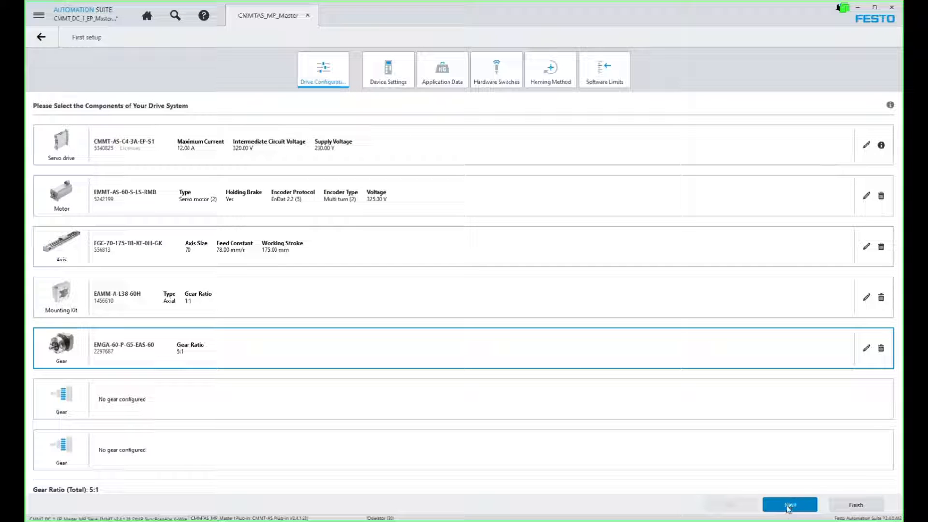
Step: Set the master drive's mains voltage to 120 V and its IP address to 192.168.1.185 in the device settings
{"action": "left_click", "coordinate": [385, 75]}
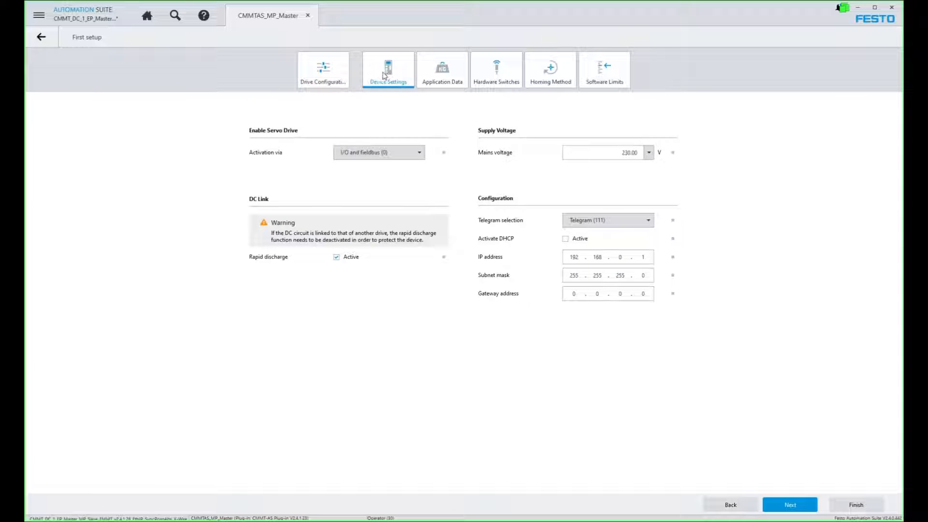
{"action": "left_click", "coordinate": [650, 152]}
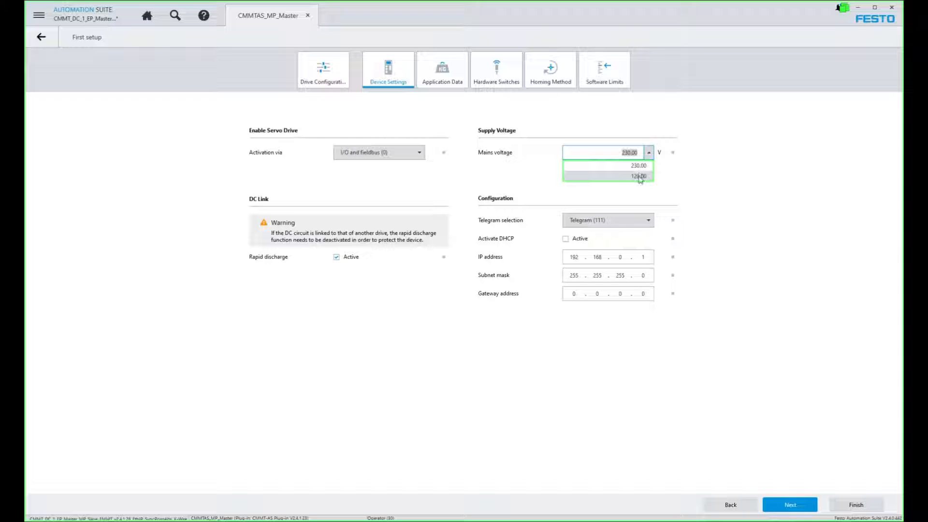
{"action": "left_click", "coordinate": [638, 177]}
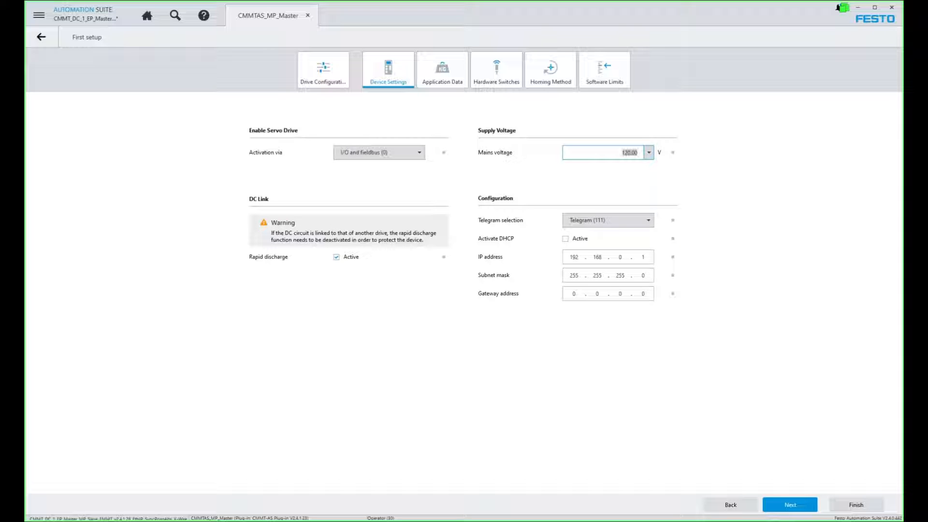
{"action": "left_click", "coordinate": [630, 263]}
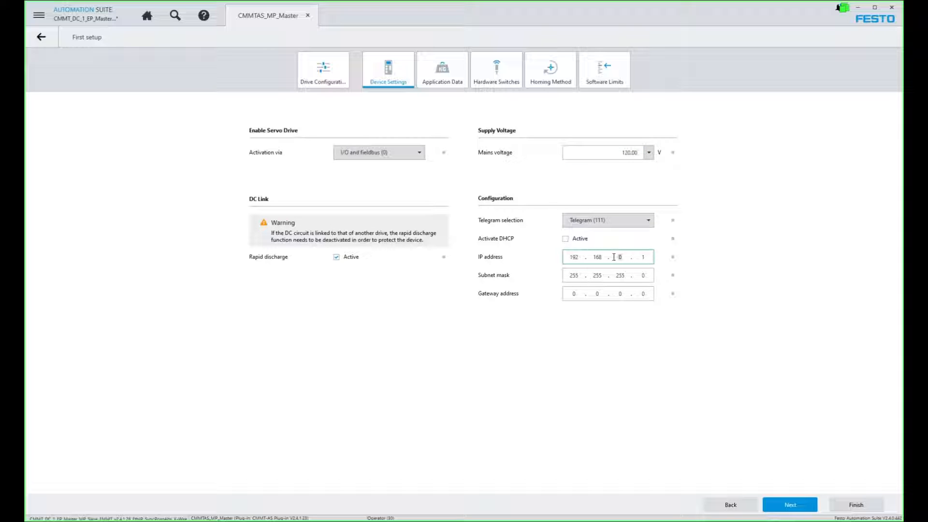
{"action": "key", "text": "BackSpace"}
{"action": "type", "text": "1.185"}
{"action": "left_click", "coordinate": [649, 223]}
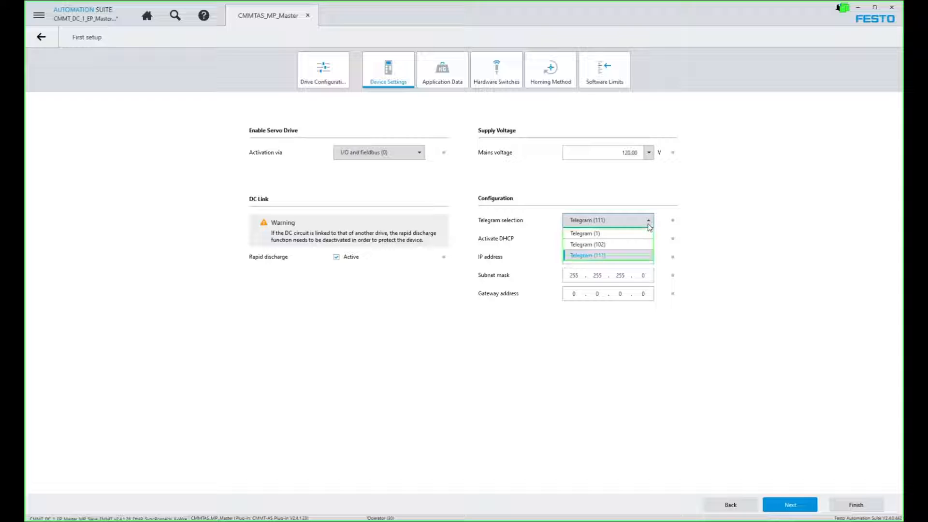
{"action": "left_click", "coordinate": [648, 223]}
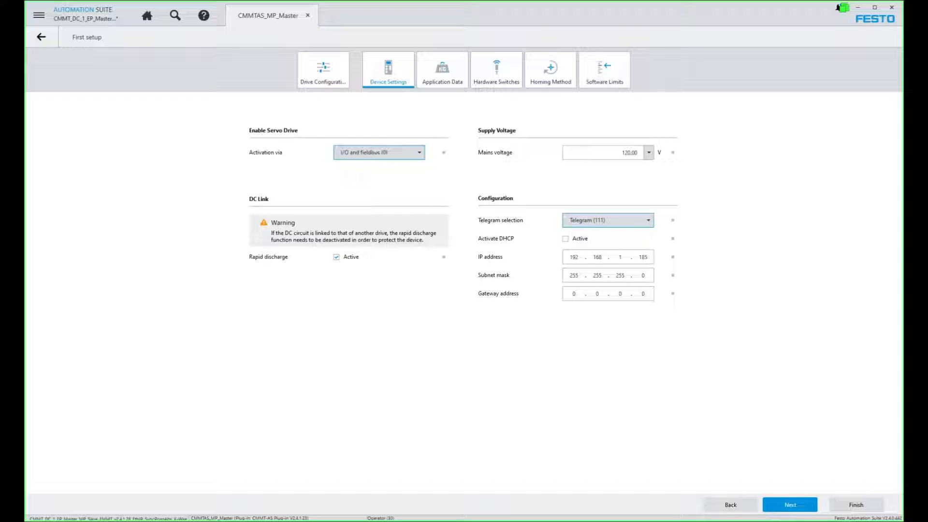
Step: Set the application mass to 0.10 kg in the master drive's application data
{"action": "left_click", "coordinate": [789, 505]}
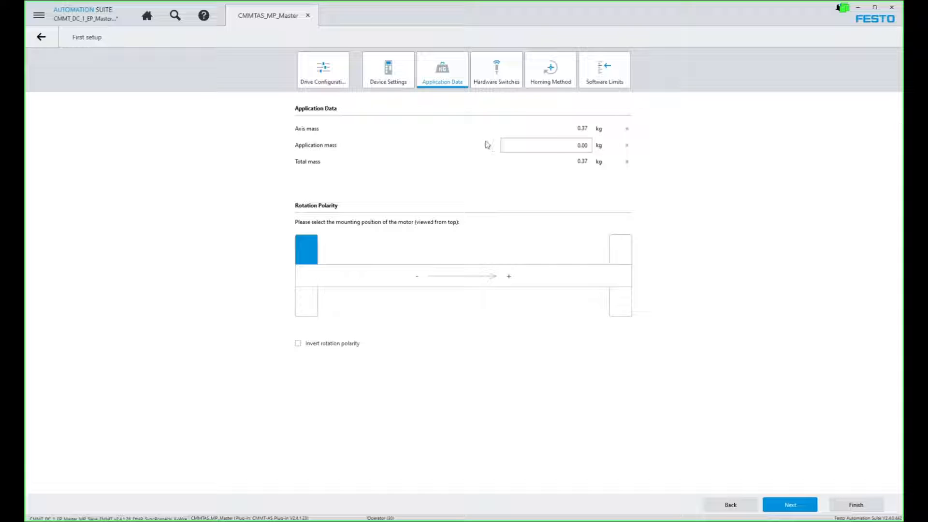
{"action": "left_click", "coordinate": [590, 148]}
{"action": "type", "text": "10"}
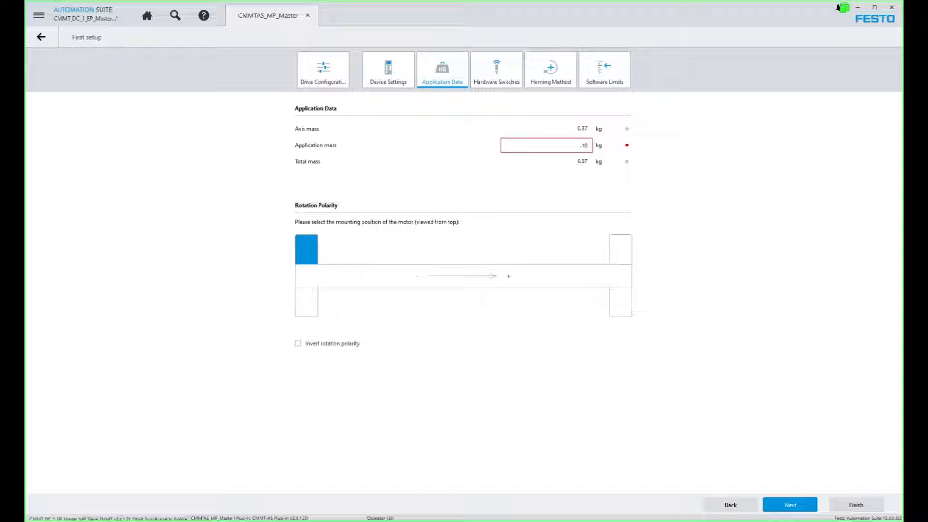
{"action": "key", "text": "Return"}
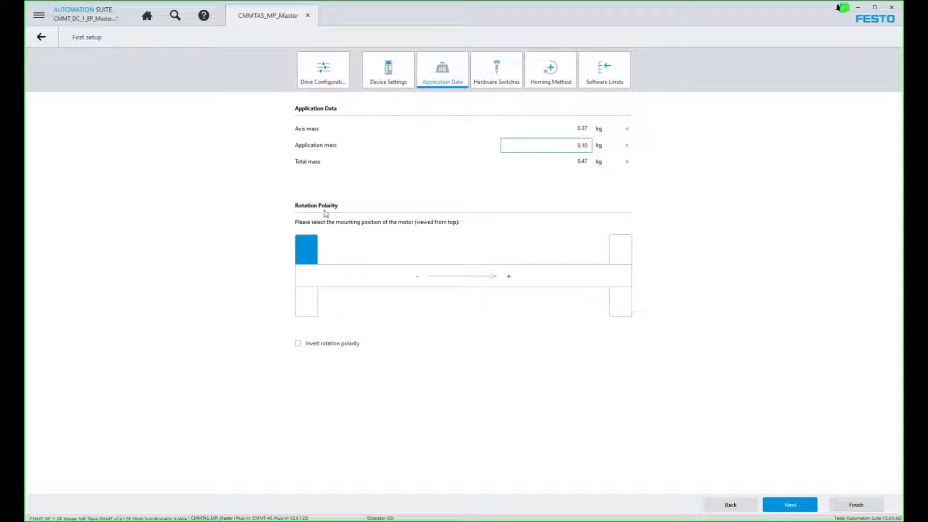
Step: Try the alternative motor mounting positions and the inverted rotation polarity for the master axis
{"action": "left_click", "coordinate": [623, 257]}
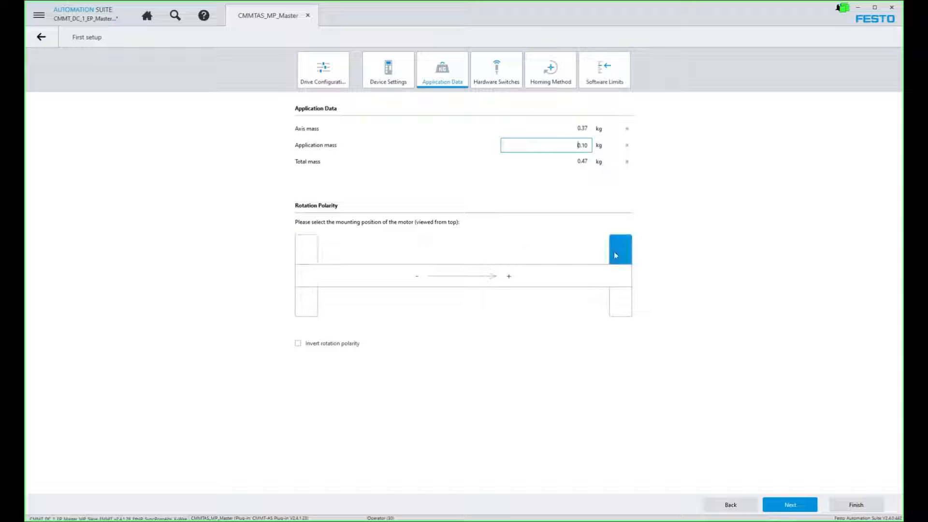
{"action": "left_click", "coordinate": [619, 295]}
{"action": "left_click", "coordinate": [298, 305]}
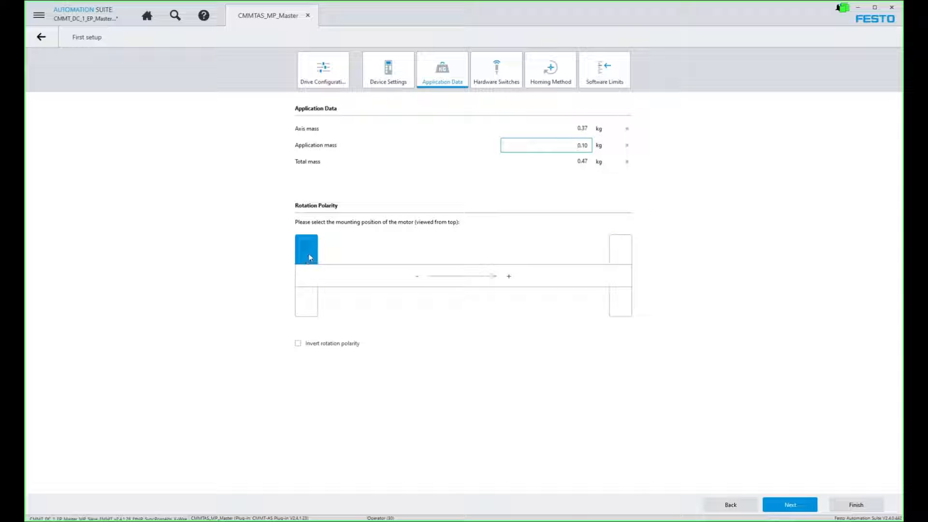
{"action": "left_click", "coordinate": [297, 343]}
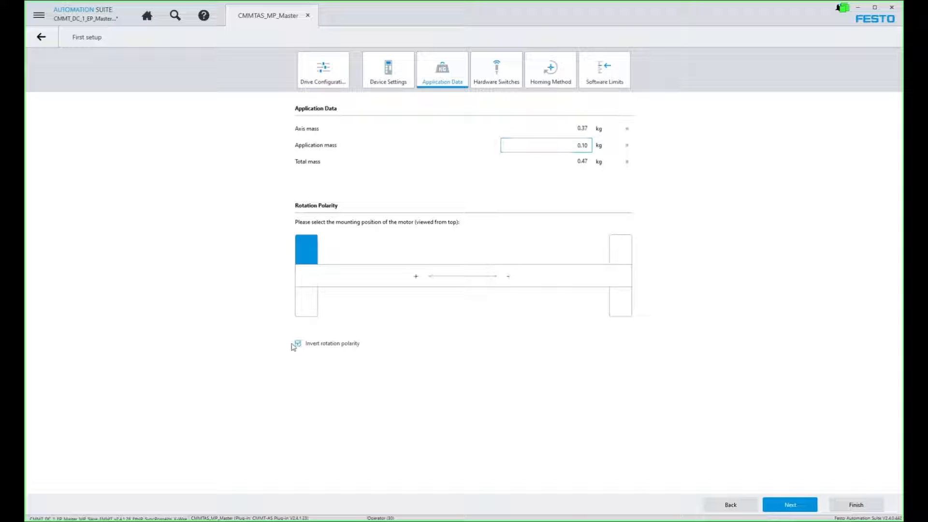
{"action": "left_click", "coordinate": [315, 346]}
Step: Keep the default hardware switch settings and deactivate moving to the axis zero point after homing
{"action": "left_click", "coordinate": [799, 504]}
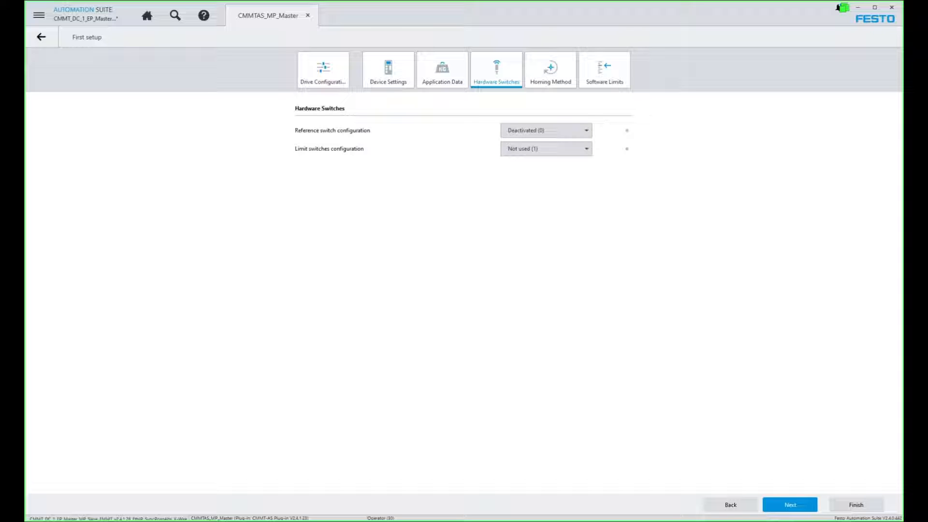
{"action": "left_click", "coordinate": [794, 506]}
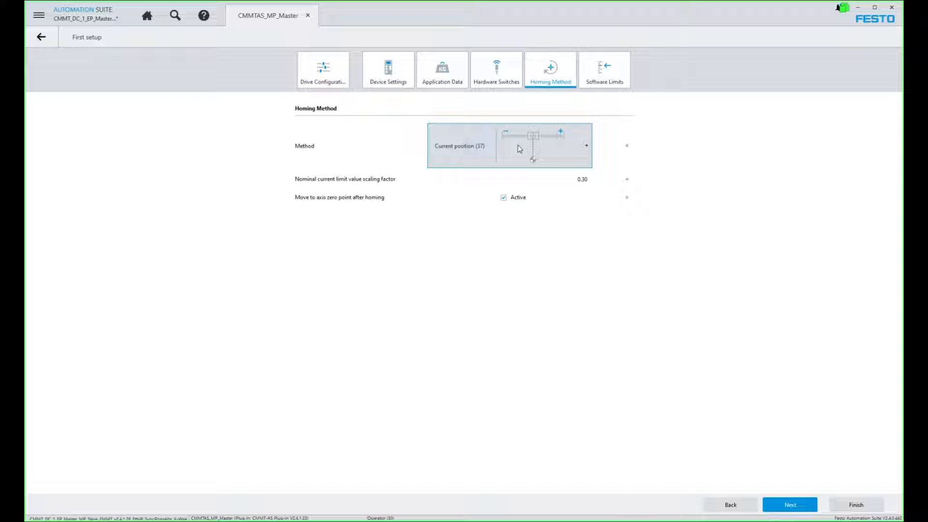
{"action": "left_click", "coordinate": [504, 198]}
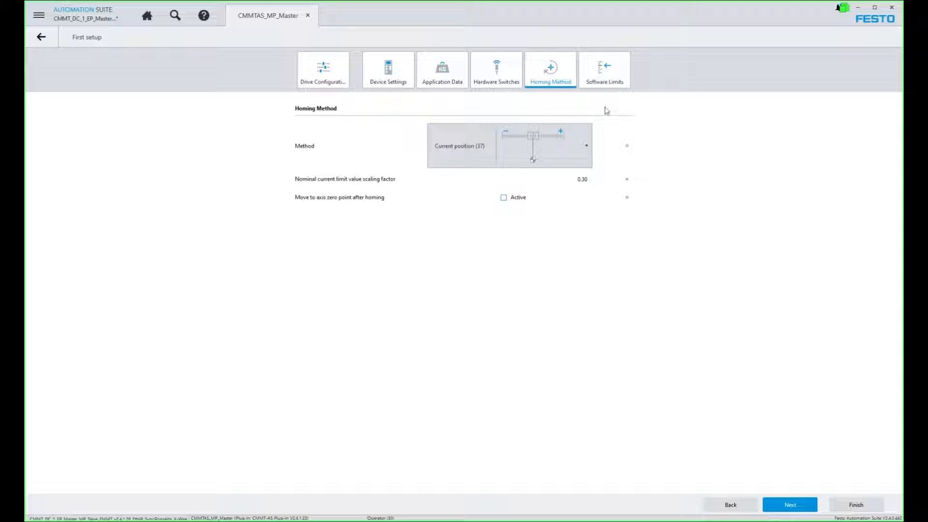
Step: Set the axis zero point offset to 0.00 mm in the software limits and finish the master's first setup
{"action": "left_click", "coordinate": [792, 507]}
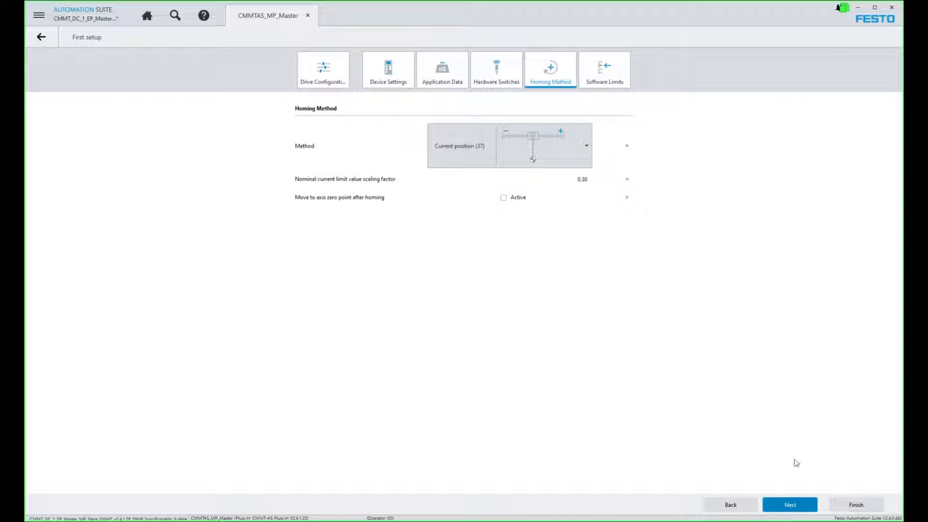
{"action": "left_click", "coordinate": [599, 73]}
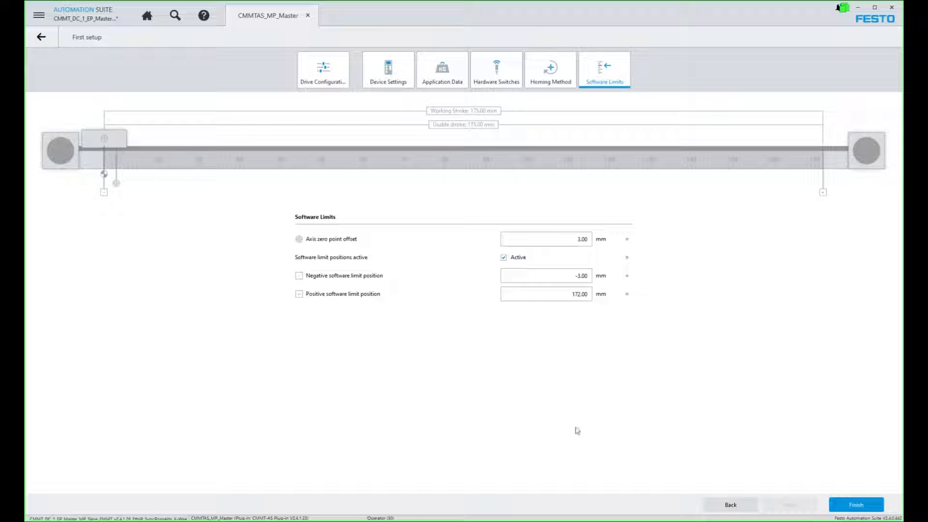
{"action": "left_click", "coordinate": [578, 239]}
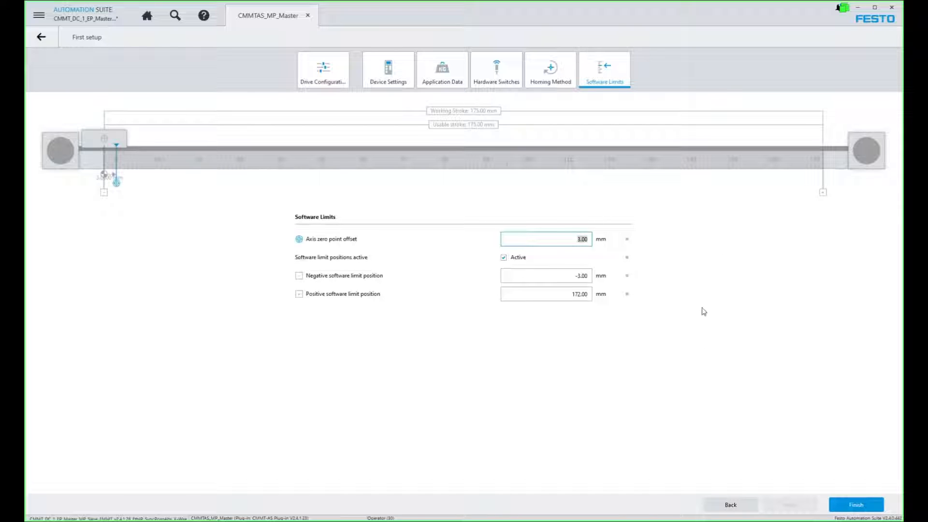
{"action": "type", "text": "0.00"}
{"action": "left_click", "coordinate": [686, 421]}
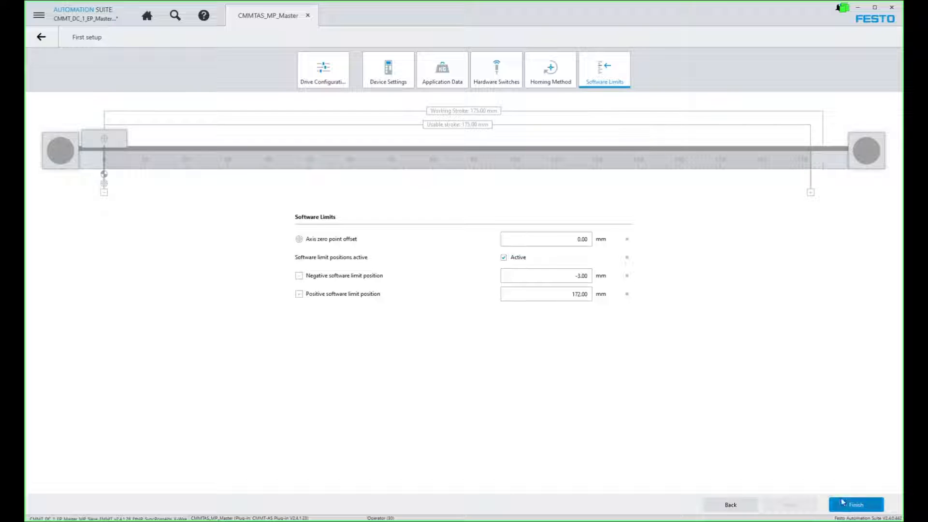
{"action": "left_click", "coordinate": [855, 505]}
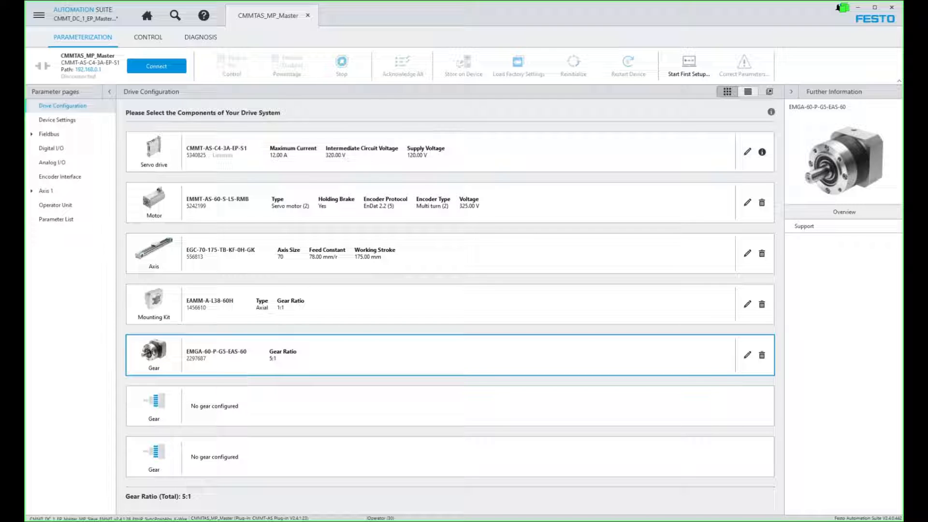
Step: Open the CMMTAS_MP_Slave drive's plug-in and start its first setup wizard
{"action": "left_click", "coordinate": [147, 17]}
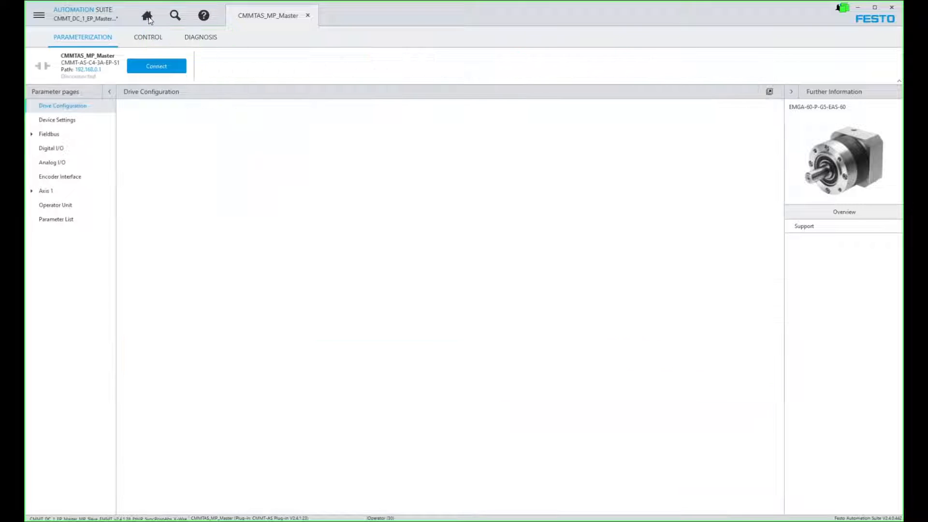
{"action": "double_click", "coordinate": [355, 169]}
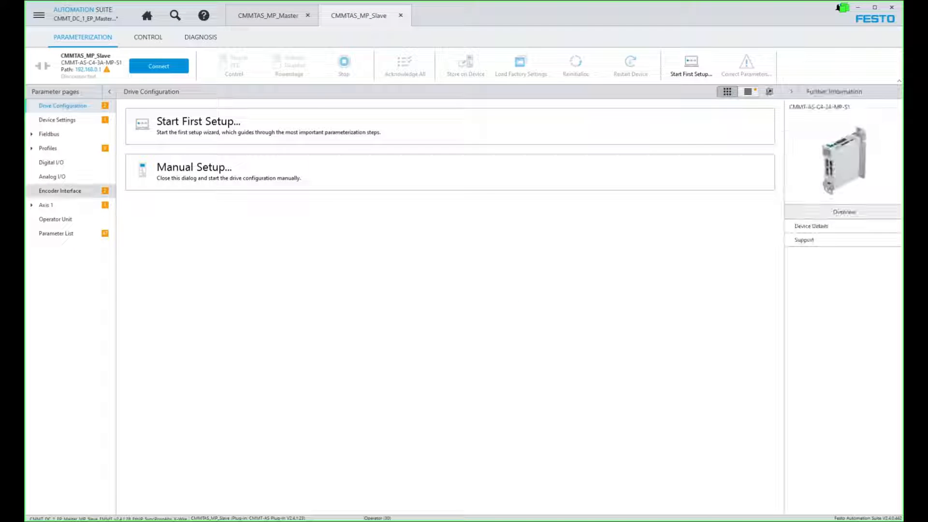
{"action": "left_click", "coordinate": [183, 132]}
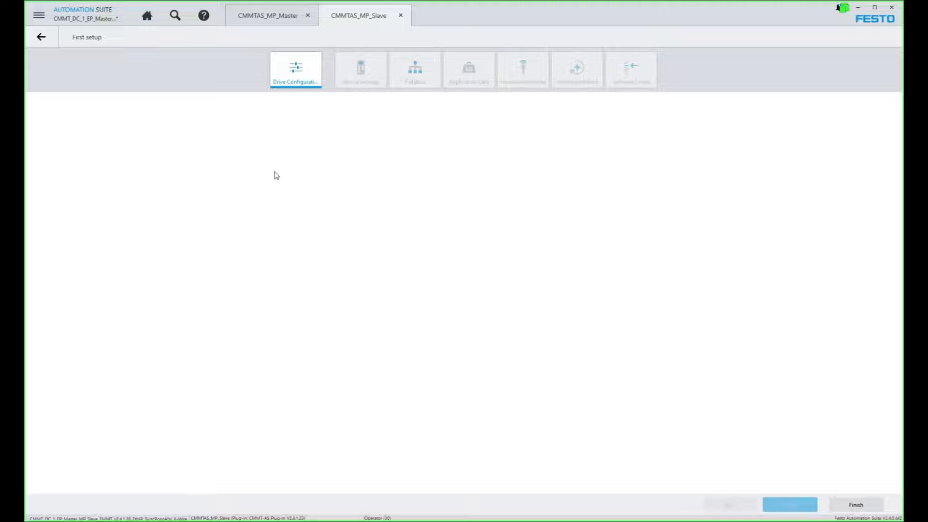
Step: Configure the slave drive's motor as EMMT-AS-60-S-LS-RMB, part number 5242199
{"action": "left_click", "coordinate": [61, 198]}
{"action": "left_click", "coordinate": [119, 250]}
{"action": "type", "text": "5242199"}
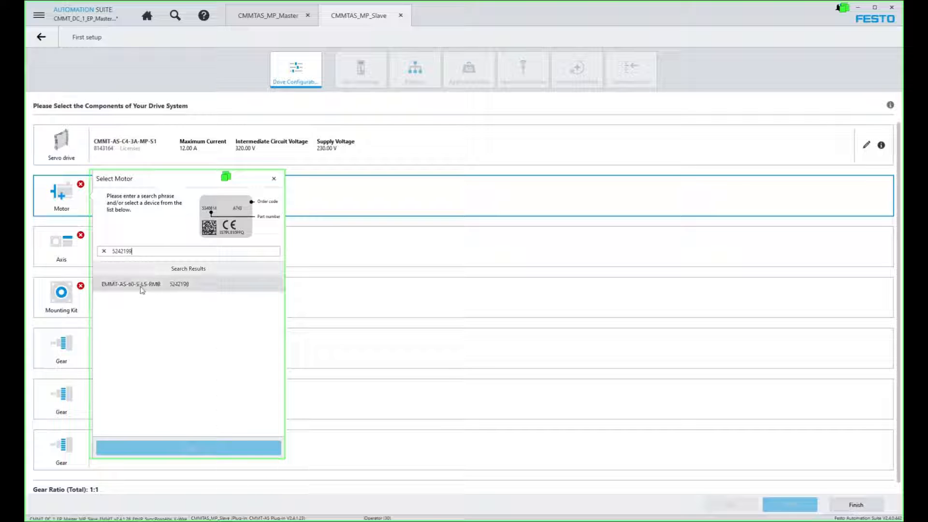
{"action": "left_click", "coordinate": [141, 288]}
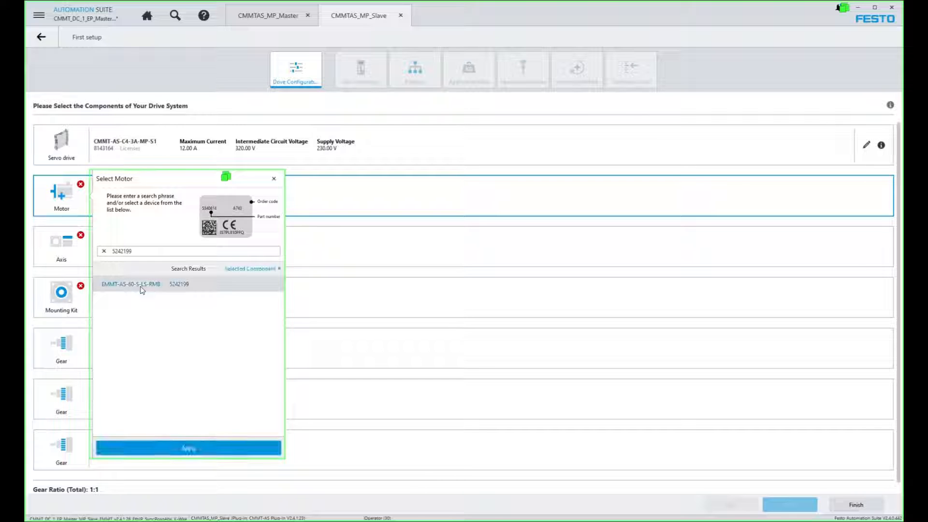
{"action": "left_click", "coordinate": [211, 449]}
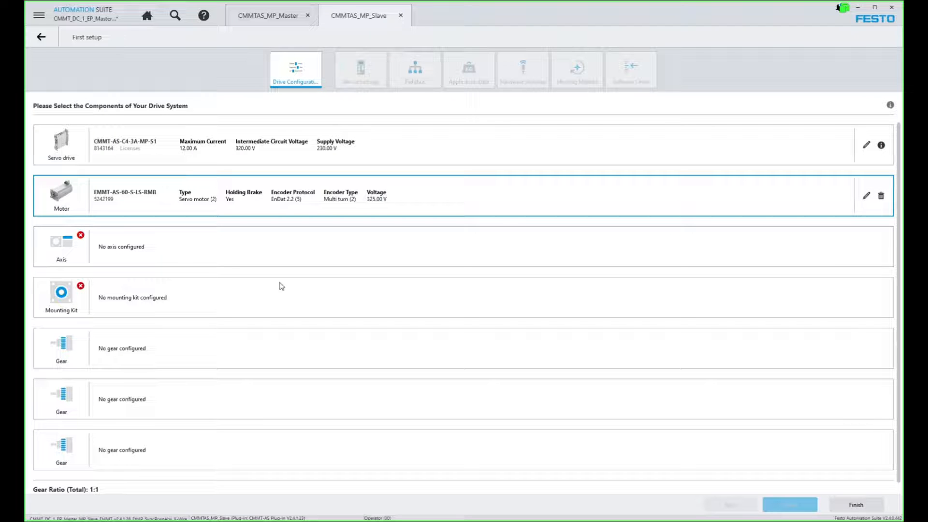
{"action": "left_click", "coordinate": [62, 248]}
{"action": "type", "text": "556813"}
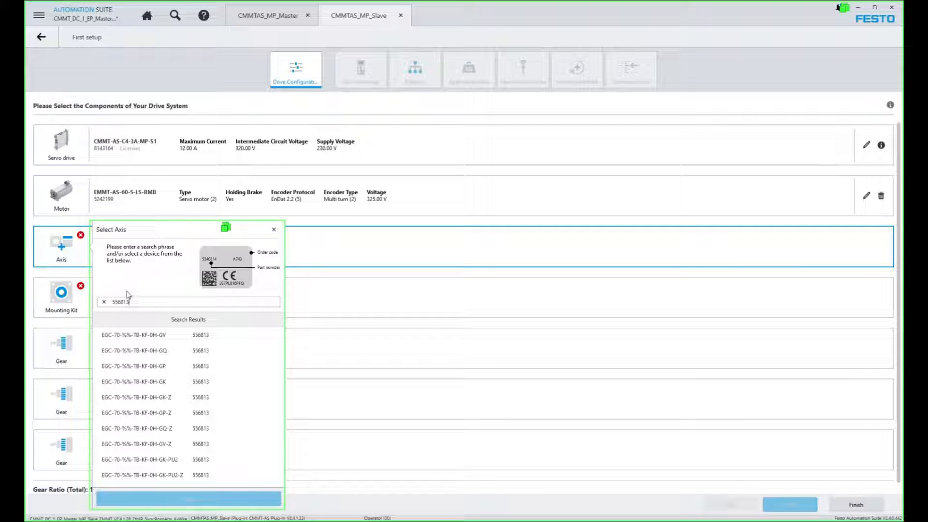
{"action": "left_click", "coordinate": [62, 186]}
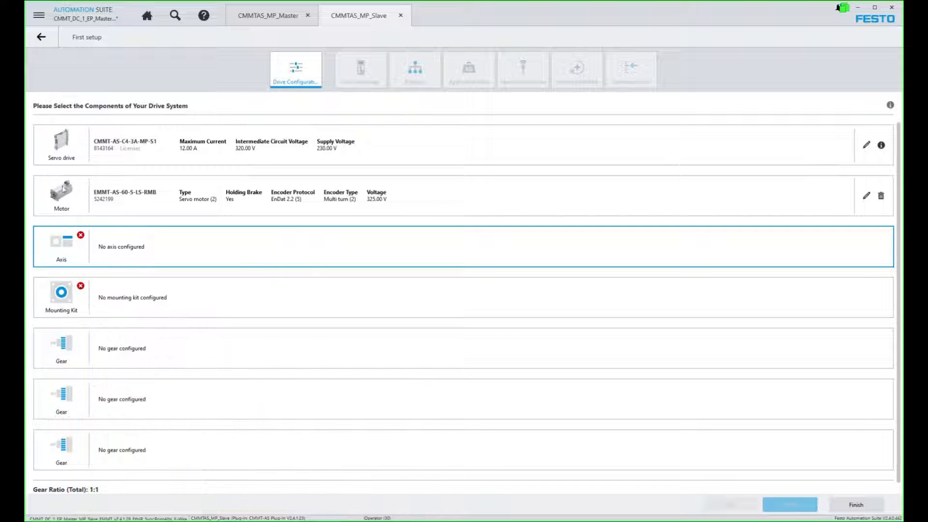
Step: Configure the slave's axis as EGC-70-TB-KF-0H-GK, part number 556813, with a working stroke of 200 mm
{"action": "left_click", "coordinate": [65, 251]}
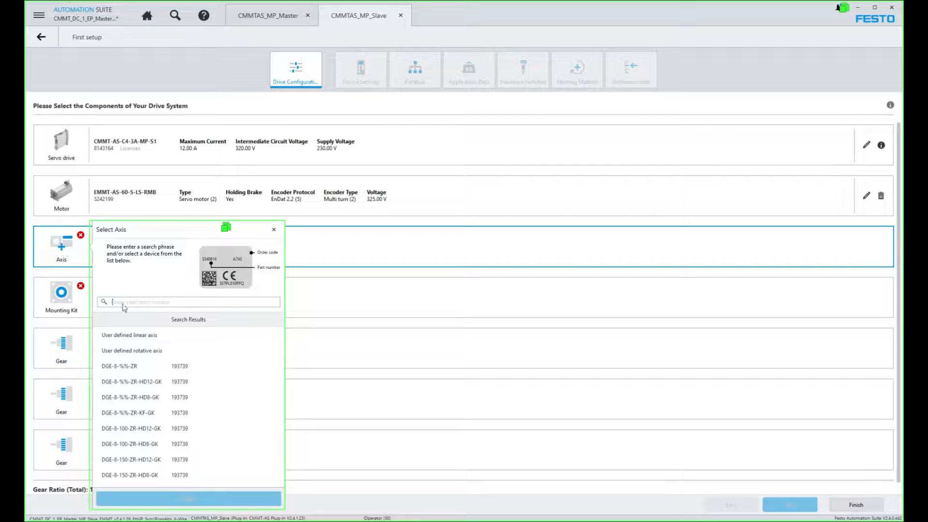
{"action": "type", "text": "556813"}
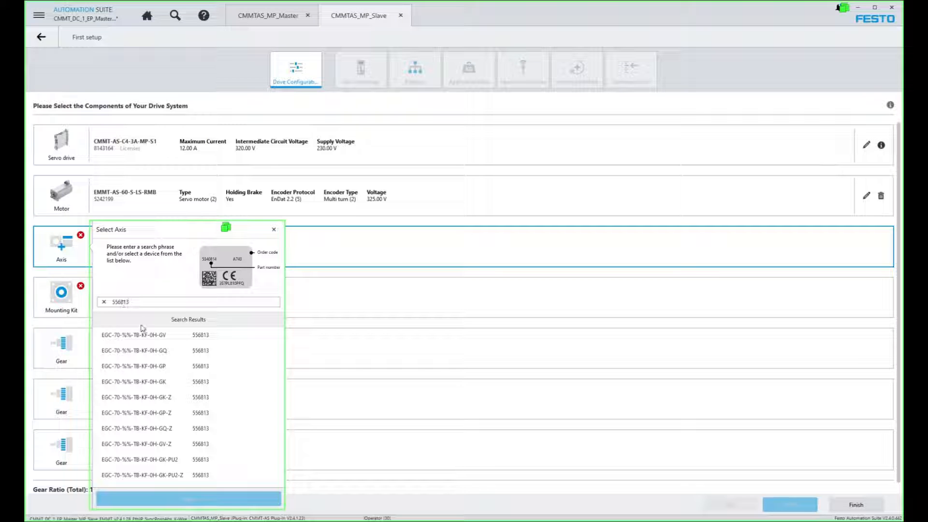
{"action": "left_click", "coordinate": [156, 382]}
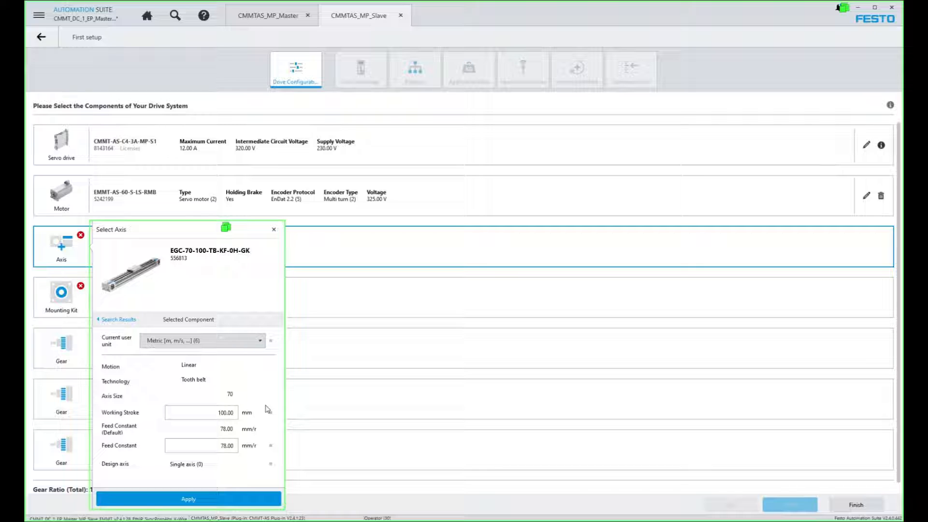
{"action": "left_click", "coordinate": [209, 412]}
{"action": "type", "text": "2"}
{"action": "key", "text": "Return"}
{"action": "left_click", "coordinate": [211, 501]}
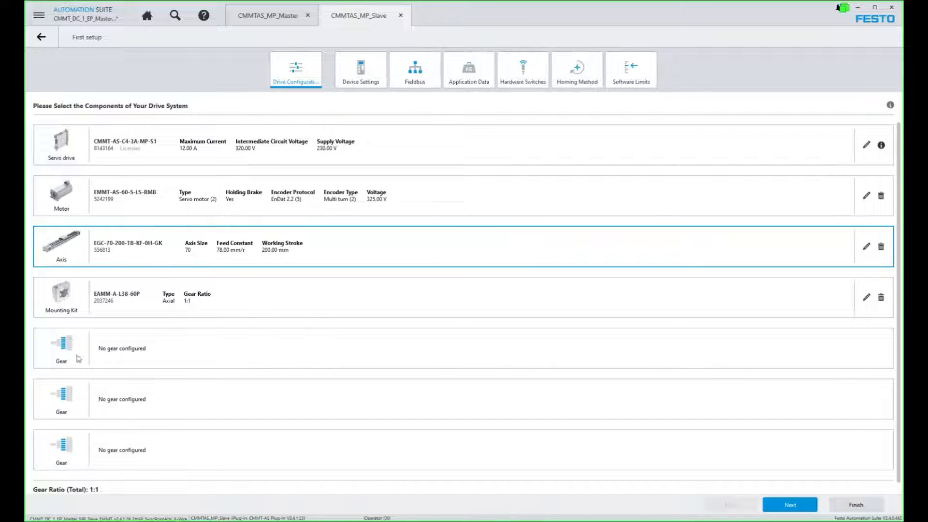
Step: Add the gear EMGA-60-P-G5-EAS-60, part number 2297687, as the first gear of the slave's drive system
{"action": "left_click", "coordinate": [61, 352]}
{"action": "type", "text": "2297687"}
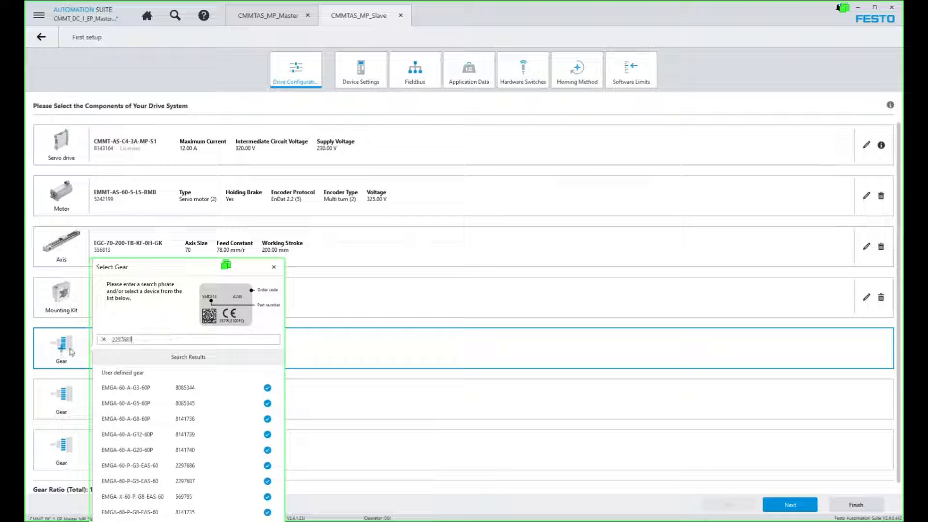
{"action": "left_click", "coordinate": [148, 375]}
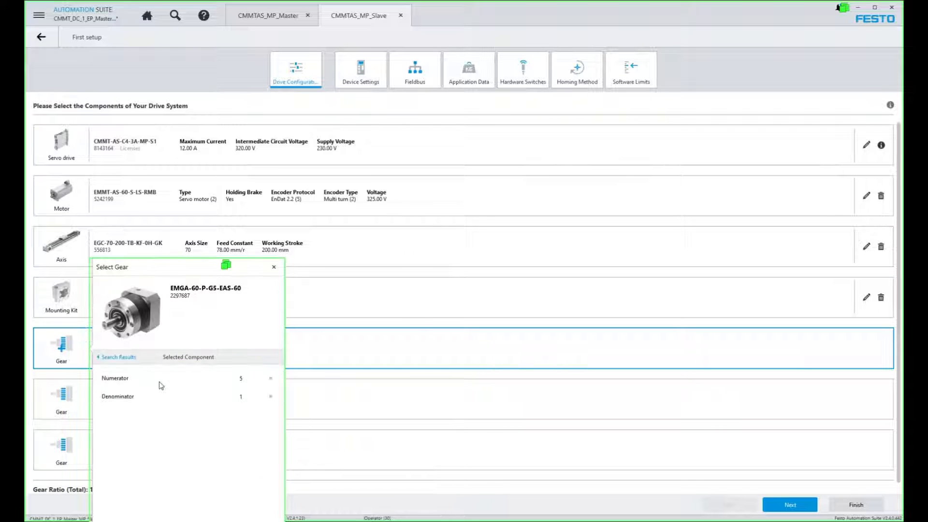
{"action": "key", "text": "Return"}
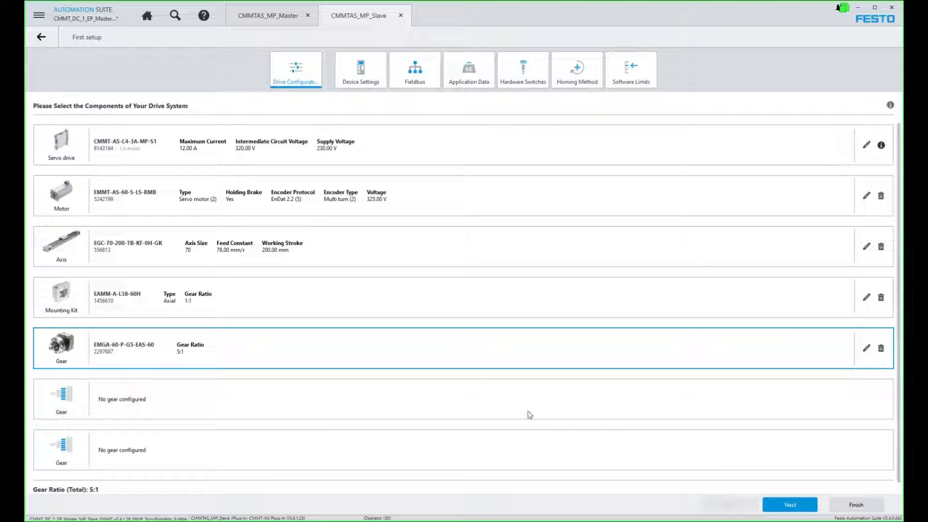
Step: Set the slave's mains voltage to 120 V in the device settings and continue to the fieldbus configuration
{"action": "left_click", "coordinate": [789, 505]}
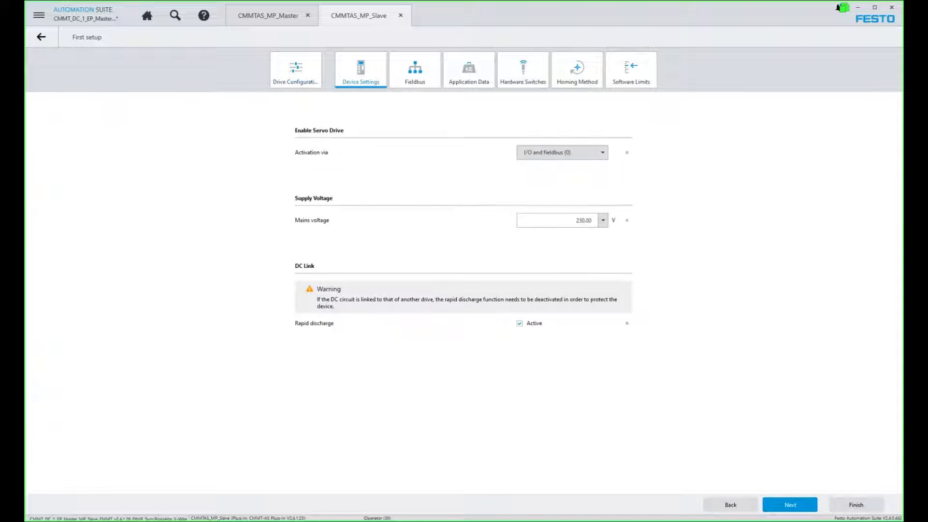
{"action": "left_click", "coordinate": [602, 221]}
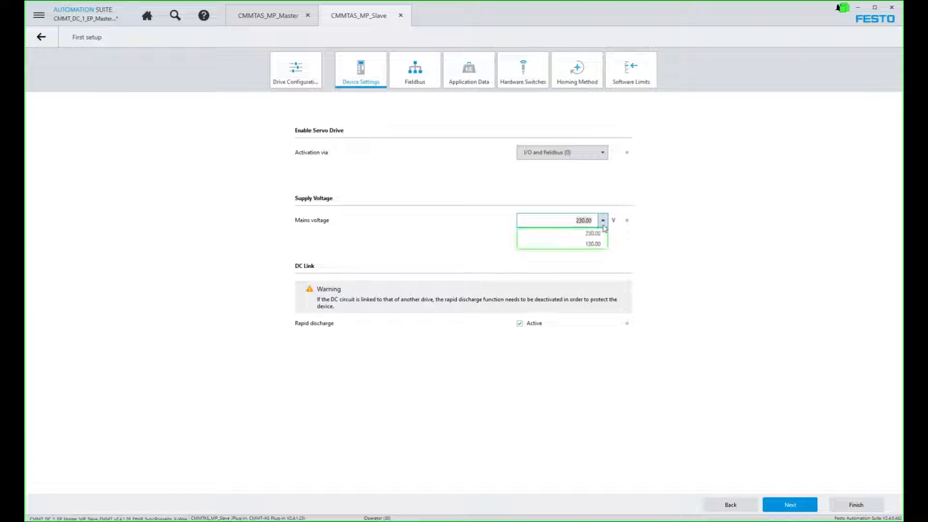
{"action": "left_click", "coordinate": [593, 244]}
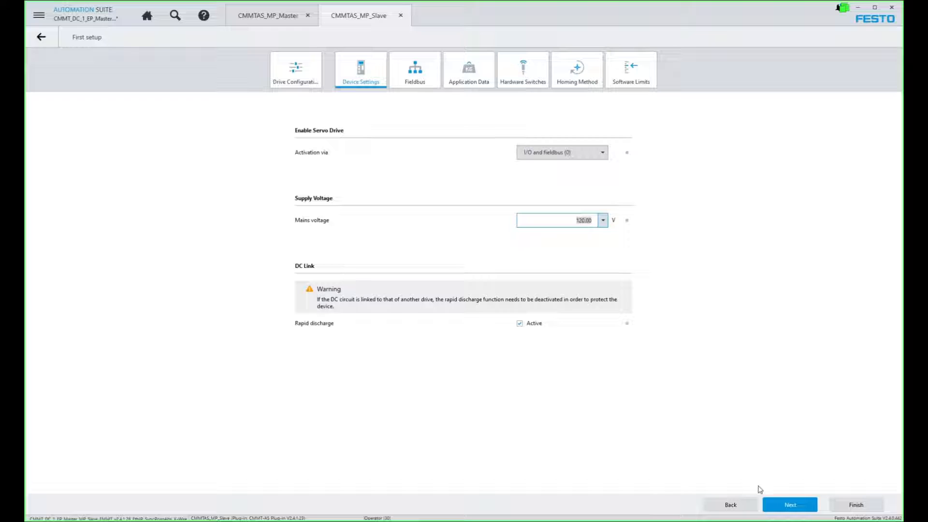
{"action": "left_click", "coordinate": [791, 505]}
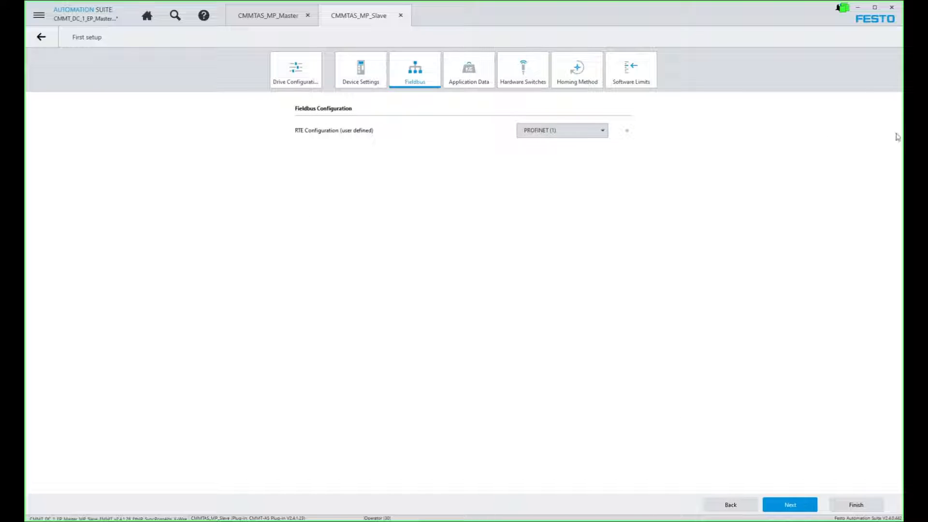
Step: Set the slave's fieldbus to EtherNet/IP - ModbusTCP (3) and choose Telegram (111)
{"action": "left_click", "coordinate": [602, 132]}
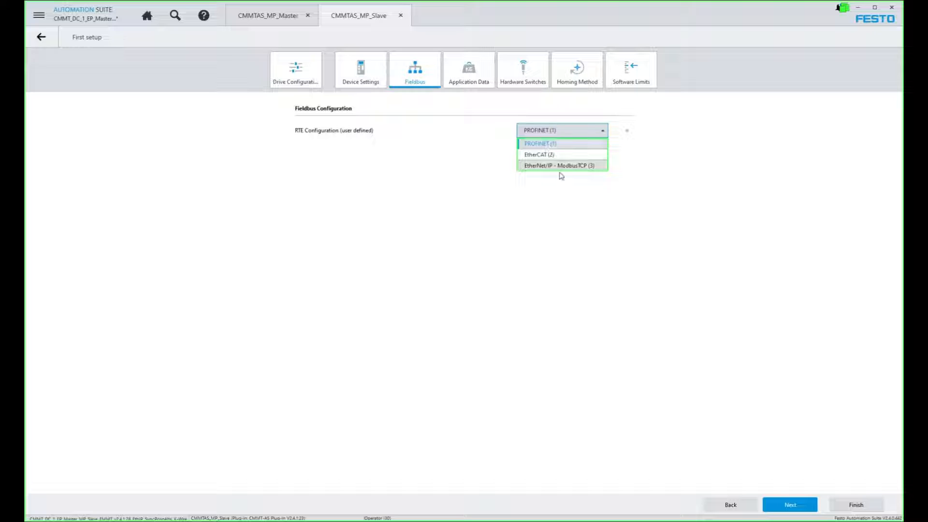
{"action": "left_click", "coordinate": [562, 167]}
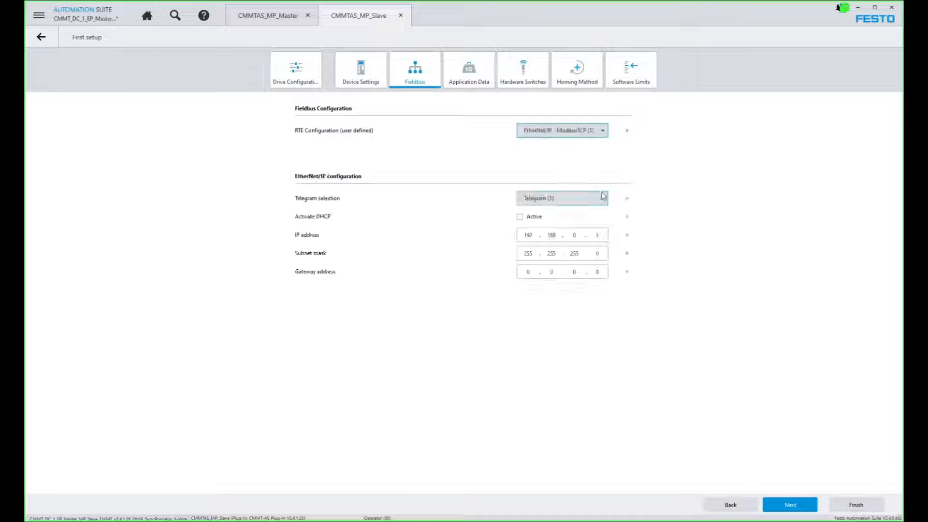
{"action": "left_click", "coordinate": [545, 202]}
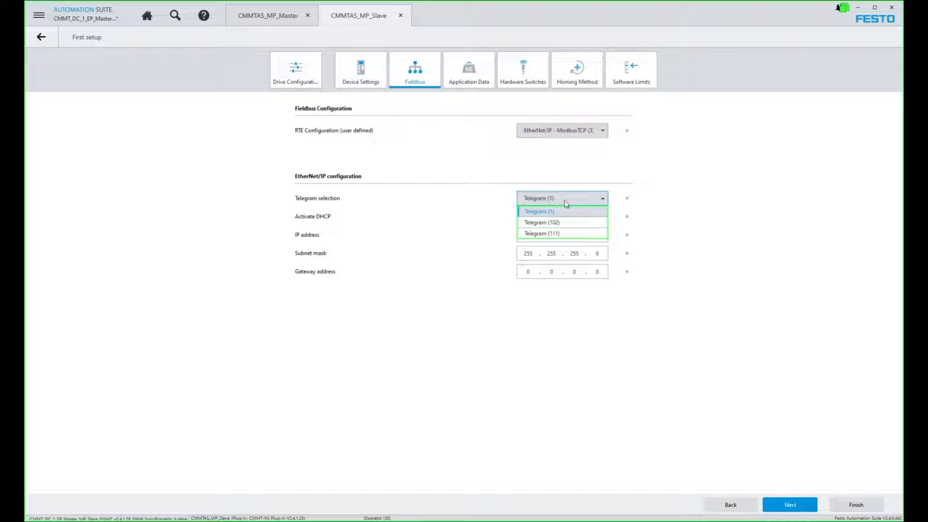
{"action": "left_click", "coordinate": [559, 234]}
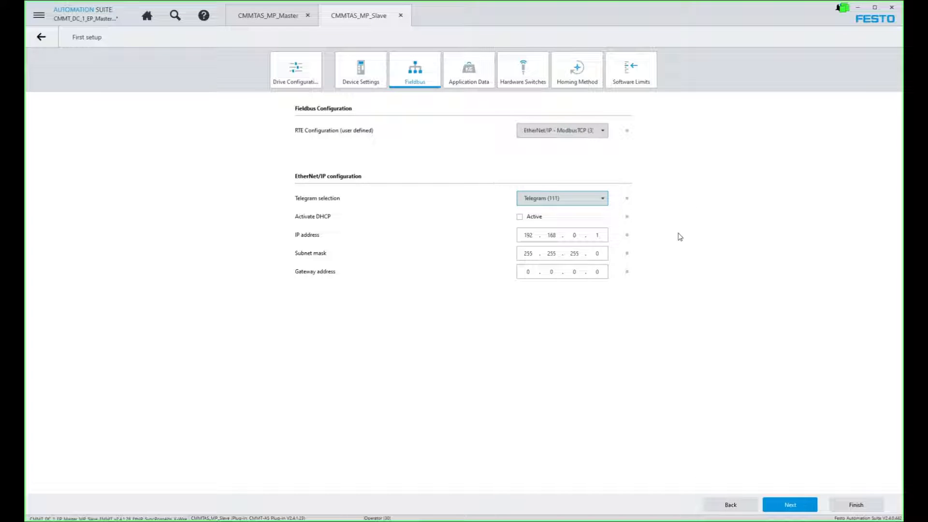
Step: Set the slave's EtherNet/IP address to 192.168.1.224
{"action": "left_click", "coordinate": [580, 236]}
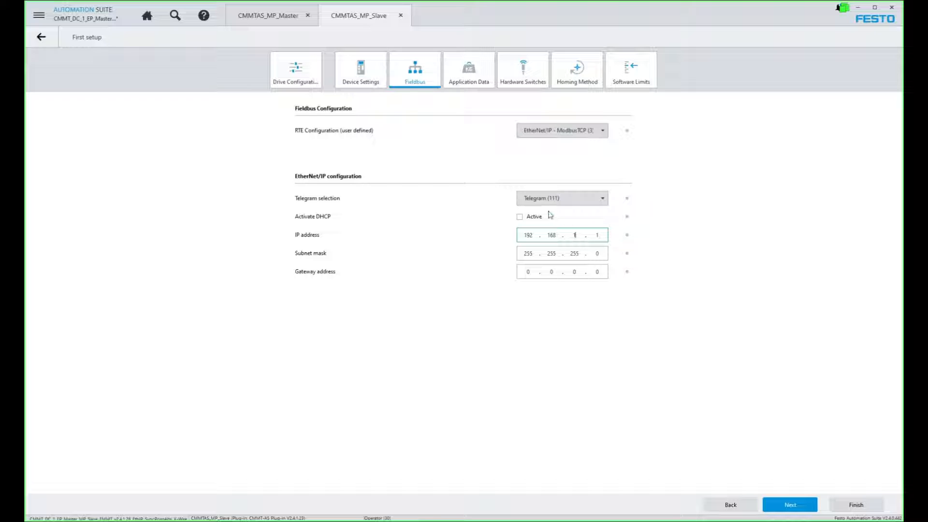
{"action": "left_click", "coordinate": [598, 235]}
{"action": "type", "text": "224"}
{"action": "key", "text": "Tab"}
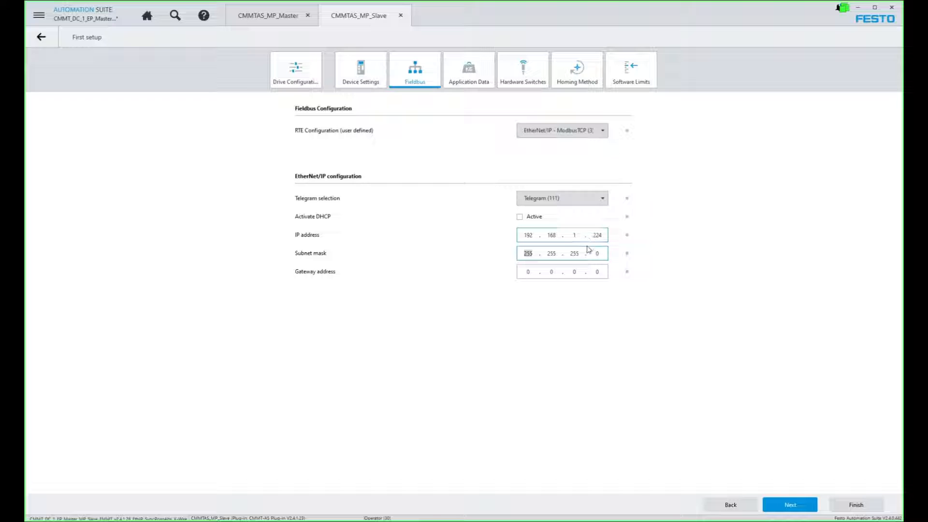
Step: Switch to Windows Photo Viewer, check the master and slave port IP addresses in the system layout image, and return to the setup wizard
{"action": "key", "text": "alt+Tab"}
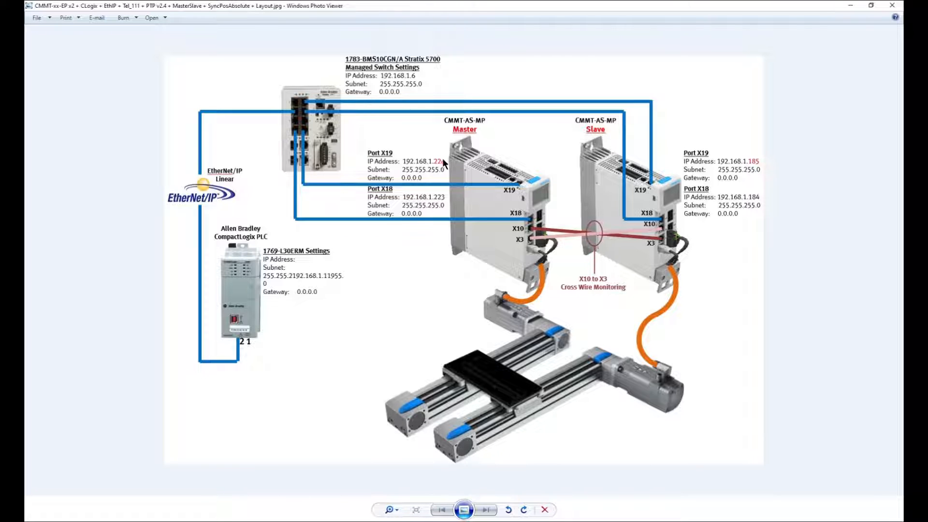
{"action": "left_click", "coordinate": [483, 521]}
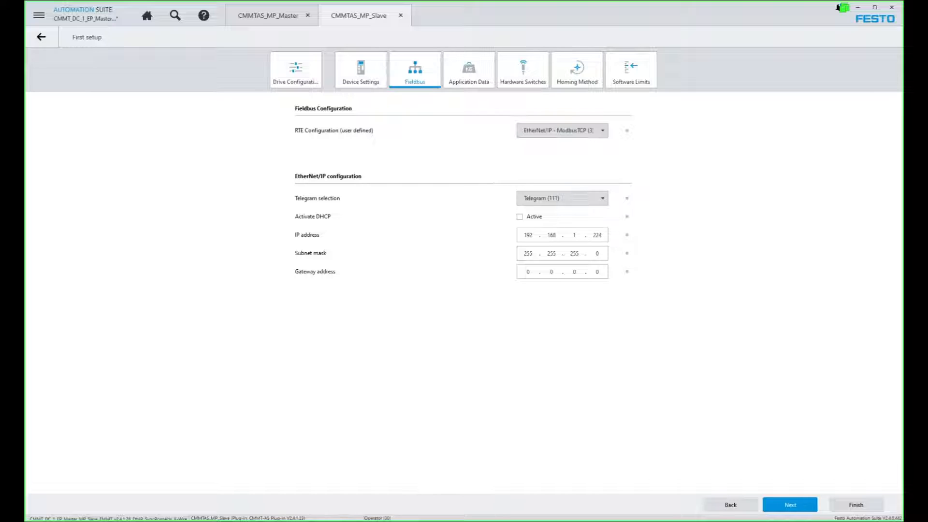
{"action": "left_click", "coordinate": [483, 521]}
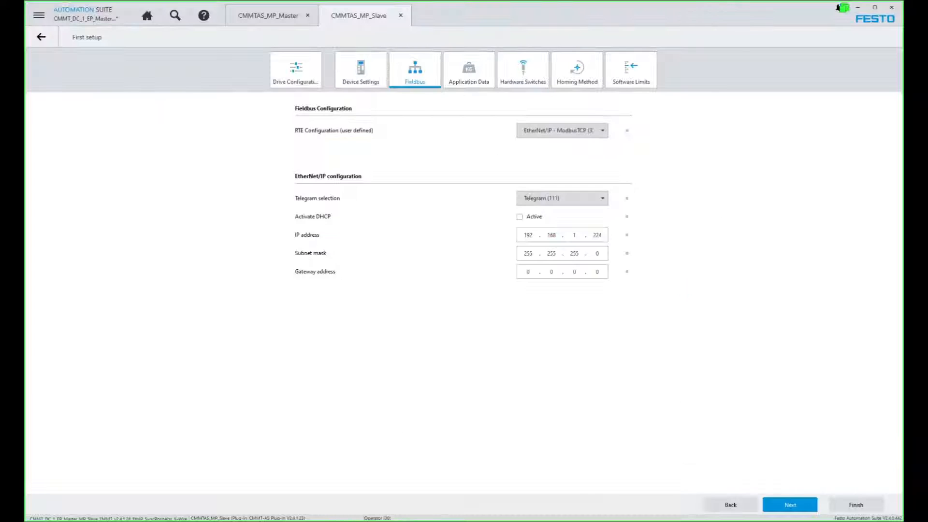
Step: Set the application mass to 0.10 kg in the slave's application data and toggle the inverted rotation polarity option
{"action": "left_click", "coordinate": [788, 510]}
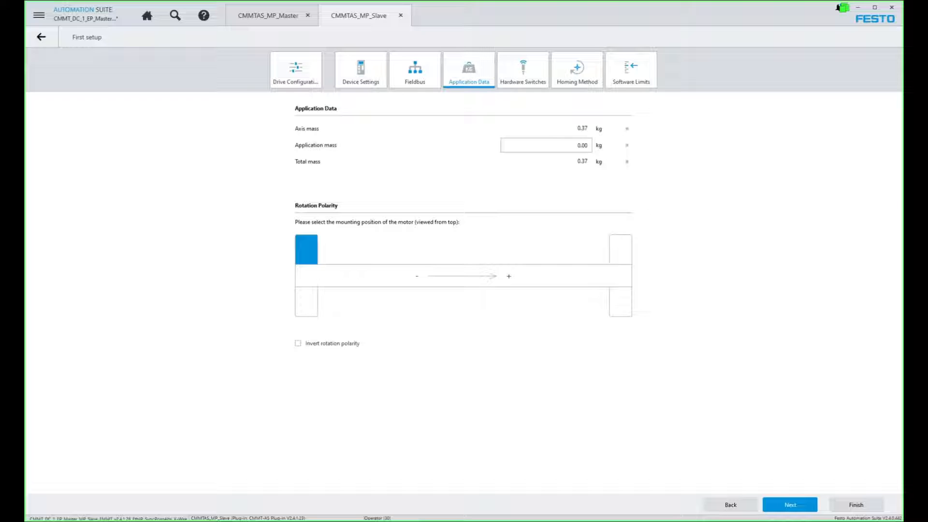
{"action": "left_click", "coordinate": [560, 147]}
{"action": "type", "text": ".10"}
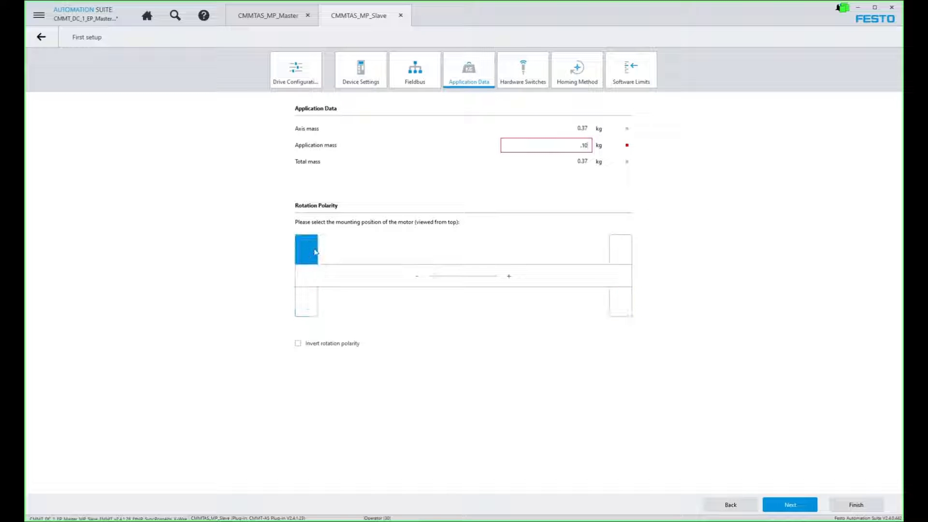
{"action": "left_click", "coordinate": [326, 346]}
{"action": "left_click", "coordinate": [301, 345]}
{"action": "left_click", "coordinate": [795, 510]}
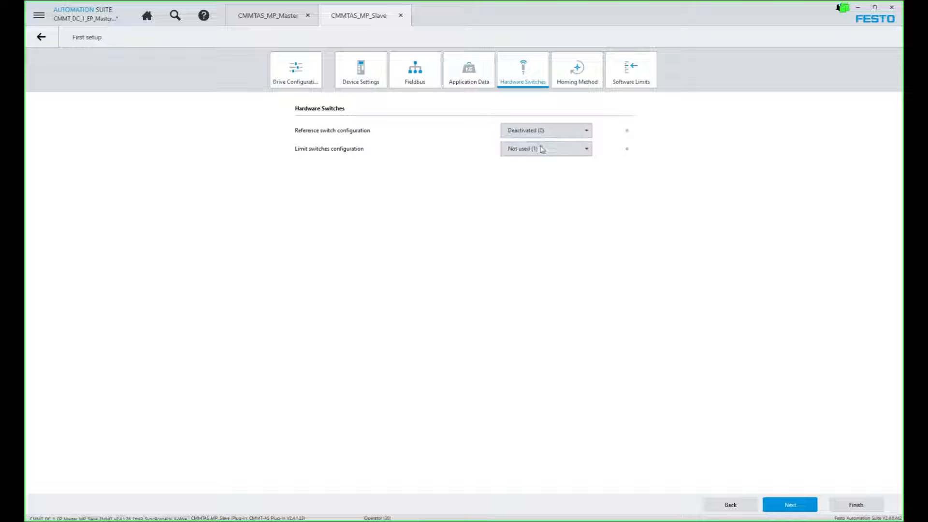
Step: Keep the default hardware switches and use homing method Current position (37), with moving to the axis zero point after homing deactivated
{"action": "left_click", "coordinate": [577, 78]}
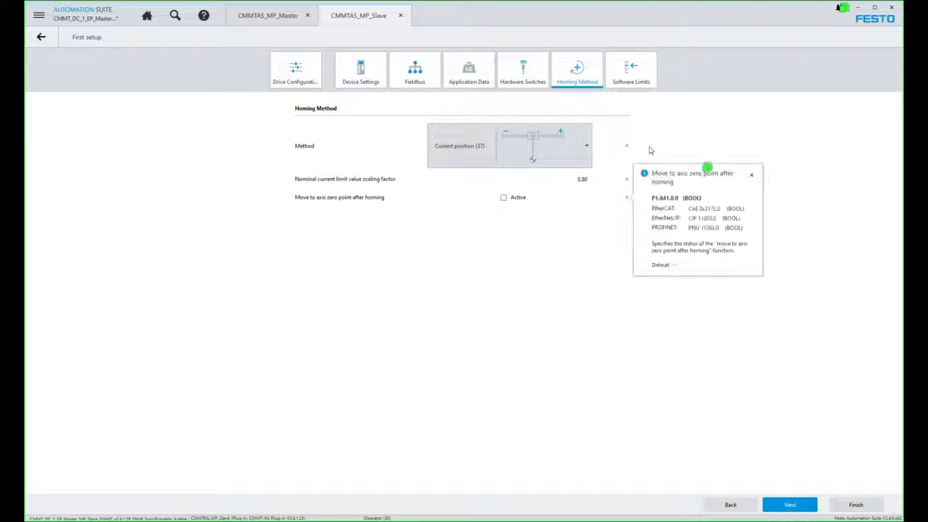
{"action": "left_click", "coordinate": [790, 504]}
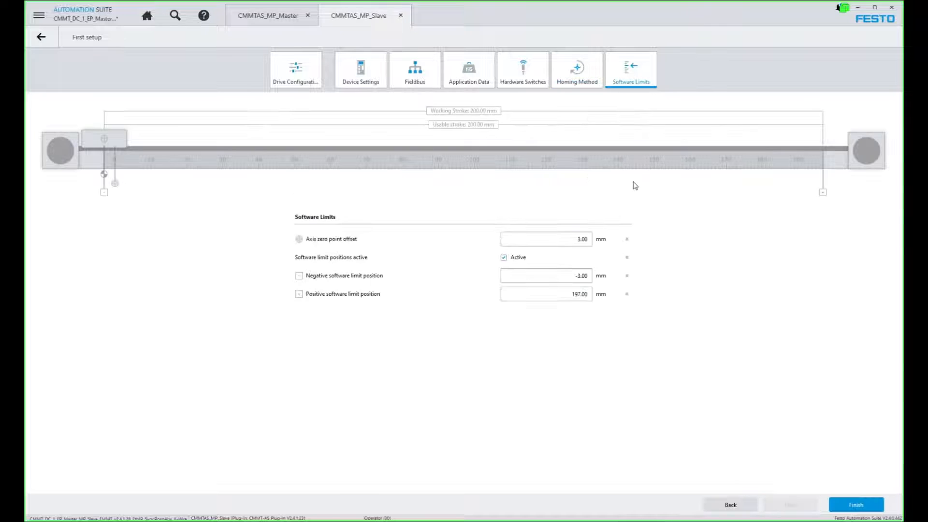
Step: Finish the slave's first setup with an axis zero point offset of 0.00 mm and the software limit positions deactivated
{"action": "left_click", "coordinate": [563, 241]}
{"action": "type", "text": "0"}
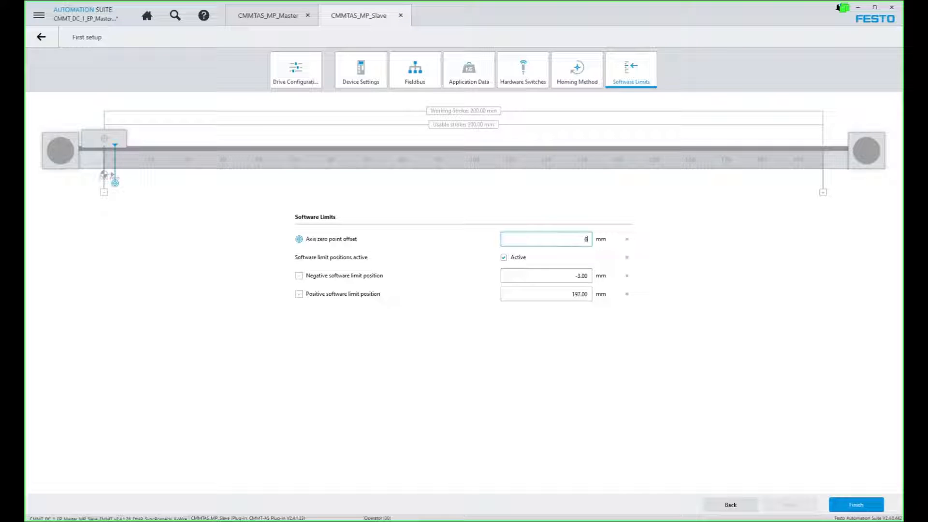
{"action": "left_click", "coordinate": [575, 279]}
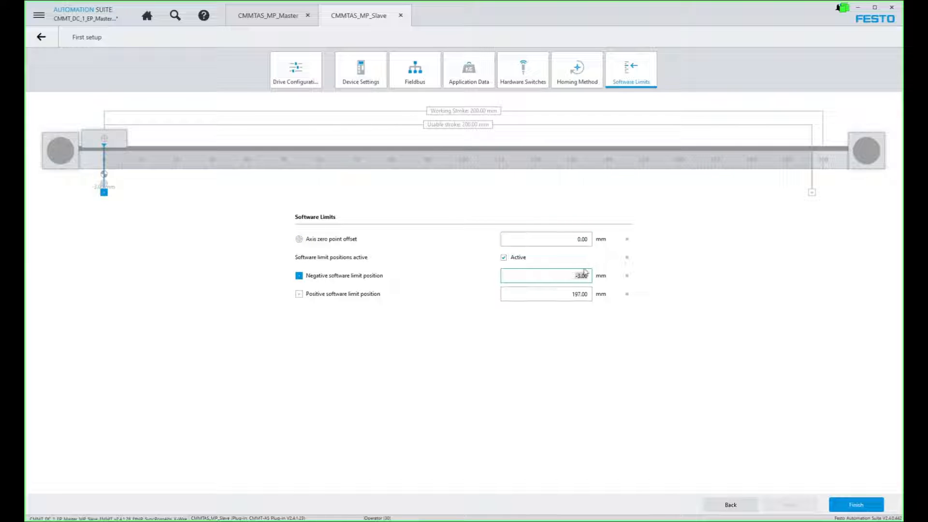
{"action": "left_click", "coordinate": [504, 258]}
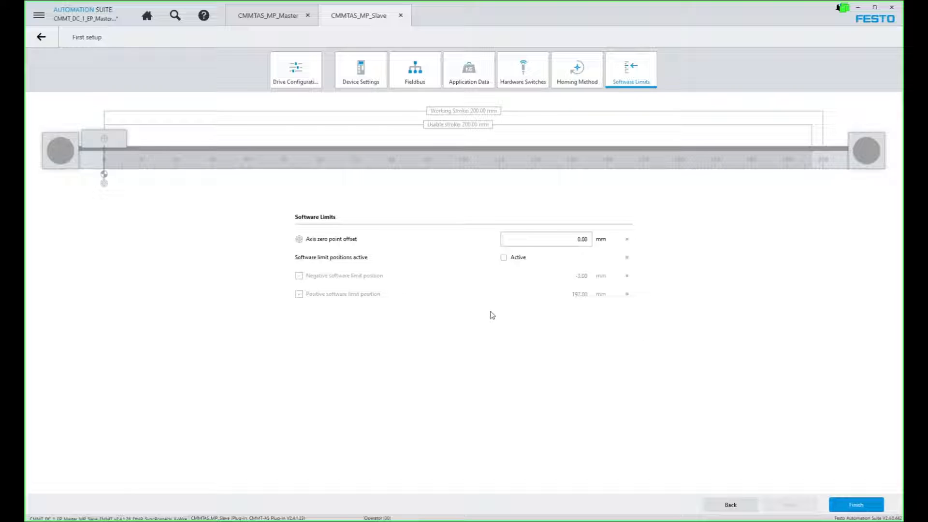
{"action": "left_click", "coordinate": [860, 507]}
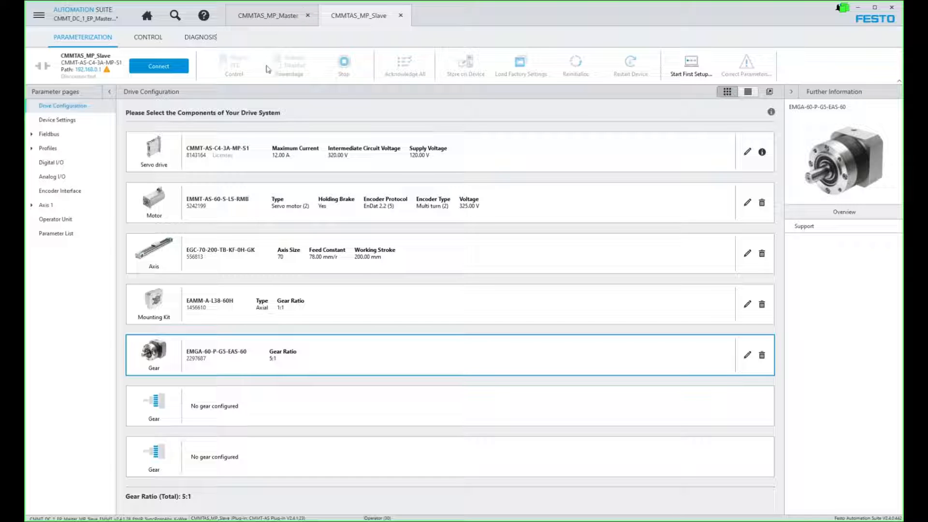
Step: Set the master's device communication path to the detected CMMTAS_MP_Master drive at 192.168.1.184
{"action": "left_click", "coordinate": [281, 17]}
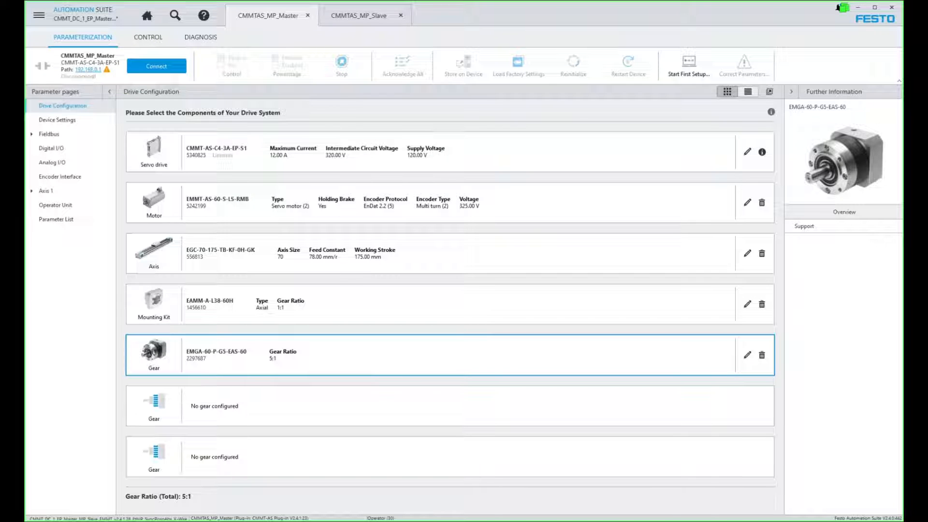
{"action": "left_click", "coordinate": [88, 69]}
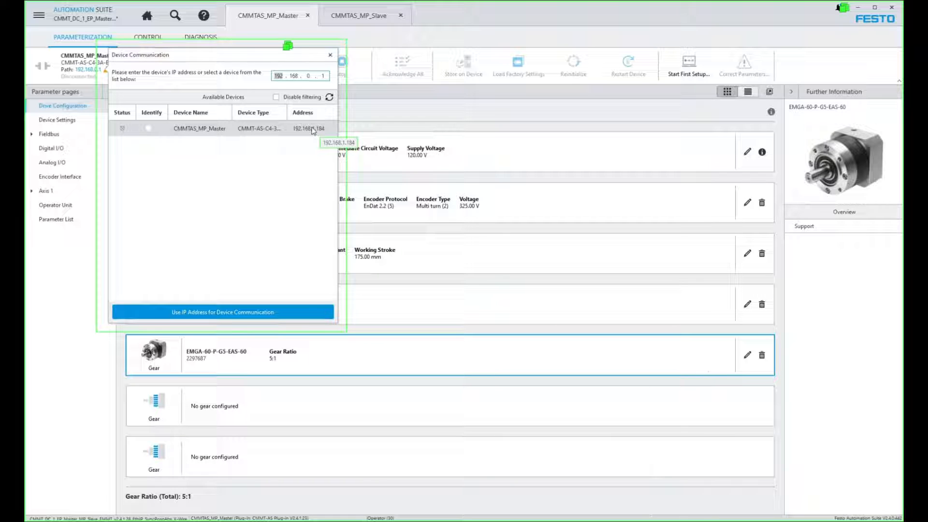
{"action": "right_click", "coordinate": [213, 130]}
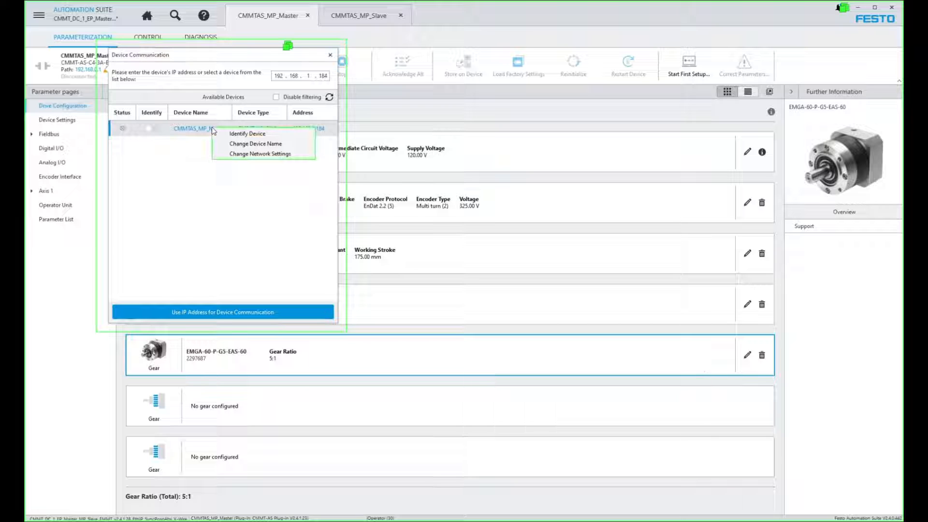
{"action": "left_click", "coordinate": [263, 236]}
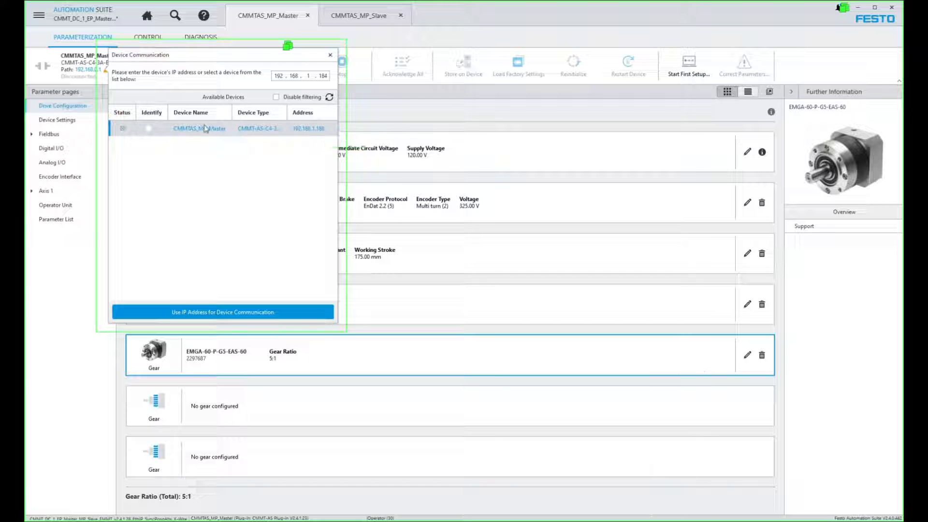
{"action": "left_click", "coordinate": [220, 314]}
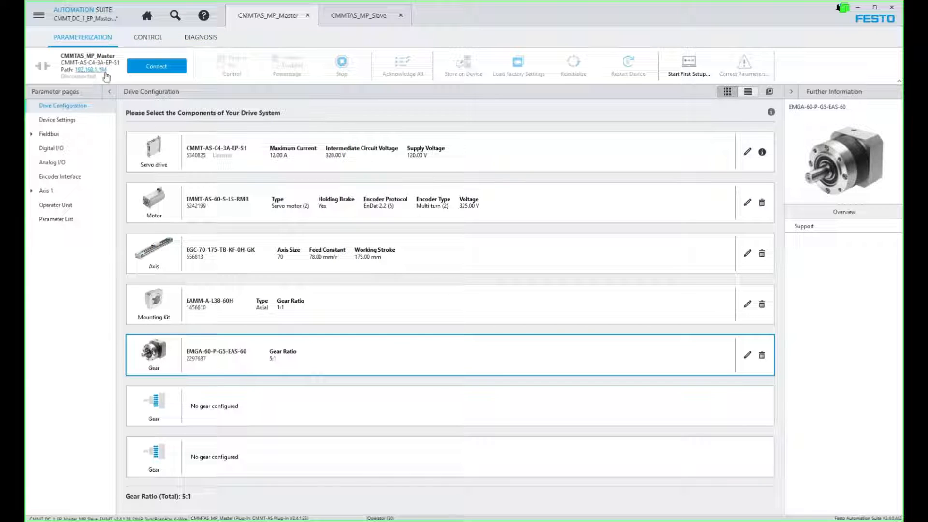
Step: Set the slave's device communication path to 192.168.1.223 and check the port addresses in the system layout image in Windows Photo Viewer
{"action": "left_click", "coordinate": [363, 17]}
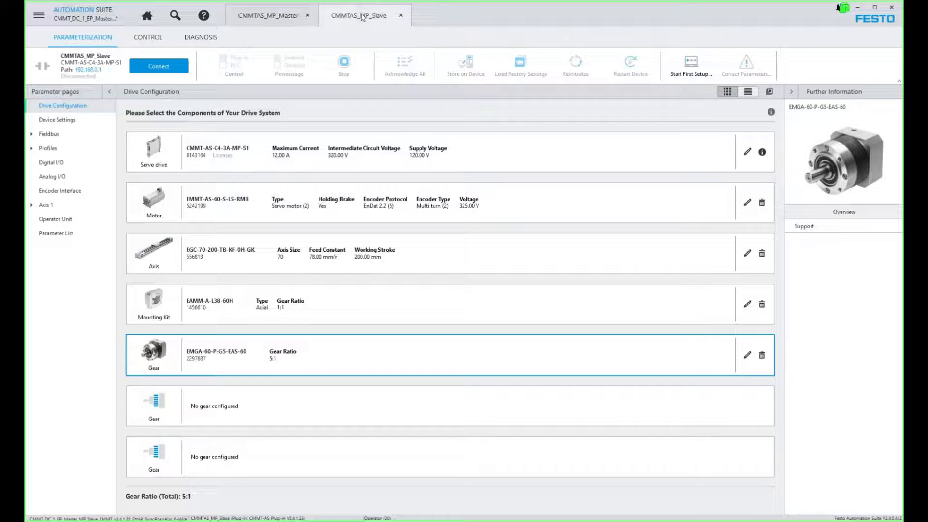
{"action": "left_click", "coordinate": [92, 71]}
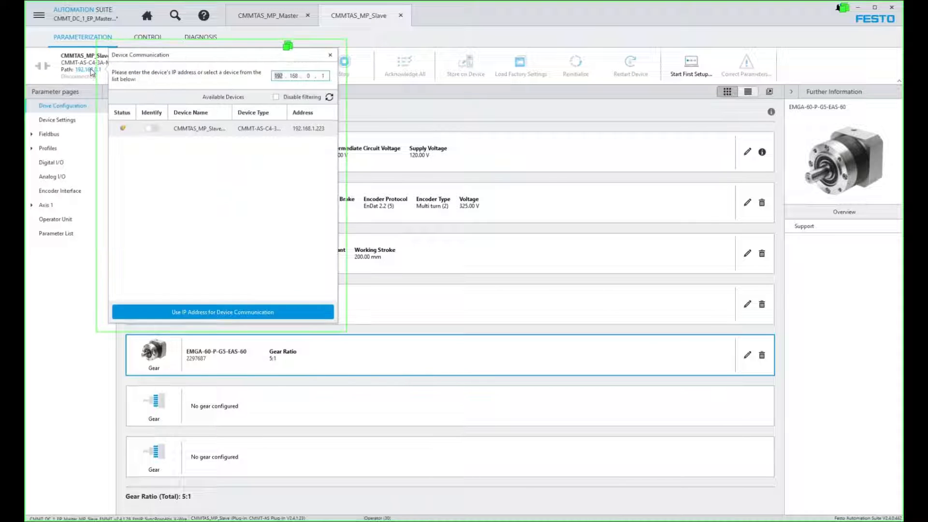
{"action": "left_click", "coordinate": [306, 129]}
{"action": "left_click", "coordinate": [211, 313]}
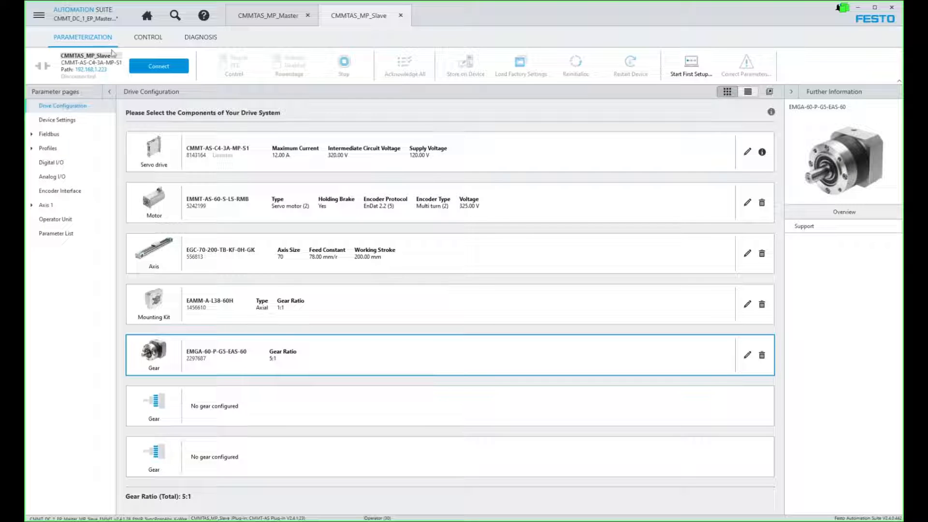
{"action": "left_click", "coordinate": [355, 520]}
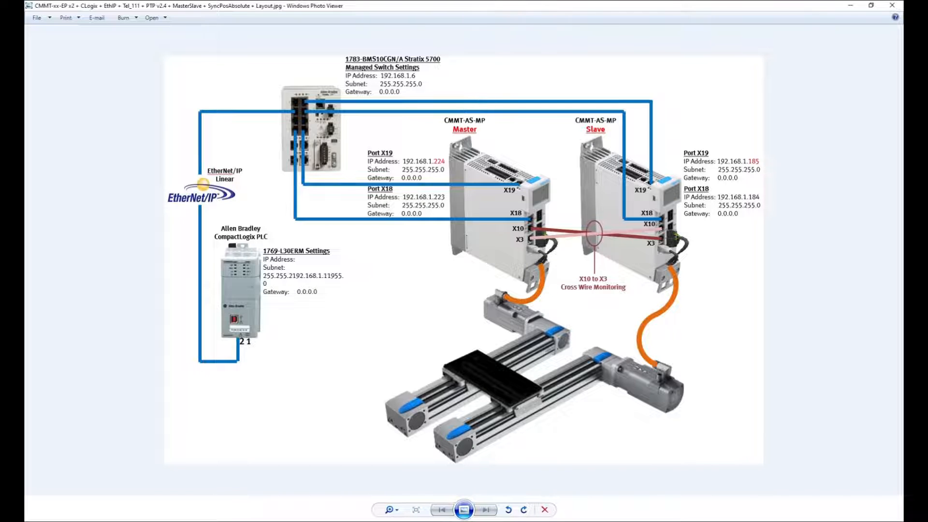
{"action": "key", "text": "alt+Tab"}
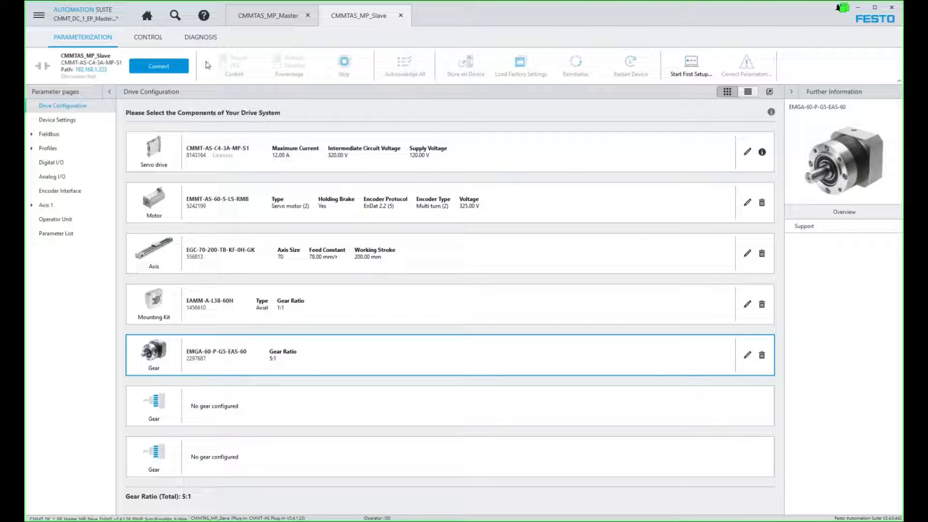
Step: Review the master's extended process data status and the telegram selection in its fieldbus configuration
{"action": "left_click", "coordinate": [294, 14]}
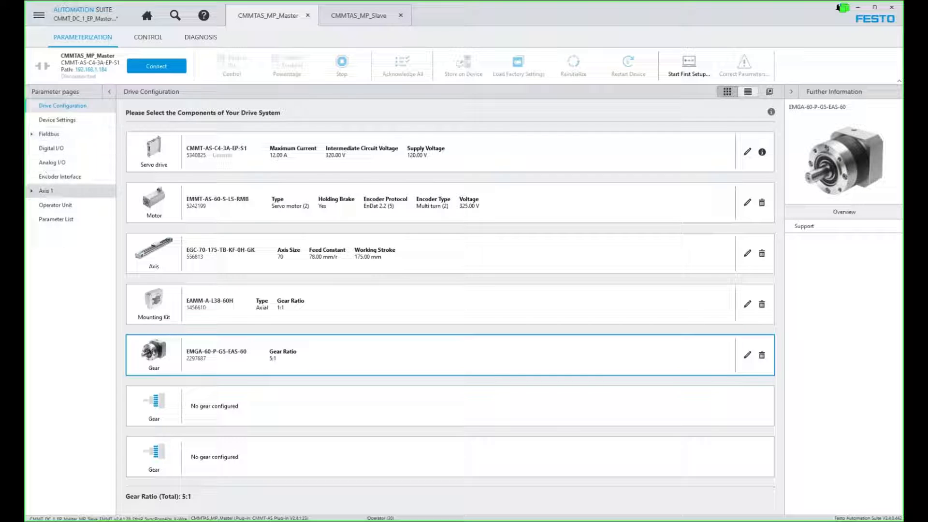
{"action": "left_click", "coordinate": [32, 191]}
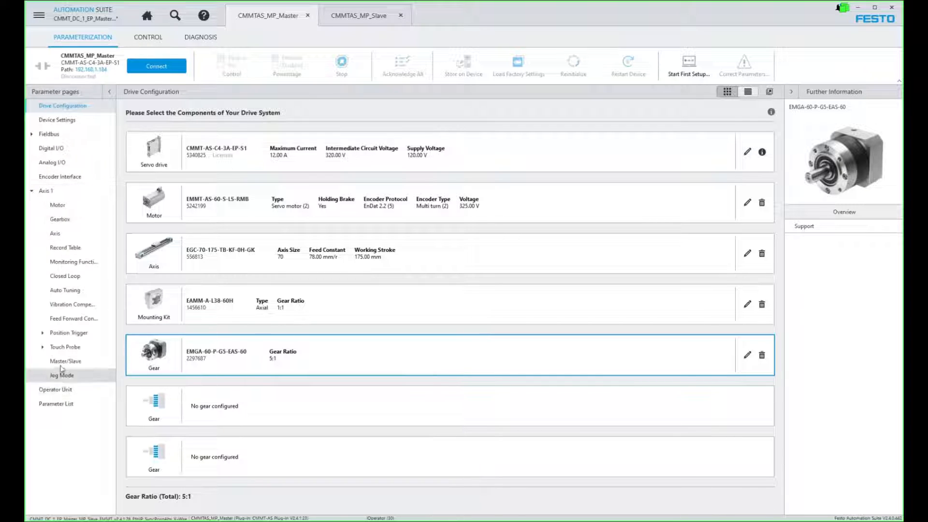
{"action": "left_click", "coordinate": [31, 134]}
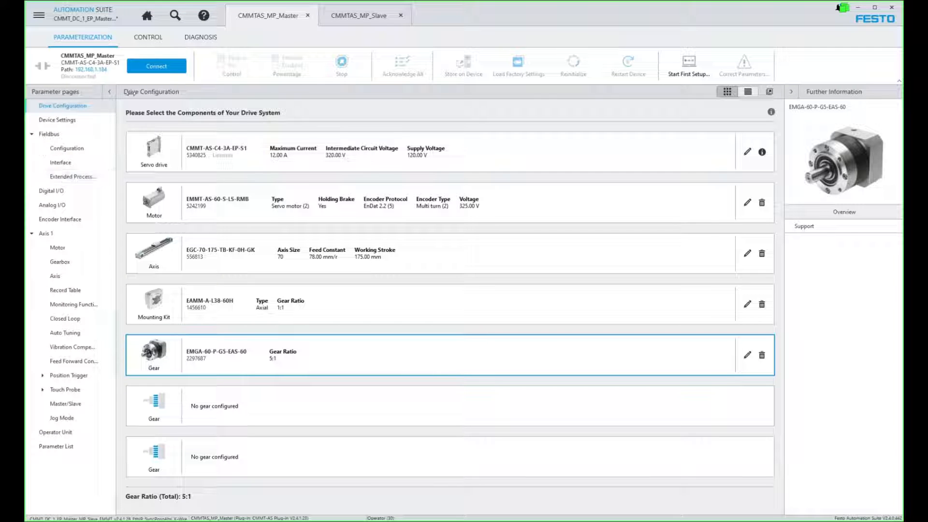
{"action": "left_click_drag", "start_coordinate": [116, 138], "coordinate": [129, 139]}
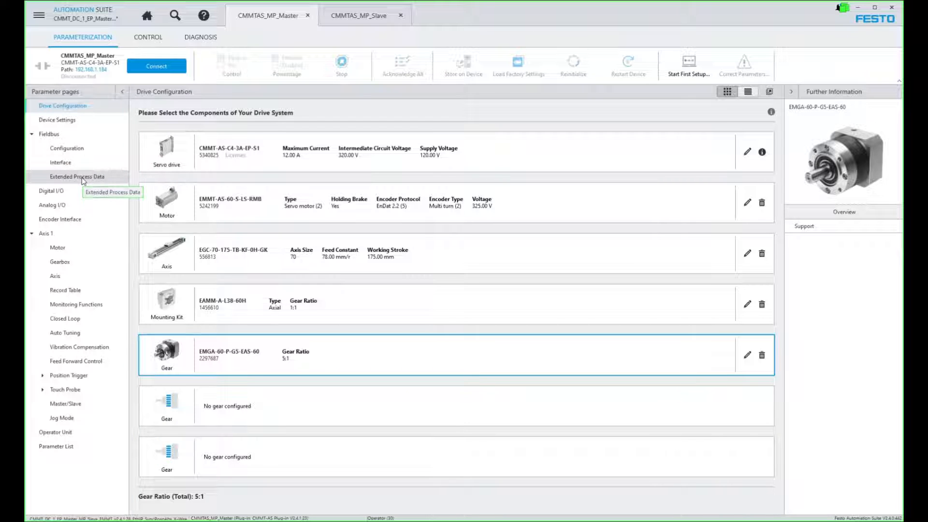
{"action": "left_click", "coordinate": [84, 180]}
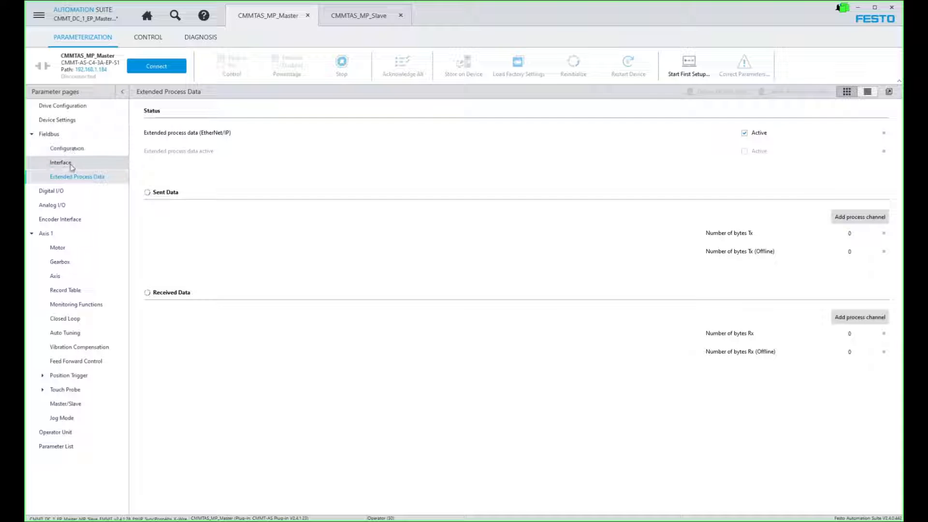
{"action": "left_click", "coordinate": [77, 152]}
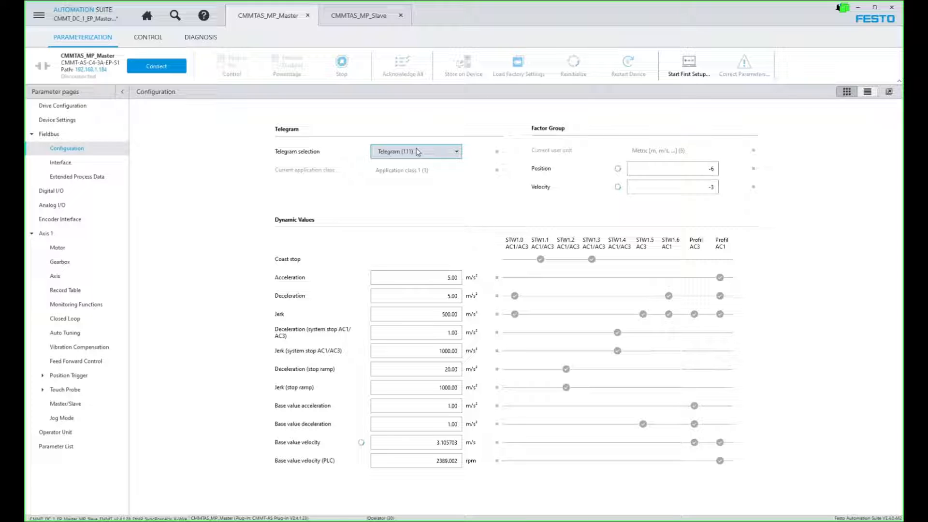
Step: Add parameter P1.4643.0.0, Monitoring window encoder monitoring, as a sent process channel in the master's extended process data
{"action": "left_click", "coordinate": [89, 178]}
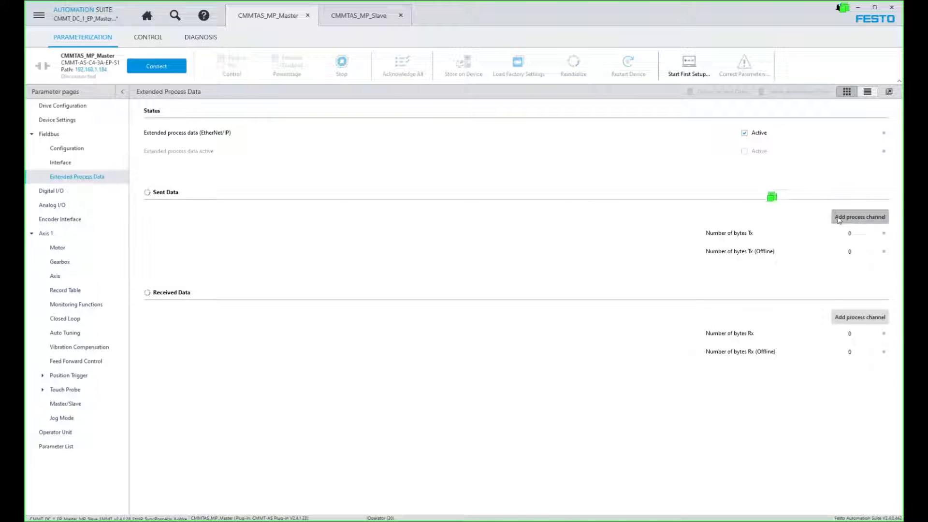
{"action": "left_click", "coordinate": [860, 217]}
{"action": "type", "text": "P1.4643.0.0"}
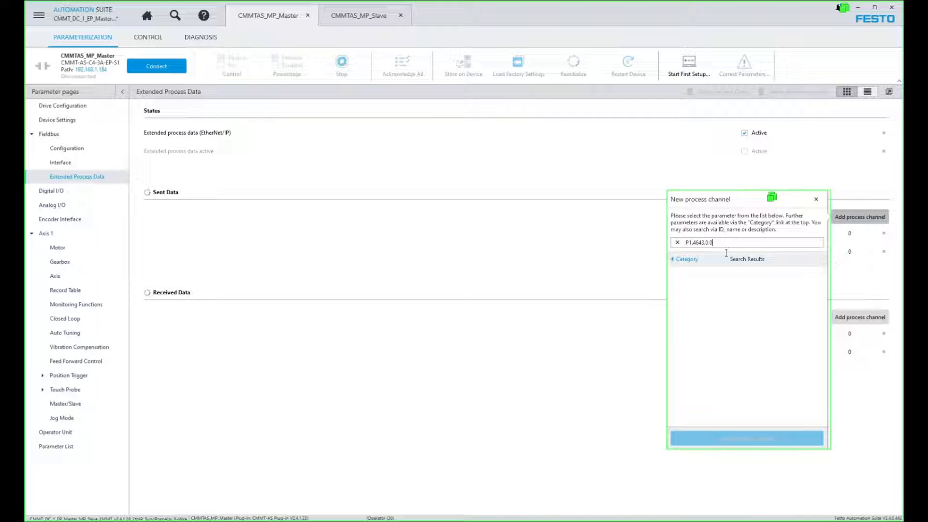
{"action": "key", "text": "ctrl+a"}
{"action": "key", "text": "Return"}
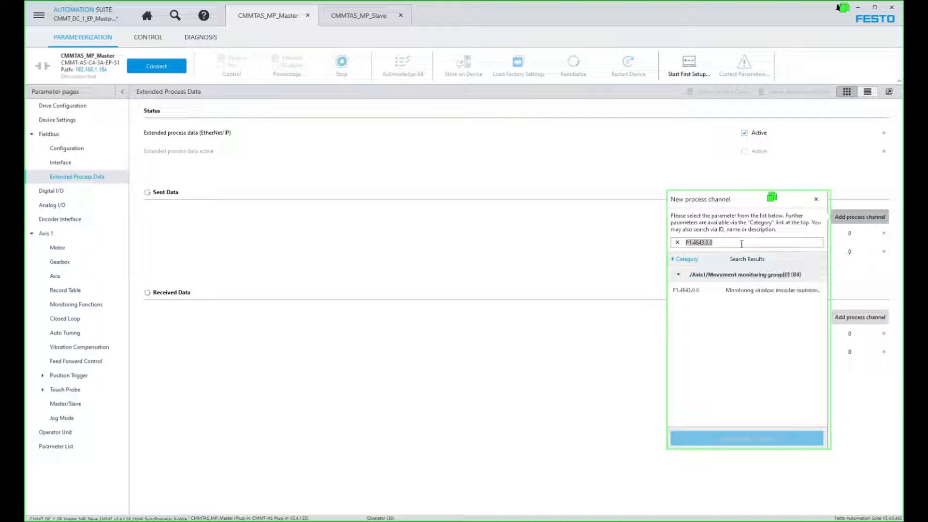
{"action": "left_click", "coordinate": [776, 293]}
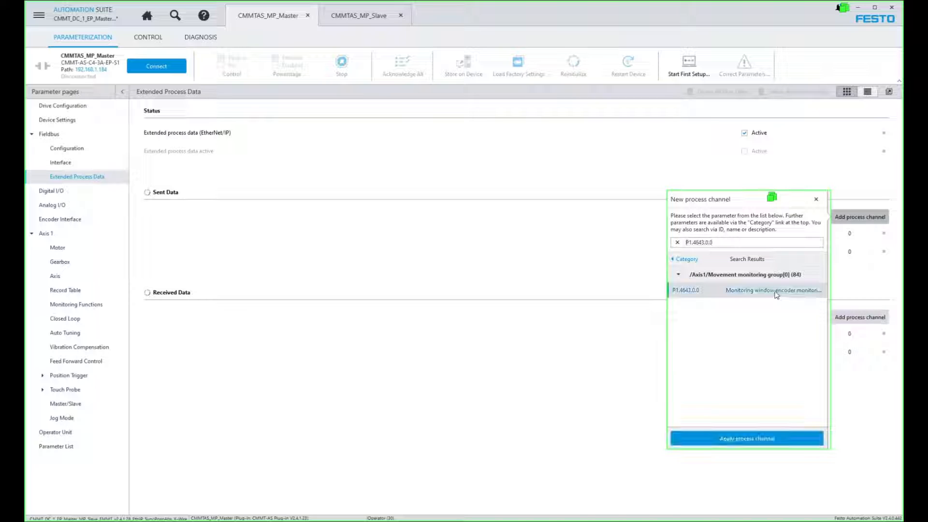
{"action": "left_click", "coordinate": [742, 439]}
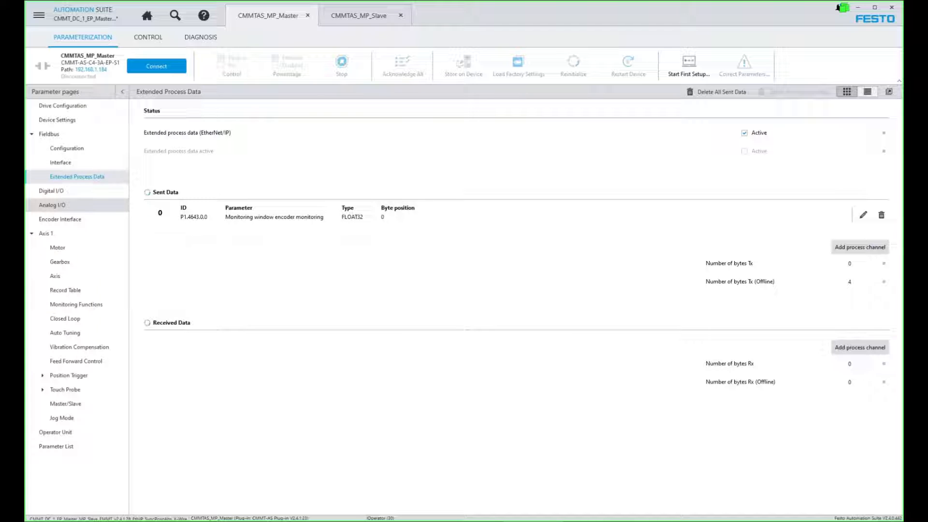
Step: Add parameter P1.128.0.0, Actual position value encoder channel 1, as a sent process channel for the master
{"action": "left_click", "coordinate": [847, 252]}
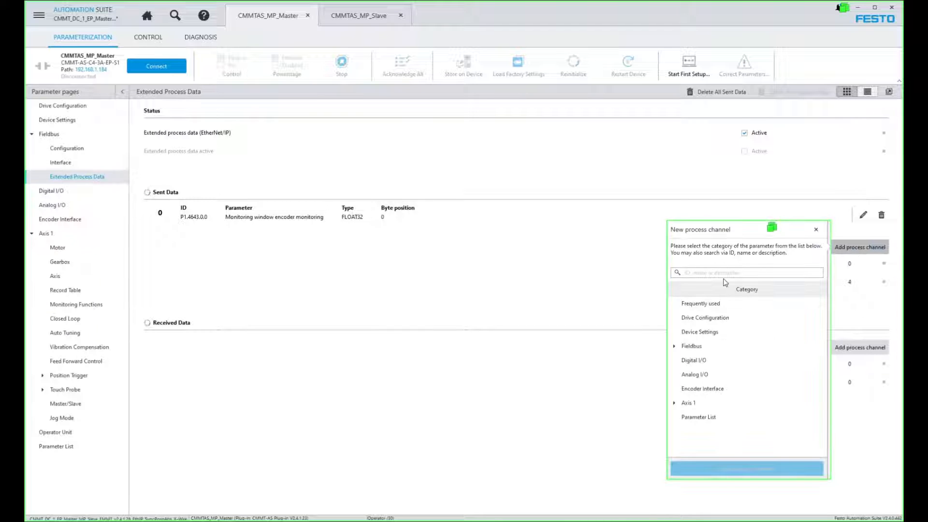
{"action": "type", "text": "P1.128.0.0"}
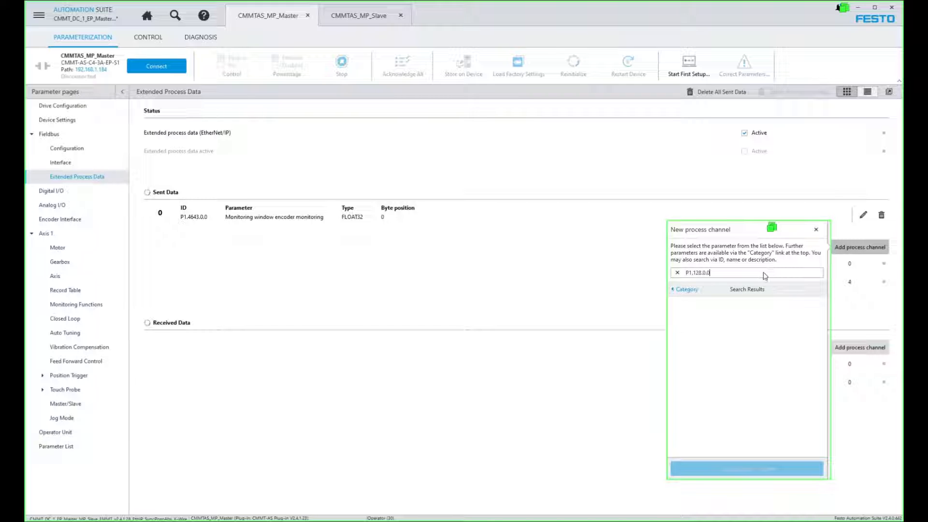
{"action": "key", "text": "Return"}
{"action": "left_click", "coordinate": [761, 321]}
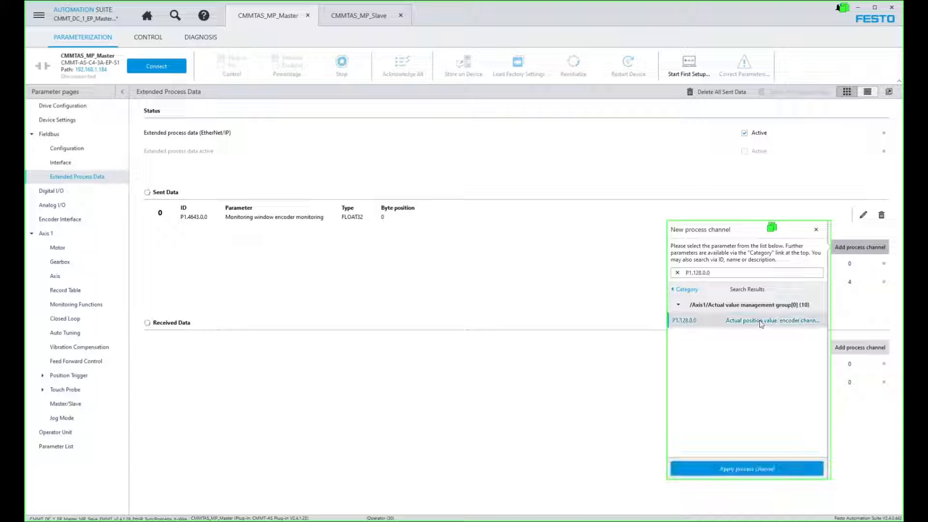
{"action": "left_click", "coordinate": [766, 471]}
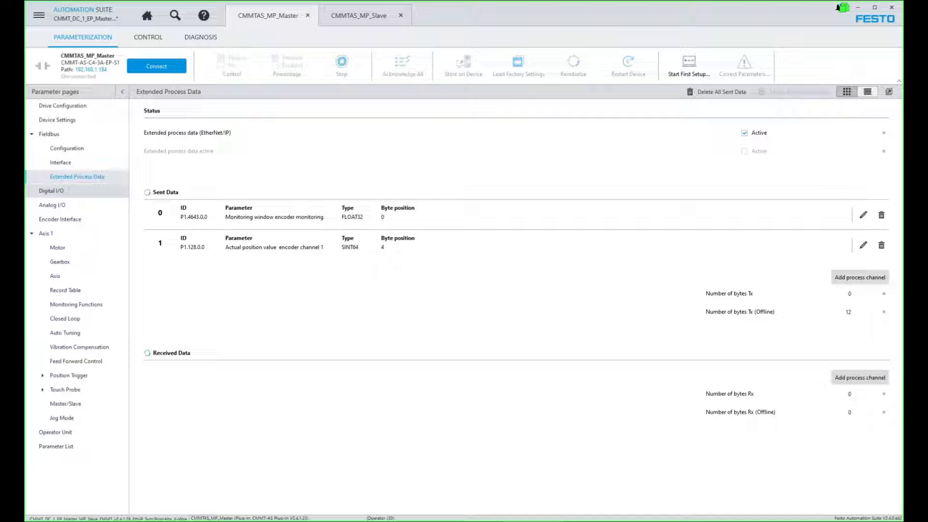
Step: Add parameter P0.11601.1.0, Absolute position in user units, as a sent process channel for the master
{"action": "left_click", "coordinate": [859, 277]}
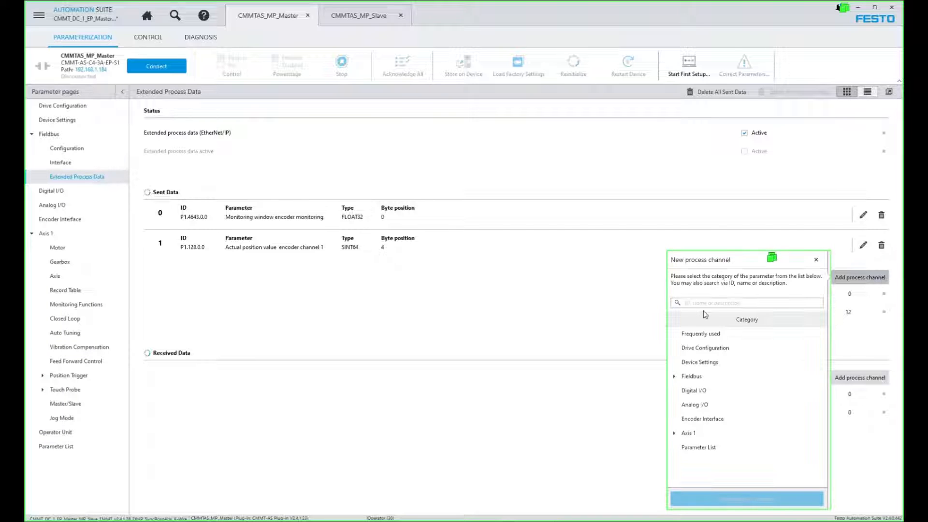
{"action": "type", "text": "P0.11601.1.0"}
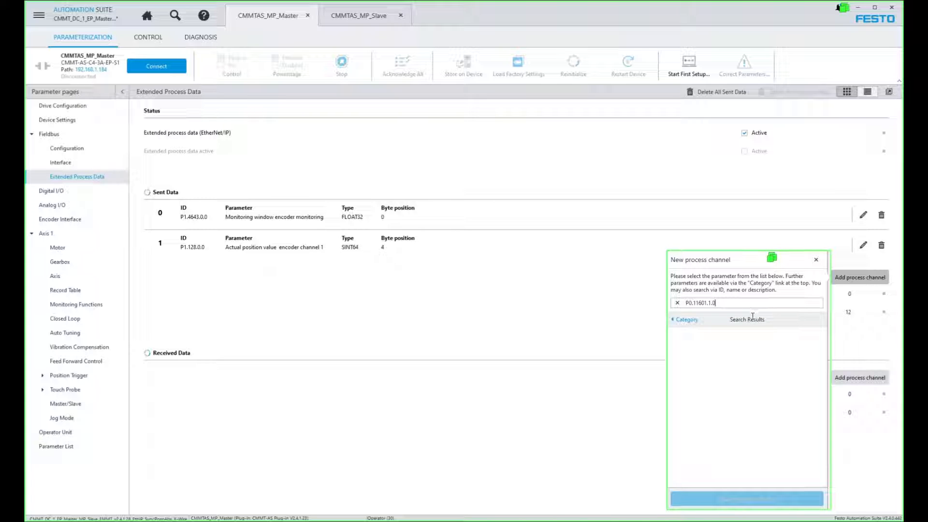
{"action": "key", "text": "Return"}
{"action": "left_click", "coordinate": [749, 352]}
{"action": "left_click", "coordinate": [747, 499]}
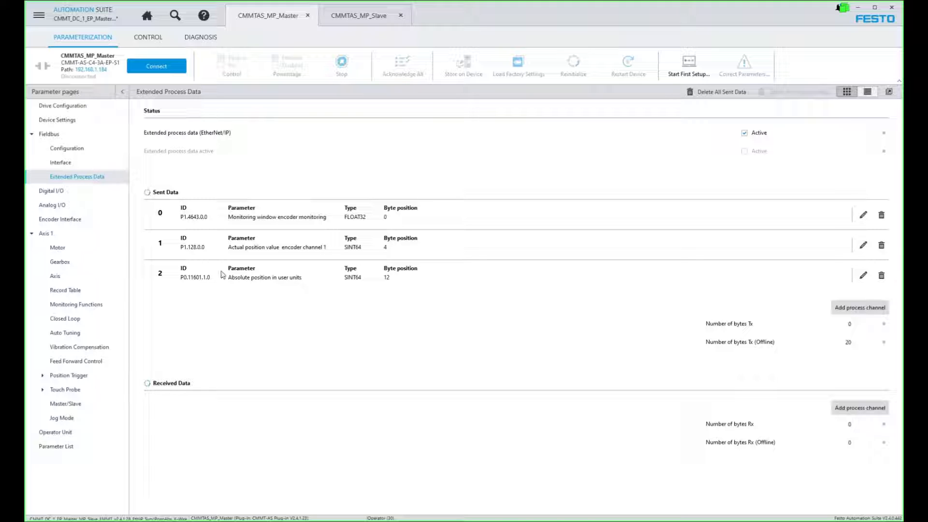
Step: Examine the master's encoder interface settings for Encoder 1 (X2), Encoder 2 (X3) and X10, including the absolute position parameter of Encoder 1
{"action": "left_click", "coordinate": [62, 223]}
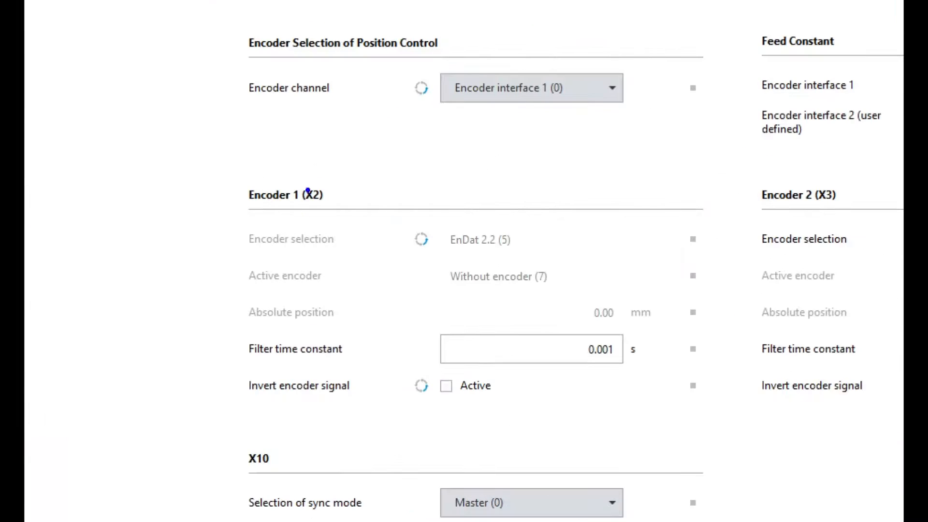
{"action": "left_click_drag", "start_coordinate": [294, 181], "coordinate": [329, 209]}
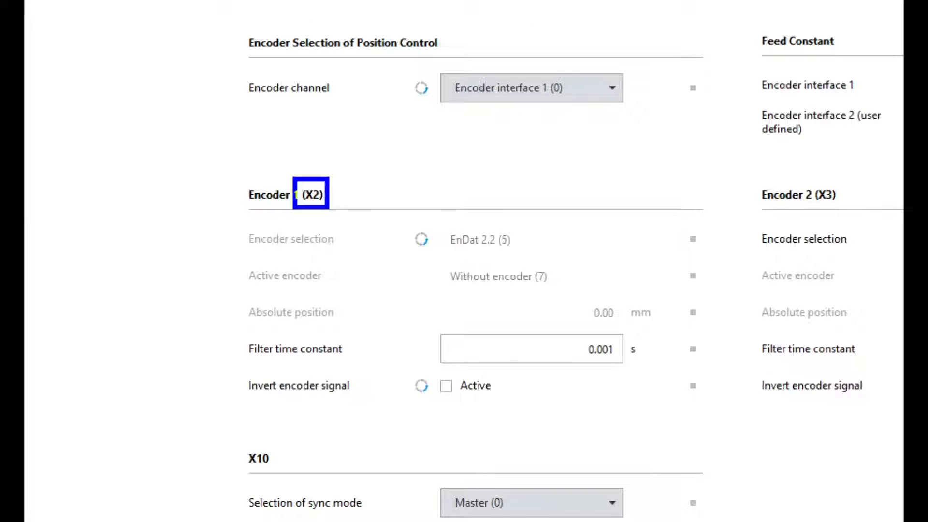
{"action": "left_click_drag", "start_coordinate": [804, 174], "coordinate": [848, 210]}
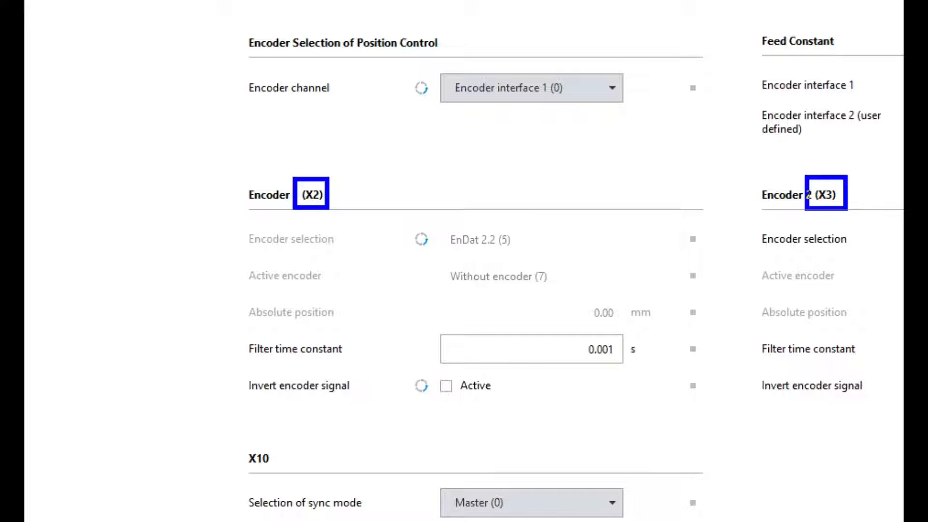
{"action": "left_click_drag", "start_coordinate": [237, 436], "coordinate": [283, 471]}
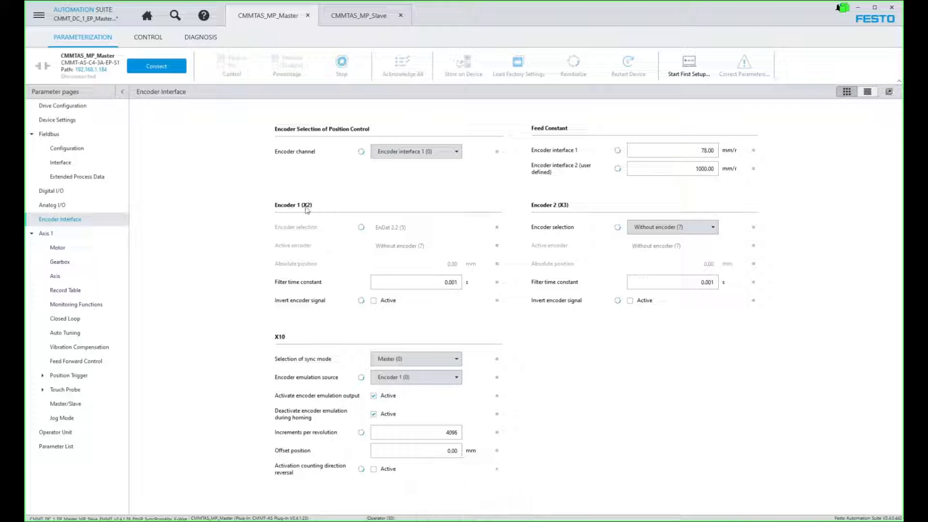
{"action": "left_click", "coordinate": [497, 265]}
{"action": "mouse_move", "coordinate": [497, 265]}
{"action": "mouse_move", "coordinate": [483, 521]}
{"action": "left_click", "coordinate": [483, 493]}
Step: Compare the master's sent process channels with the Encoder 2 (X3) absolute position parameter, and switch to the drive wiring slide in PowerPoint
{"action": "left_click", "coordinate": [80, 178]}
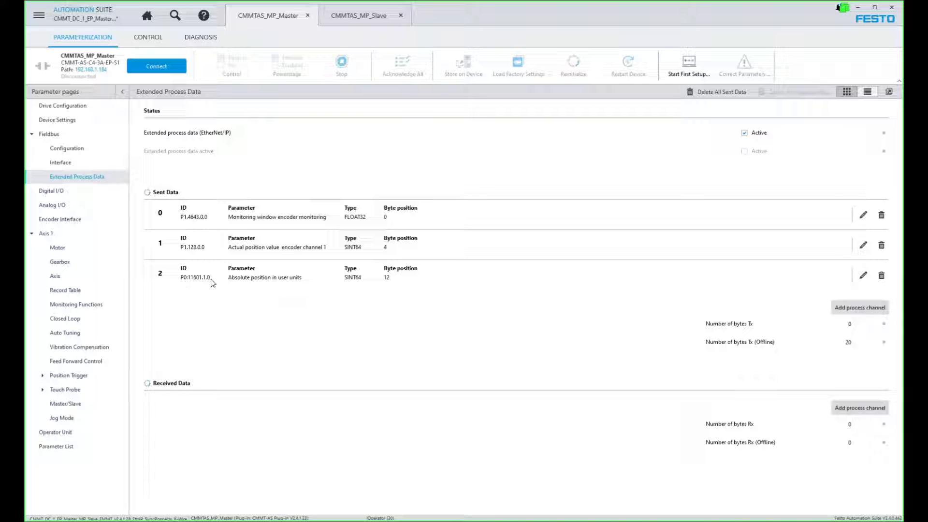
{"action": "left_click", "coordinate": [73, 220]}
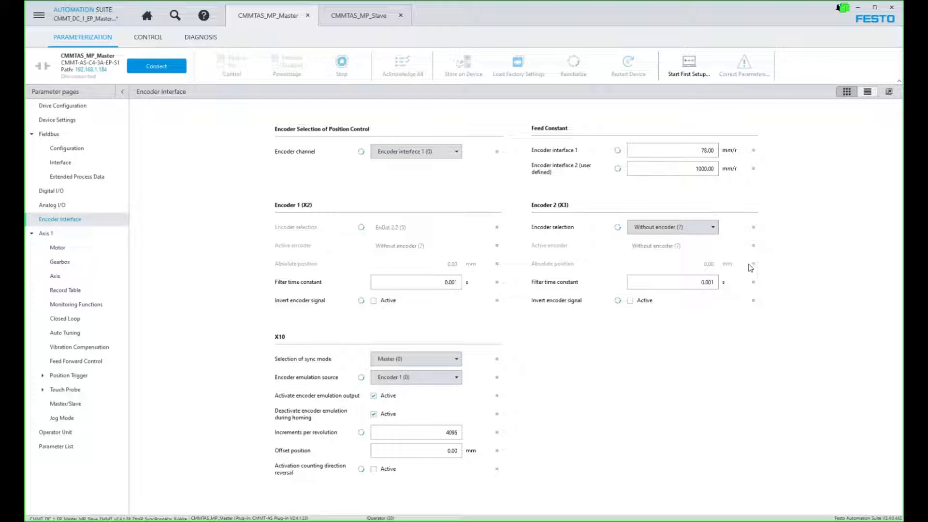
{"action": "mouse_move", "coordinate": [753, 266]}
{"action": "left_click", "coordinate": [551, 520]}
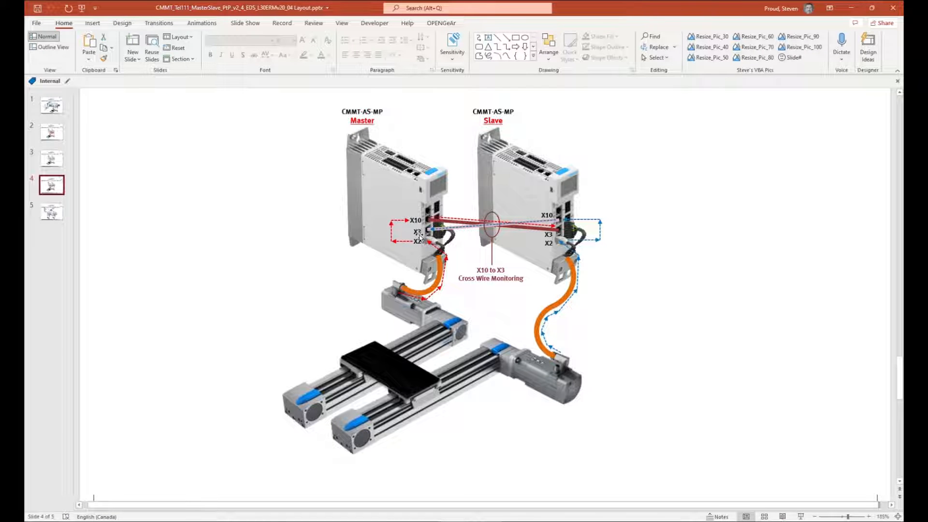
Step: Examine the X10 to X3 cross wiring on the slide, and review the master's Extended Process Data and Encoder Interface pages in Festo Automation Suite
{"action": "scroll", "coordinate": [417, 232], "scroll_direction": "up", "scroll_amount": 10}
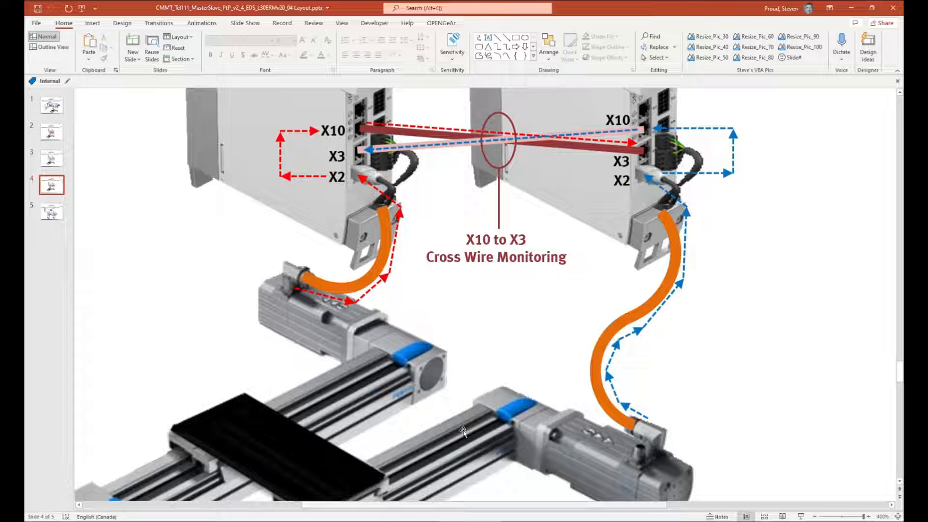
{"action": "scroll", "coordinate": [429, 489], "scroll_direction": "down", "scroll_amount": 10, "text": "ctrl"}
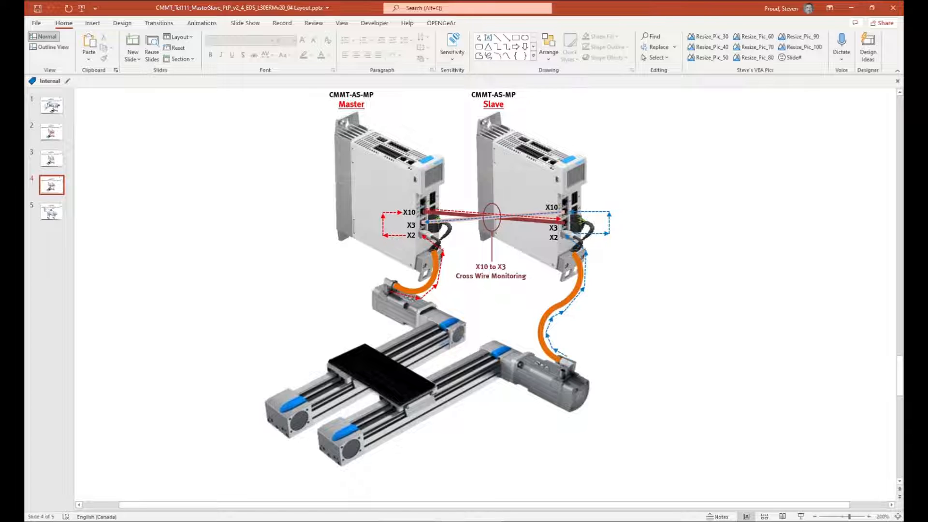
{"action": "key", "text": "alt+Tab"}
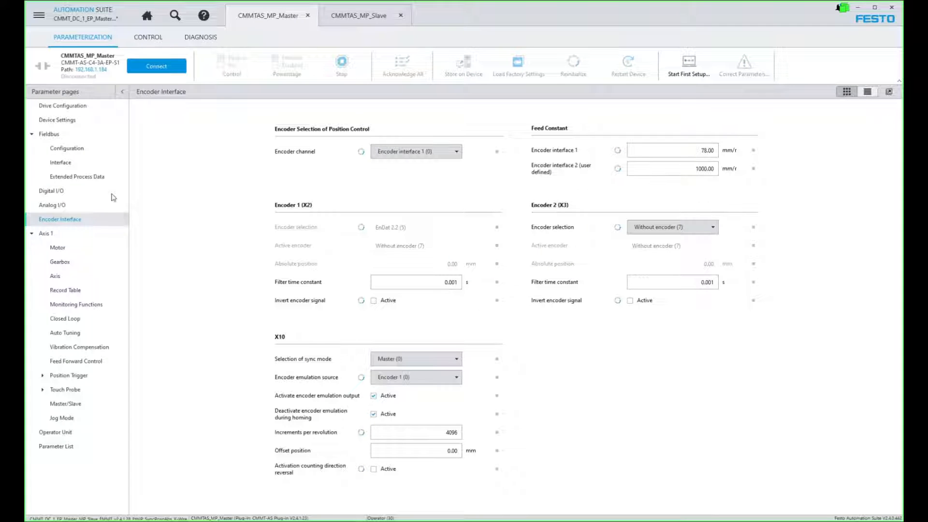
{"action": "left_click", "coordinate": [77, 176]}
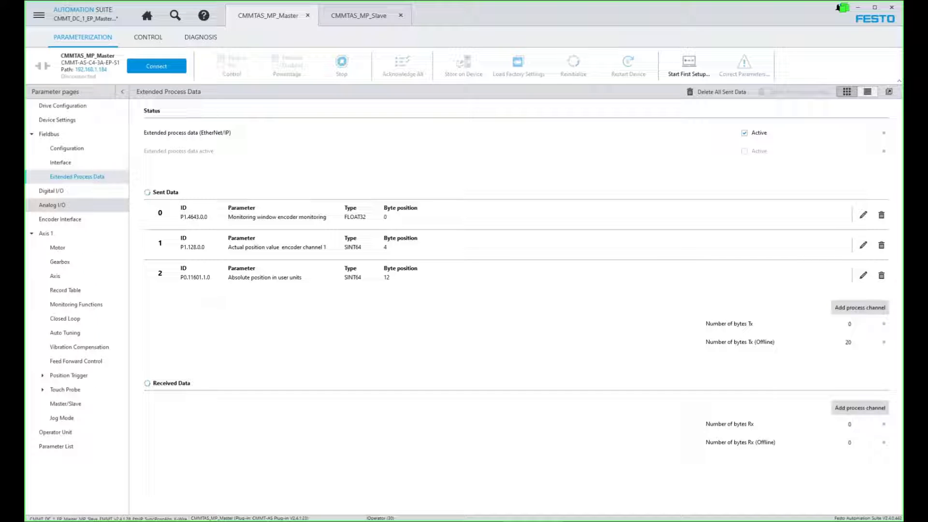
{"action": "left_click", "coordinate": [78, 220]}
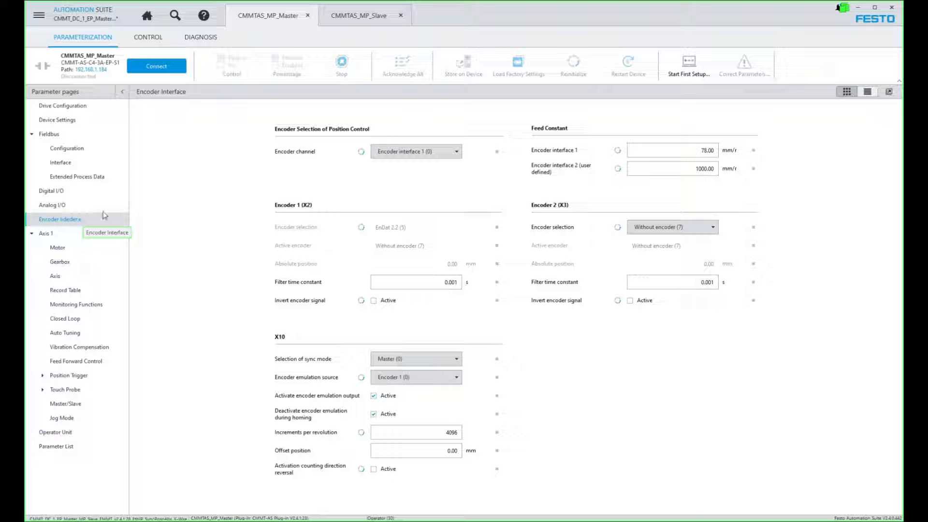
Step: Open the slave's Encoder Interface page, expand its Axis 1 pages, and compare the encoder settings with the wiring slide in PowerPoint
{"action": "left_click", "coordinate": [362, 20]}
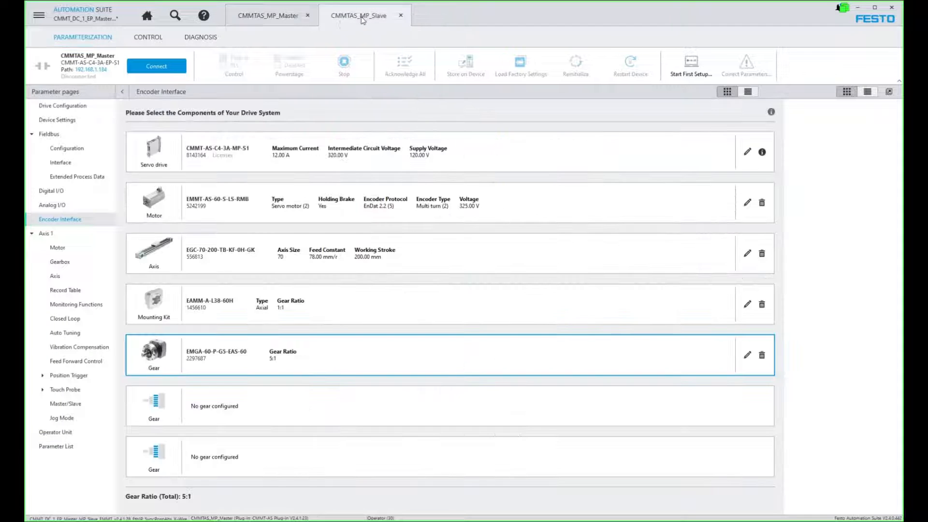
{"action": "left_click", "coordinate": [69, 195]}
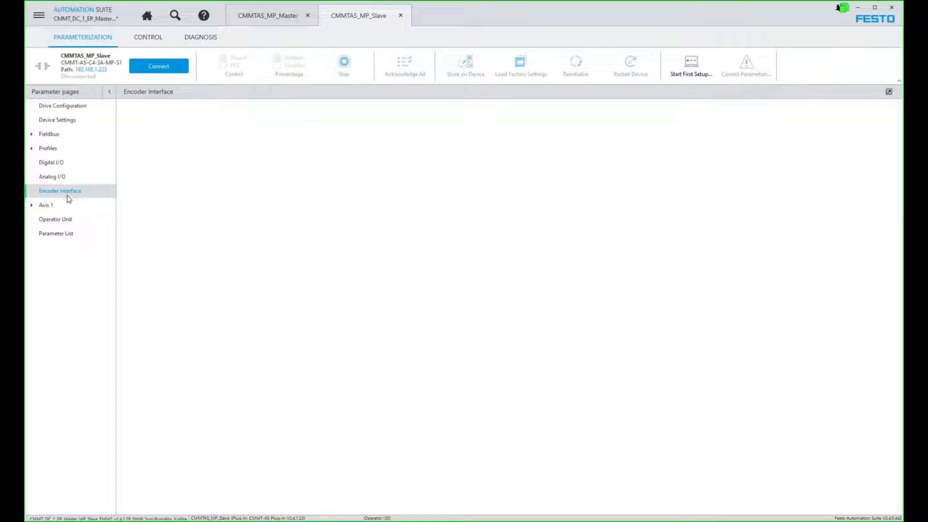
{"action": "left_click", "coordinate": [31, 205]}
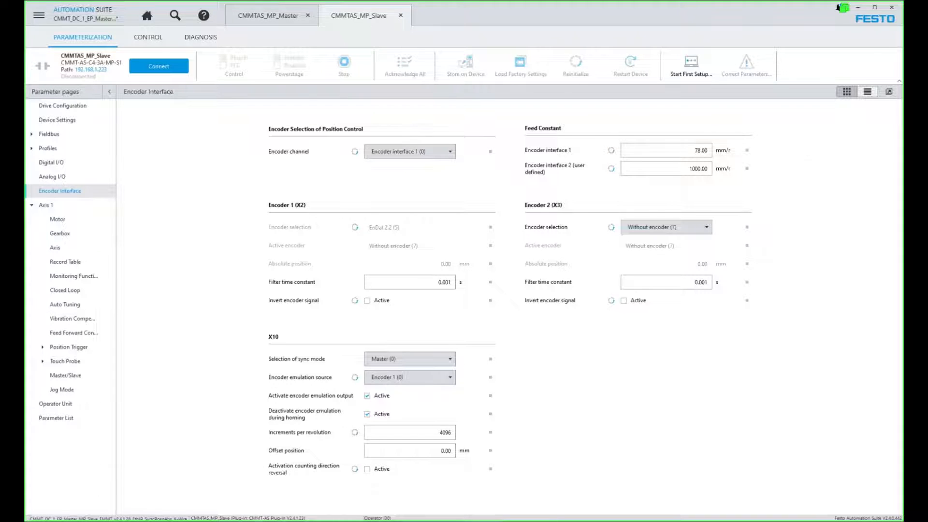
{"action": "key", "text": "alt+Tab"}
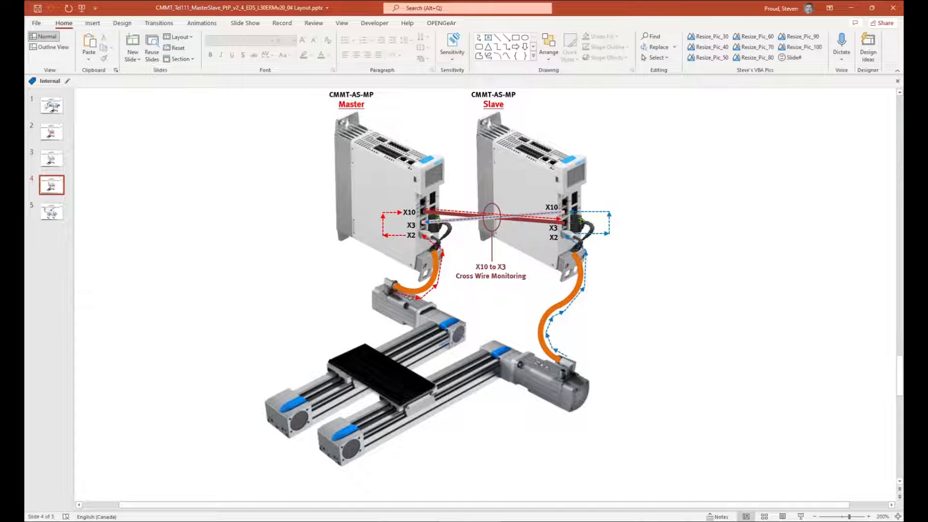
{"action": "key", "text": "alt+Tab"}
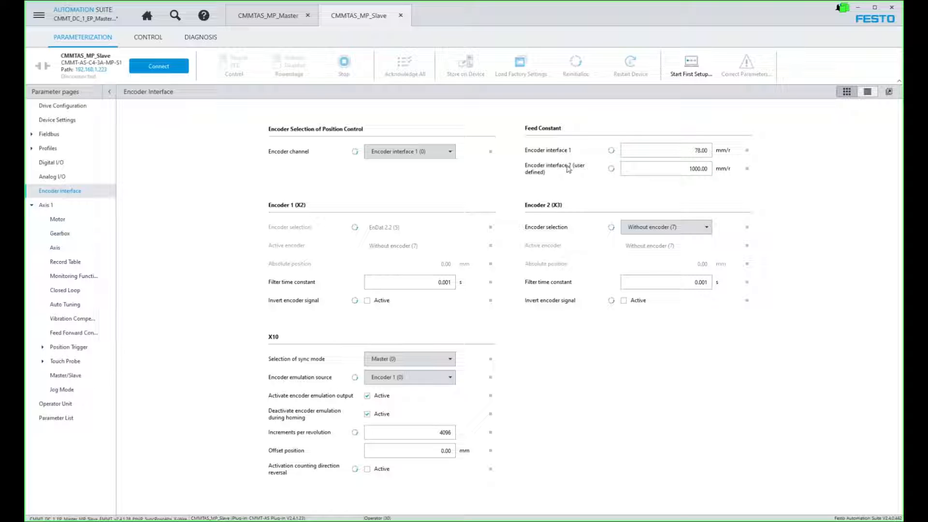
Step: Compare the user-defined feed constant of encoder interface 2 on the slave and on the master
{"action": "left_click", "coordinate": [640, 171]}
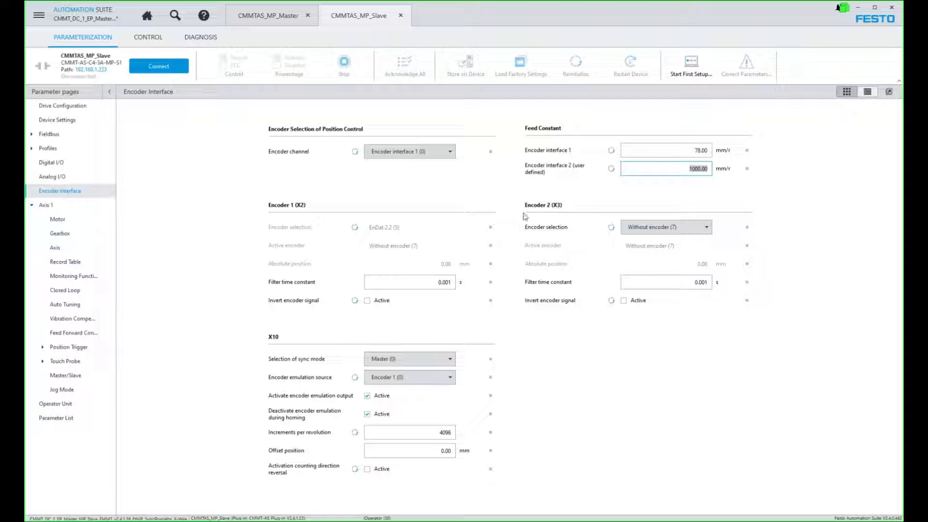
{"action": "left_click", "coordinate": [283, 17]}
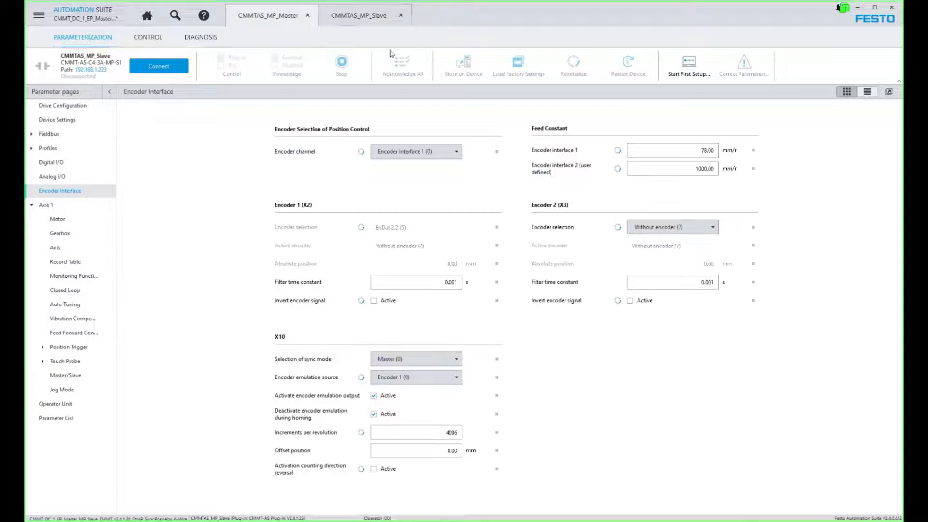
{"action": "left_click", "coordinate": [680, 168]}
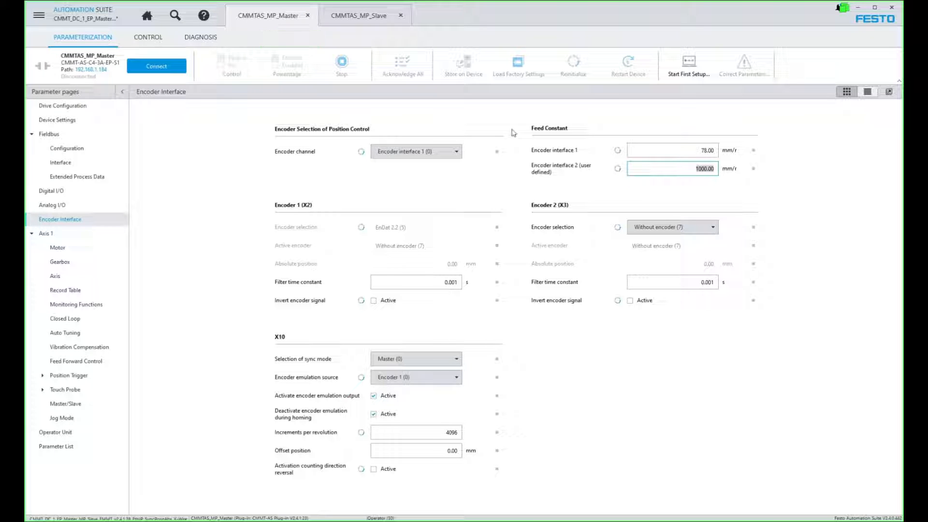
{"action": "left_click", "coordinate": [650, 166]}
{"action": "left_click_drag", "start_coordinate": [685, 165], "coordinate": [727, 174]}
Step: Consult the system layout picture in Windows Photo Viewer, and check the axis feed constant in the master's drive configuration in Festo Automation Suite
{"action": "left_click", "coordinate": [287, 517]}
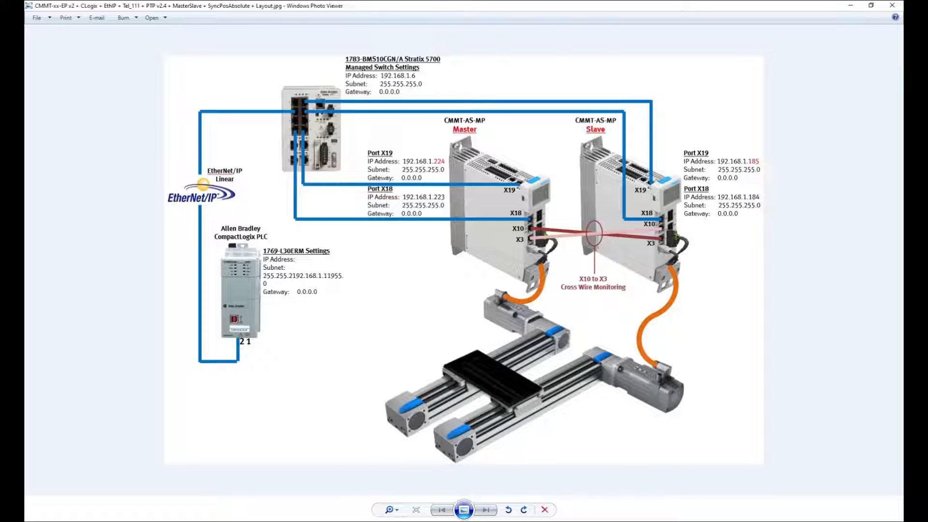
{"action": "mouse_move", "coordinate": [375, 521]}
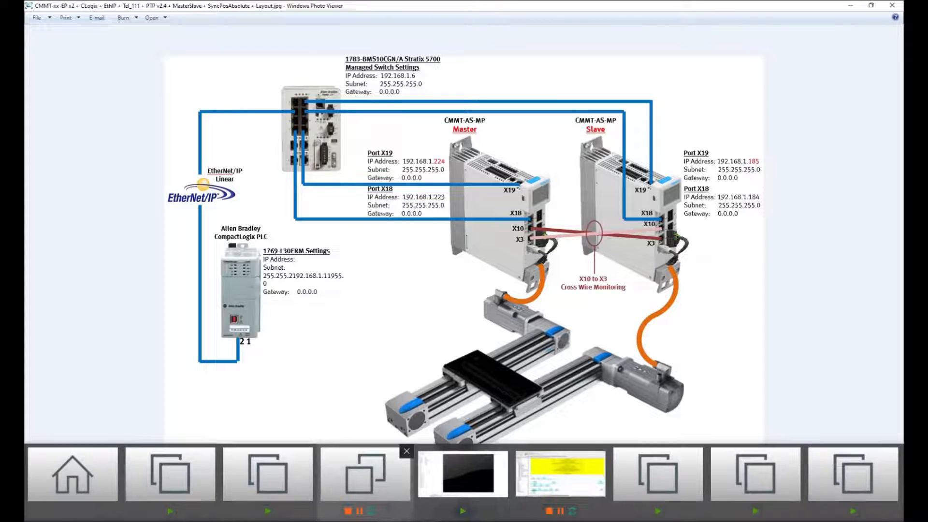
{"action": "mouse_move", "coordinate": [469, 521]}
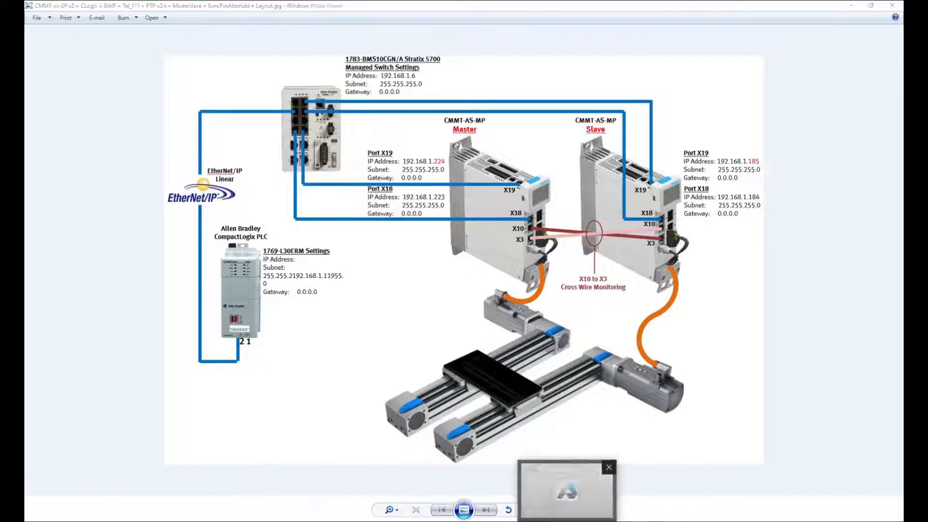
{"action": "left_click", "coordinate": [587, 521]}
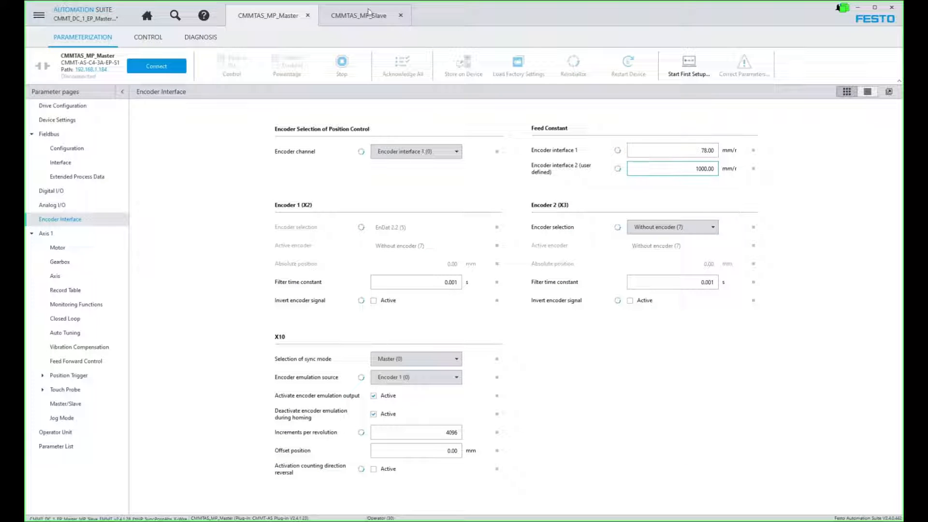
{"action": "left_click", "coordinate": [72, 106]}
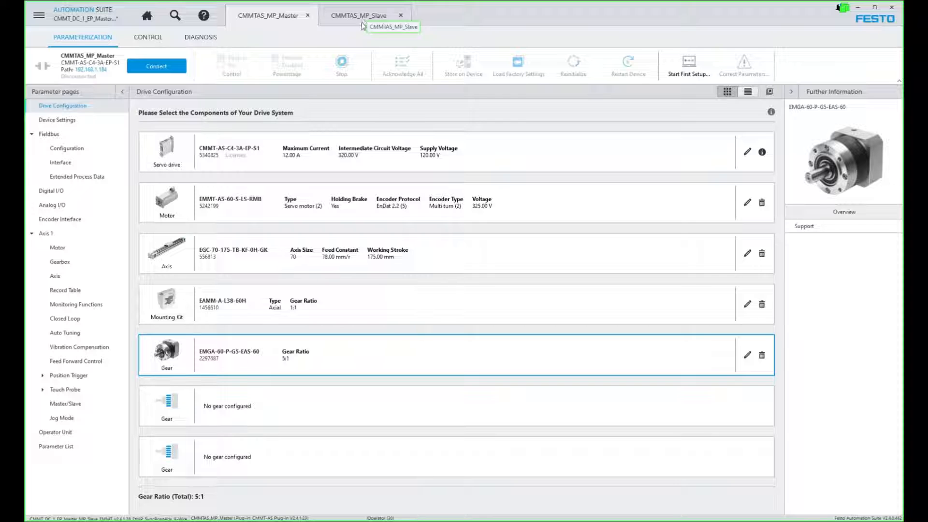
{"action": "left_click", "coordinate": [325, 260]}
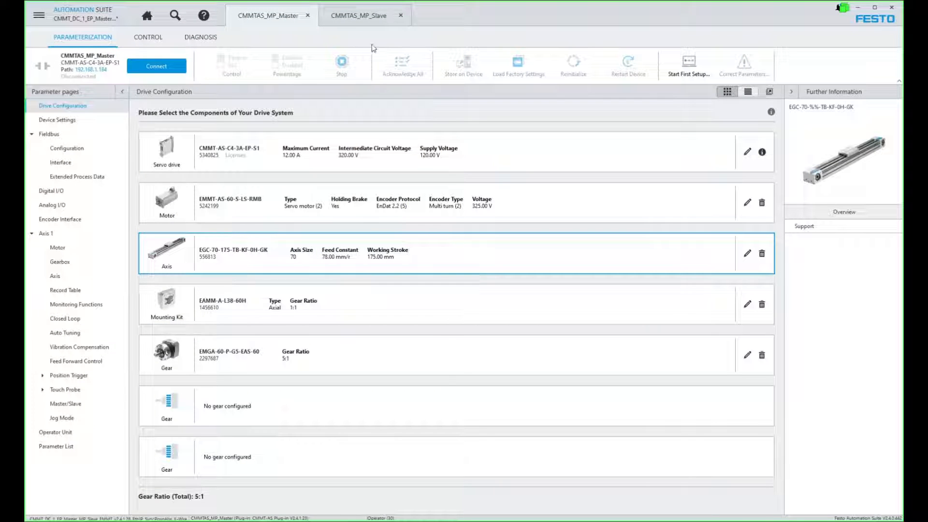
Step: Set the master's user-defined feed constant for encoder interface 2 to 78.00 mm/r
{"action": "left_click", "coordinate": [54, 205]}
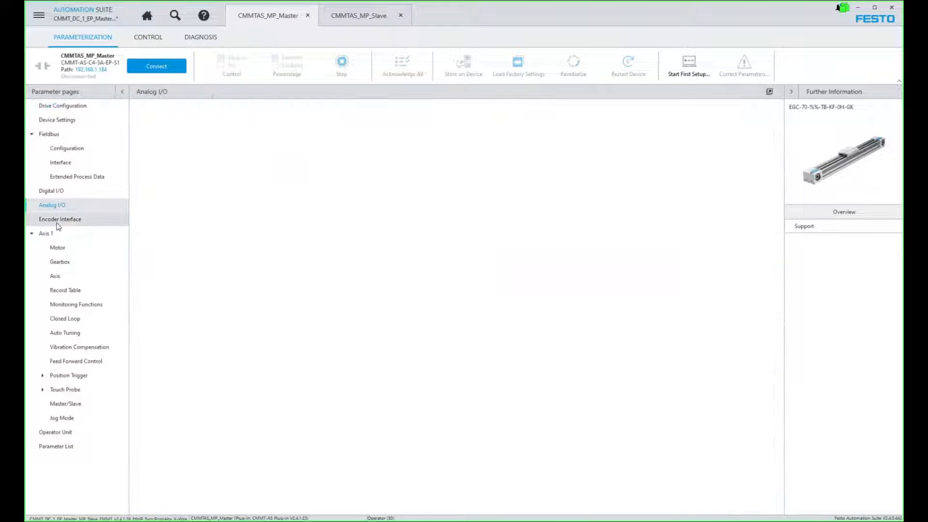
{"action": "left_click", "coordinate": [57, 222]}
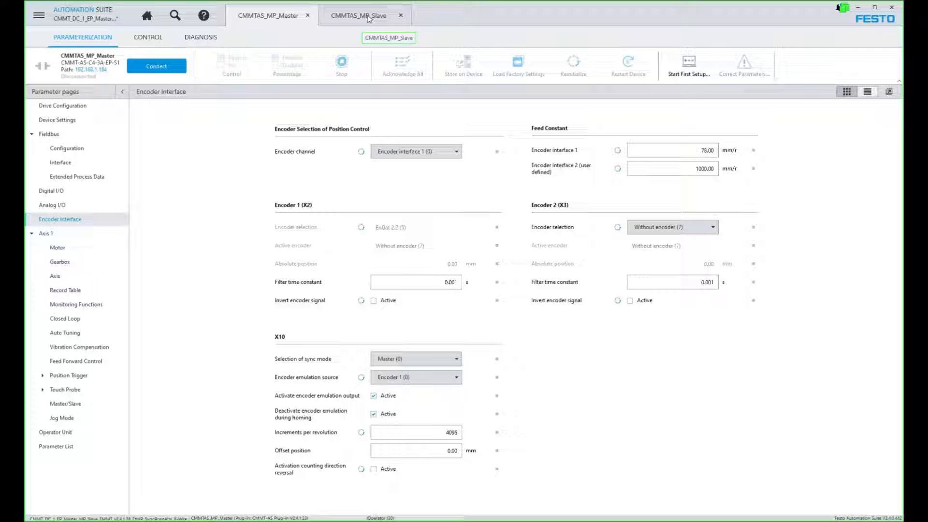
{"action": "left_click", "coordinate": [692, 173]}
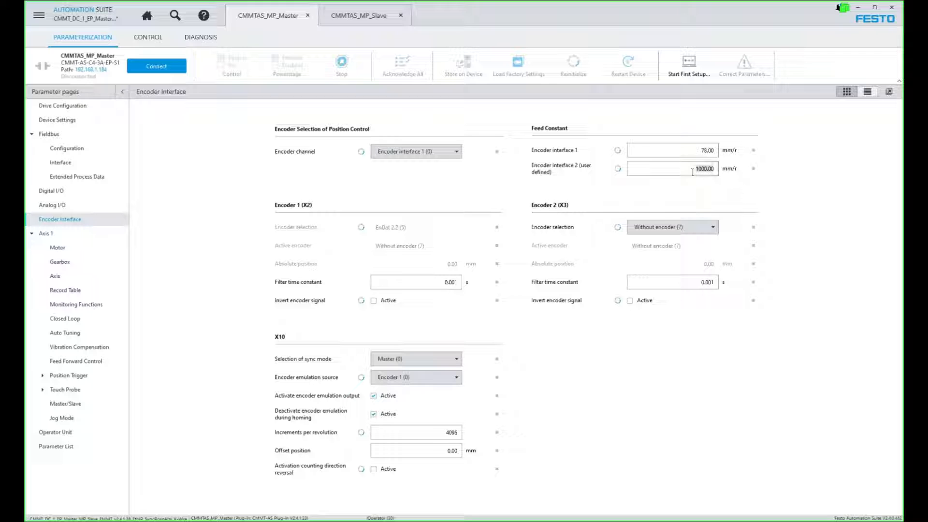
{"action": "type", "text": "78."}
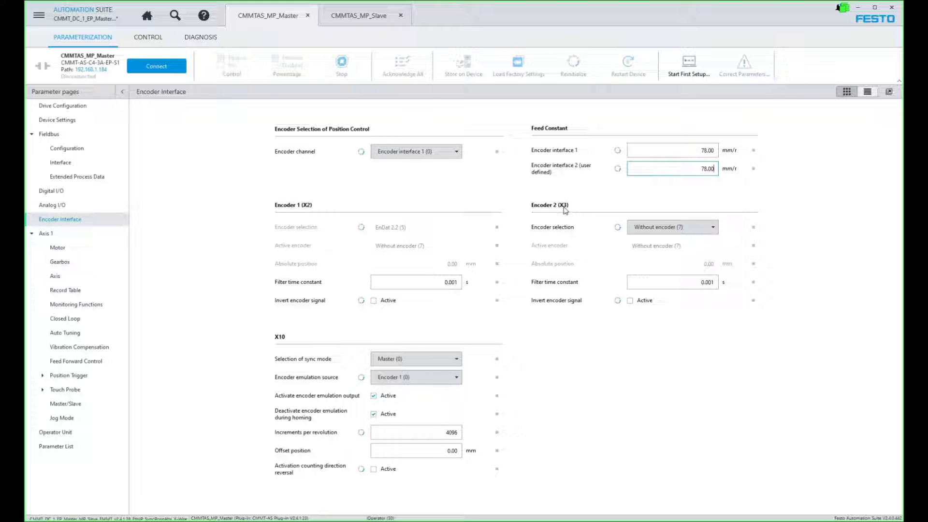
Step: Set the master's Encoder 2 (X3) selection to Incremental (4) with a resolution of 16382 incr/rev
{"action": "left_click", "coordinate": [714, 228]}
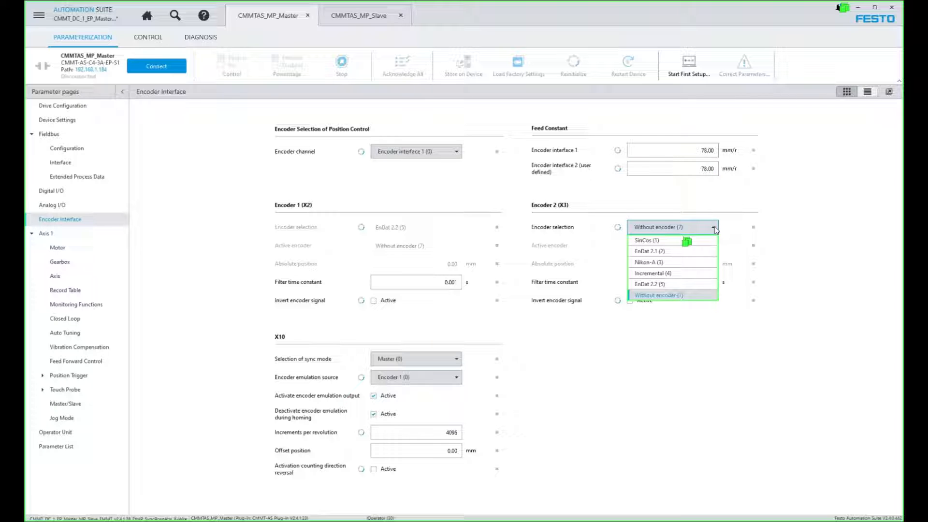
{"action": "left_click", "coordinate": [675, 273]}
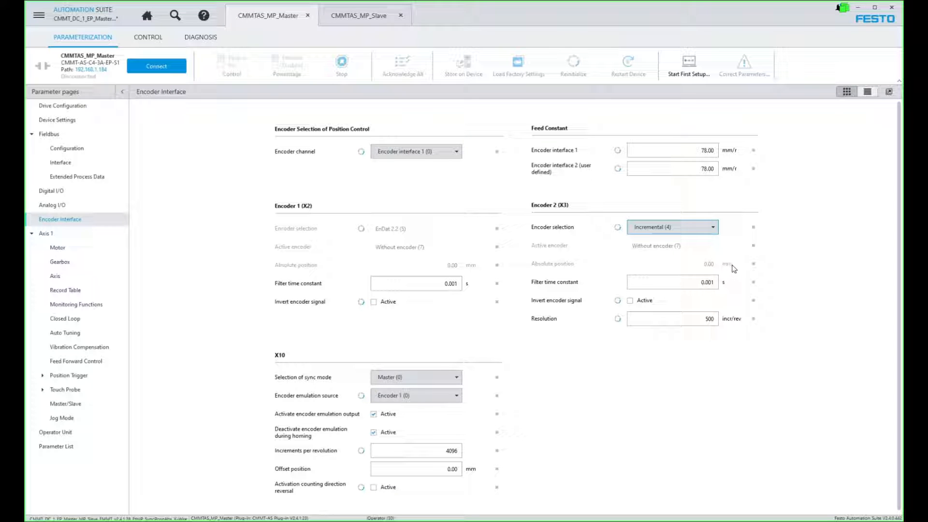
{"action": "mouse_move", "coordinate": [754, 264]}
{"action": "mouse_move", "coordinate": [755, 320]}
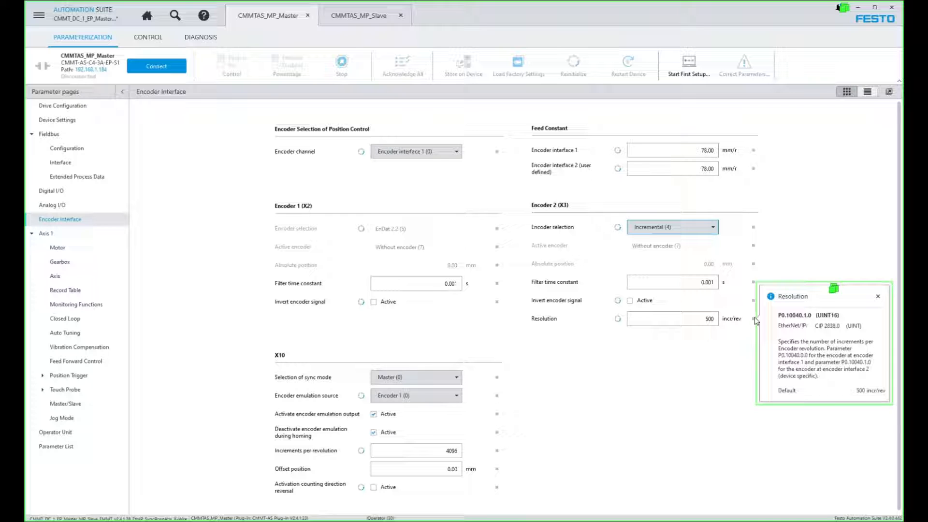
{"action": "left_click", "coordinate": [708, 319]}
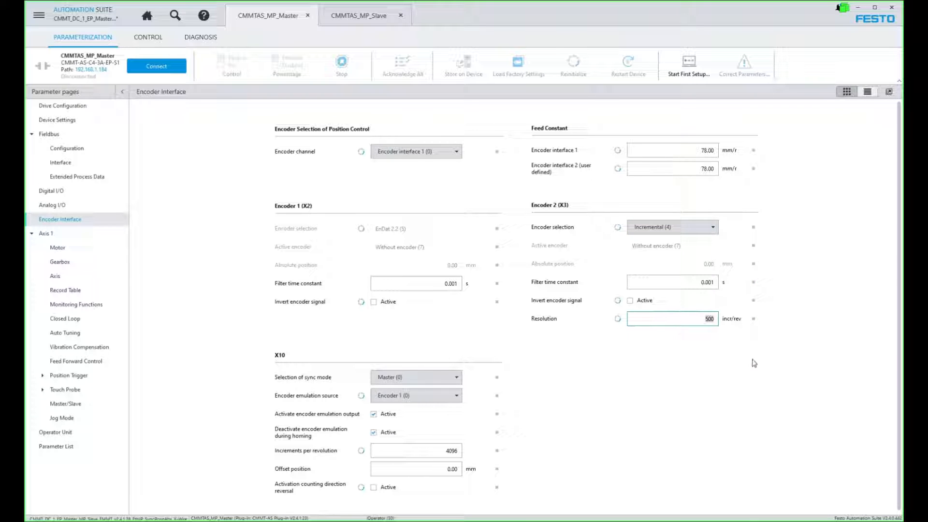
{"action": "type", "text": "16382"}
{"action": "left_click_drag", "start_coordinate": [694, 320], "coordinate": [714, 316]}
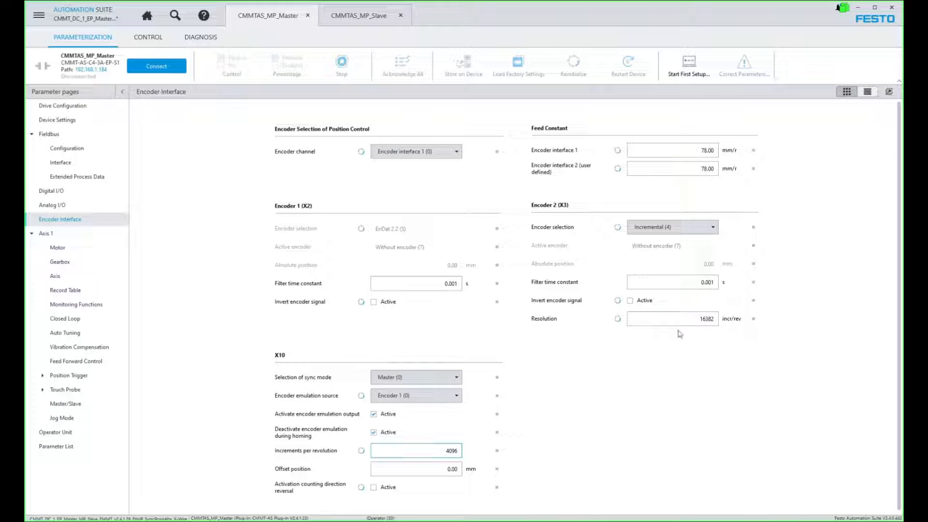
Step: Copy the Encoder 2 resolution of 16382 into the master's X10 increments per revolution, and review that parameter's information
{"action": "double_click", "coordinate": [688, 319]}
{"action": "key", "text": "ctrl+c"}
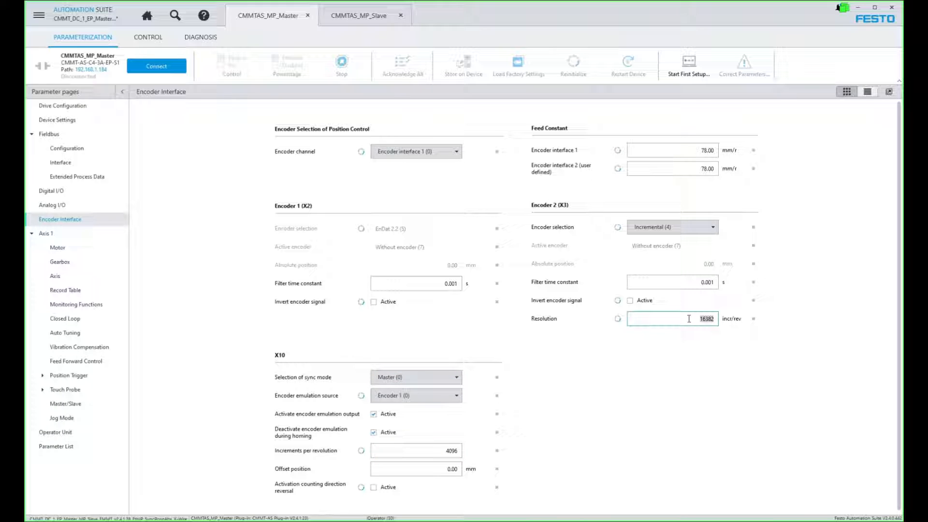
{"action": "double_click", "coordinate": [428, 454]}
{"action": "key", "text": "ctrl+v"}
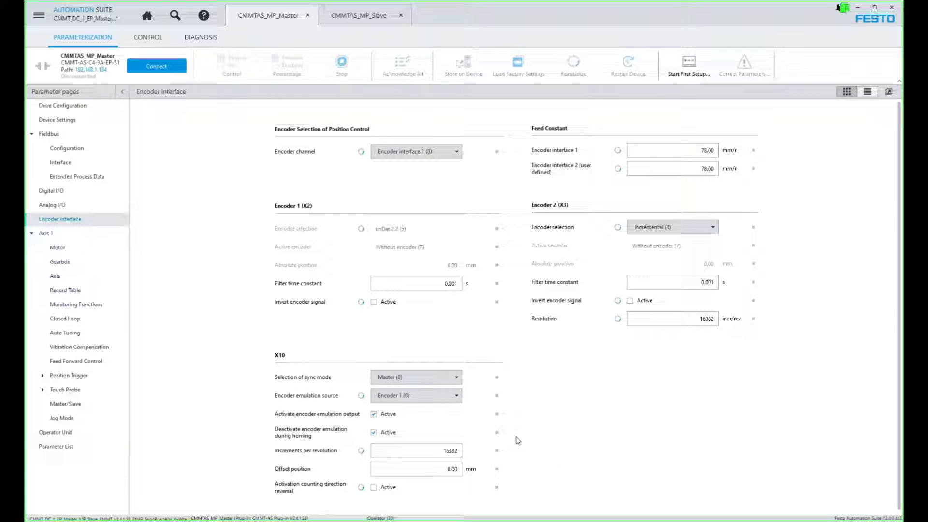
{"action": "left_click", "coordinate": [497, 450]}
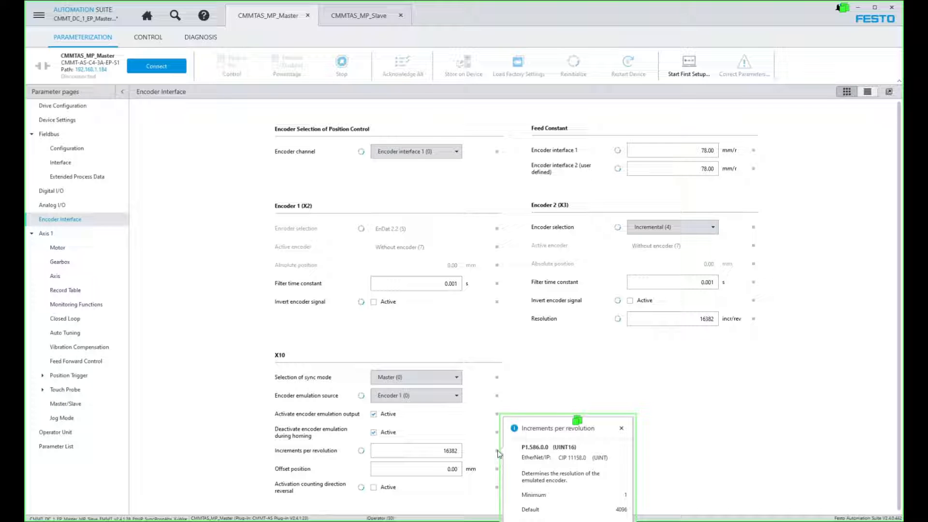
{"action": "left_click", "coordinate": [497, 452]}
{"action": "left_click", "coordinate": [498, 452]}
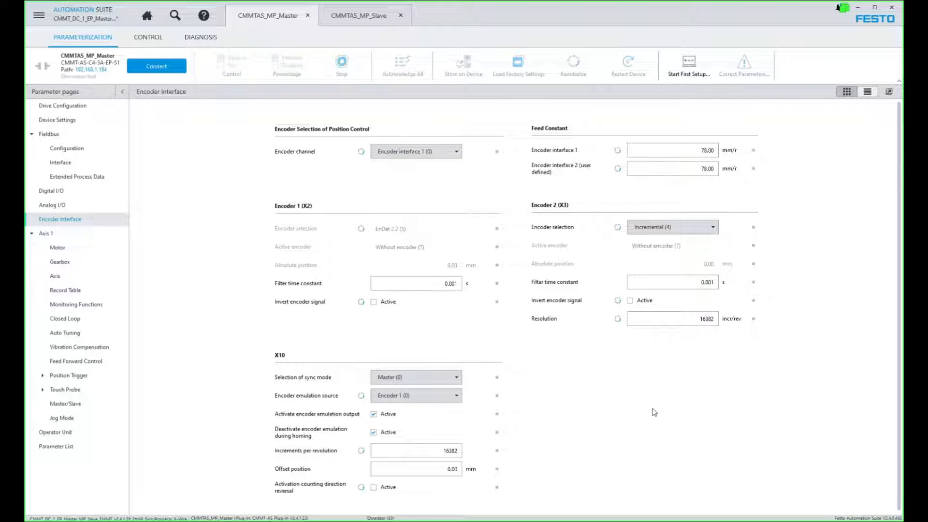
{"action": "scroll", "coordinate": [654, 412], "scroll_direction": "down", "scroll_amount": 1}
{"action": "scroll", "coordinate": [652, 411], "scroll_direction": "up", "scroll_amount": 1}
Step: Save the project and open the master's Master/Slave parameter page
{"action": "left_click", "coordinate": [41, 18]}
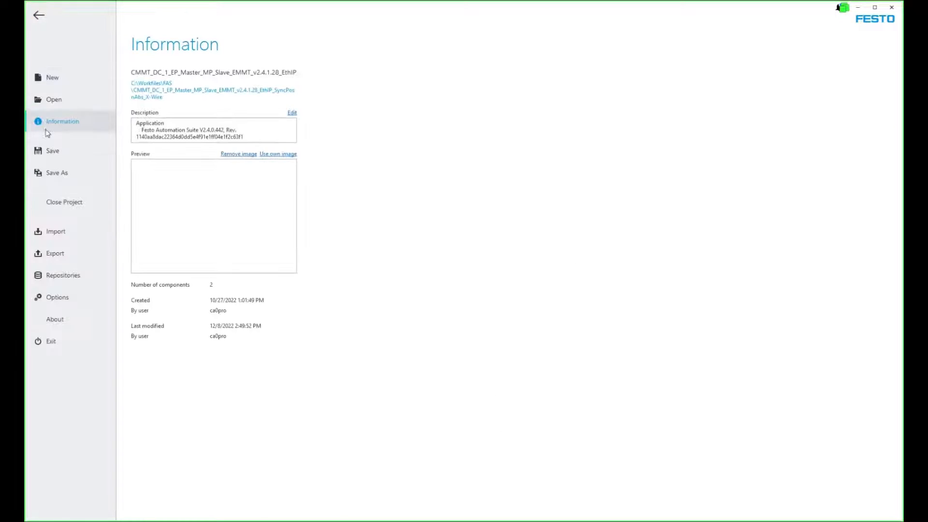
{"action": "left_click", "coordinate": [56, 154]}
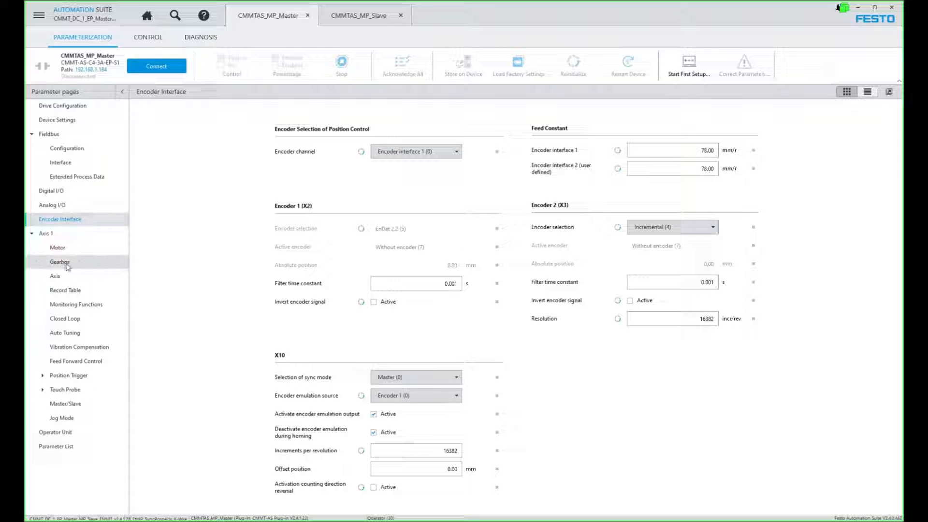
{"action": "left_click", "coordinate": [78, 406]}
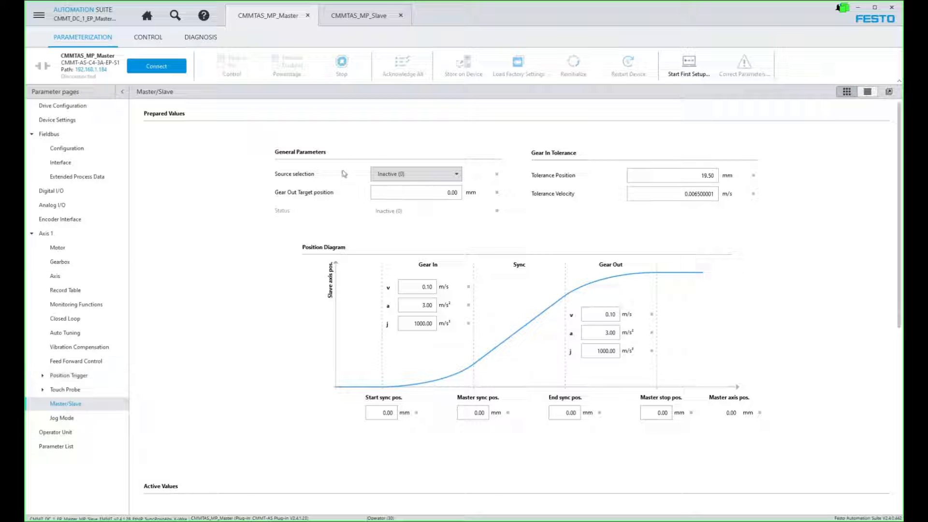
Step: Set the master's Master/Slave source selection to Encoder interface 2 [X3] (2)
{"action": "left_click", "coordinate": [457, 175]}
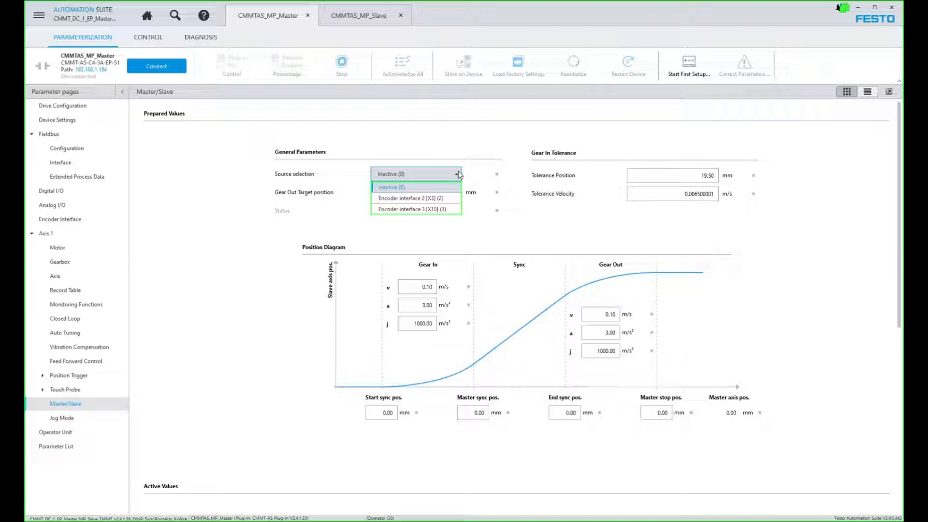
{"action": "left_click", "coordinate": [445, 199]}
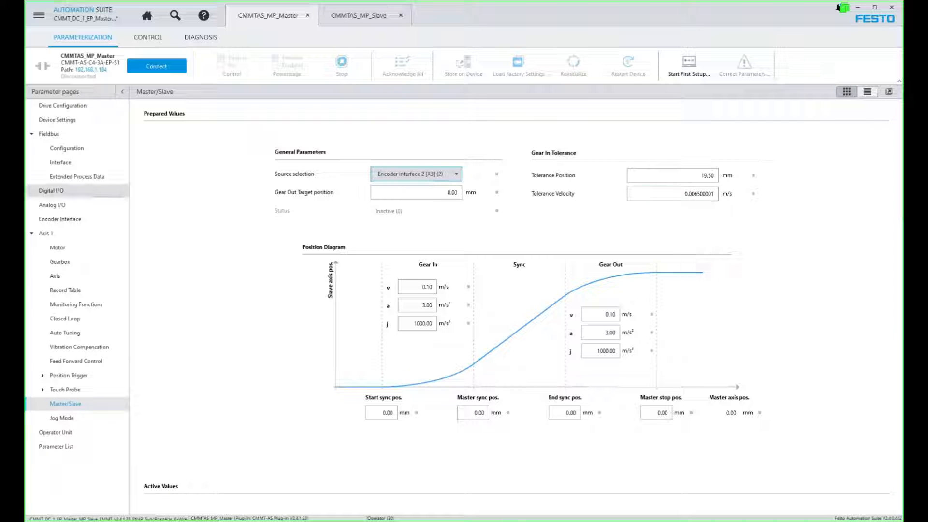
Step: Search the master's parameter list for P1.4643, and filter the list by "/movement monitoring group"
{"action": "left_click", "coordinate": [60, 447]}
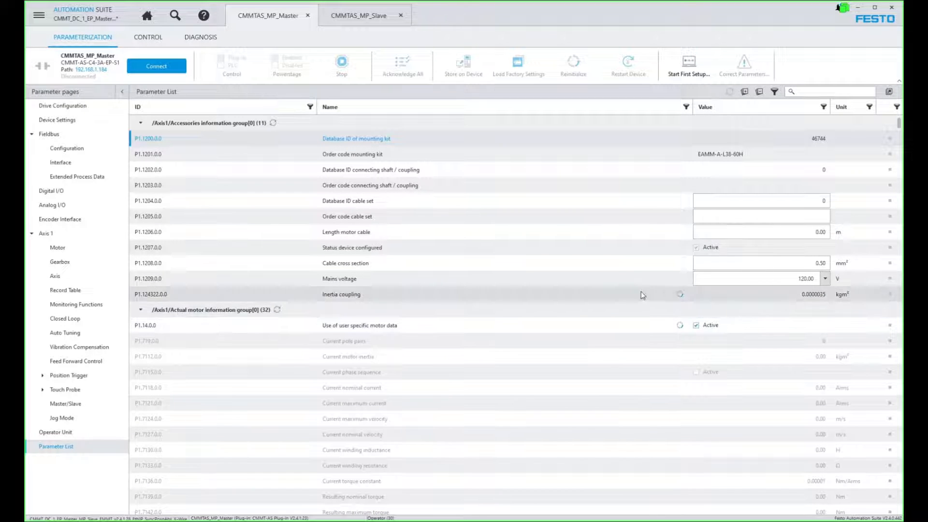
{"action": "left_click", "coordinate": [809, 92]}
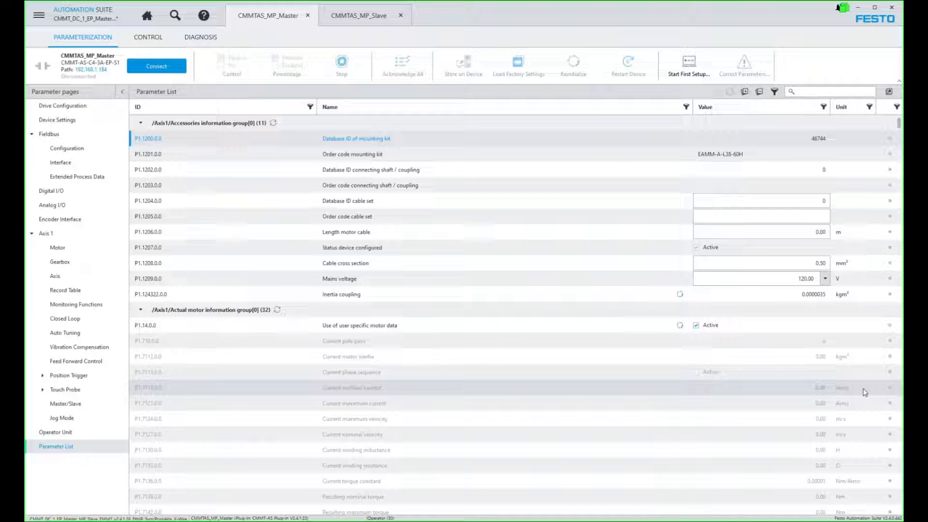
{"action": "type", "text": "P1.4643"}
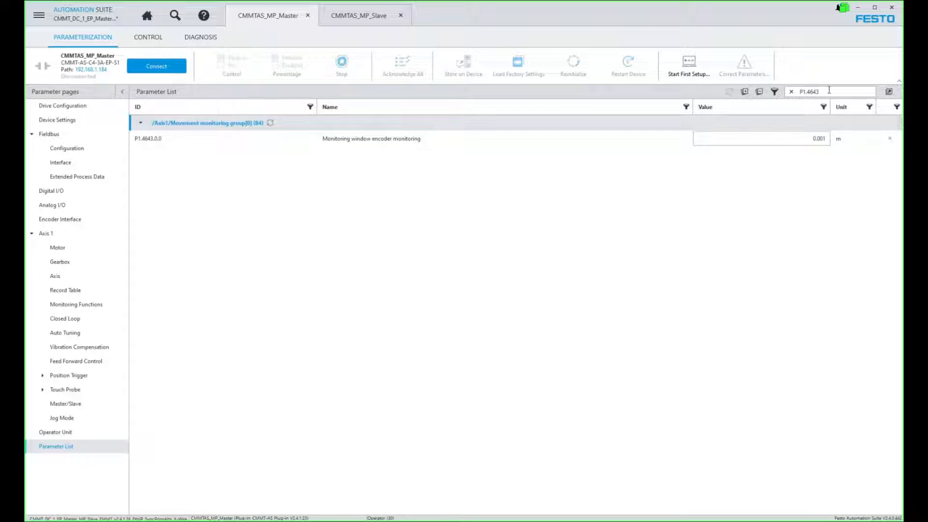
{"action": "type", "text": "/movement monitoring group"}
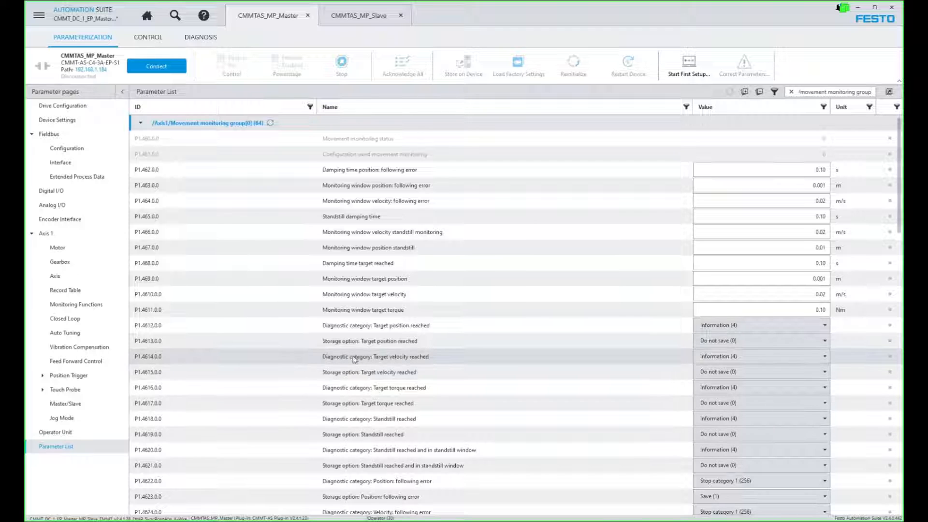
Step: Locate the encoder monitoring damping time (P1.4642) and monitoring window (P1.4643) in the filtered list, and select the monitoring window's value
{"action": "left_click", "coordinate": [187, 356]}
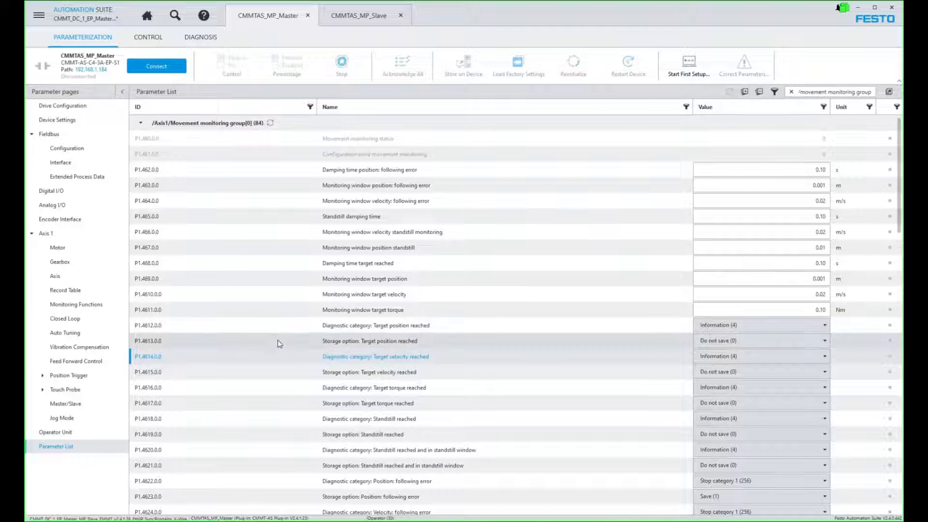
{"action": "scroll", "coordinate": [279, 344], "scroll_direction": "down", "scroll_amount": 3}
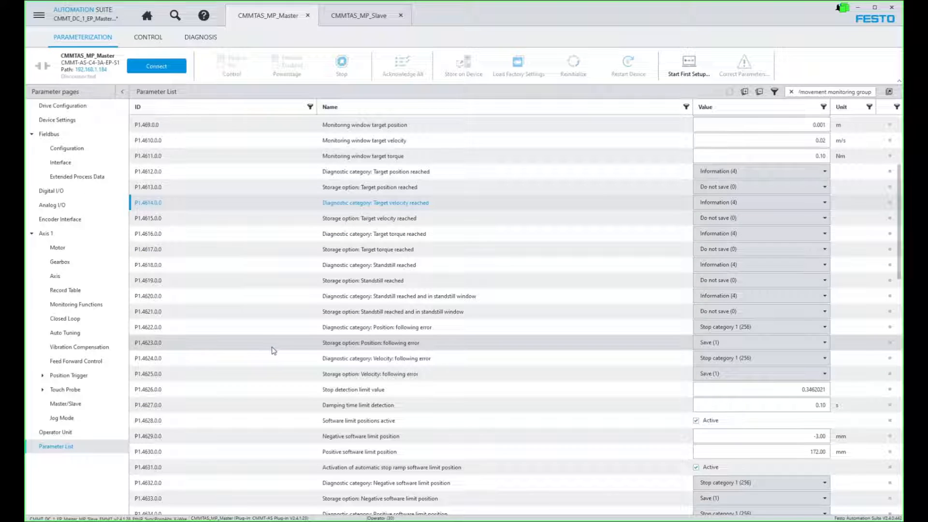
{"action": "scroll", "coordinate": [273, 350], "scroll_direction": "down", "scroll_amount": 1}
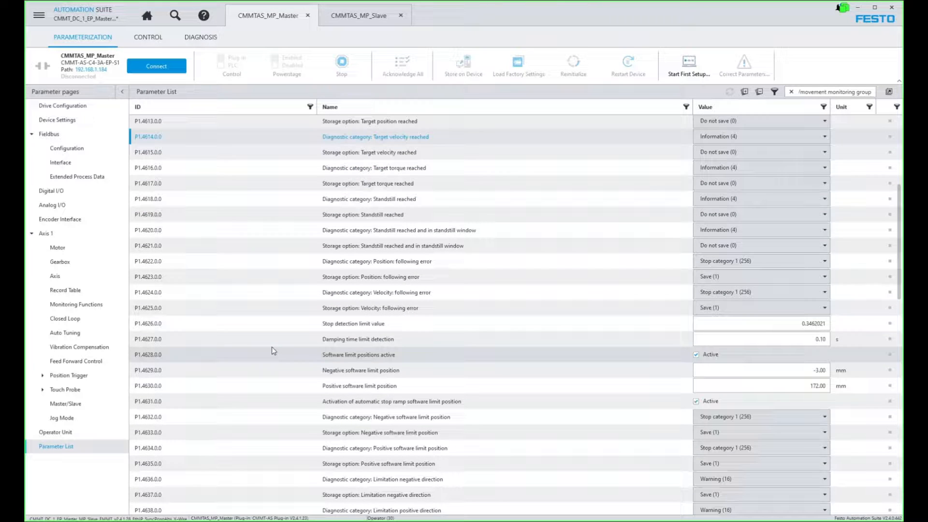
{"action": "scroll", "coordinate": [272, 348], "scroll_direction": "down", "scroll_amount": 3}
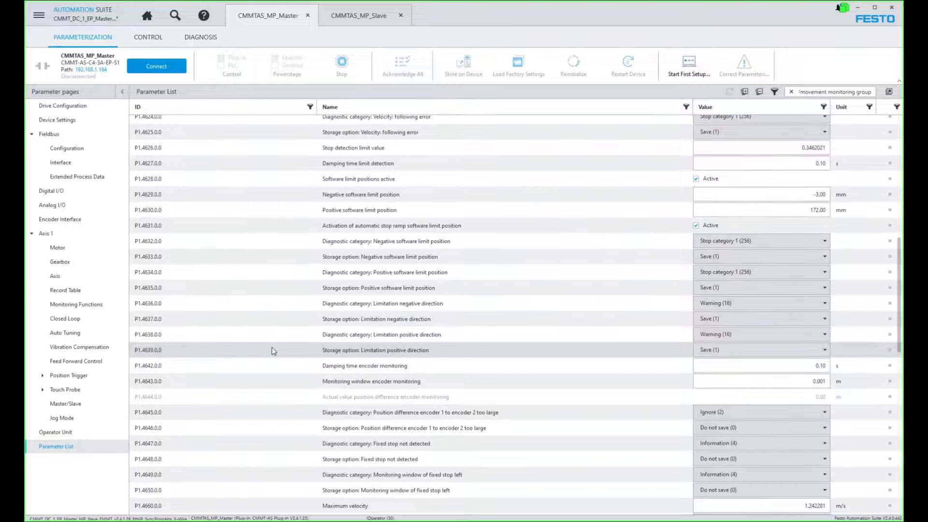
{"action": "left_click", "coordinate": [407, 387]}
{"action": "left_click", "coordinate": [352, 367]}
{"action": "left_click", "coordinate": [351, 381]}
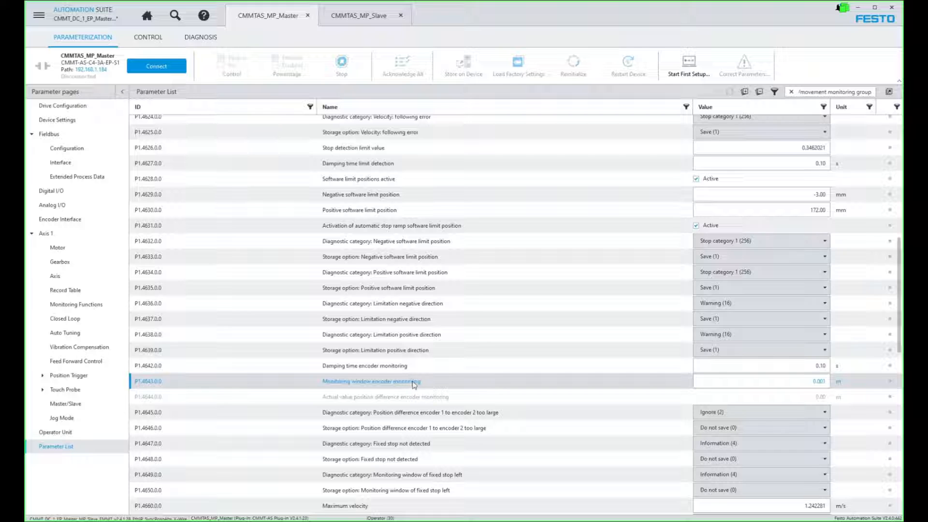
{"action": "left_click", "coordinate": [807, 384]}
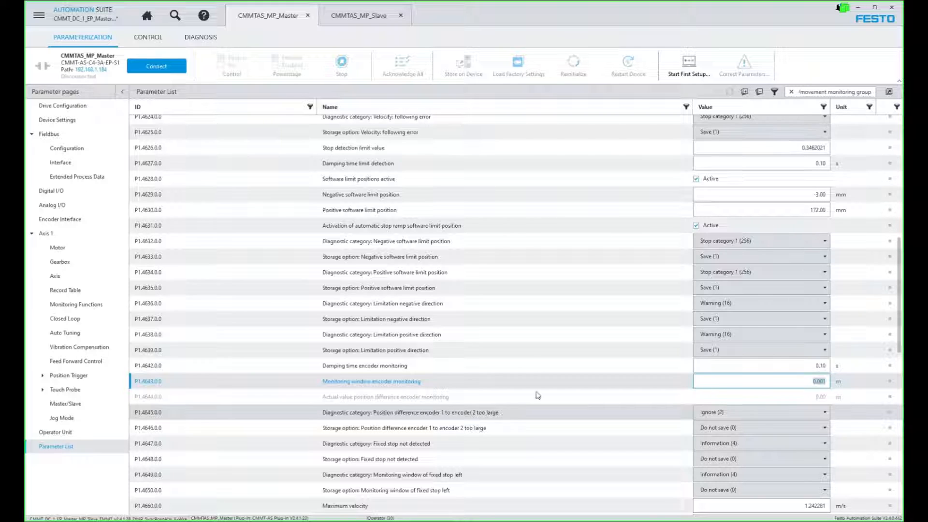
Step: Restore the application window to a smaller size and extend its height to show the encoder monitoring parameters
{"action": "left_click", "coordinate": [874, 7]}
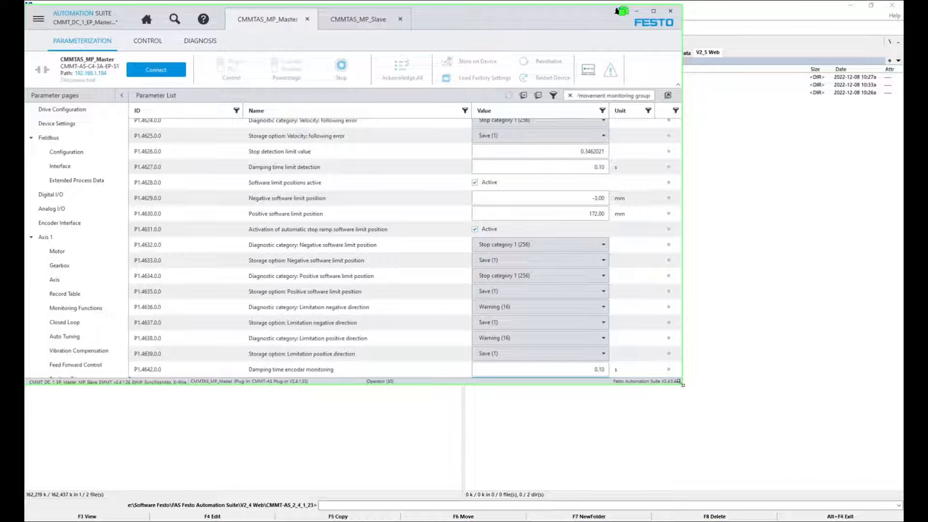
{"action": "left_click_drag", "start_coordinate": [681, 384], "coordinate": [682, 450]}
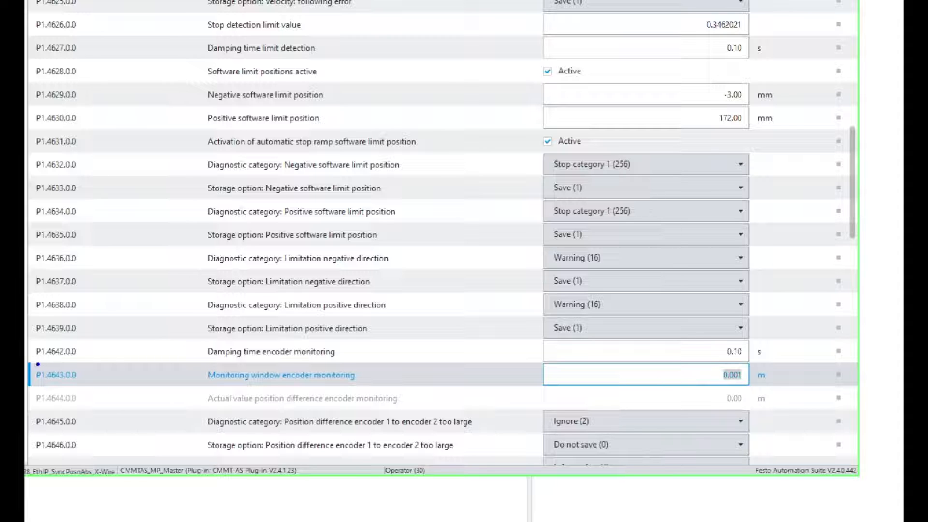
{"action": "left_click_drag", "start_coordinate": [28, 362], "coordinate": [496, 367]}
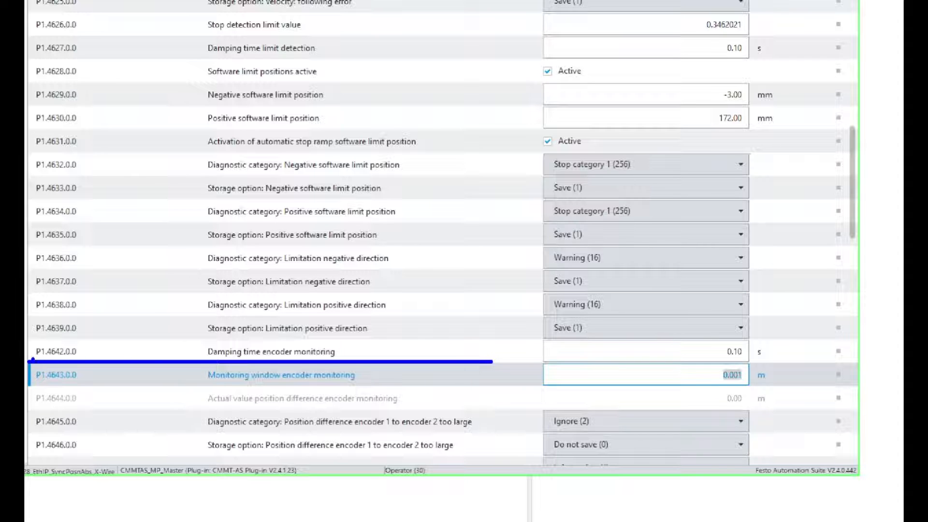
{"action": "mouse_move", "coordinate": [29, 361]}
{"action": "left_mouse_down"}
{"action": "mouse_move", "coordinate": [729, 376]}
{"action": "mouse_move", "coordinate": [780, 387]}
{"action": "left_mouse_up"}
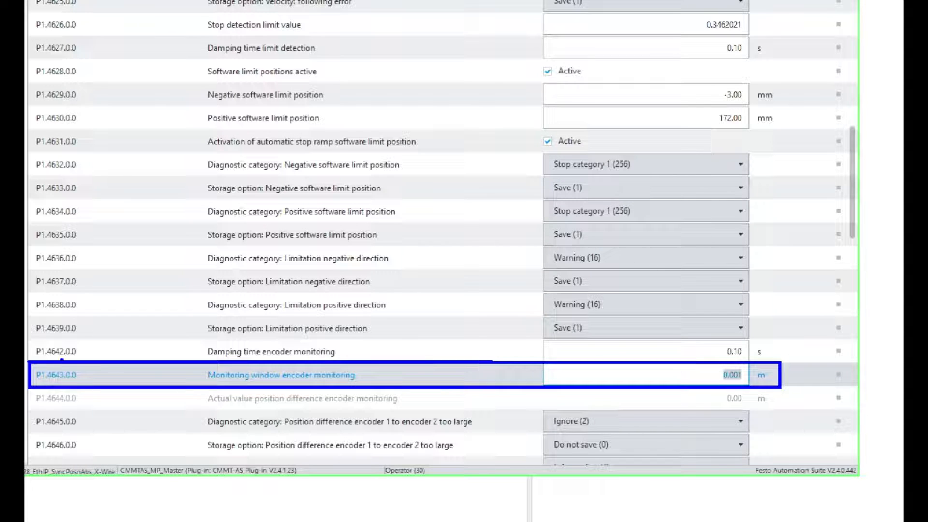
{"action": "left_click_drag", "start_coordinate": [31, 338], "coordinate": [780, 361]}
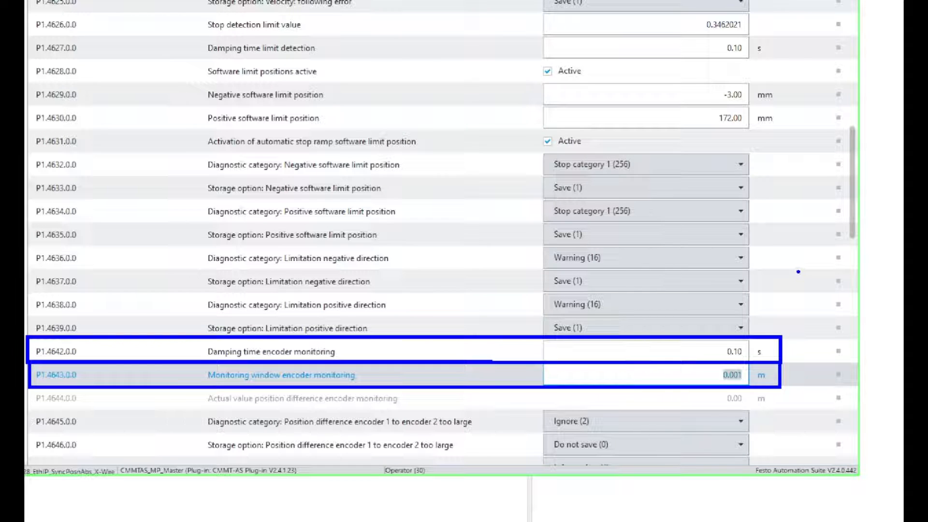
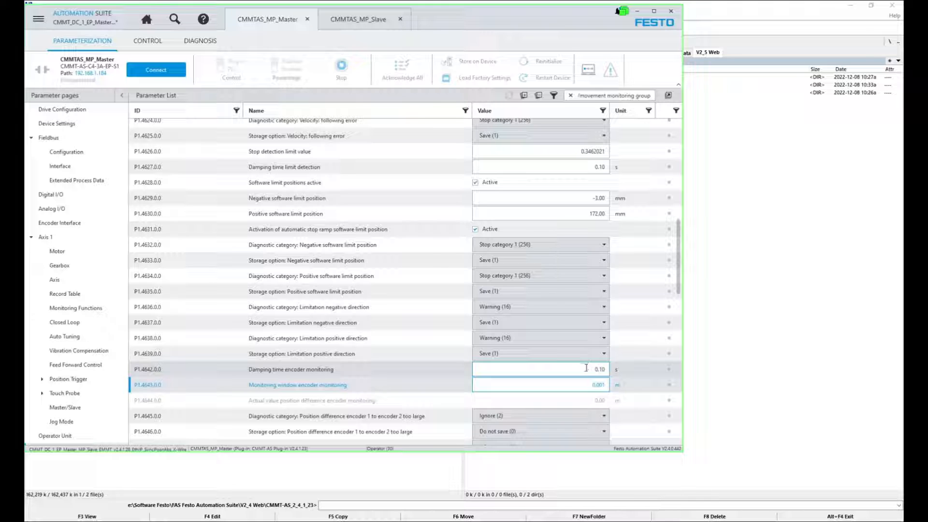
Step: Set the master's damping time for encoder monitoring (P1.4642) to 0.05 s, and check the monitoring window value (P1.4643)
{"action": "left_click", "coordinate": [586, 370]}
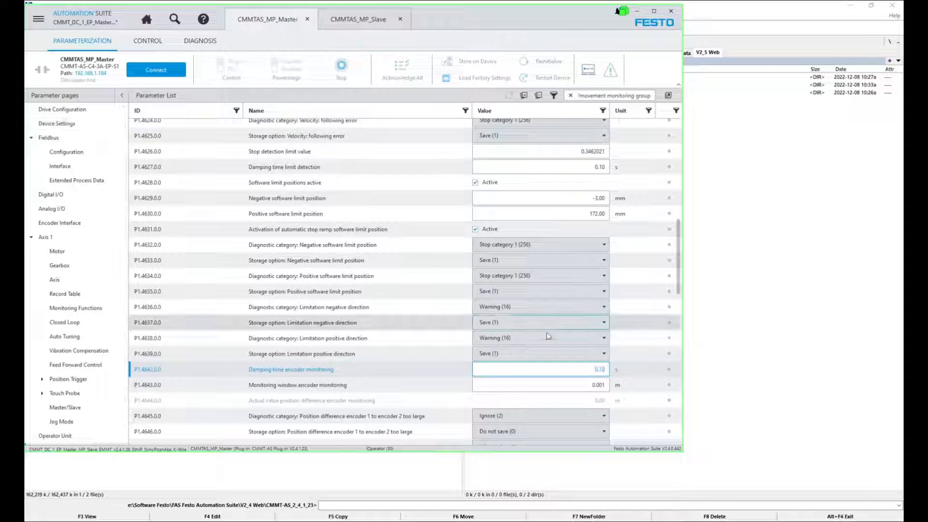
{"action": "left_click_drag", "start_coordinate": [584, 371], "coordinate": [613, 378]}
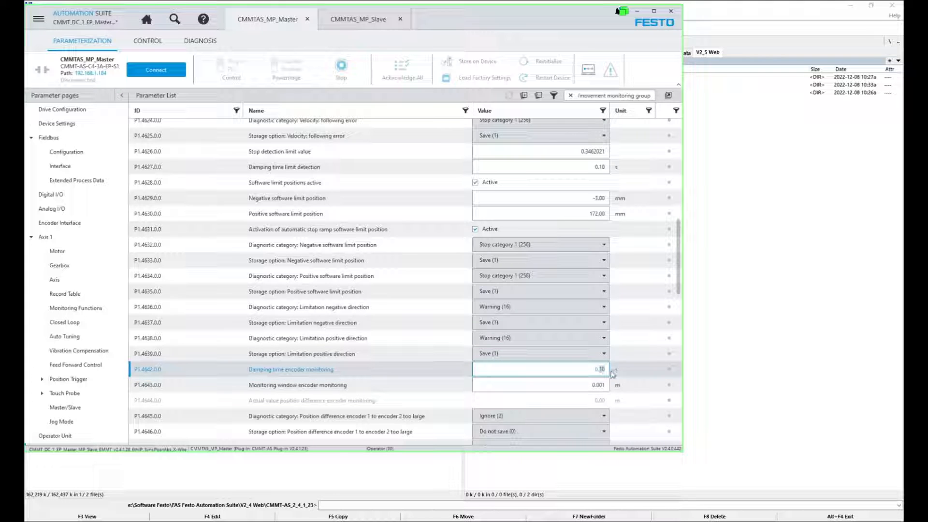
{"action": "type", "text": "05"}
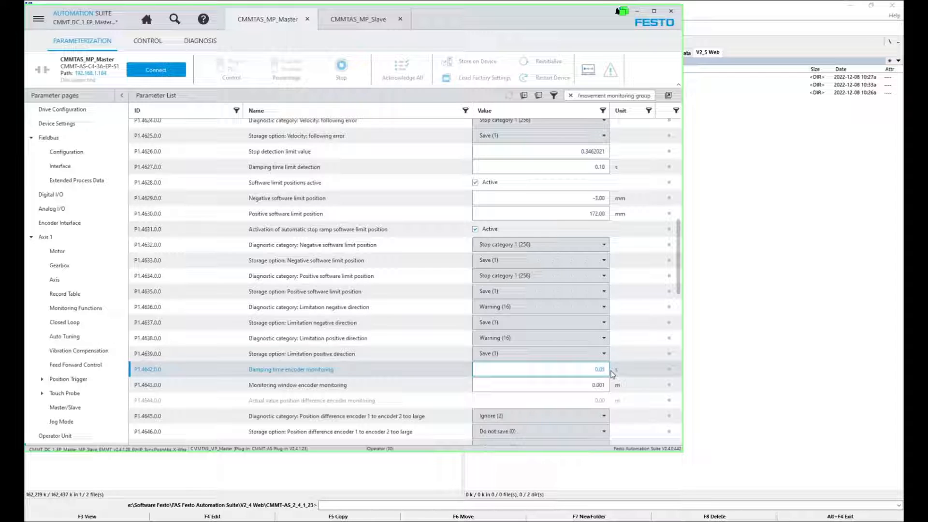
{"action": "left_click", "coordinate": [598, 385]}
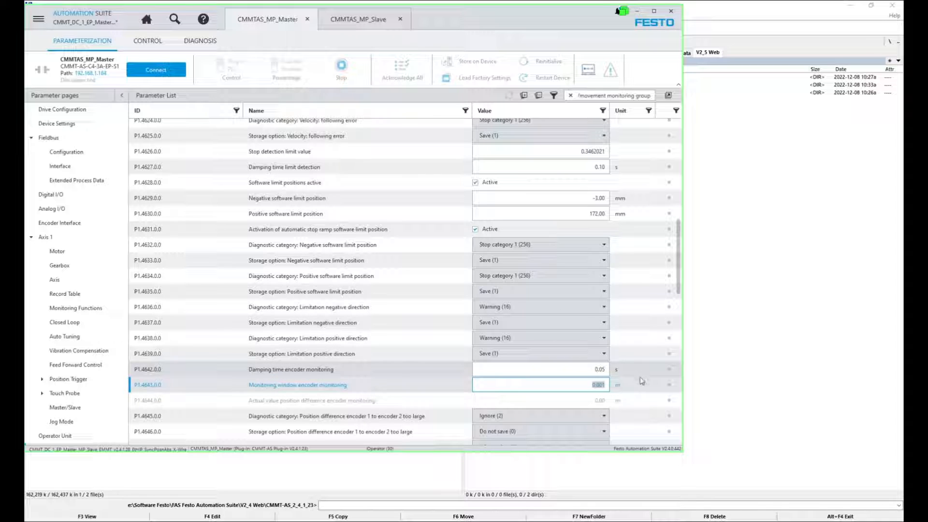
{"action": "left_click", "coordinate": [603, 385]}
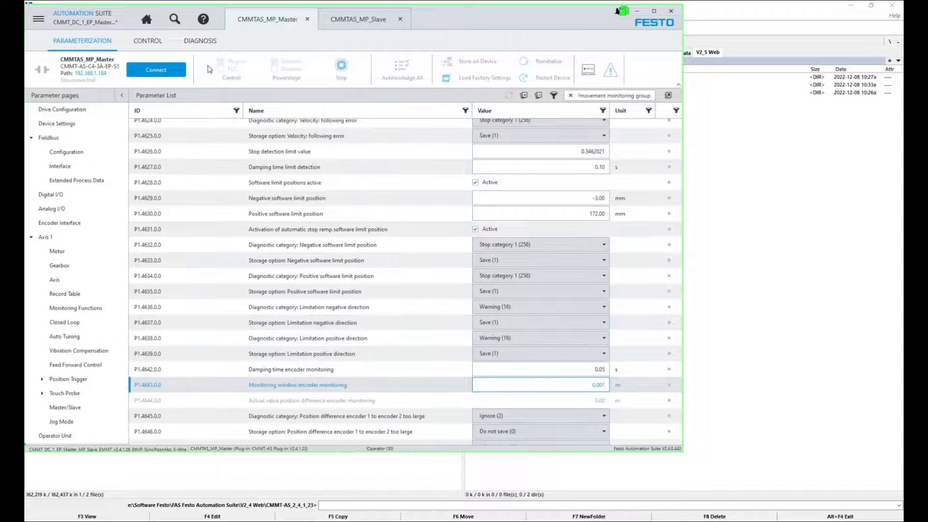
Step: Review the master's diagnosis error classification for the message "Position difference encoder 1 to encoder 2 too large"
{"action": "left_click", "coordinate": [150, 42]}
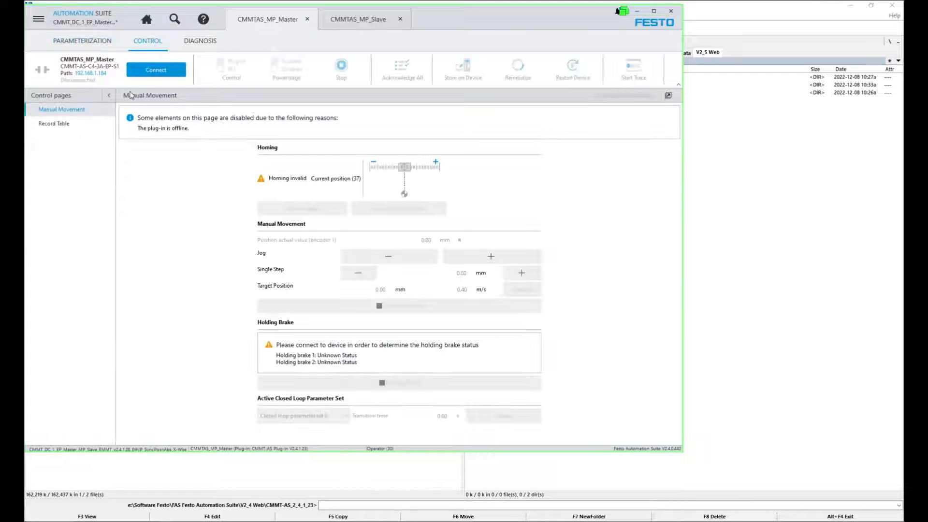
{"action": "left_click", "coordinate": [196, 42]}
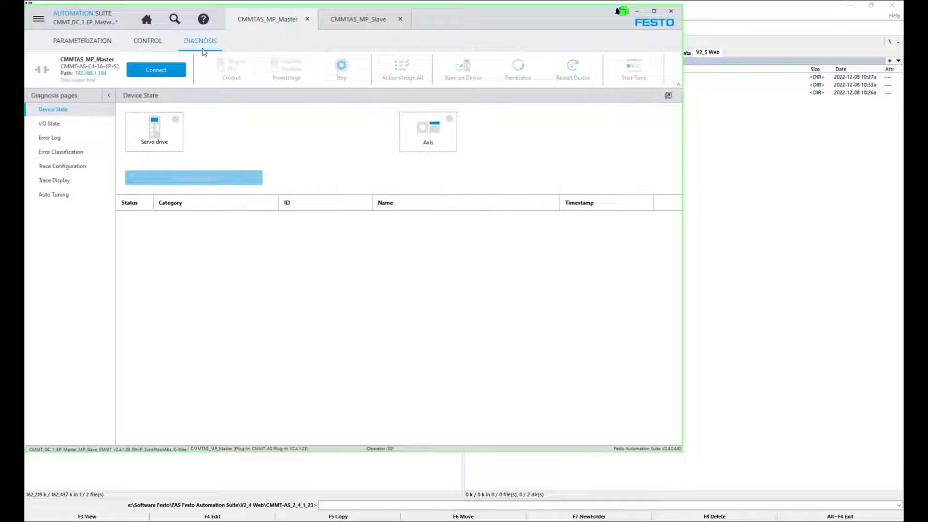
{"action": "left_click", "coordinate": [77, 153]}
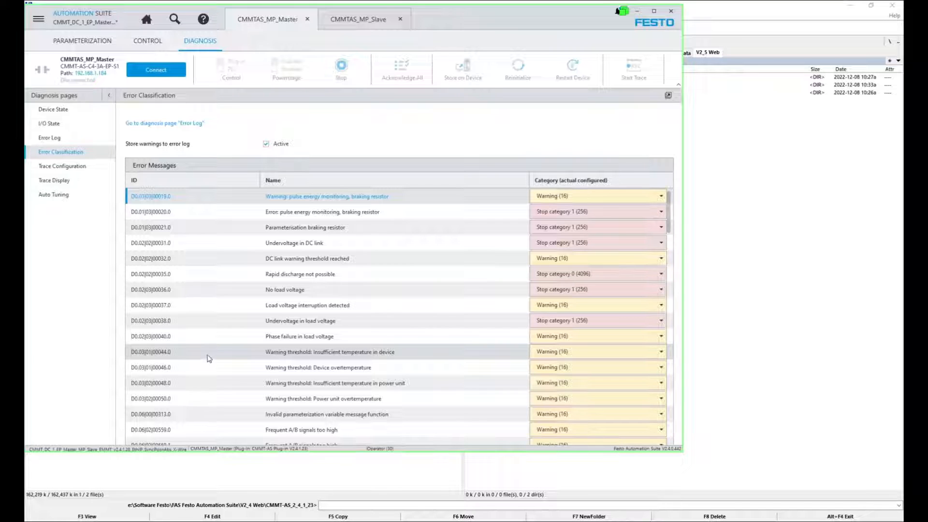
{"action": "scroll", "coordinate": [206, 355], "scroll_direction": "down", "scroll_amount": 5}
{"action": "scroll", "coordinate": [208, 359], "scroll_direction": "down", "scroll_amount": 5}
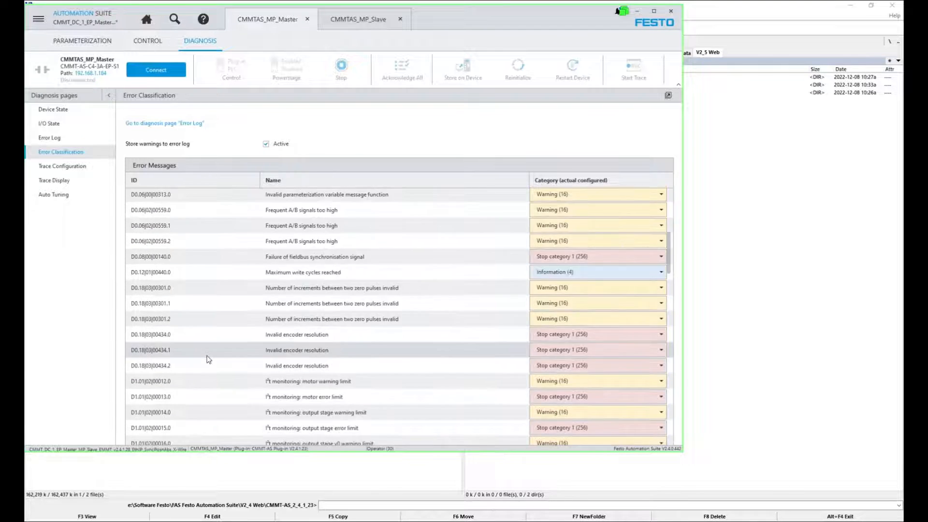
{"action": "scroll", "coordinate": [209, 358], "scroll_direction": "down", "scroll_amount": 6}
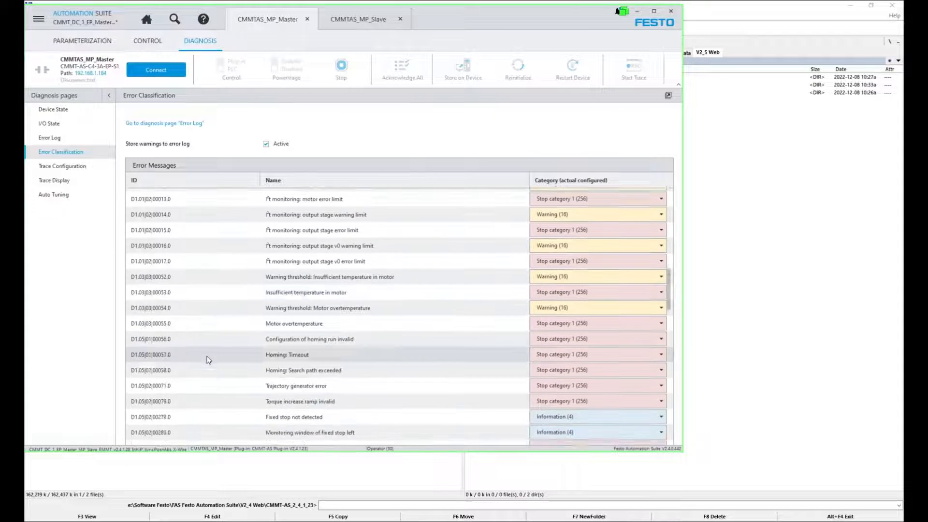
{"action": "scroll", "coordinate": [208, 359], "scroll_direction": "down", "scroll_amount": 6}
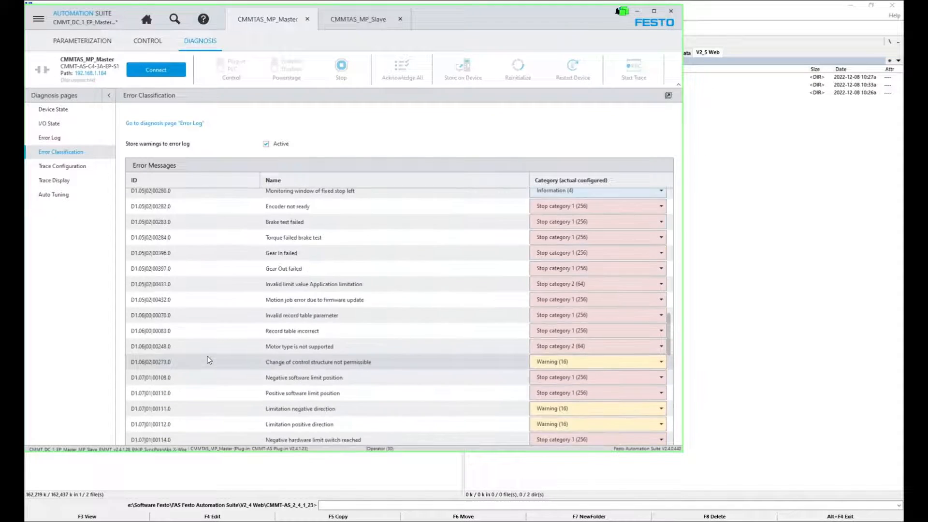
{"action": "scroll", "coordinate": [209, 359], "scroll_direction": "down", "scroll_amount": 4}
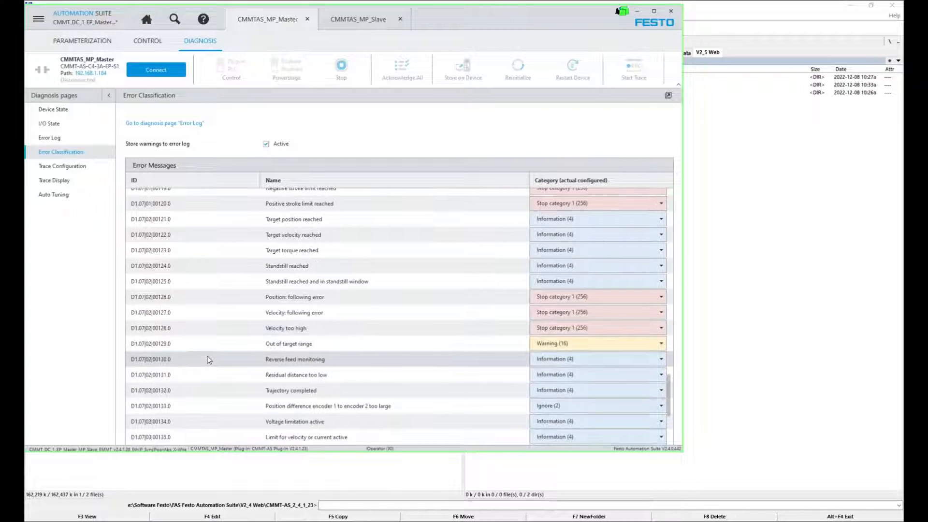
{"action": "scroll", "coordinate": [208, 359], "scroll_direction": "down", "scroll_amount": 1}
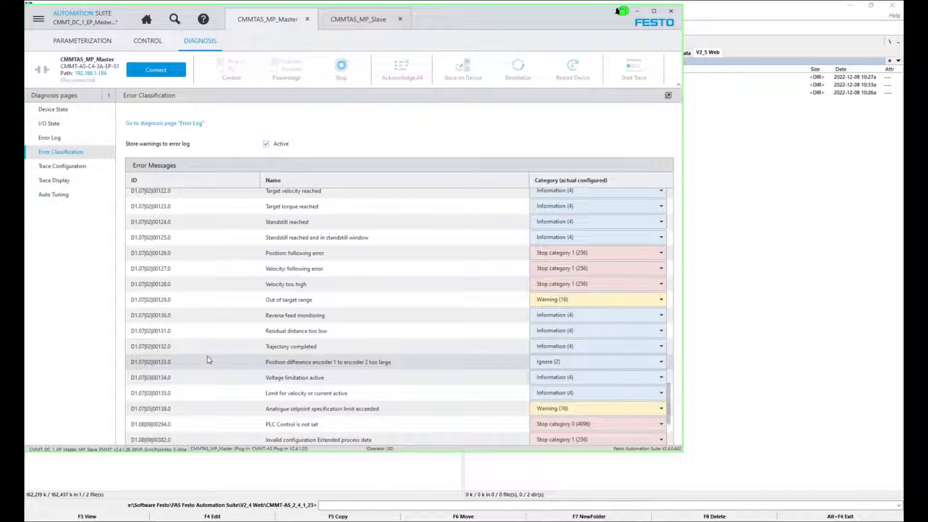
{"action": "scroll", "coordinate": [208, 359], "scroll_direction": "down", "scroll_amount": 1}
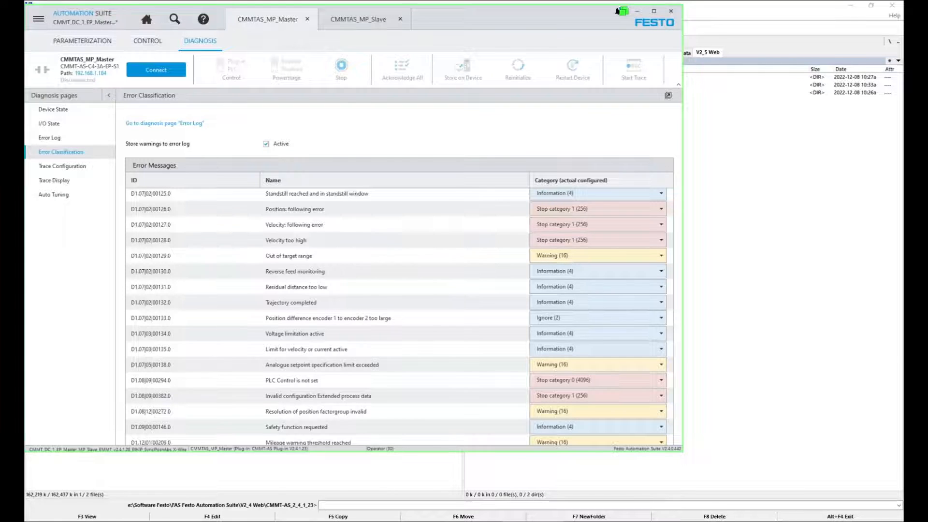
Step: Check the X10 to X3 cross-wire diagram in the PowerPoint layout, and return to the master's Encoder Interface parameters in Festo Automation Suite
{"action": "left_click", "coordinate": [493, 521]}
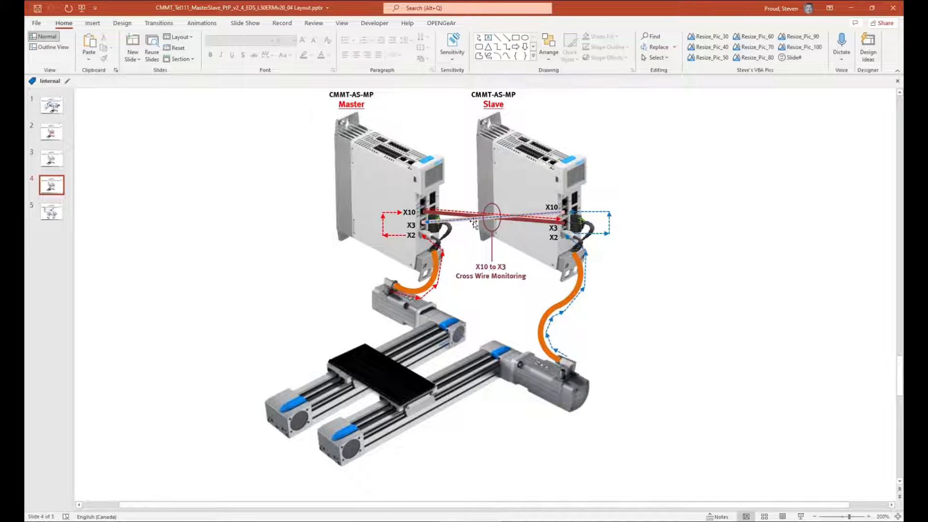
{"action": "left_click", "coordinate": [464, 520]}
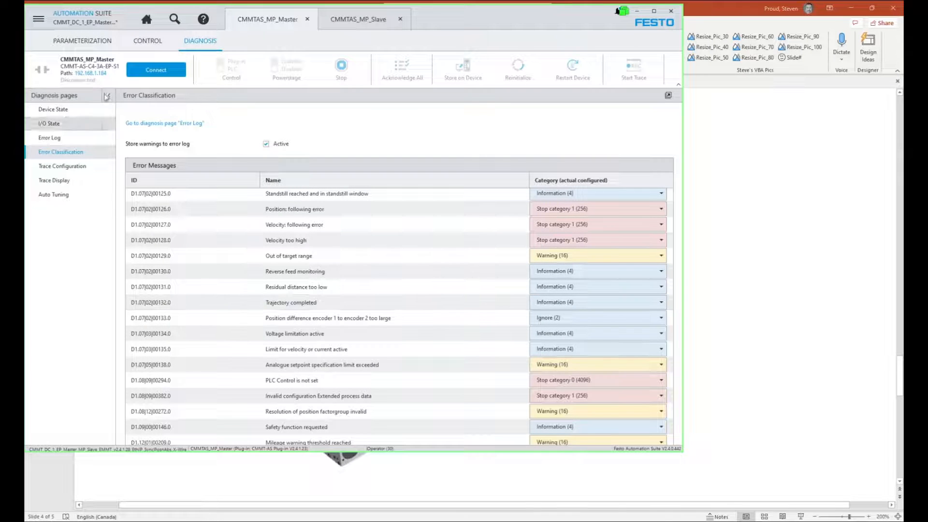
{"action": "left_click", "coordinate": [82, 40]}
{"action": "left_click", "coordinate": [60, 223]}
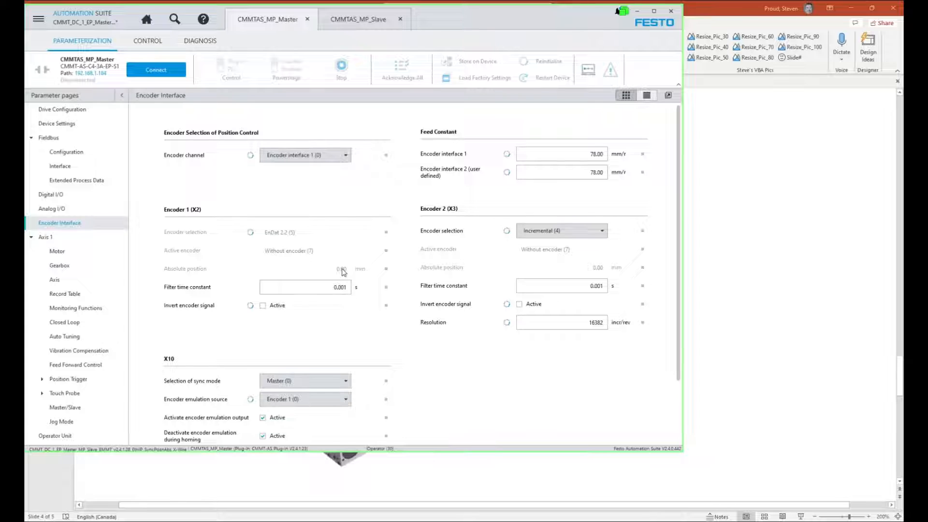
Step: Compare the X10 to X3 cross-wire diagram in the PowerPoint layout with the master's Encoder Interface parameters in Festo Automation Suite
{"action": "left_click", "coordinate": [723, 425]}
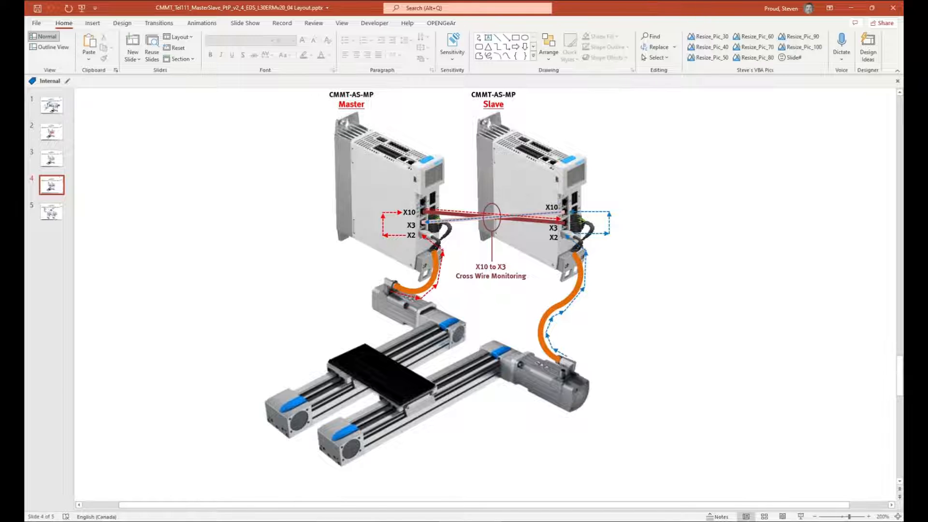
{"action": "key", "text": "alt+Tab"}
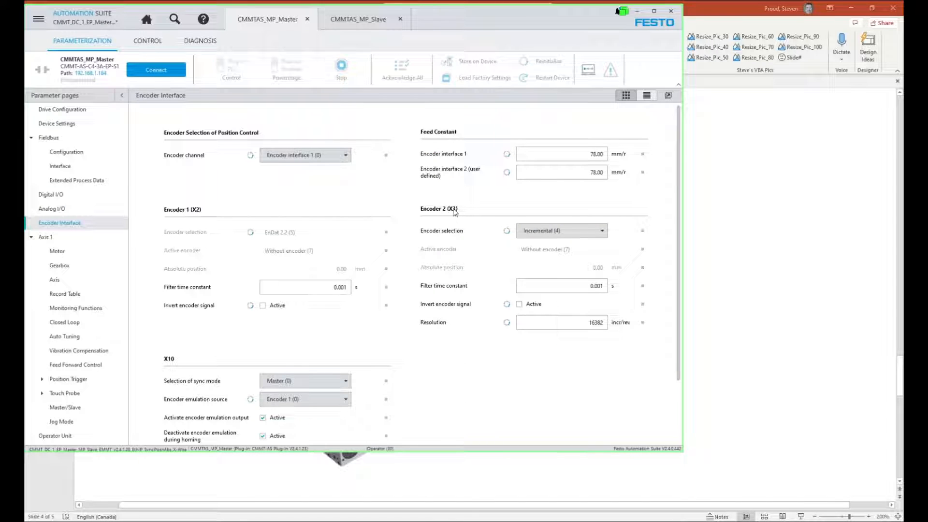
{"action": "left_click", "coordinate": [489, 479]}
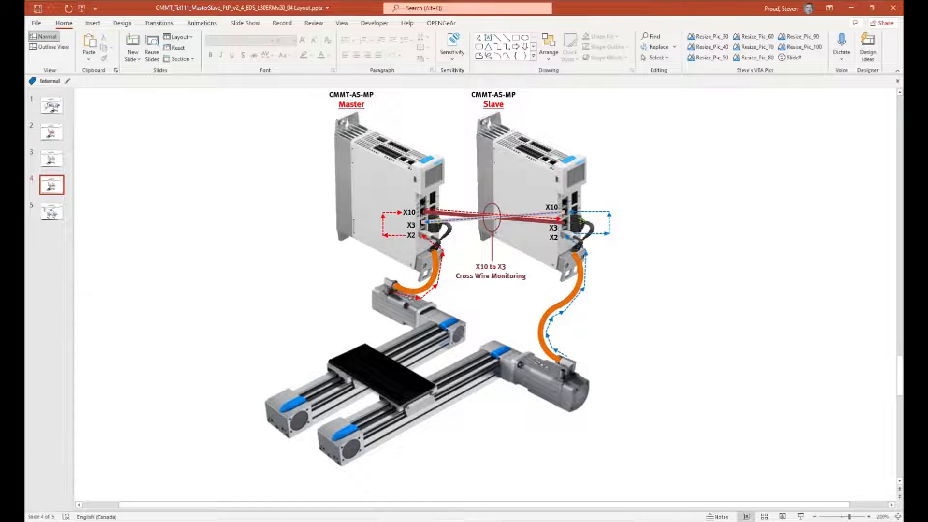
{"action": "key", "text": "alt+Tab"}
Step: Set the master's error classification for "Position difference encoder 1 to encoder 2 too large" to Stop category 2 (64)
{"action": "left_click", "coordinate": [201, 42]}
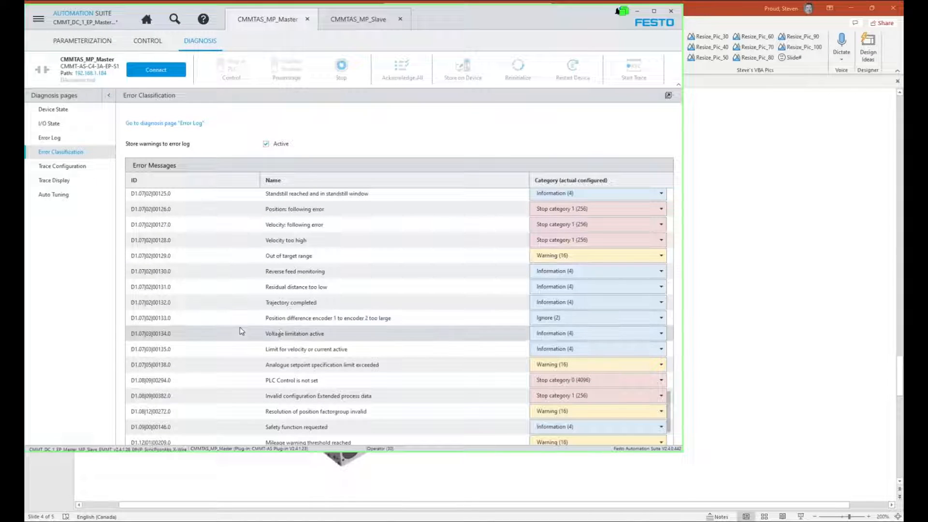
{"action": "left_click", "coordinate": [598, 322]}
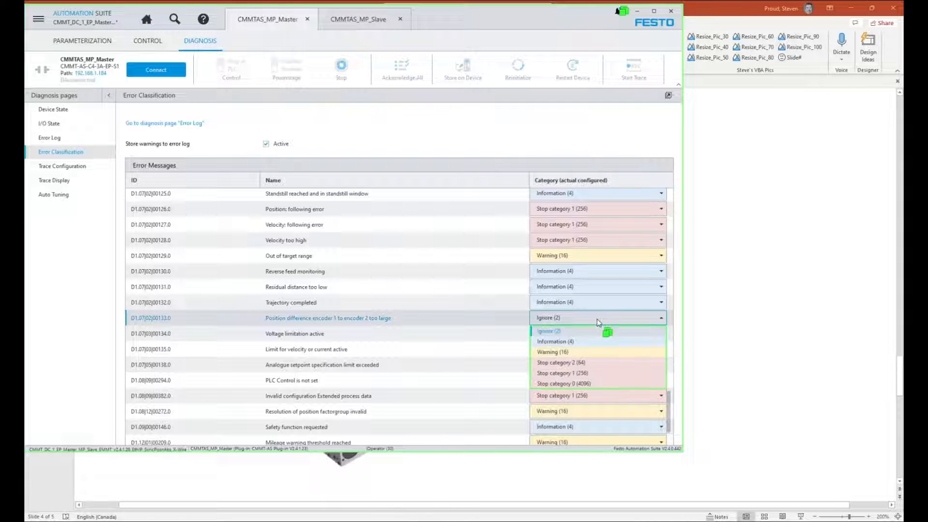
{"action": "left_click", "coordinate": [578, 364]}
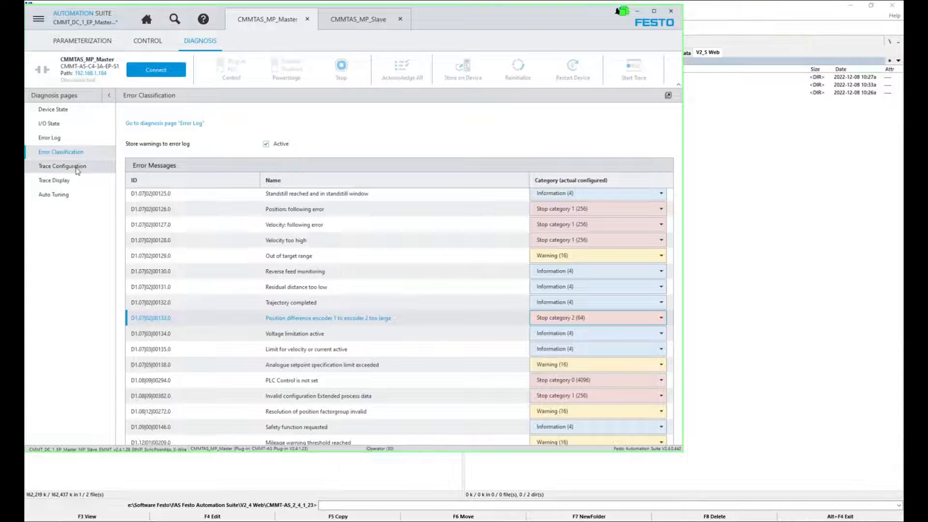
Step: Change the signal of trace channel 0 in the master's trace configuration to P0.11601.1.0, Absolute position in user units
{"action": "left_click", "coordinate": [78, 171]}
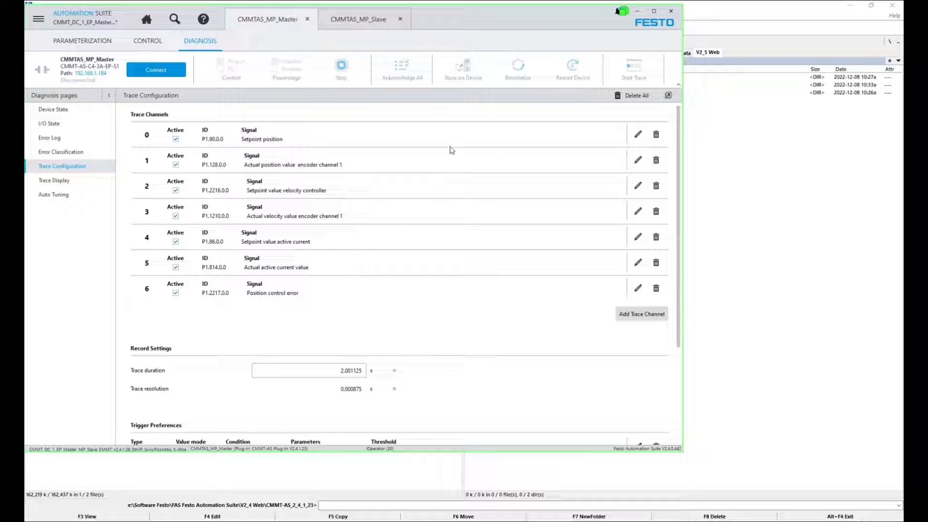
{"action": "left_click", "coordinate": [638, 136]}
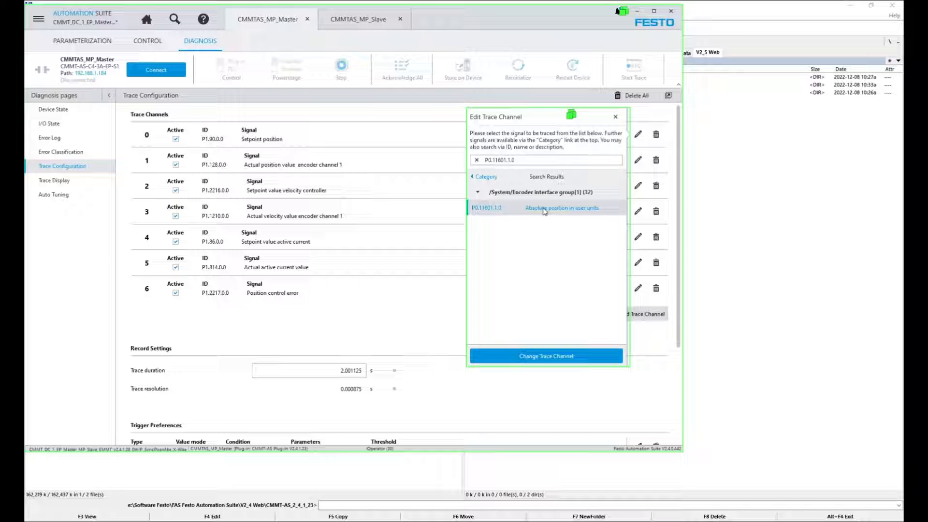
{"action": "left_click", "coordinate": [554, 356]}
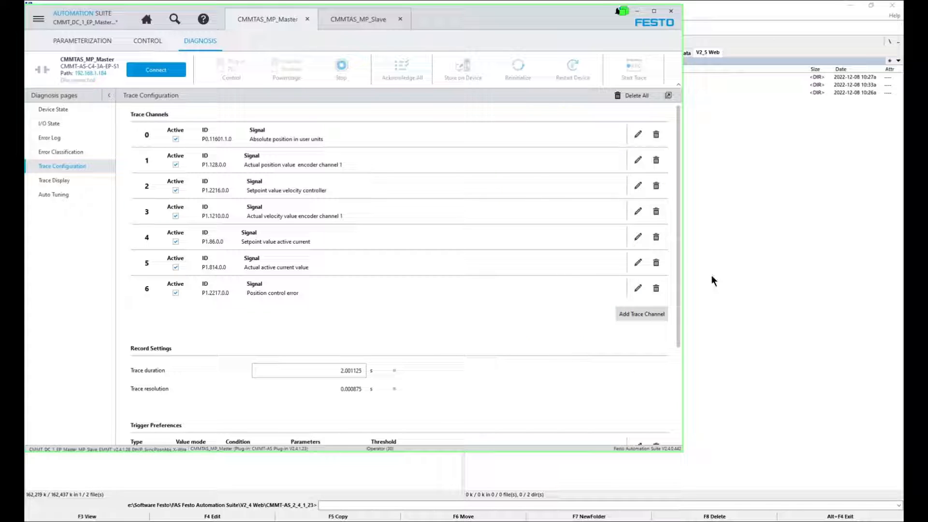
Step: Delete all existing trace channels from the master's trace configuration
{"action": "left_click", "coordinate": [656, 160]}
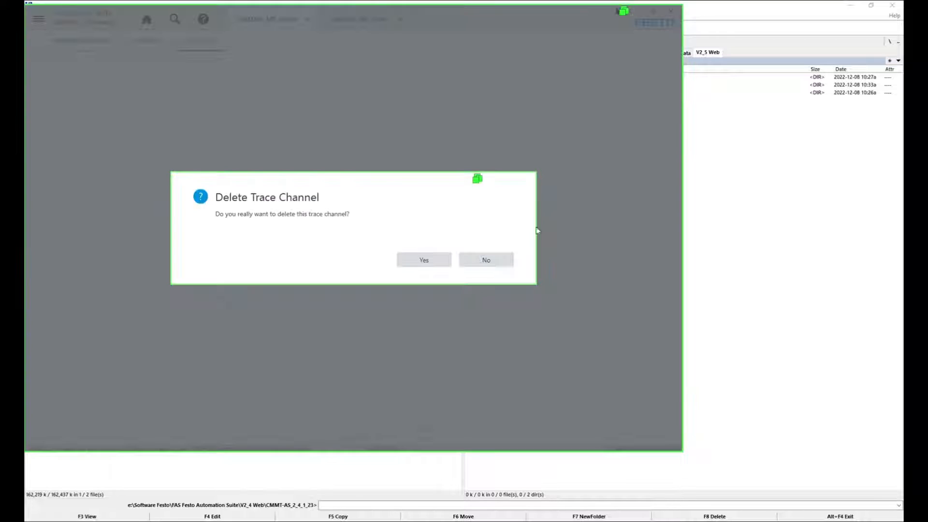
{"action": "left_click", "coordinate": [424, 260]}
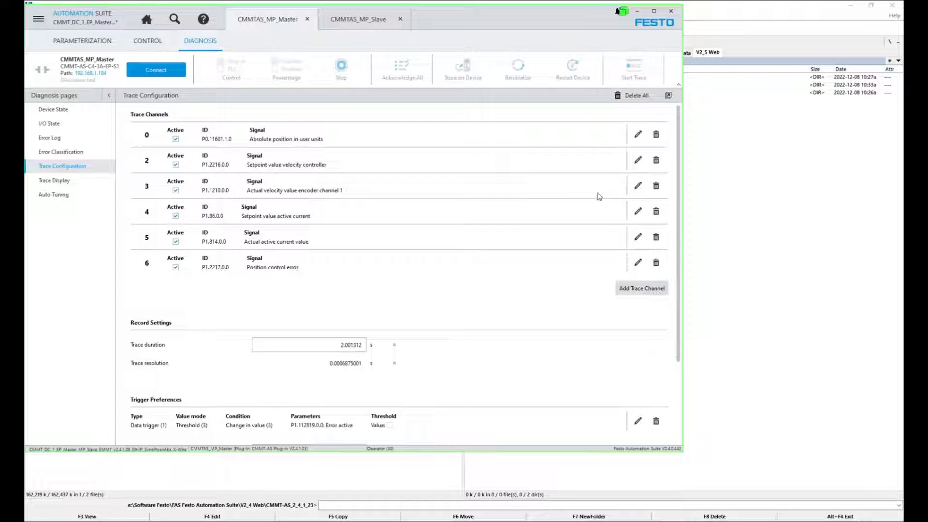
{"action": "left_click", "coordinate": [656, 186]}
{"action": "left_click", "coordinate": [439, 265]}
{"action": "left_click", "coordinate": [656, 160]}
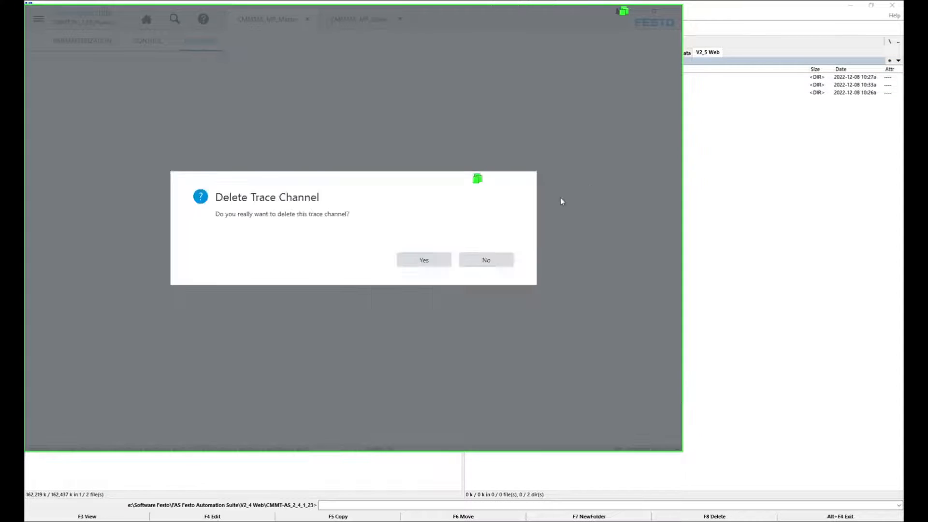
{"action": "left_click", "coordinate": [435, 259]}
{"action": "left_click", "coordinate": [656, 160]}
{"action": "left_click", "coordinate": [447, 259]}
{"action": "left_click", "coordinate": [643, 96]}
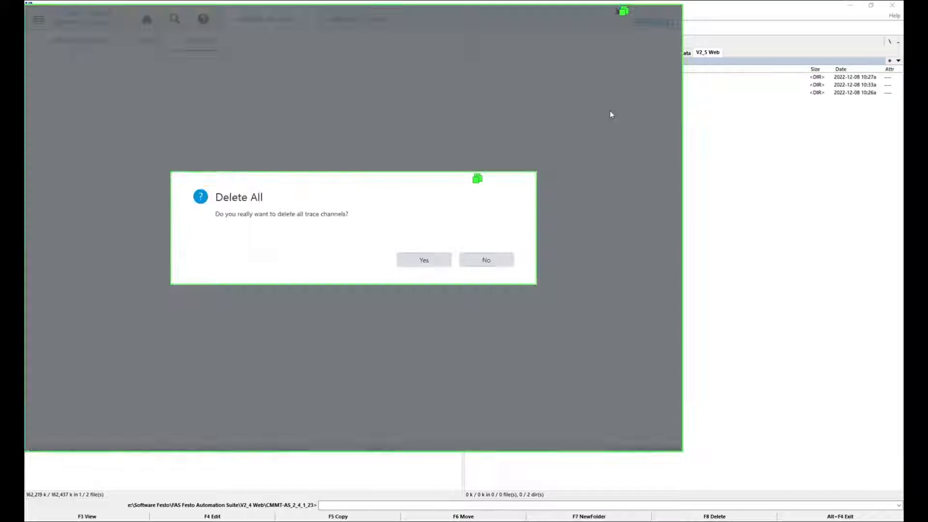
{"action": "left_click", "coordinate": [419, 260]}
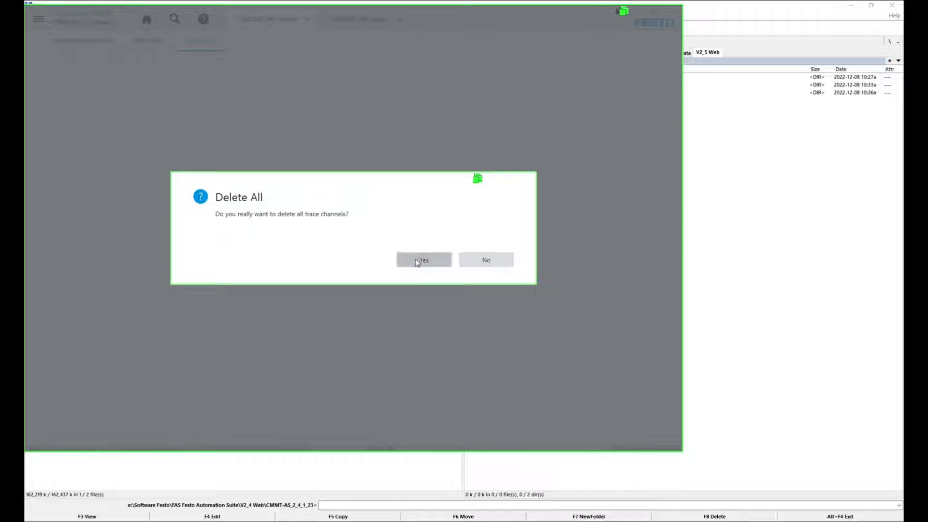
Step: Add a trace channel to the master for signal P0.11601.1.0, Absolute position in user units
{"action": "left_click", "coordinate": [642, 135]}
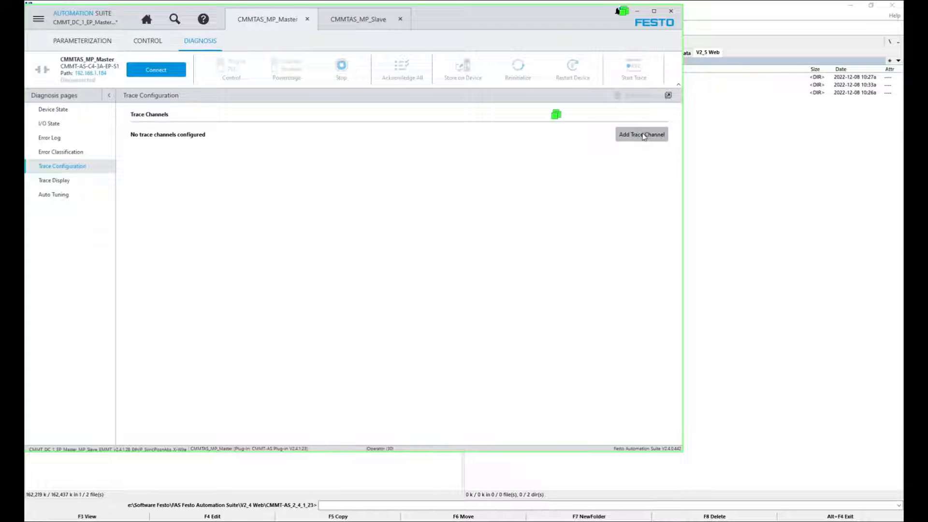
{"action": "type", "text": "P0.11601.1.0"}
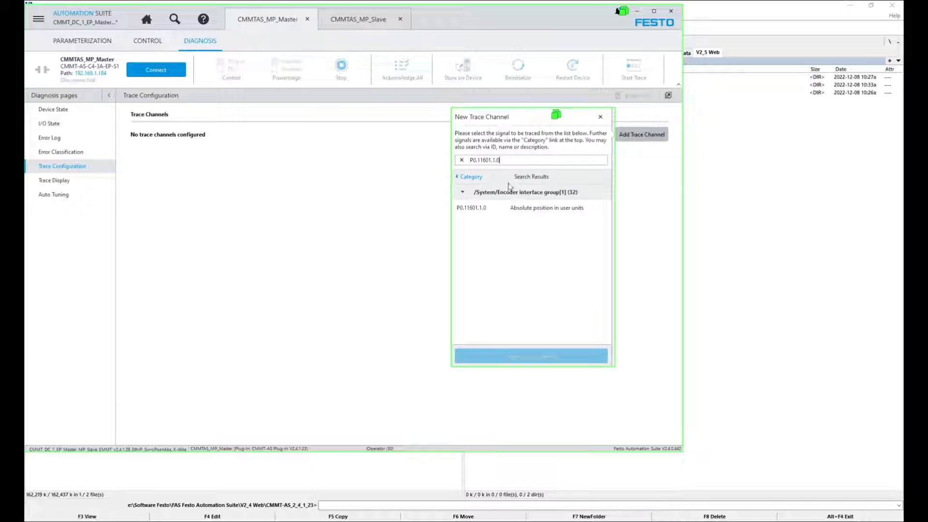
{"action": "left_click", "coordinate": [518, 207]}
{"action": "left_click", "coordinate": [534, 360]}
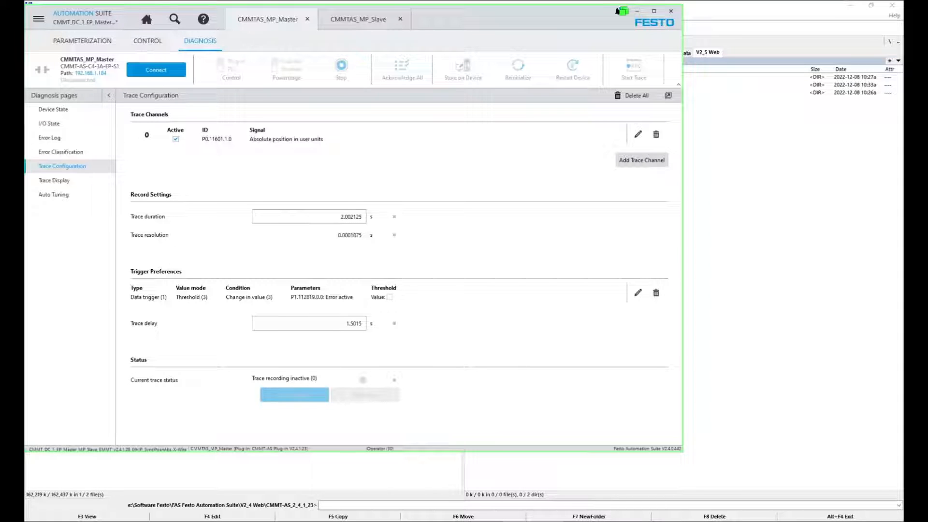
Step: Add a second trace channel for signal P1.90.0.0, Setpoint position
{"action": "left_click", "coordinate": [645, 160]}
{"action": "type", "text": "P1.90.0.0"}
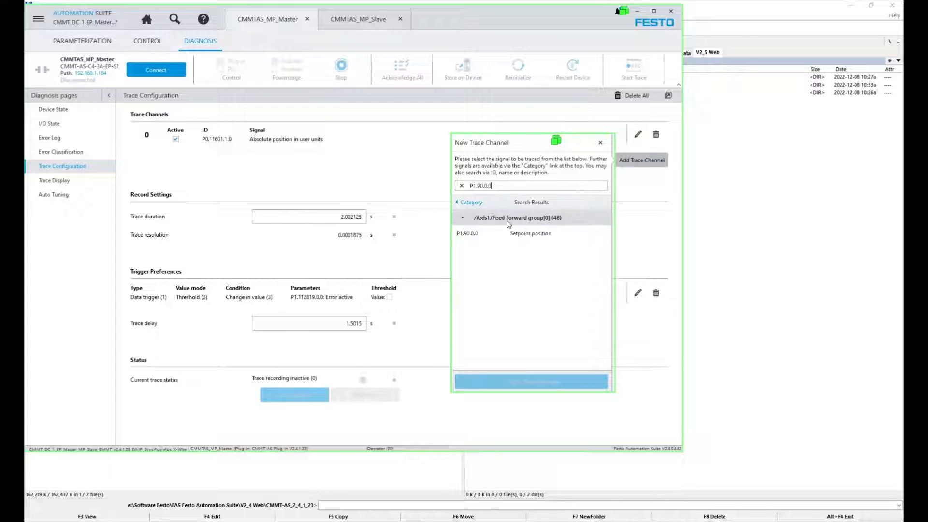
{"action": "left_click", "coordinate": [507, 234]}
{"action": "left_click", "coordinate": [524, 382]}
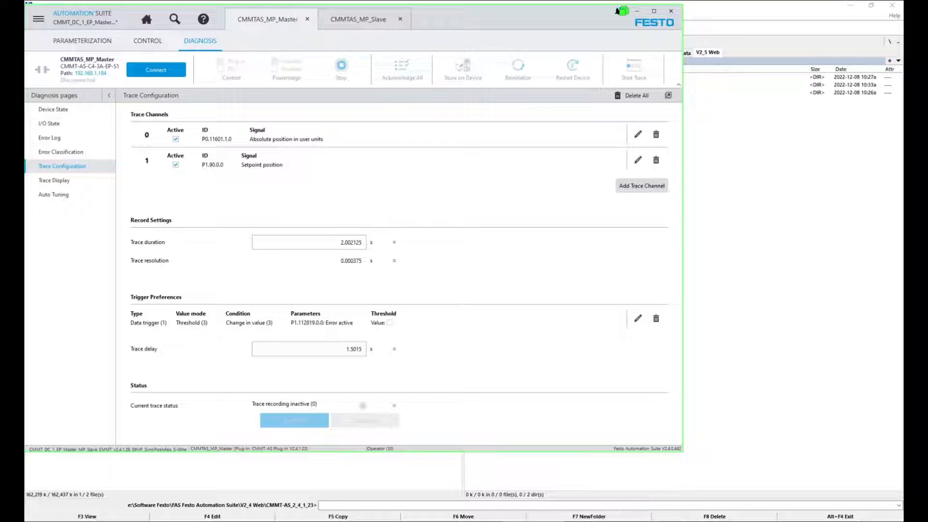
Step: Add a third trace channel for signal P1.1837.0.0, Current record table index
{"action": "left_click", "coordinate": [642, 186]}
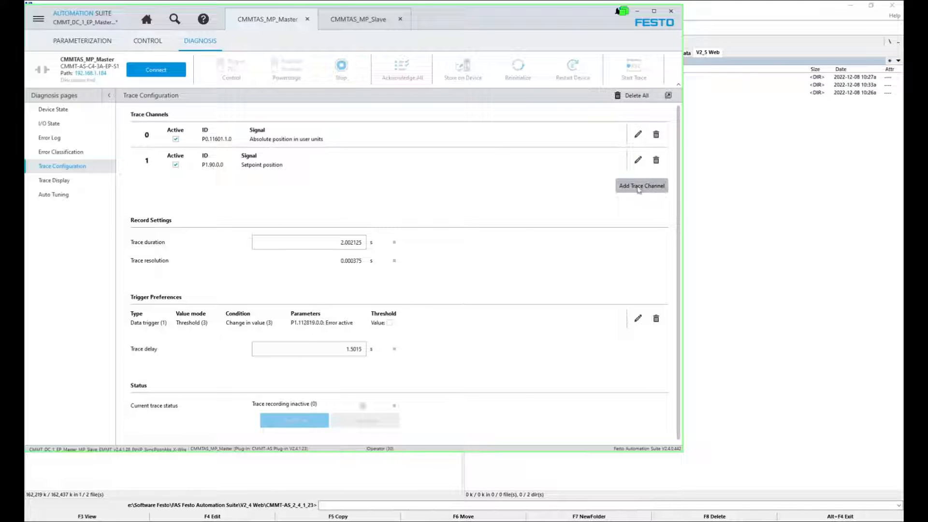
{"action": "type", "text": "P1.1837.0.0"}
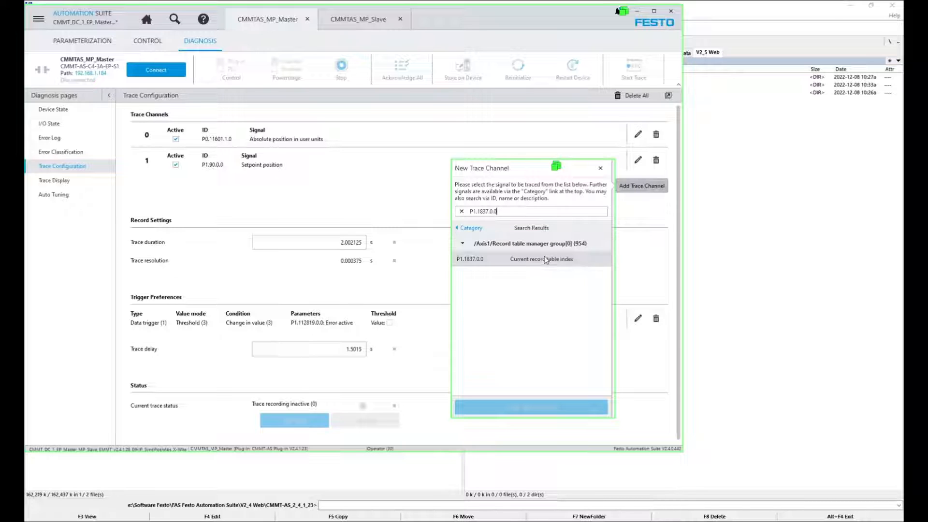
{"action": "left_click", "coordinate": [550, 266]}
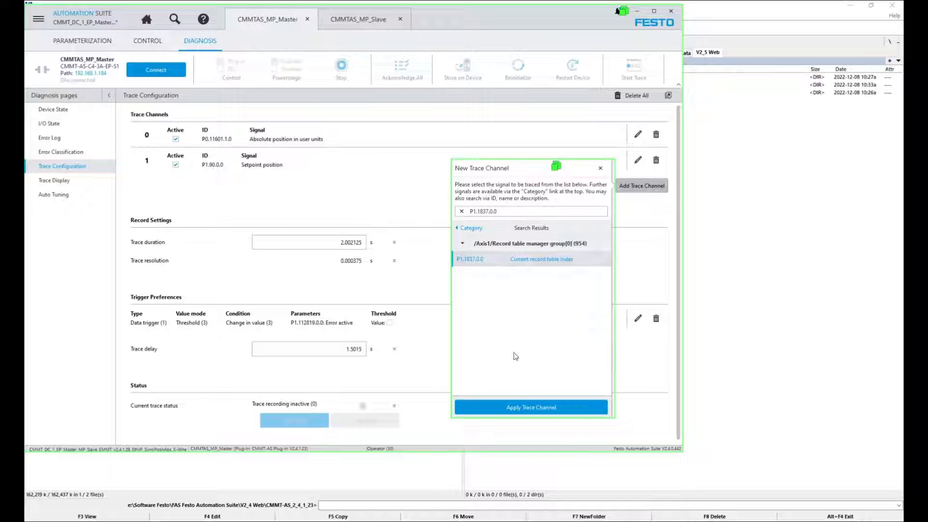
{"action": "left_click", "coordinate": [523, 411]}
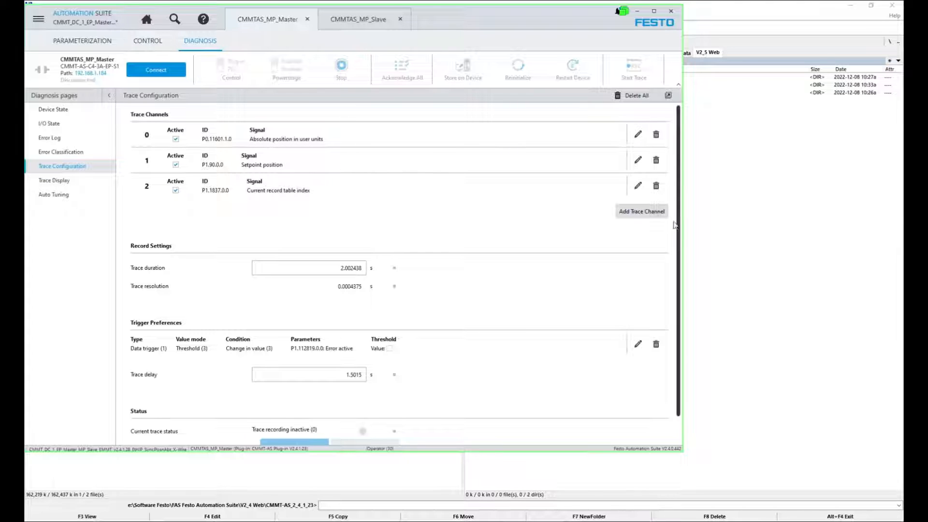
Step: Add a fourth trace channel for signal P1.112819.0.0, Error active, from the frequently used signals
{"action": "left_click", "coordinate": [646, 220]}
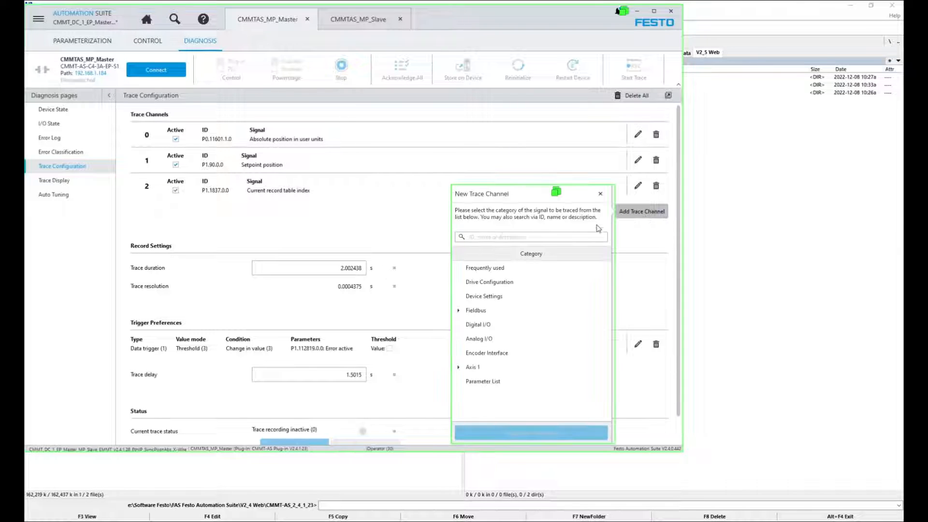
{"action": "left_click", "coordinate": [573, 239]}
{"action": "type", "text": "P1.112819."}
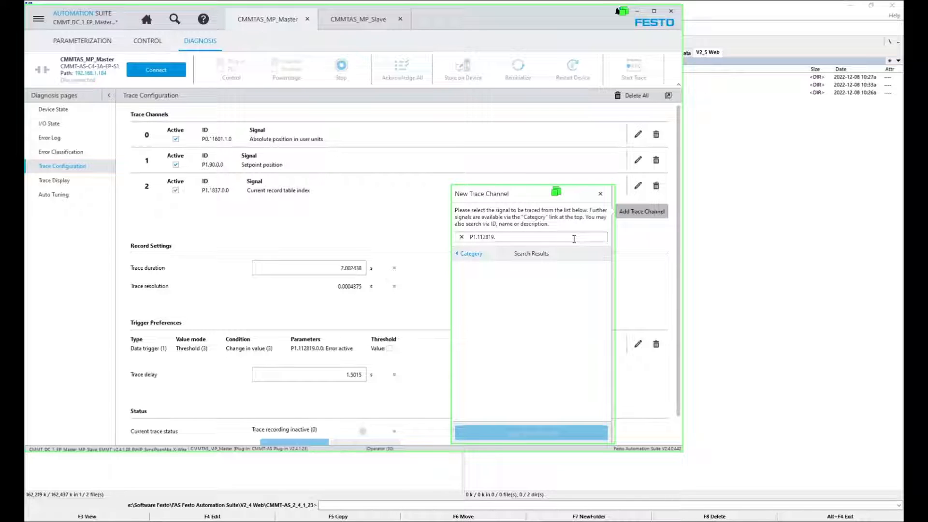
{"action": "left_click_drag", "start_coordinate": [576, 239], "coordinate": [452, 234]}
{"action": "type", "text": "Error"}
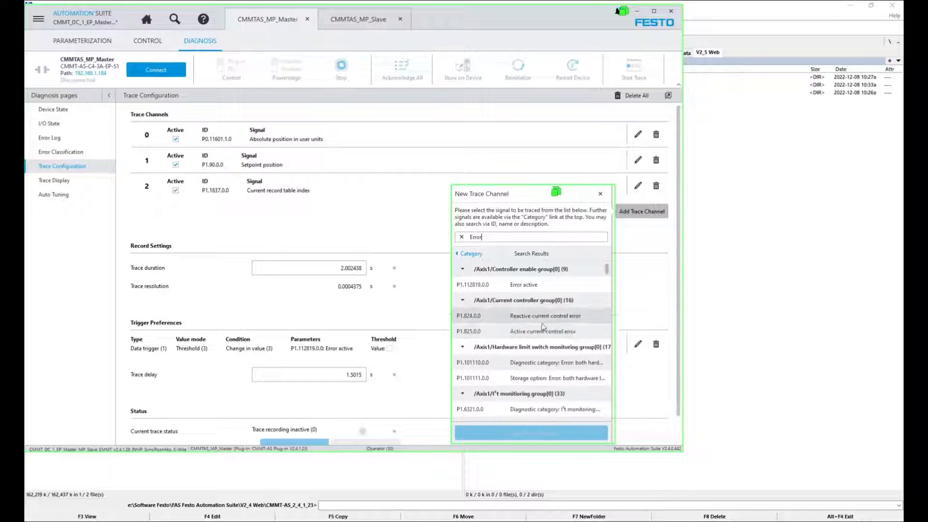
{"action": "left_click", "coordinate": [461, 237]}
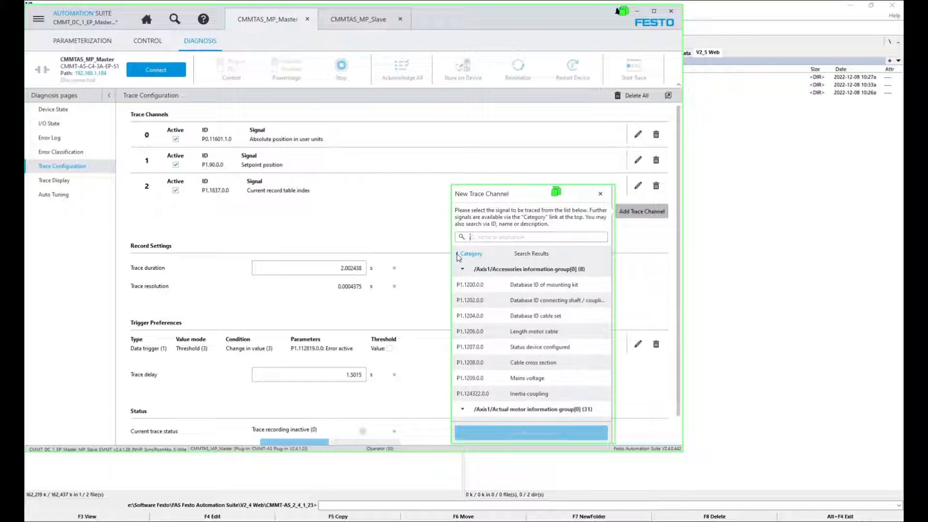
{"action": "left_click", "coordinate": [458, 254]}
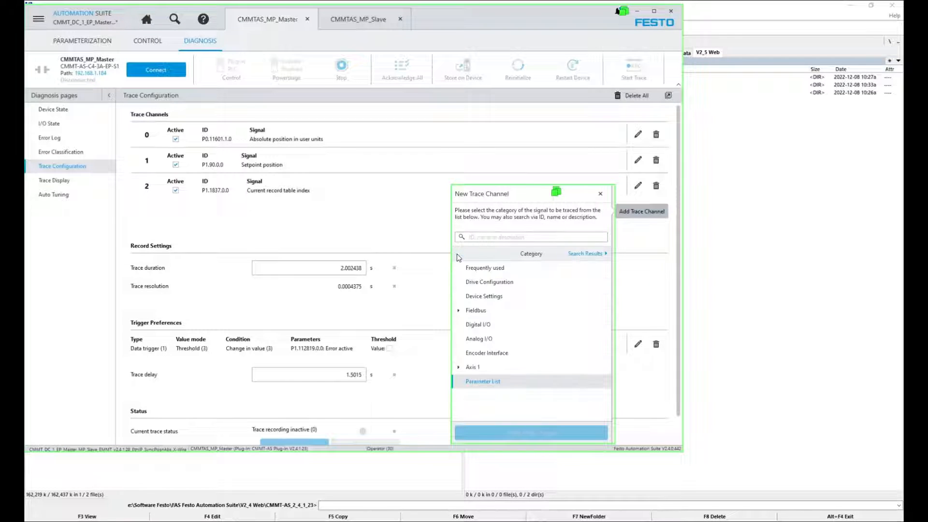
{"action": "left_click", "coordinate": [493, 269]}
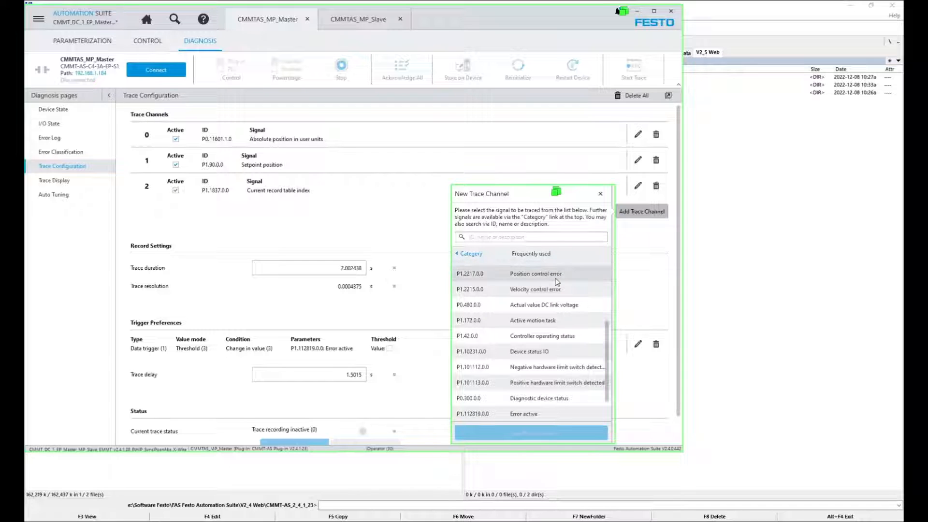
{"action": "left_click", "coordinate": [504, 415]}
{"action": "left_click", "coordinate": [507, 433]}
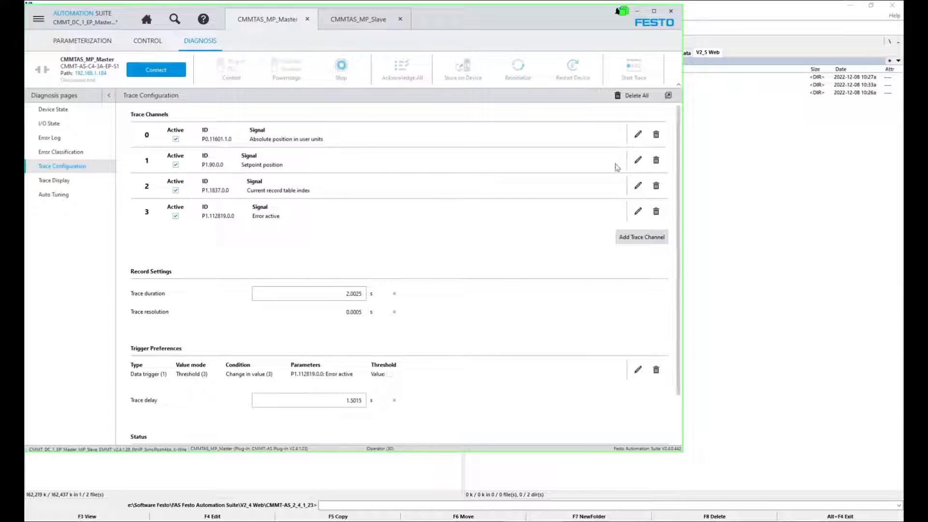
Step: Add a fifth trace channel for signal P1.1147061.0.0, STW1.6 Traverse Task Active
{"action": "left_click", "coordinate": [645, 239]}
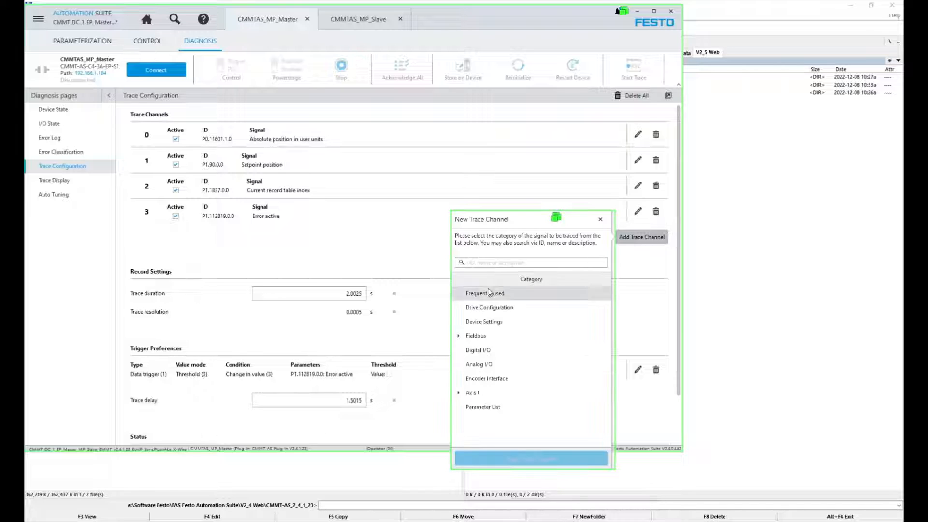
{"action": "left_click", "coordinate": [500, 264]}
{"action": "type", "text": "P1.1147061.0.0"}
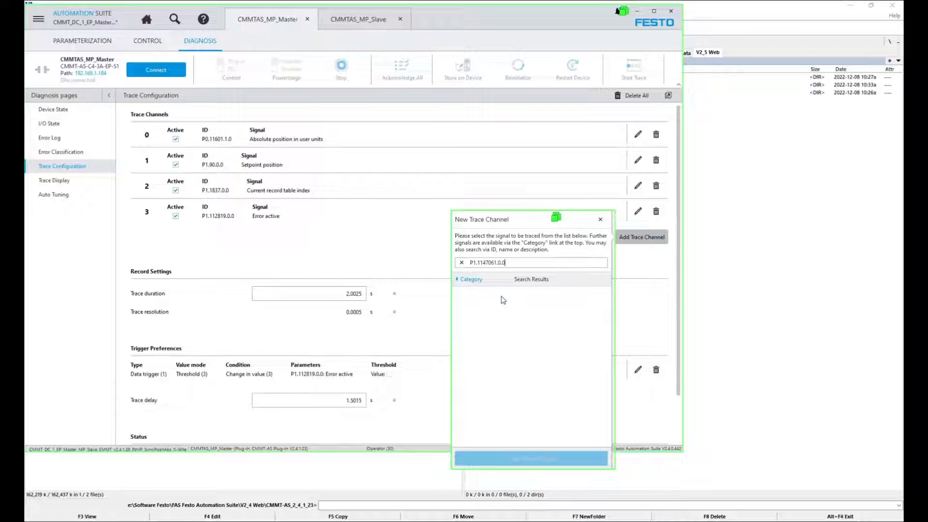
{"action": "left_click", "coordinate": [502, 310]}
{"action": "left_click", "coordinate": [497, 457]}
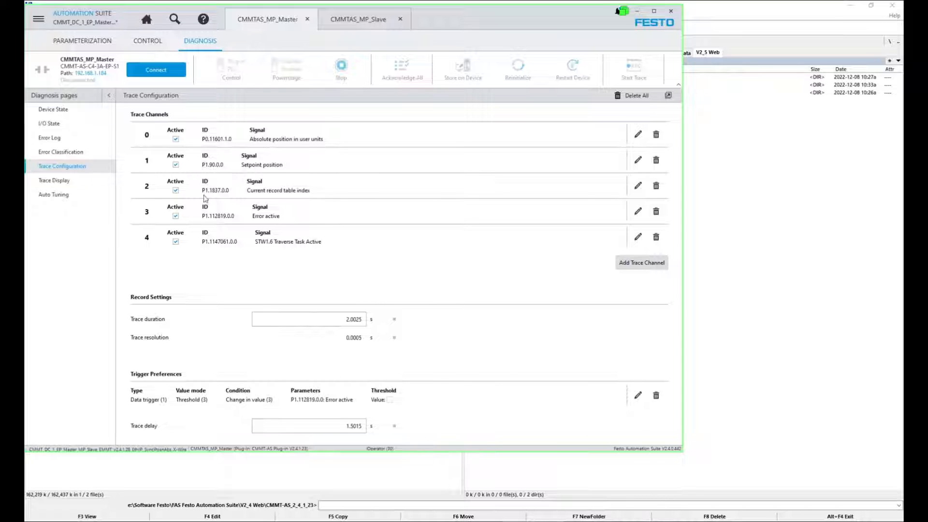
Step: Add a sixth trace channel for signal P1.1145121.0.0, ZSW1.12 Traversing Task Acknowledgement
{"action": "left_click", "coordinate": [655, 263]}
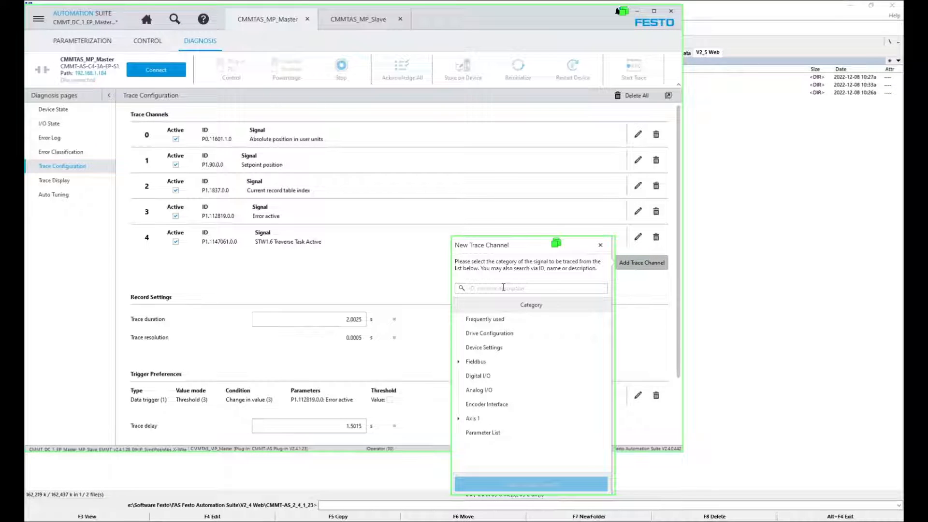
{"action": "left_click", "coordinate": [503, 287]}
{"action": "type", "text": "P1.1145121.0."}
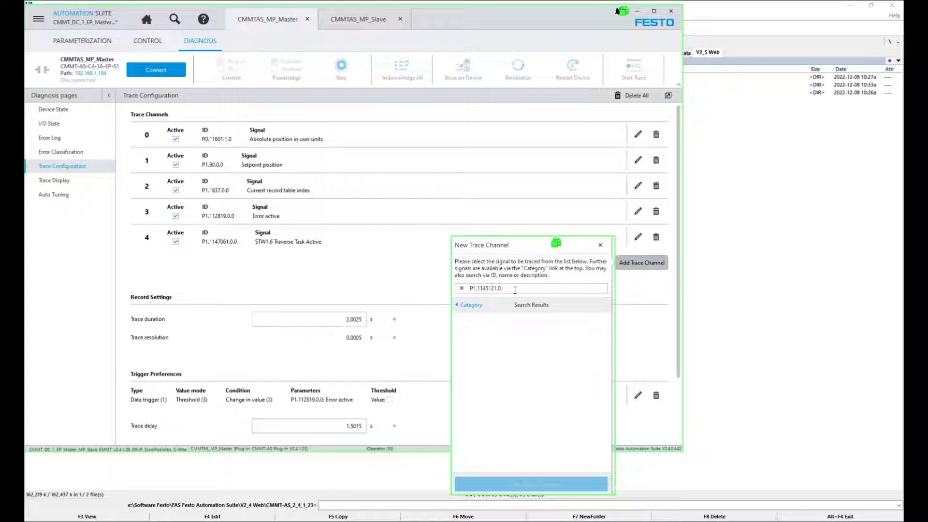
{"action": "type", "text": "0"}
{"action": "double_click", "coordinate": [567, 336]}
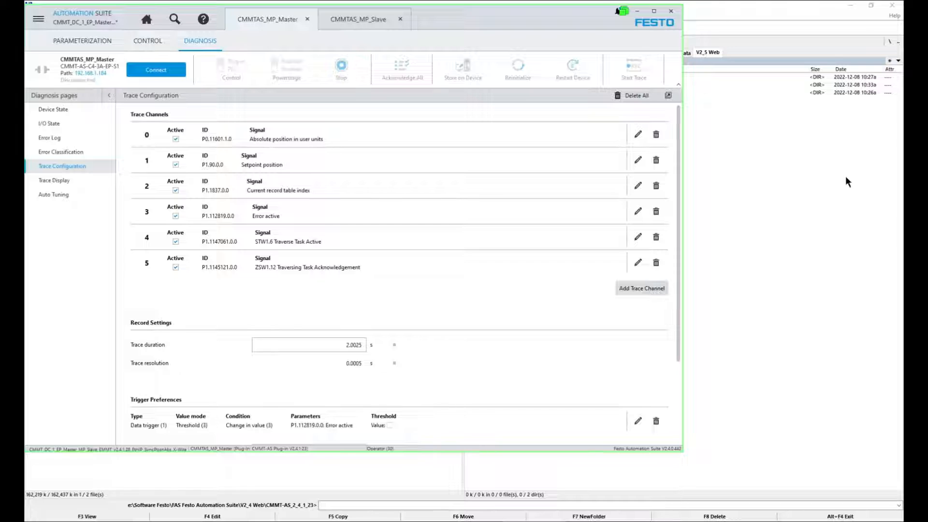
Step: Add a seventh trace channel for signal P1.171.0.0, Motion Manager status
{"action": "left_click", "coordinate": [642, 288]}
{"action": "left_click", "coordinate": [542, 314]}
{"action": "type", "text": "P1.171.0.0"}
{"action": "double_click", "coordinate": [542, 345]}
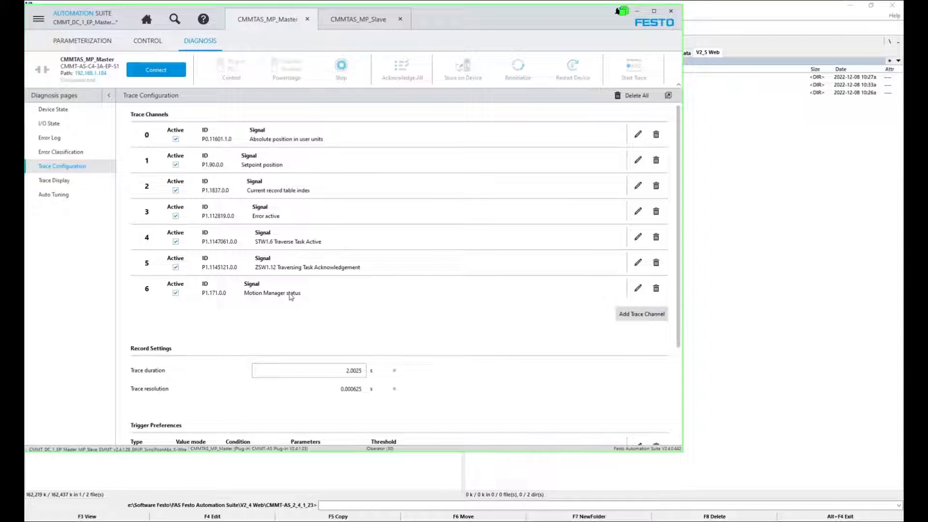
Step: Set the trace duration in the record settings to 4.0 s
{"action": "left_click", "coordinate": [335, 368]}
{"action": "type", "text": "4.0"}
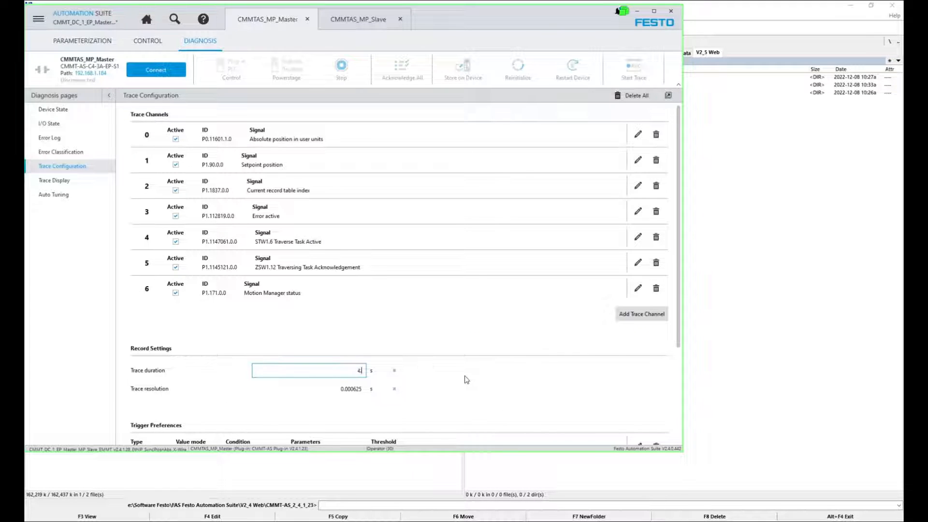
{"action": "key", "text": "Return"}
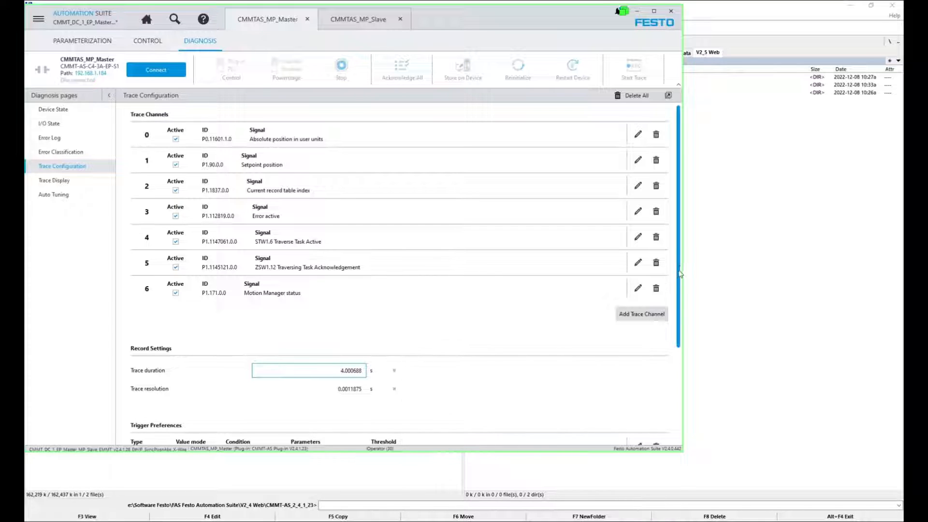
Step: Open the Error active data trigger in the trigger preferences for editing
{"action": "scroll", "coordinate": [679, 319], "scroll_direction": "down", "scroll_amount": 3}
{"action": "scroll", "coordinate": [679, 321], "scroll_direction": "down", "scroll_amount": 1}
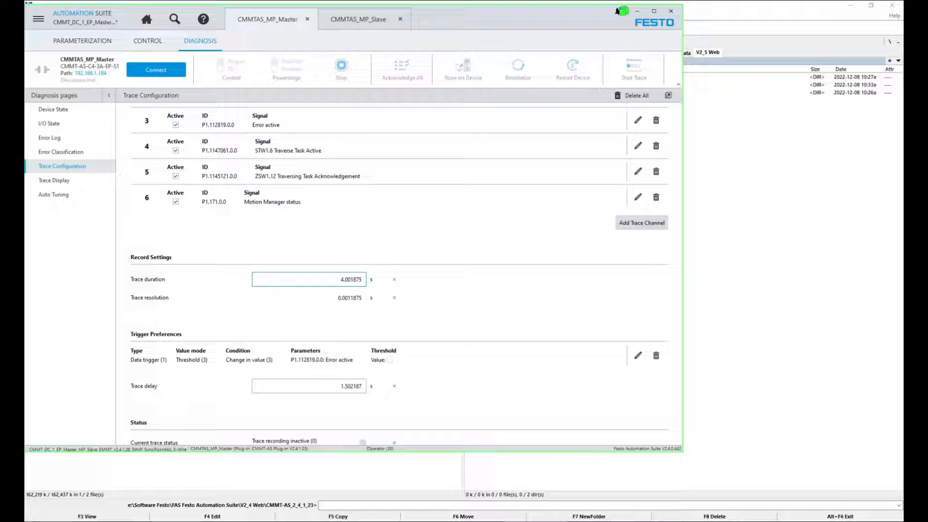
{"action": "left_click", "coordinate": [639, 357]}
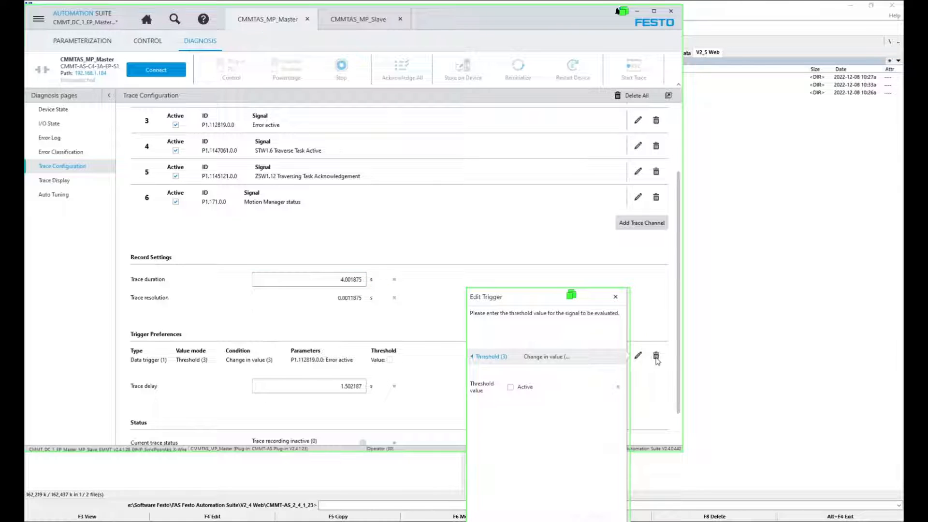
Step: Delete the existing Error active data trigger from the master's trace configuration
{"action": "left_click", "coordinate": [657, 360]}
{"action": "left_click", "coordinate": [657, 360]}
{"action": "left_click", "coordinate": [438, 265]}
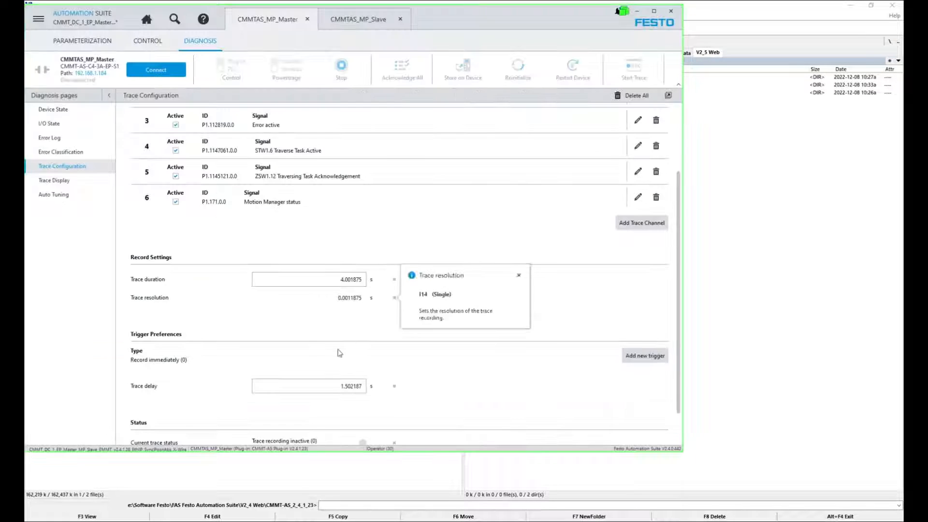
Step: Add a data trigger on P1.1147070.0.0 (STW1.7 Fault Acknowledge) with the rising edge condition and an active threshold value
{"action": "left_click", "coordinate": [645, 355]}
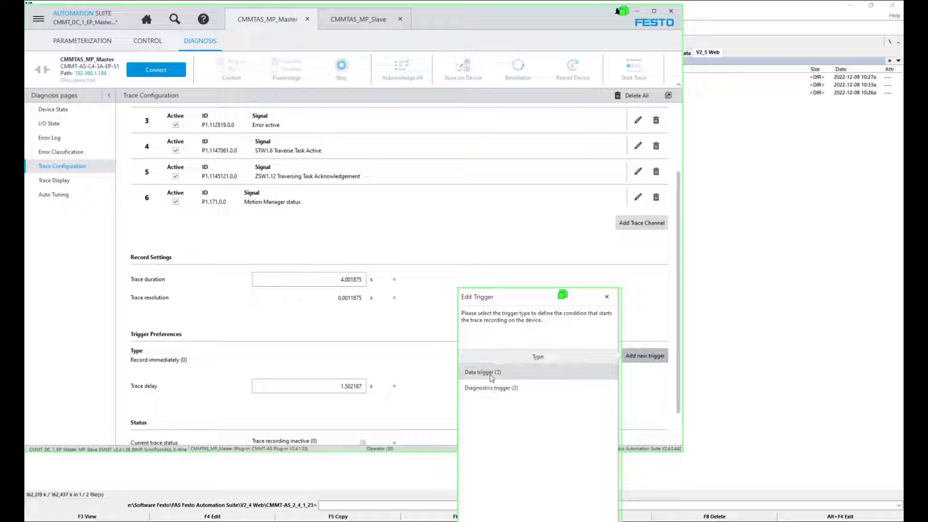
{"action": "left_click", "coordinate": [491, 373]}
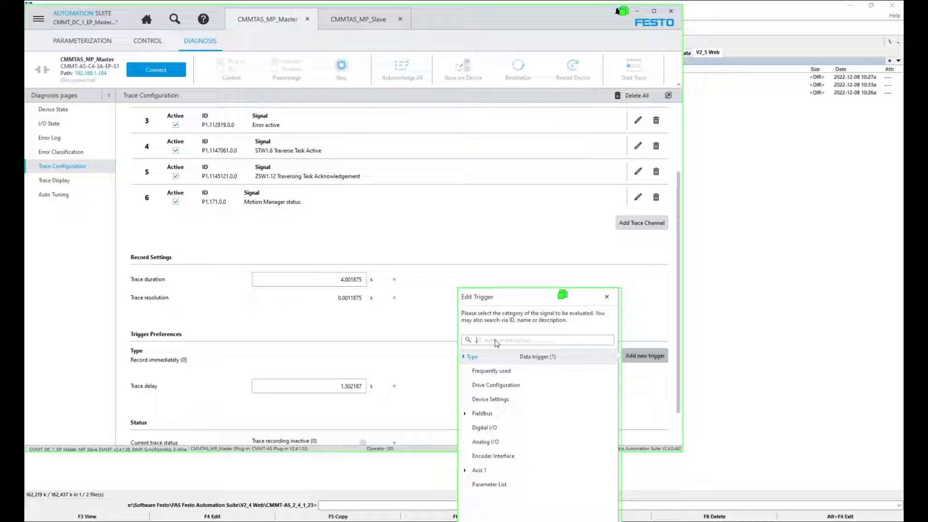
{"action": "type", "text": "P1.1147070.0.0"}
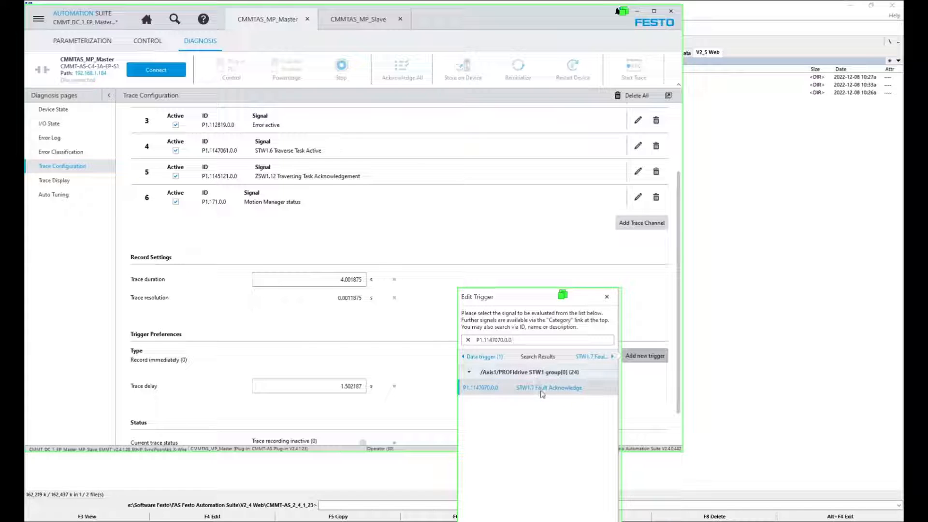
{"action": "left_click", "coordinate": [542, 387]}
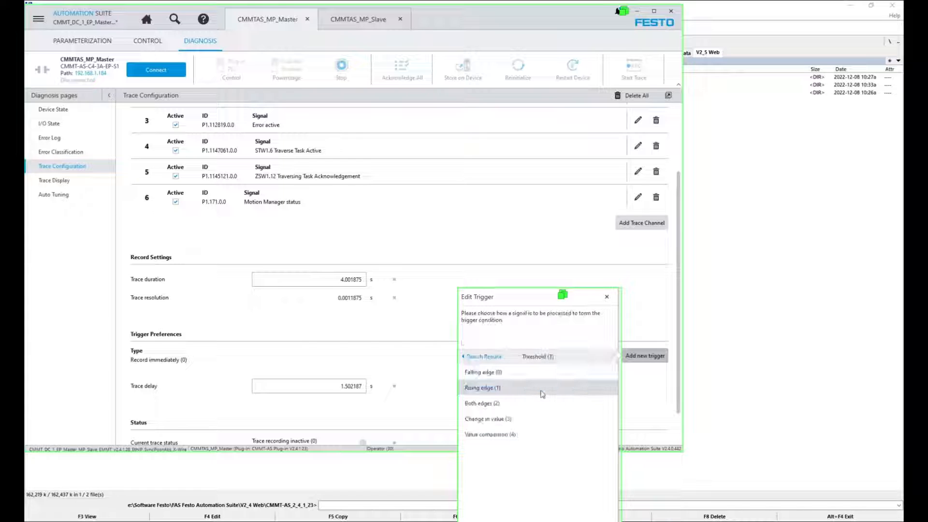
{"action": "left_click", "coordinate": [493, 388]}
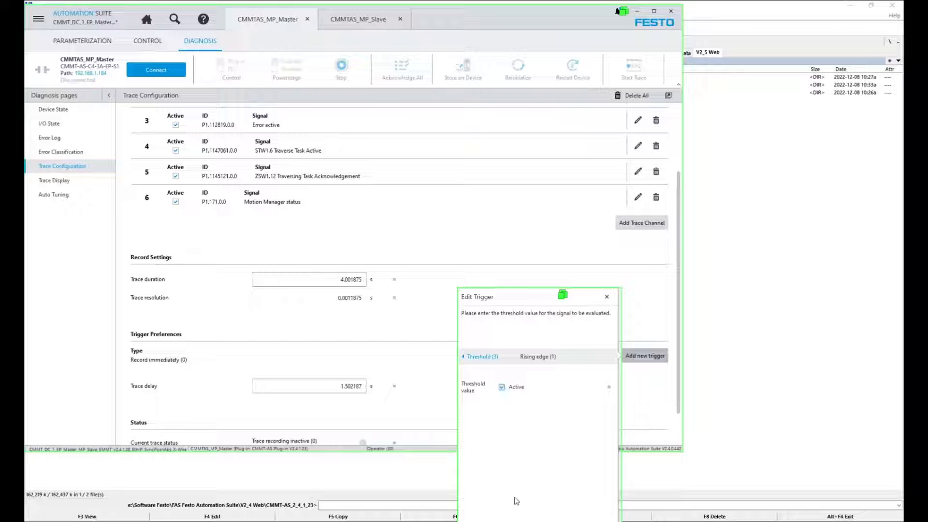
{"action": "left_click", "coordinate": [372, 402]}
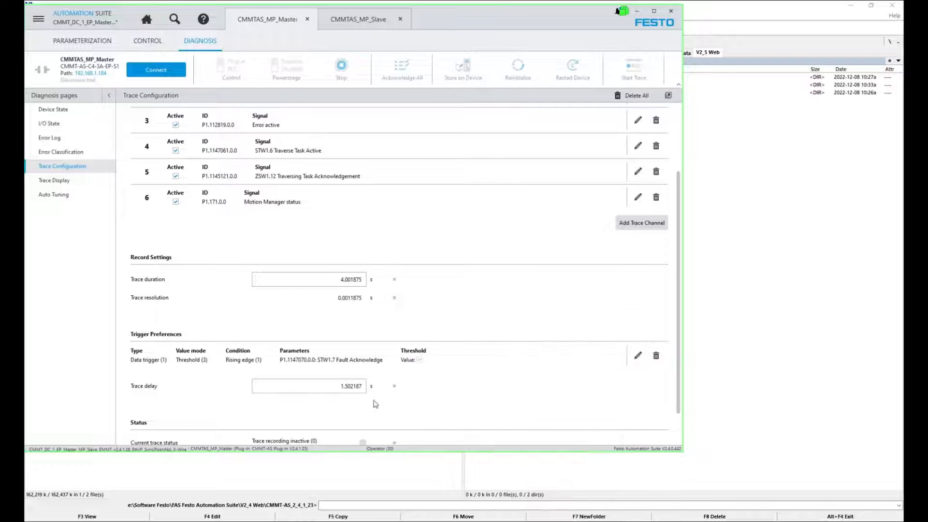
Step: Set the trigger's trace delay to 0.501125 s and save the project
{"action": "left_click", "coordinate": [336, 387]}
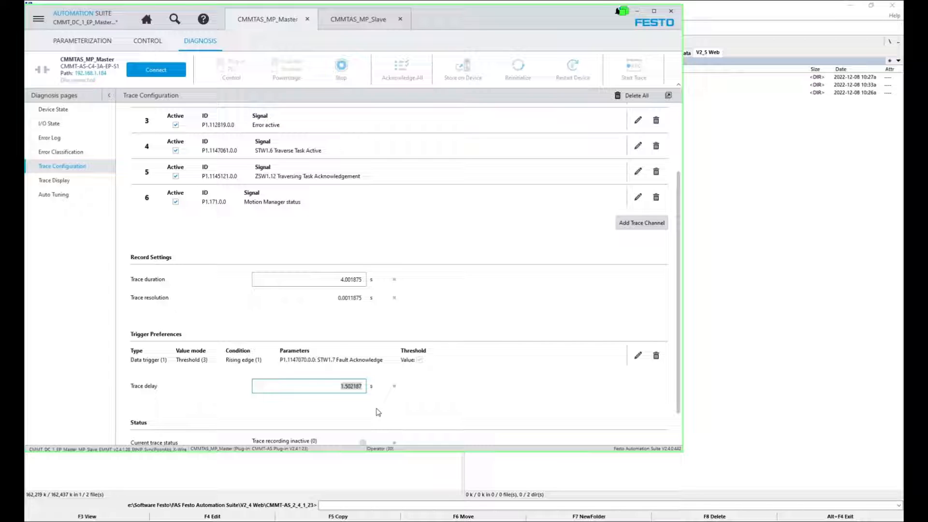
{"action": "type", "text": ".0"}
{"action": "key", "text": "Return"}
{"action": "scroll", "coordinate": [441, 407], "scroll_direction": "down", "scroll_amount": 1}
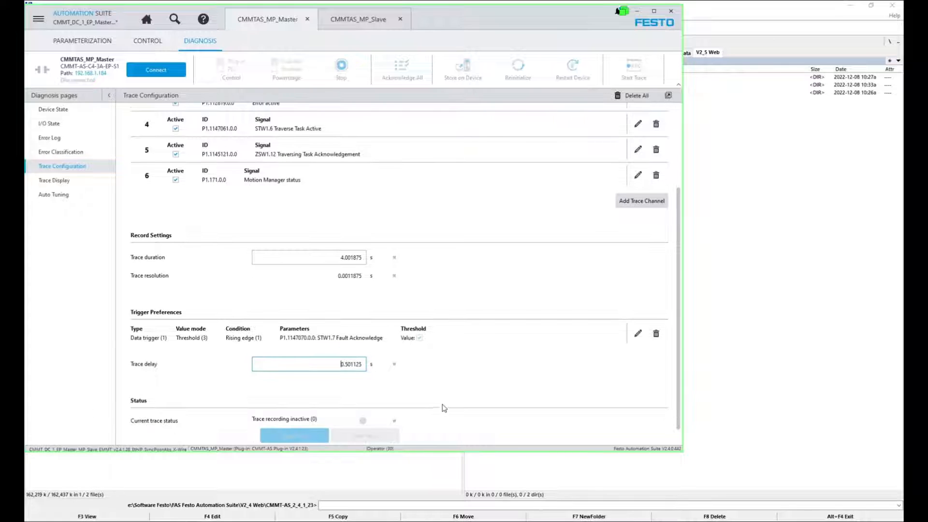
{"action": "left_click", "coordinate": [38, 18]}
{"action": "left_click", "coordinate": [49, 158]}
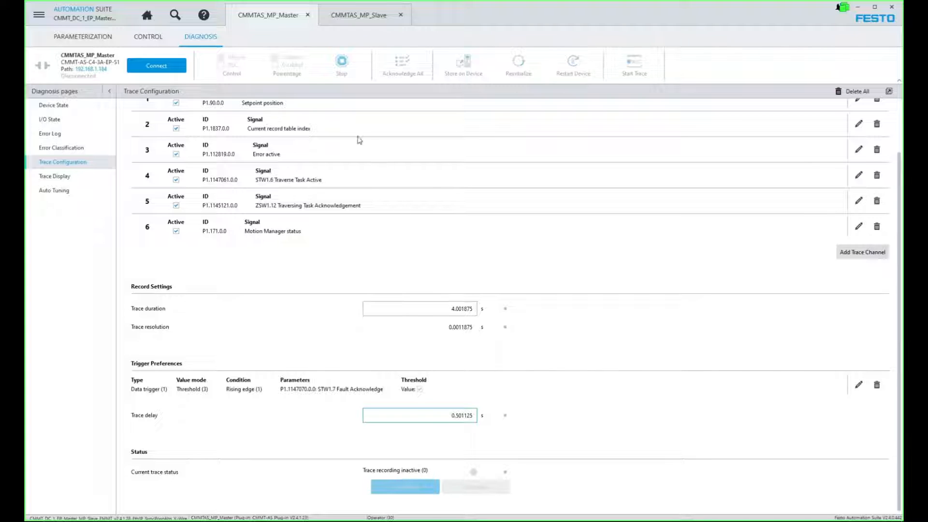
Step: Open the PROFIdrive Extended Process Data settings of CMMTAS_MP_Slave, widening the list of parameter pages
{"action": "left_click", "coordinate": [352, 21]}
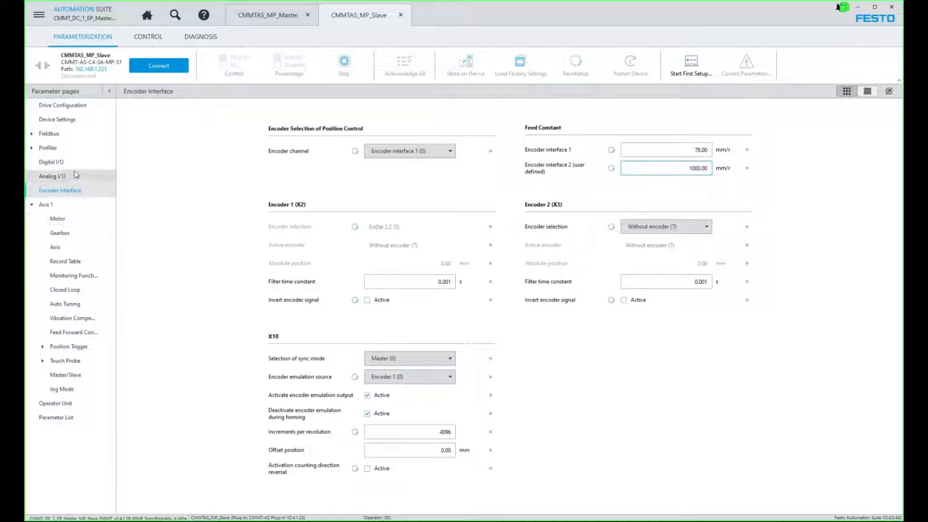
{"action": "left_click", "coordinate": [32, 134]}
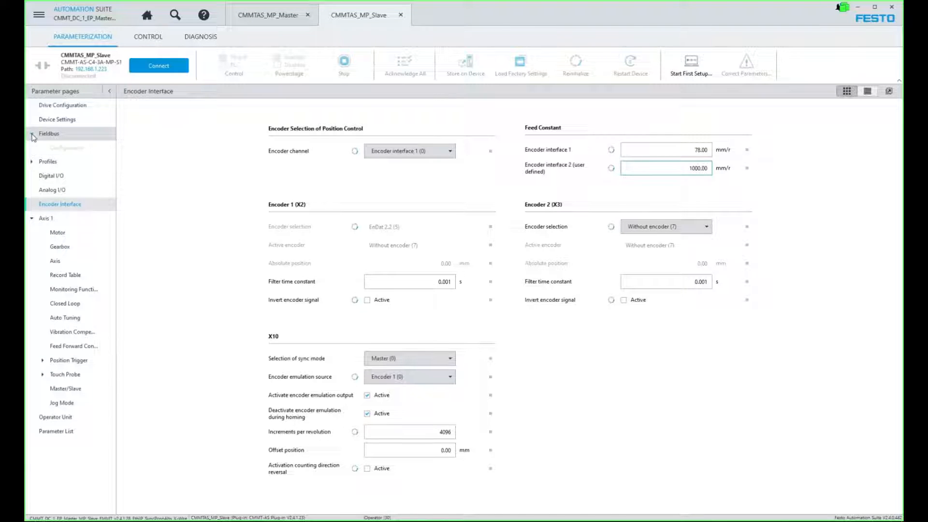
{"action": "left_click", "coordinate": [31, 205]}
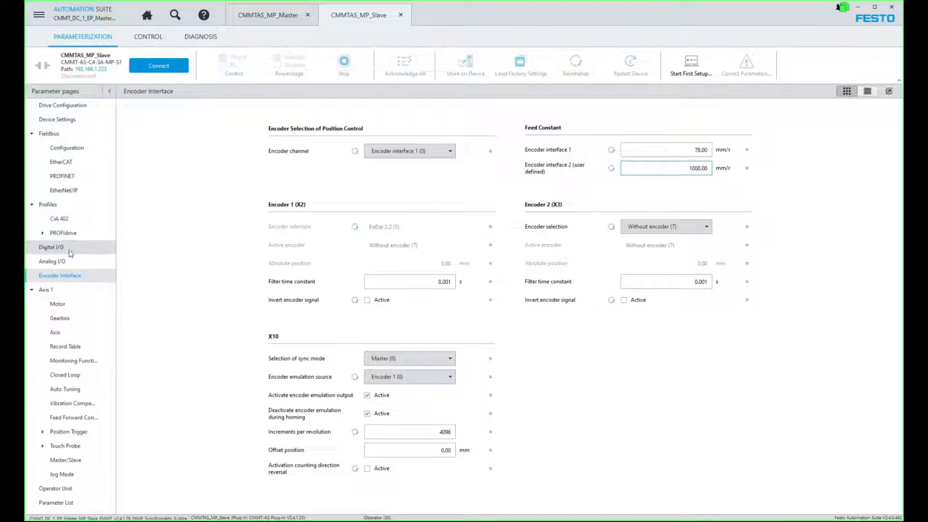
{"action": "left_click", "coordinate": [43, 233]}
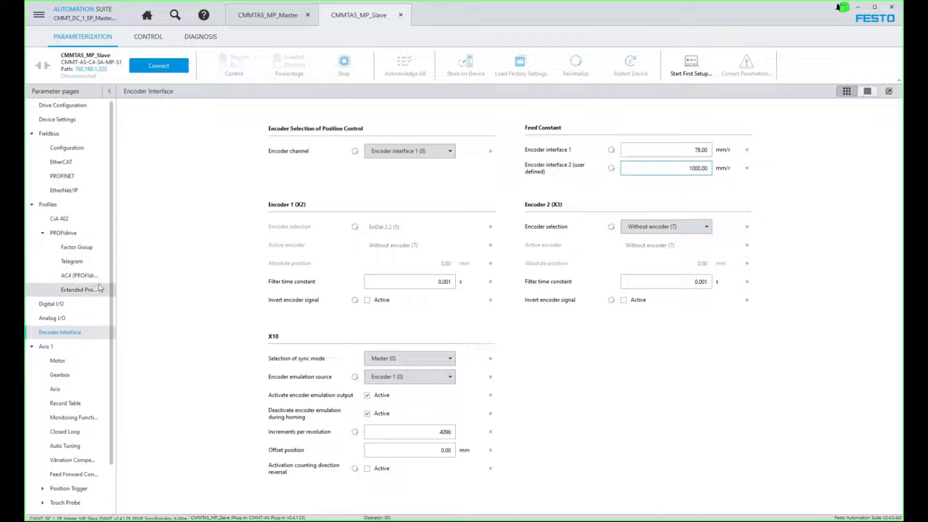
{"action": "left_click_drag", "start_coordinate": [114, 264], "coordinate": [137, 265]}
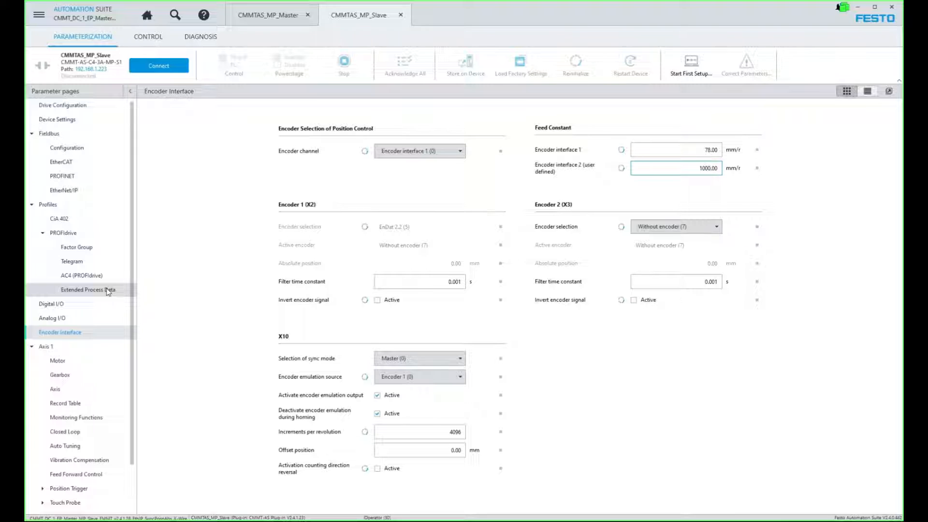
{"action": "left_click", "coordinate": [108, 291]}
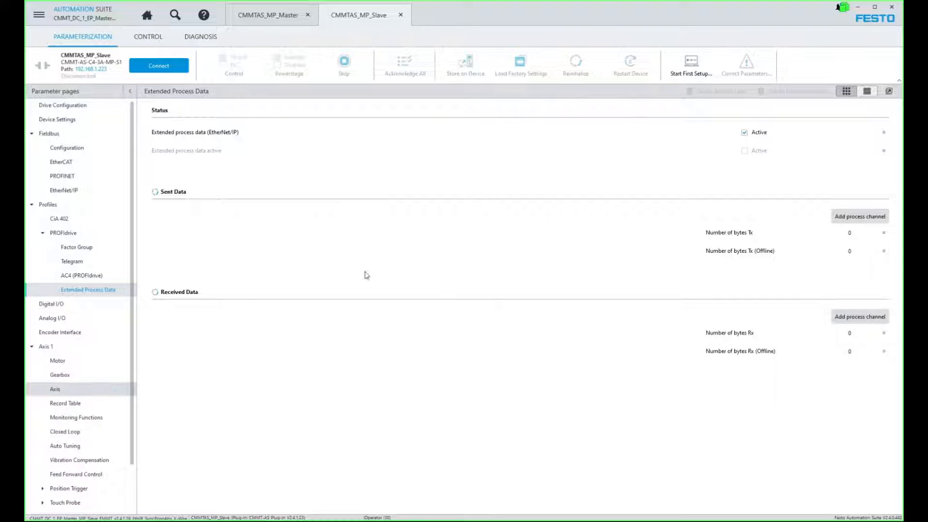
Step: Add parameter P1.4643.0.0 (Monitoring window encoder monitoring) as a process channel in the slave's sent data
{"action": "left_click", "coordinate": [855, 217]}
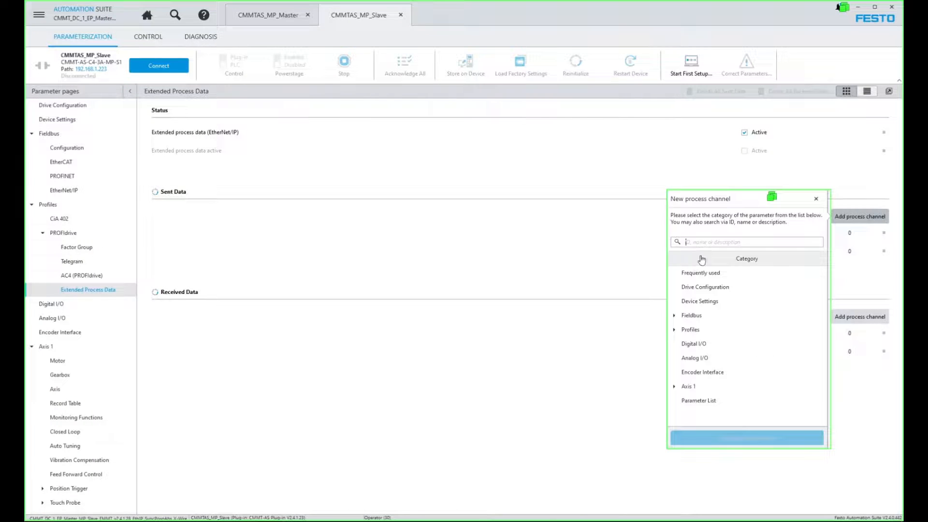
{"action": "type", "text": "P1.4643.0.0"}
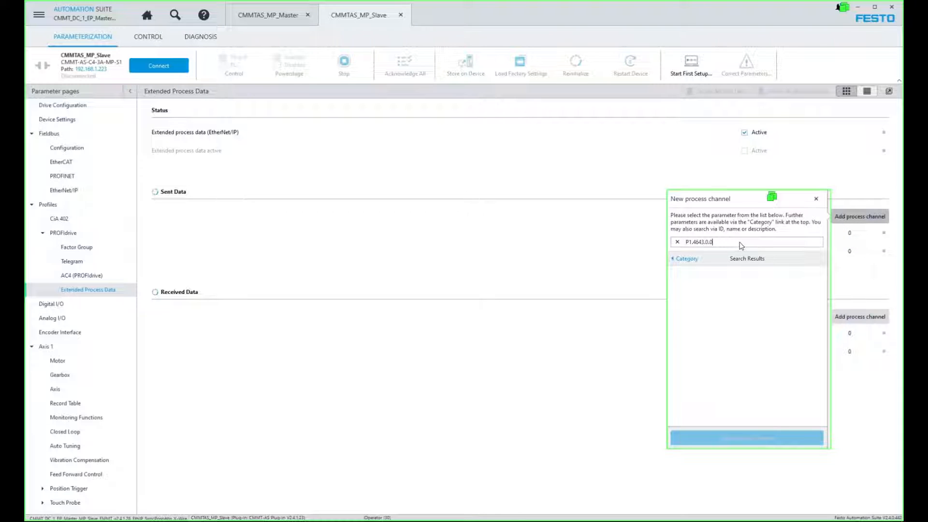
{"action": "left_click", "coordinate": [687, 258]}
{"action": "left_click", "coordinate": [711, 292]}
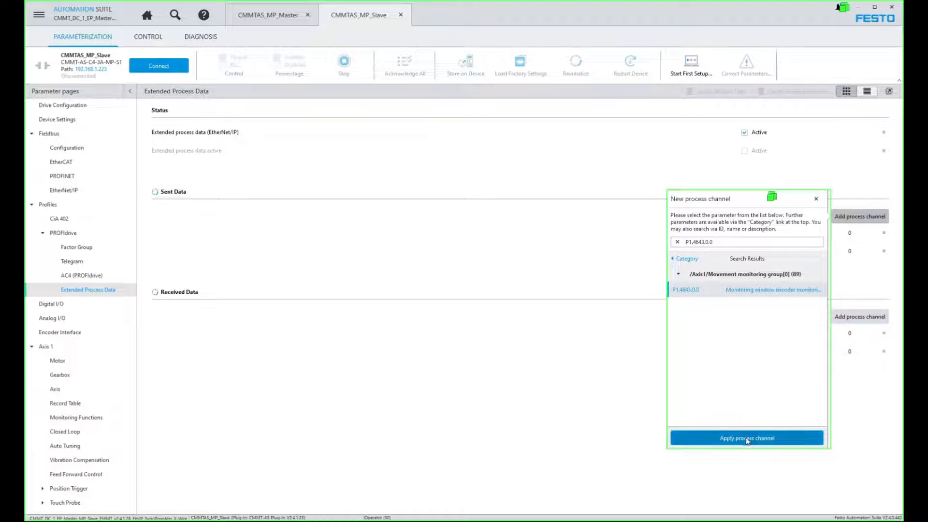
{"action": "key", "text": "Return"}
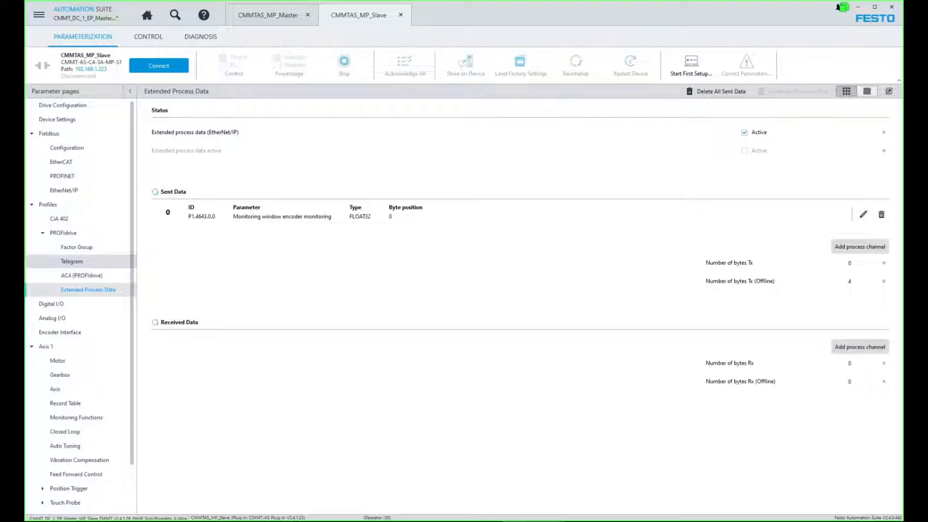
{"action": "left_click", "coordinate": [861, 247]}
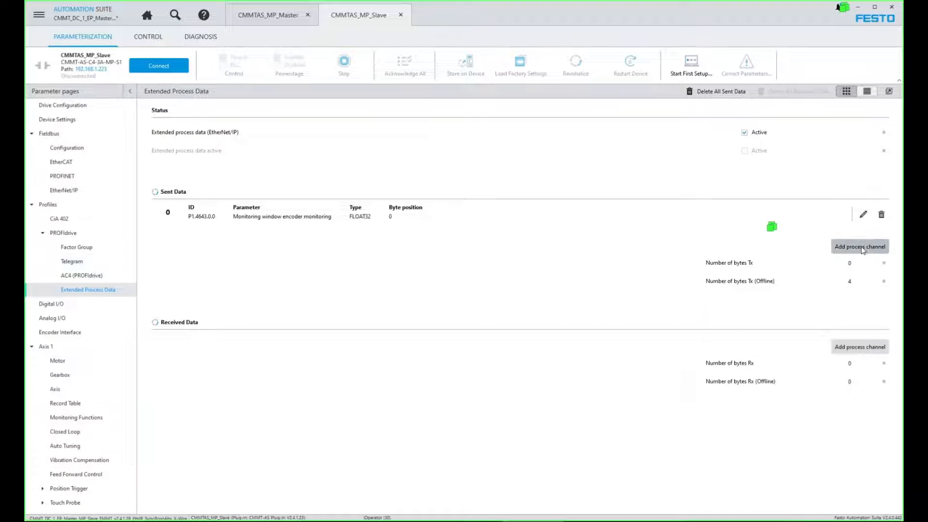
{"action": "left_click", "coordinate": [773, 270]}
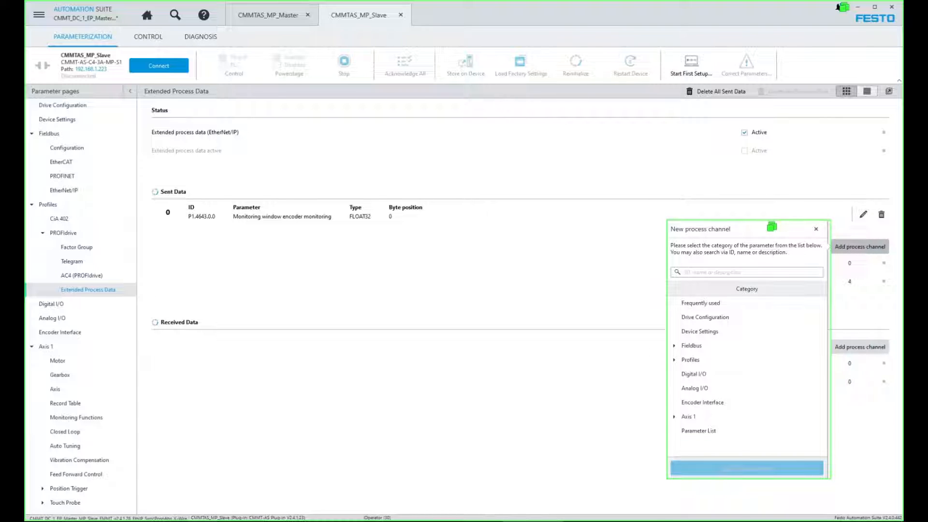
{"action": "type", "text": "P1.128.0.0"}
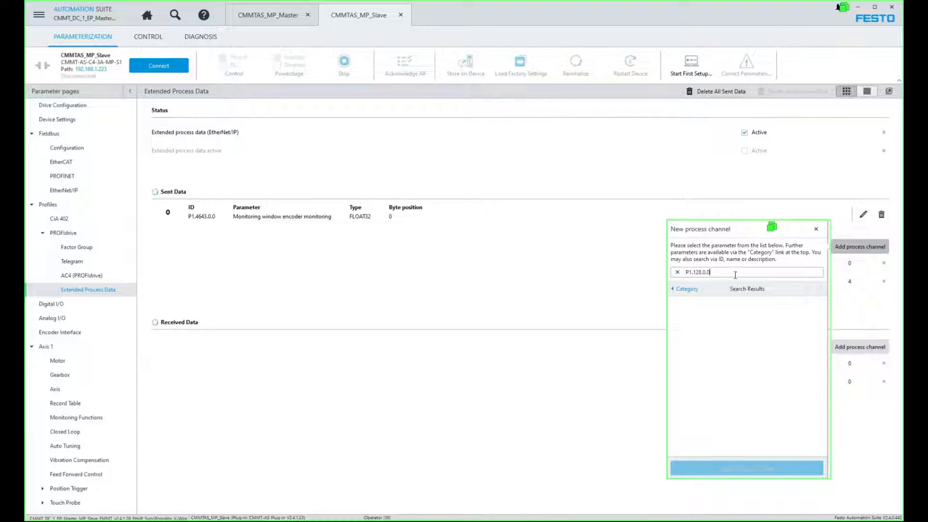
{"action": "key", "text": "Escape"}
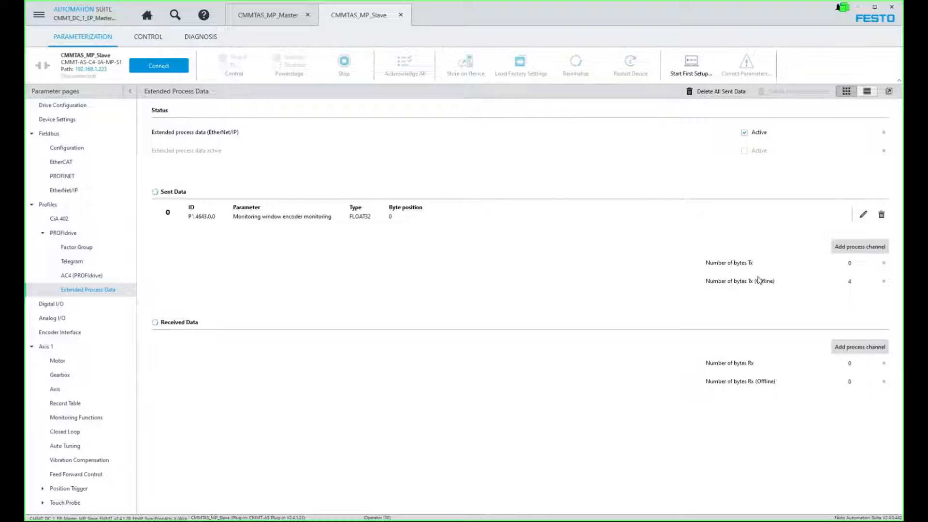
Step: Add parameter P1.128.0.0 (Actual position value encoder channel 1) as a process channel in the sent data
{"action": "left_click", "coordinate": [863, 247]}
{"action": "type", "text": "P1.128.0.0"}
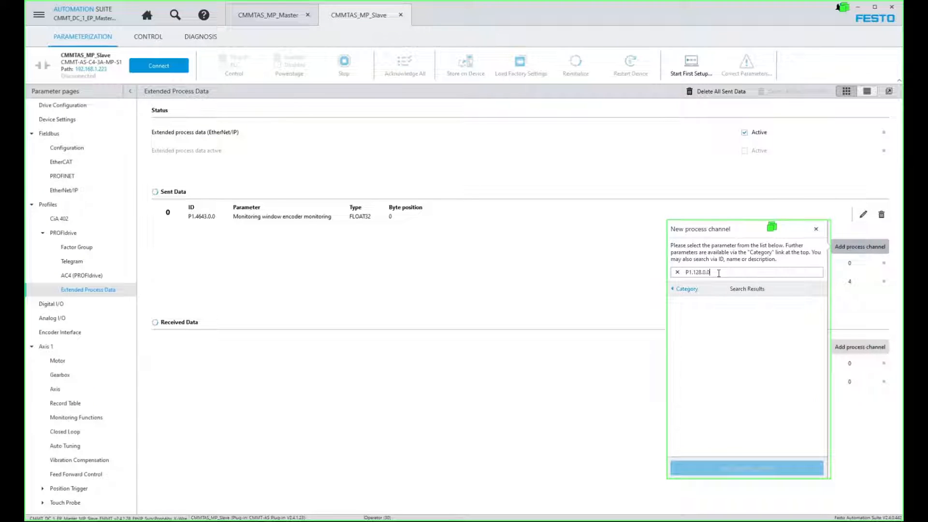
{"action": "left_click", "coordinate": [735, 320]}
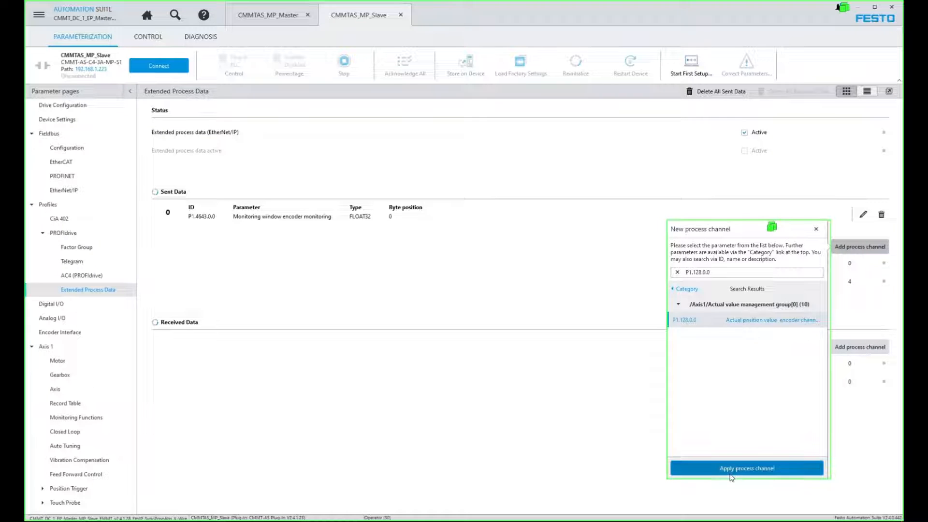
{"action": "left_click", "coordinate": [730, 472]}
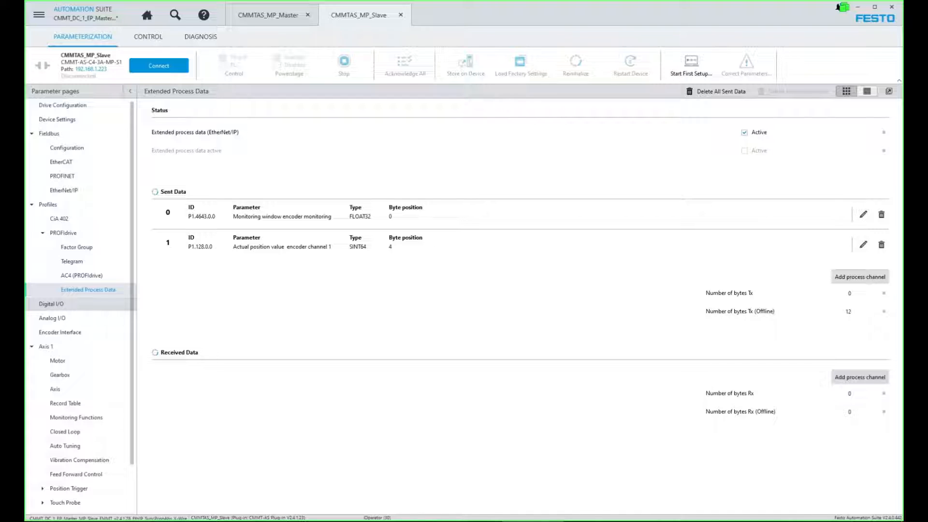
Step: Add parameter P0.11601.1.0 (Absolute position in user units) as a process channel in the sent data
{"action": "left_click", "coordinate": [867, 282]}
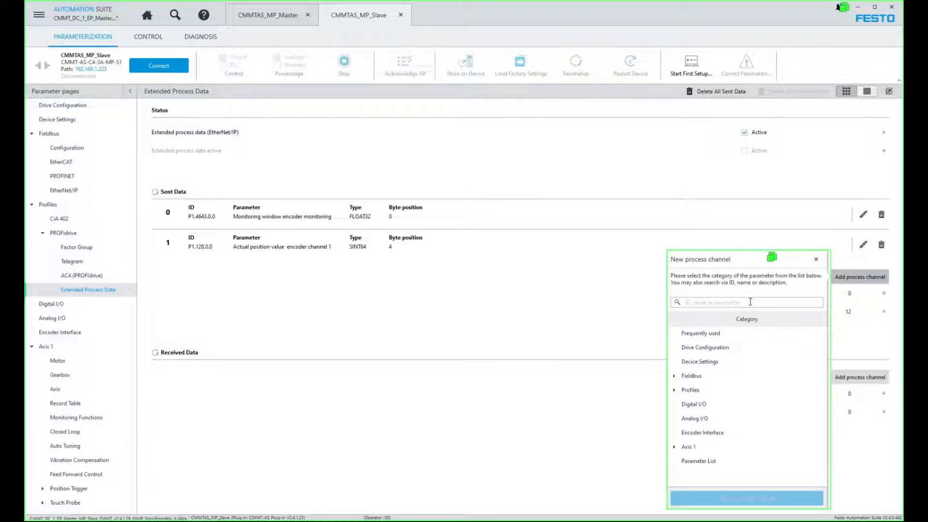
{"action": "left_click", "coordinate": [749, 302]}
{"action": "type", "text": "P0.11601.1.0"}
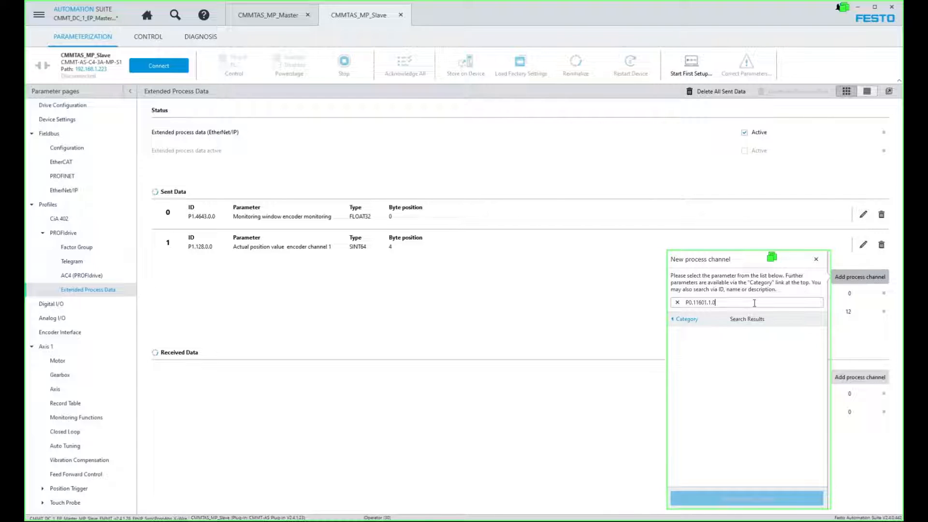
{"action": "key", "text": "Return"}
{"action": "left_click", "coordinate": [771, 349]}
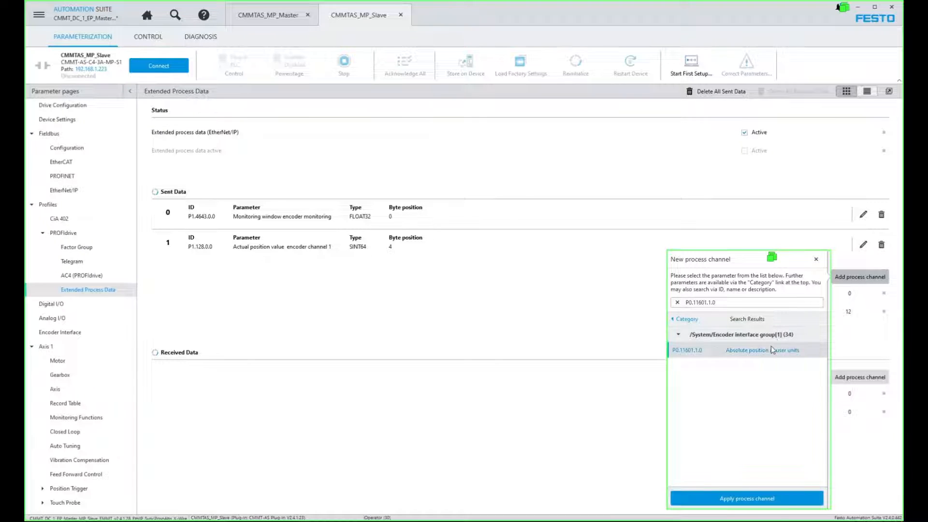
{"action": "left_click", "coordinate": [779, 499]}
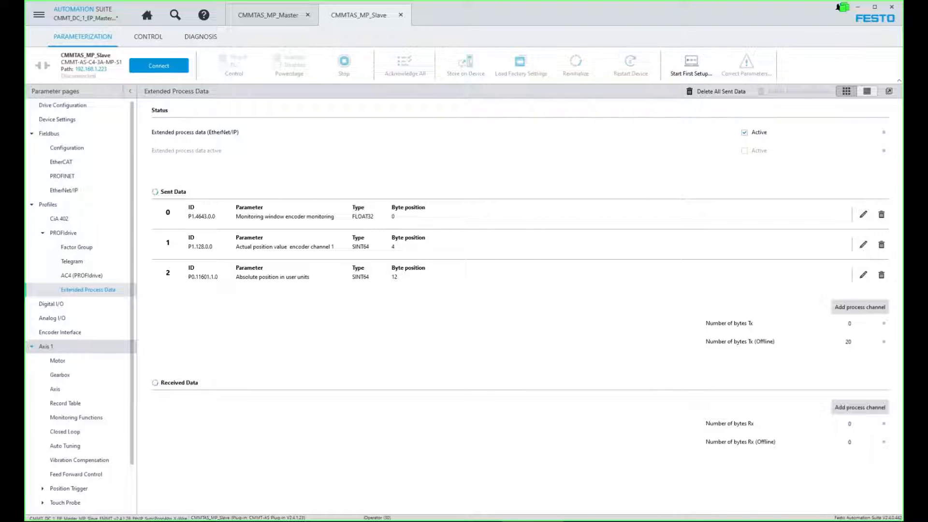
Step: Add parameter P1.85607.0.0 (Status, type Status Gear In) as a process channel in the sent data
{"action": "left_click", "coordinate": [859, 308]}
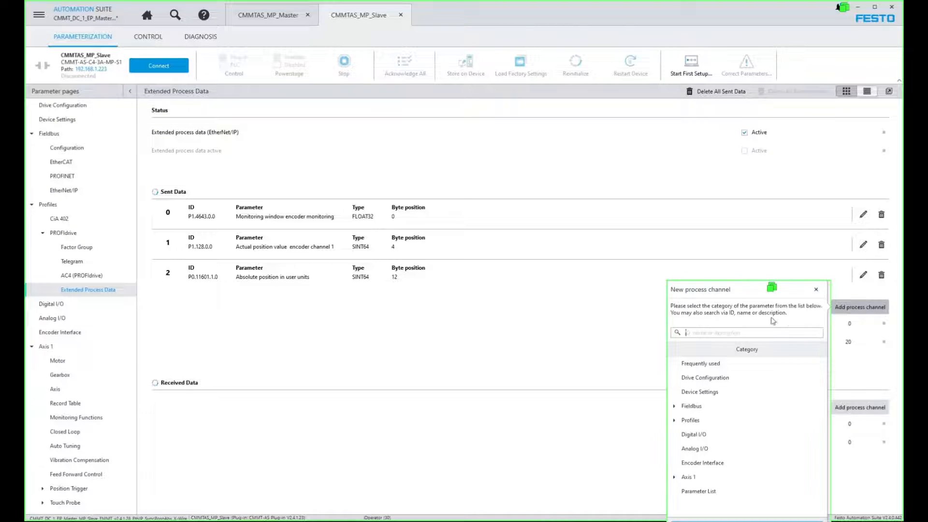
{"action": "type", "text": "P1.85607.0.0"}
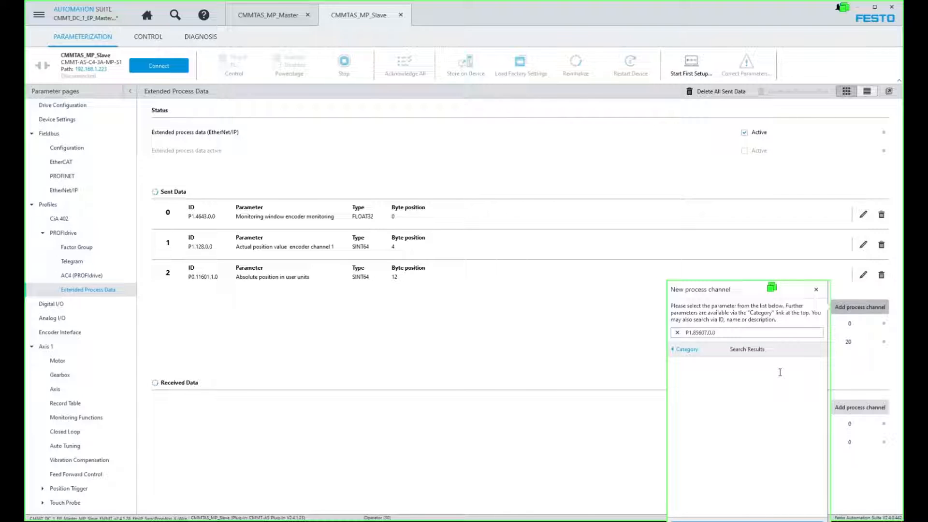
{"action": "left_click", "coordinate": [732, 380]}
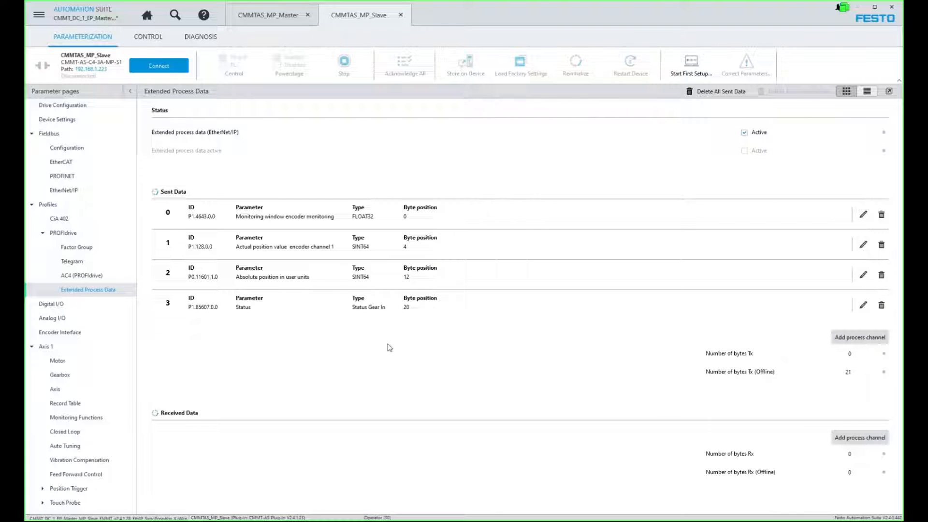
Step: Save the project and open the slave drive's Encoder Interface parameters
{"action": "left_click", "coordinate": [39, 14]}
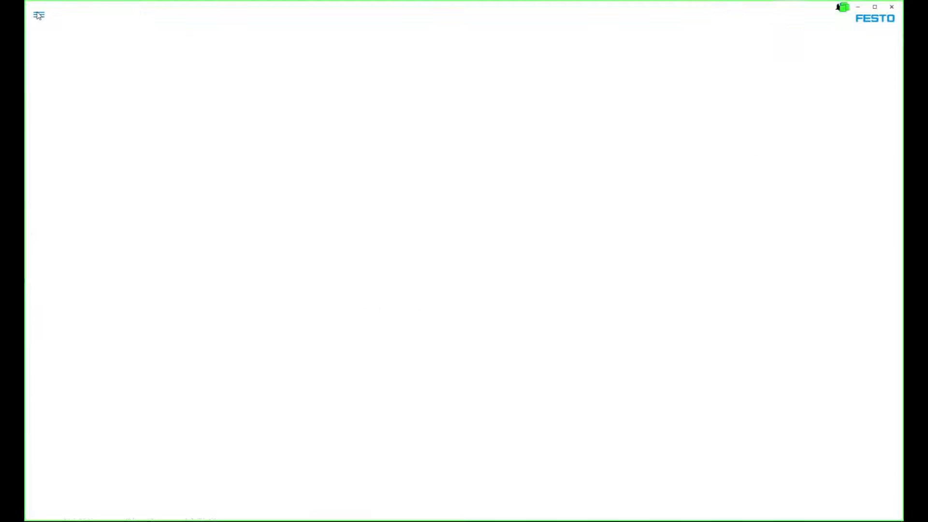
{"action": "left_click", "coordinate": [38, 153]}
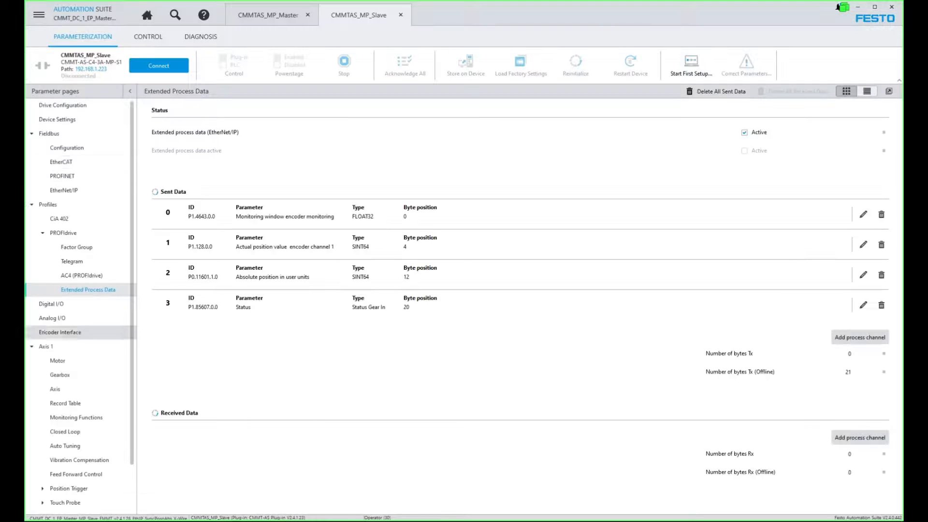
{"action": "left_click", "coordinate": [78, 334]}
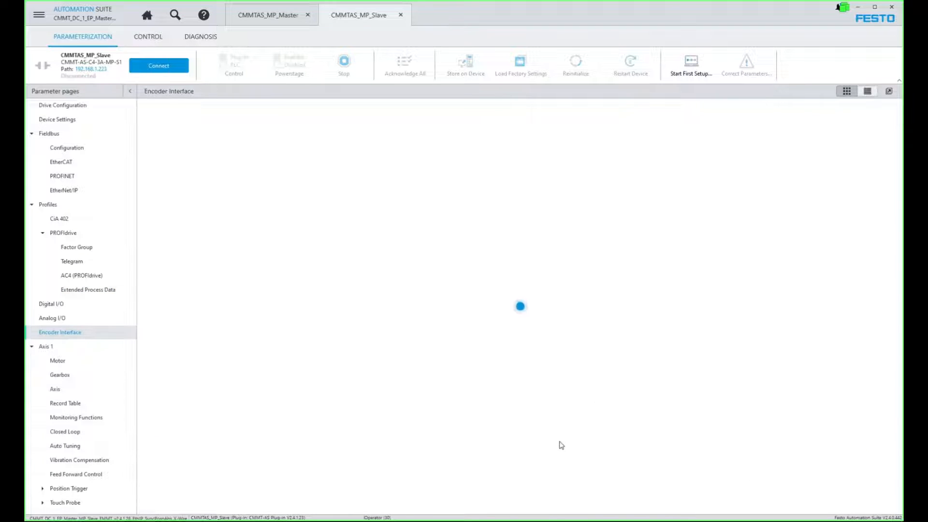
Step: Switch to Windows Photo Viewer to examine the master/slave layout image and its X10 to X3 cross wiring, and return to Festo Automation Suite
{"action": "left_click", "coordinate": [874, 8]}
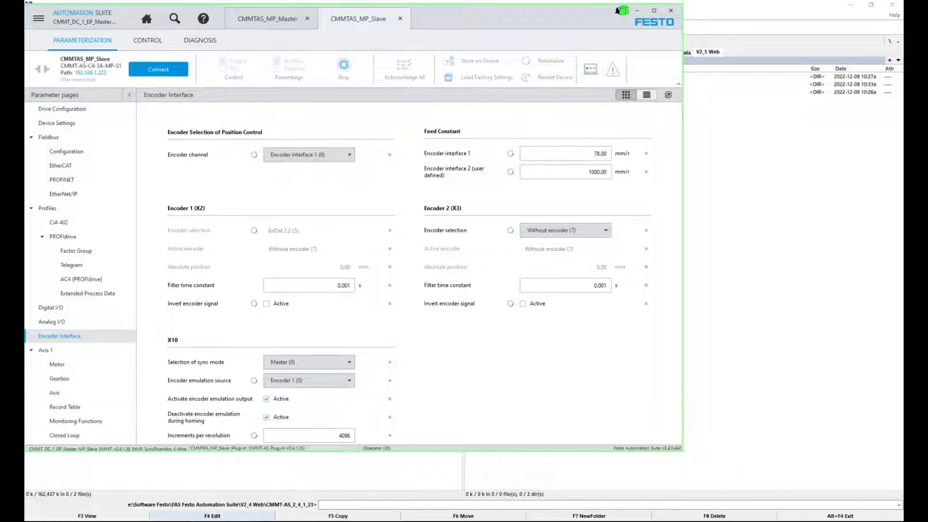
{"action": "left_click", "coordinate": [268, 520]}
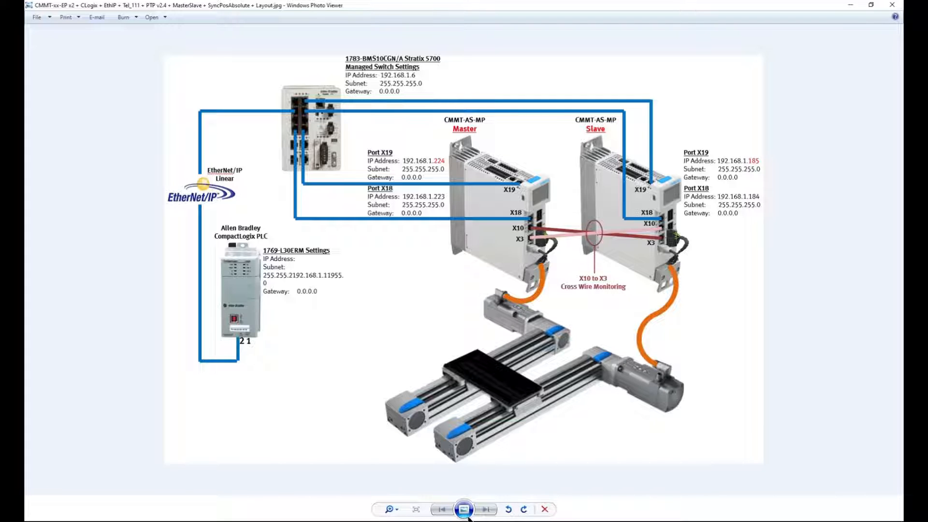
{"action": "mouse_move", "coordinate": [463, 511]}
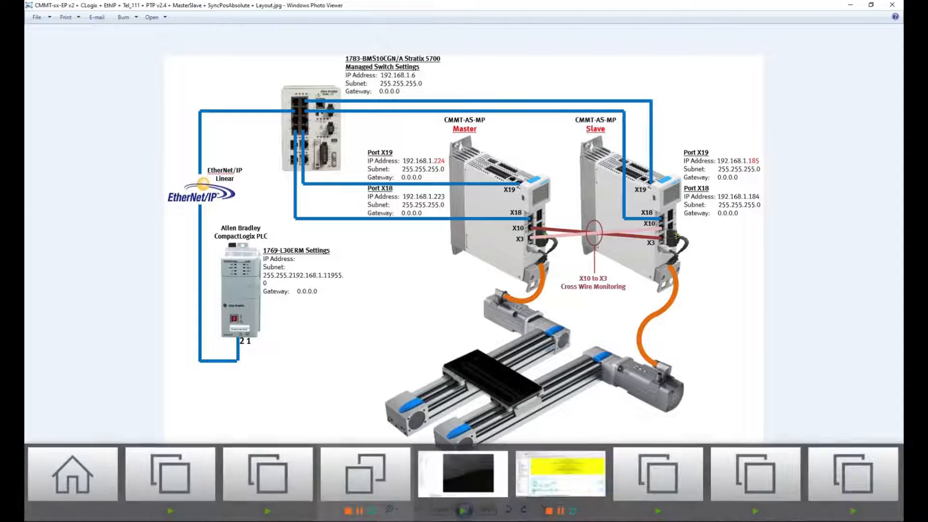
{"action": "left_click", "coordinate": [365, 475]}
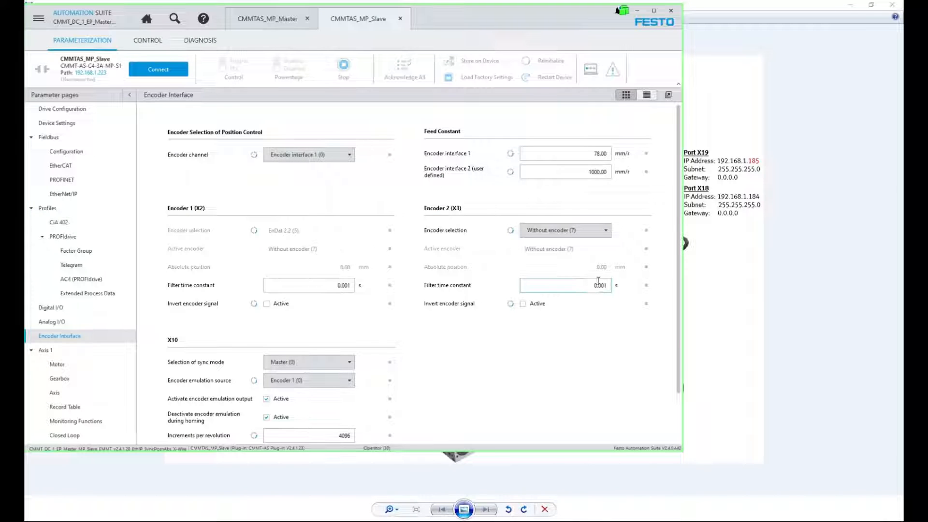
Step: Check the axis feed constant in the drive configuration and set the slave's user-defined encoder interface 2 feed constant to 78 mm/r
{"action": "left_click", "coordinate": [72, 110]}
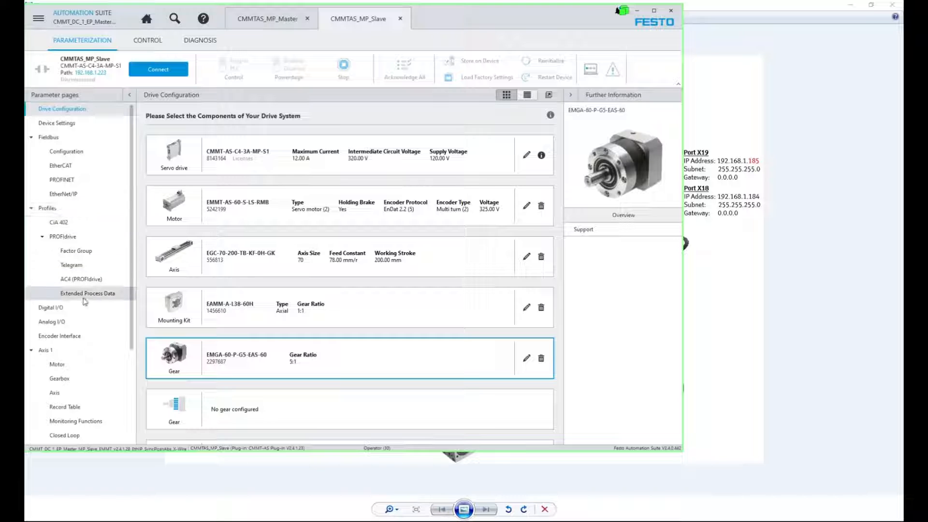
{"action": "left_click", "coordinate": [59, 338]}
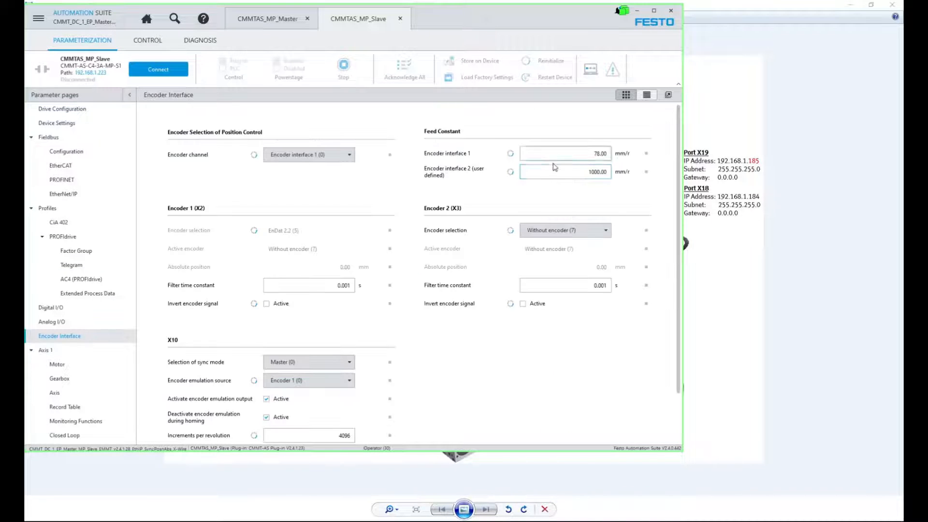
{"action": "double_click", "coordinate": [589, 172]}
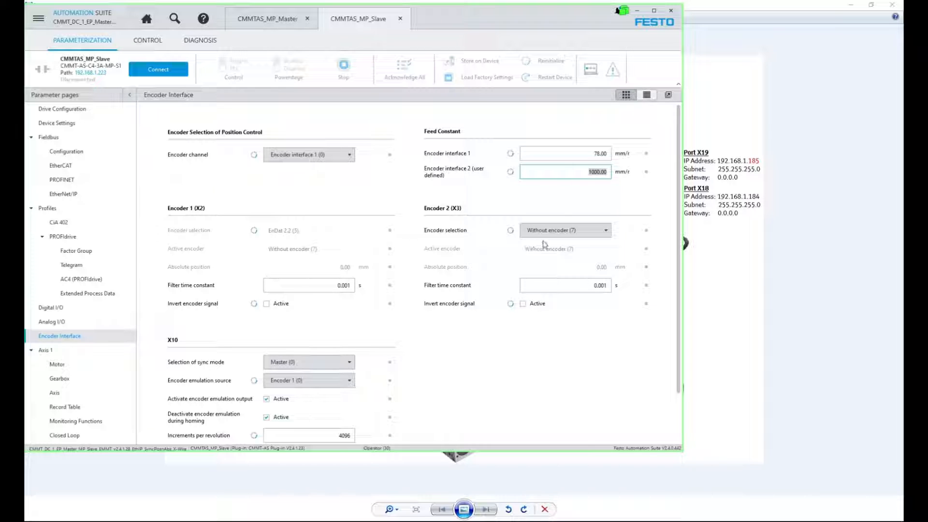
{"action": "type", "text": "78"}
{"action": "left_click", "coordinate": [608, 212]}
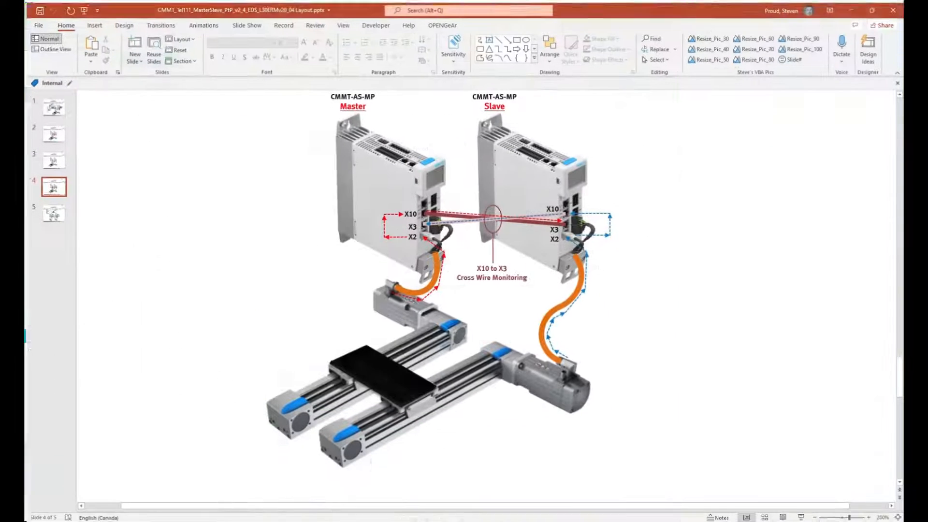
{"action": "left_click", "coordinate": [850, 9]}
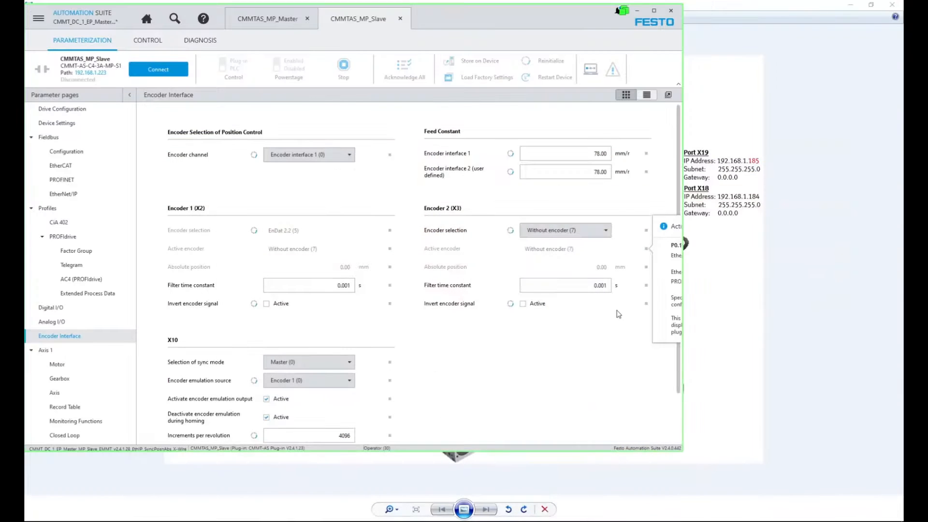
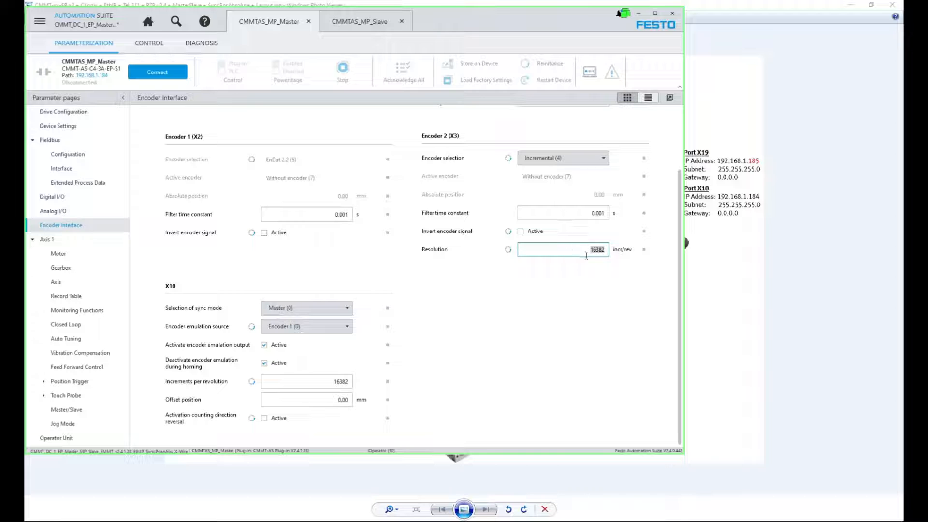
Step: Return to the slave drive CMMTAS_MP_Slave and save the project
{"action": "left_click", "coordinate": [366, 22]}
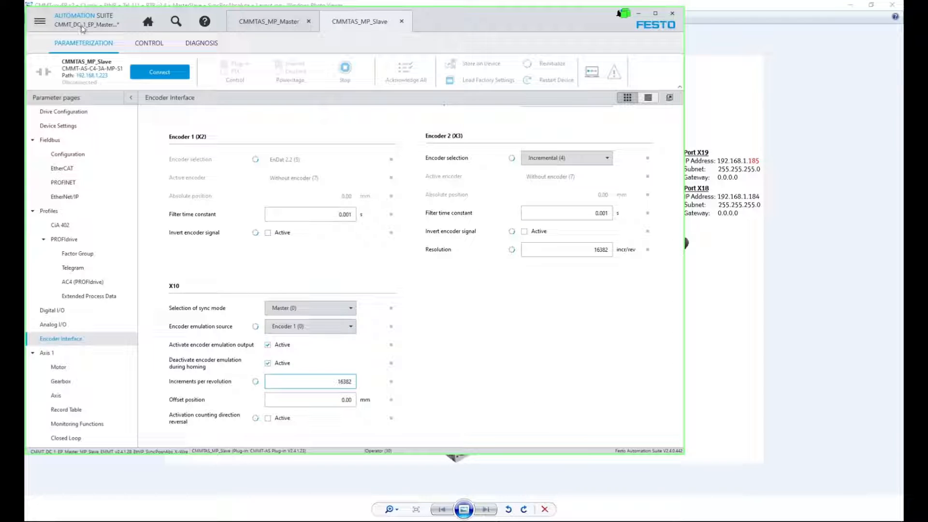
{"action": "left_click", "coordinate": [40, 21]}
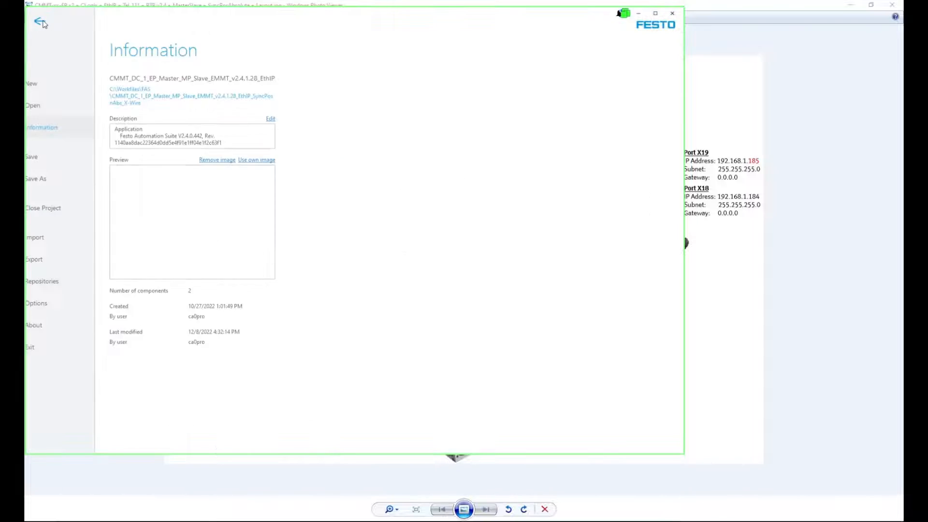
{"action": "left_click", "coordinate": [53, 157]}
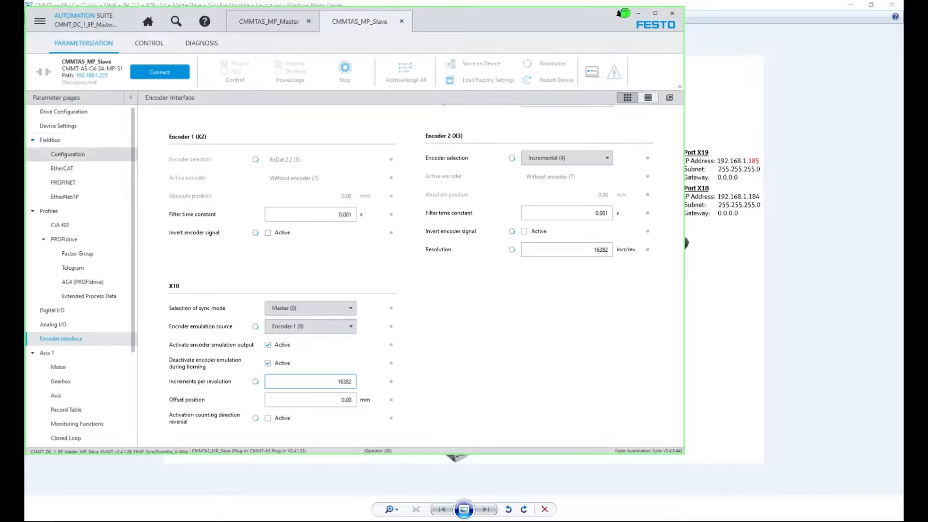
Step: Start a new Gear In/out (35) motion task as record set 1 of the slave, with Gear In Mode Synchronous Position Absolute (1)
{"action": "scroll", "coordinate": [82, 338], "scroll_direction": "down", "scroll_amount": 4}
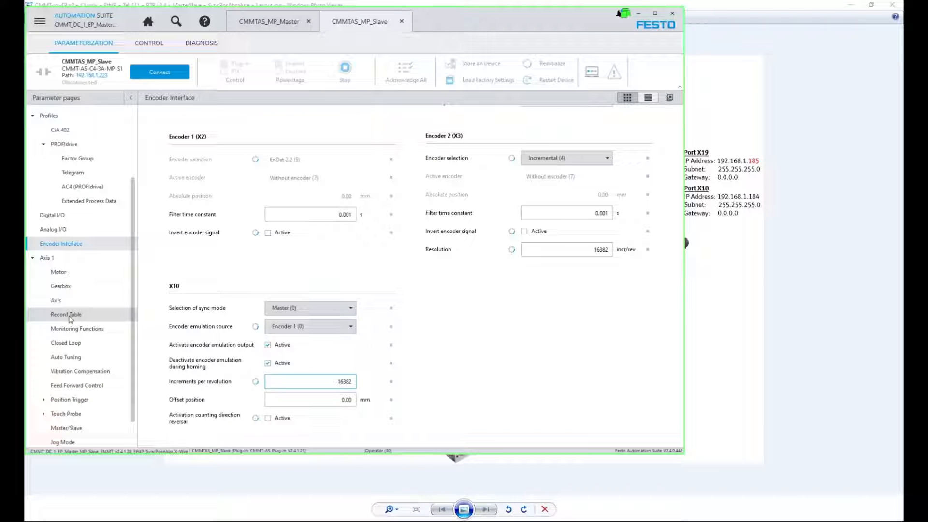
{"action": "left_click", "coordinate": [57, 312]}
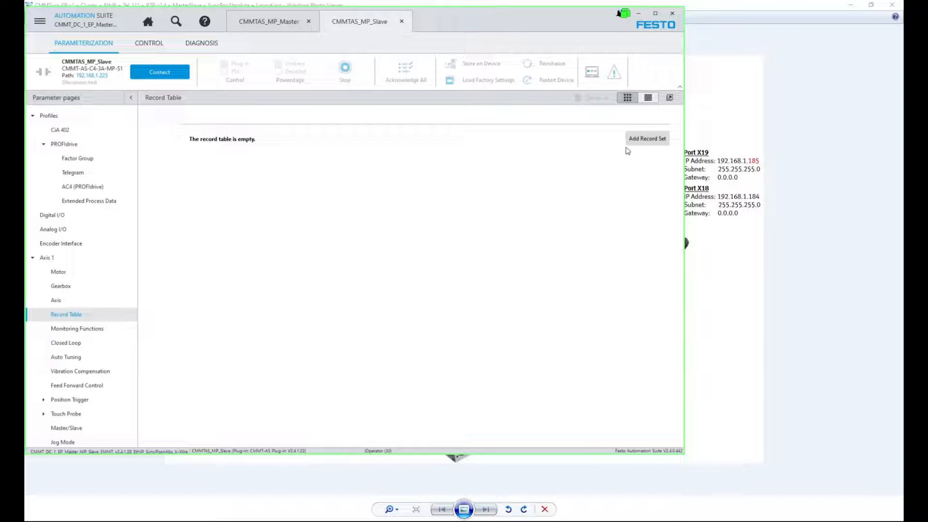
{"action": "left_click", "coordinate": [666, 139]}
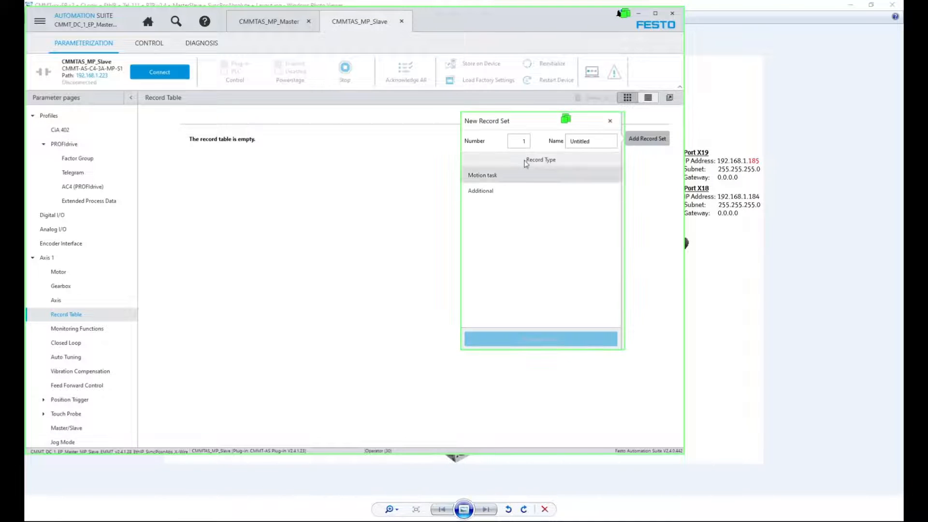
{"action": "left_click", "coordinate": [493, 176]}
{"action": "scroll", "coordinate": [543, 230], "scroll_direction": "down", "scroll_amount": 2}
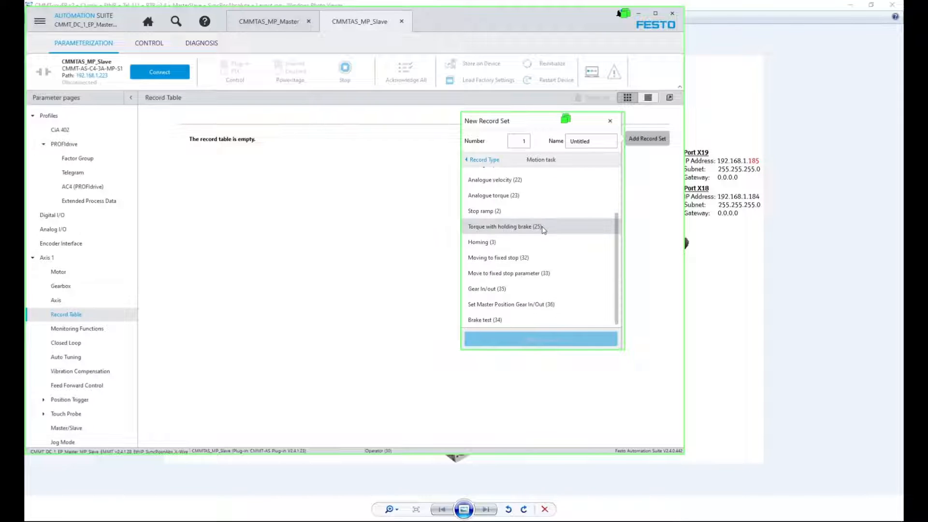
{"action": "left_click", "coordinate": [496, 289]}
{"action": "left_click", "coordinate": [577, 177]}
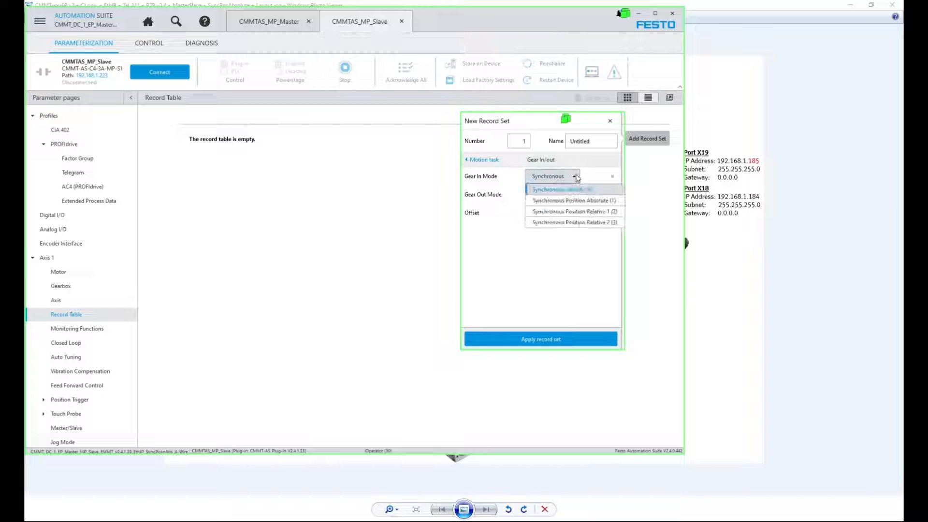
{"action": "left_click", "coordinate": [582, 205]}
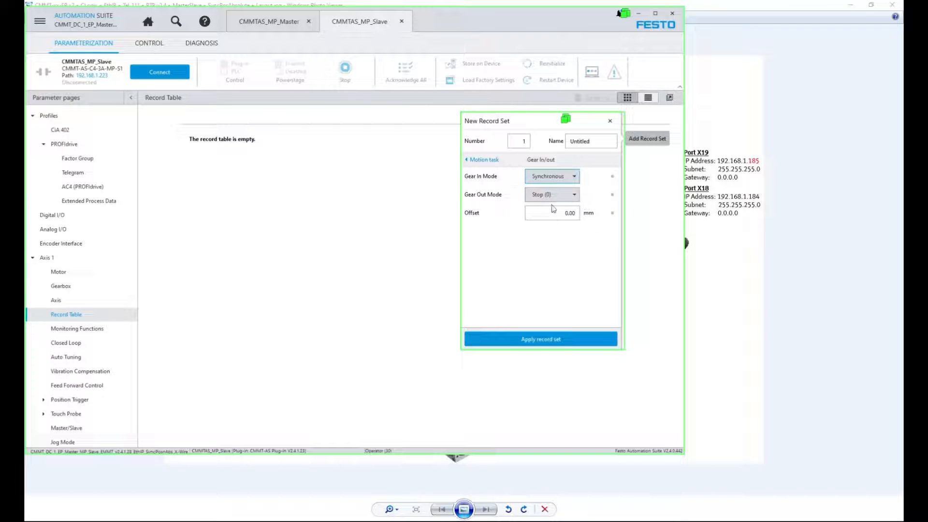
Step: Name the new record set "Gear In Position Absolute" and apply it to the record table
{"action": "double_click", "coordinate": [587, 140]}
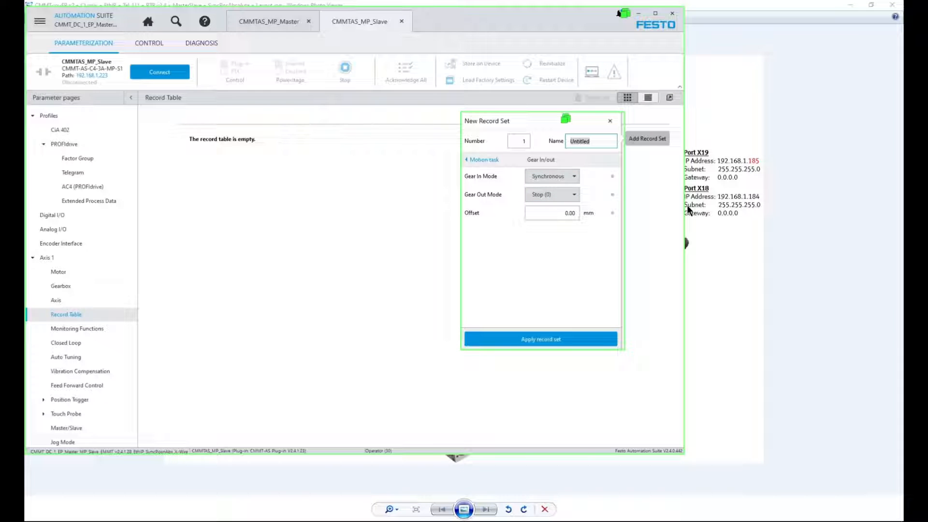
{"action": "type", "text": "Gear In Position A"}
{"action": "type", "text": "bsolute"}
{"action": "left_click", "coordinate": [570, 341]}
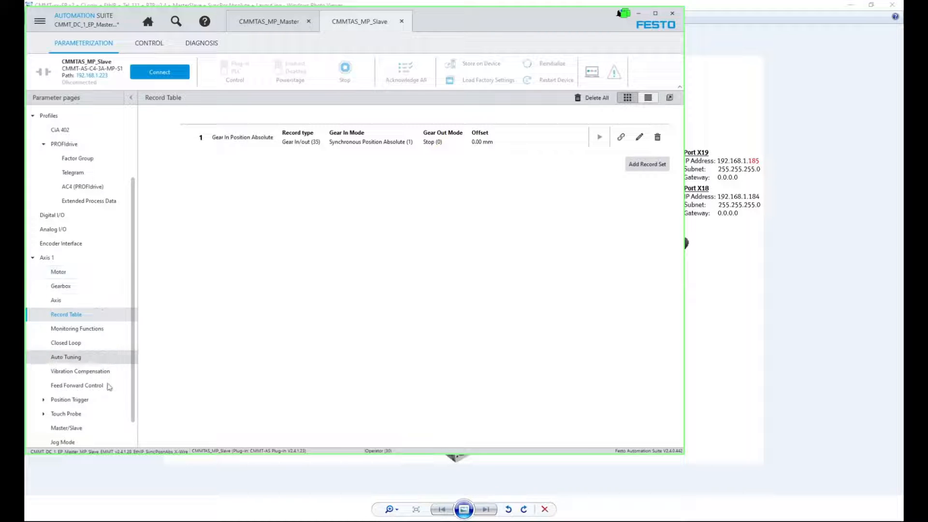
Step: Set the source selection in the slave's Master/Slave general parameters to Encoder interface 2 [X3] (2)
{"action": "scroll", "coordinate": [136, 335], "scroll_direction": "down", "scroll_amount": 2}
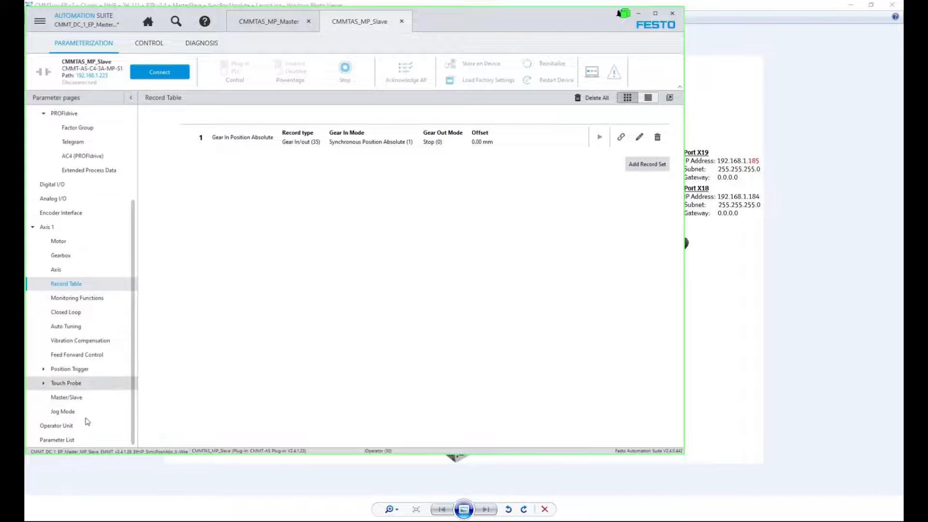
{"action": "left_click", "coordinate": [72, 399]}
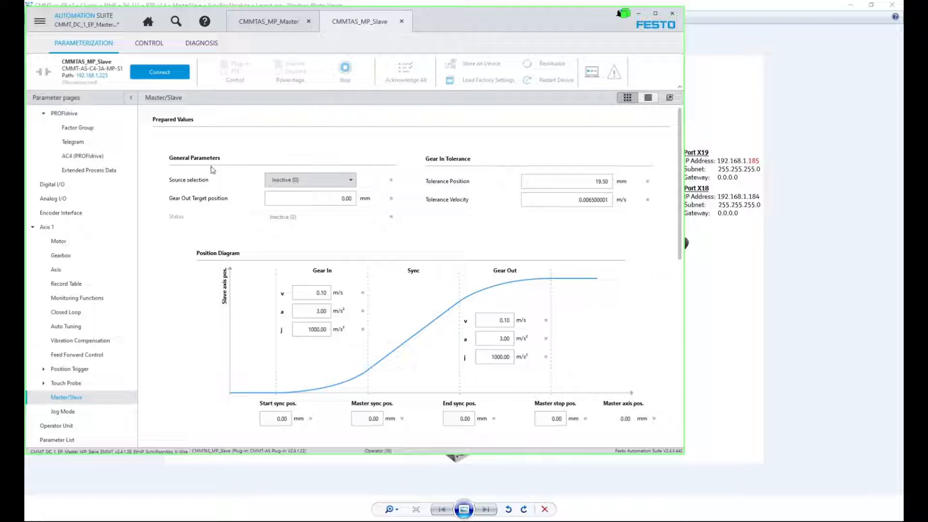
{"action": "left_click", "coordinate": [352, 181]}
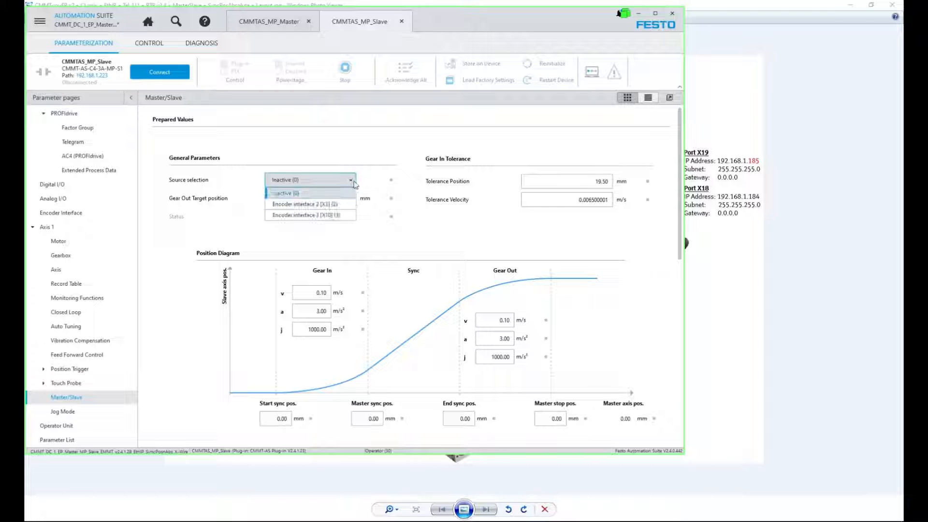
{"action": "left_click", "coordinate": [337, 204]}
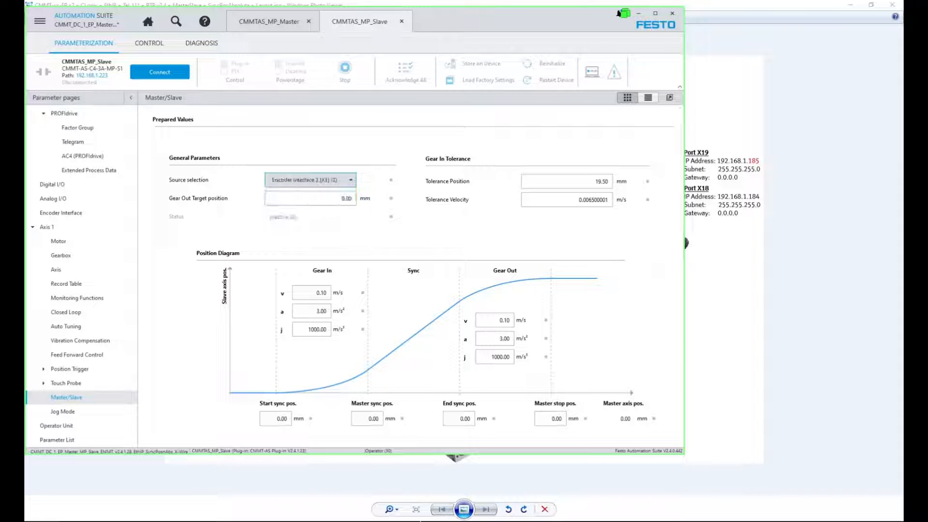
Step: Examine the X10 to X3 cross wiring in the layout image and the PowerPoint slide, and return to Festo Automation Suite
{"action": "left_click", "coordinate": [218, 520]}
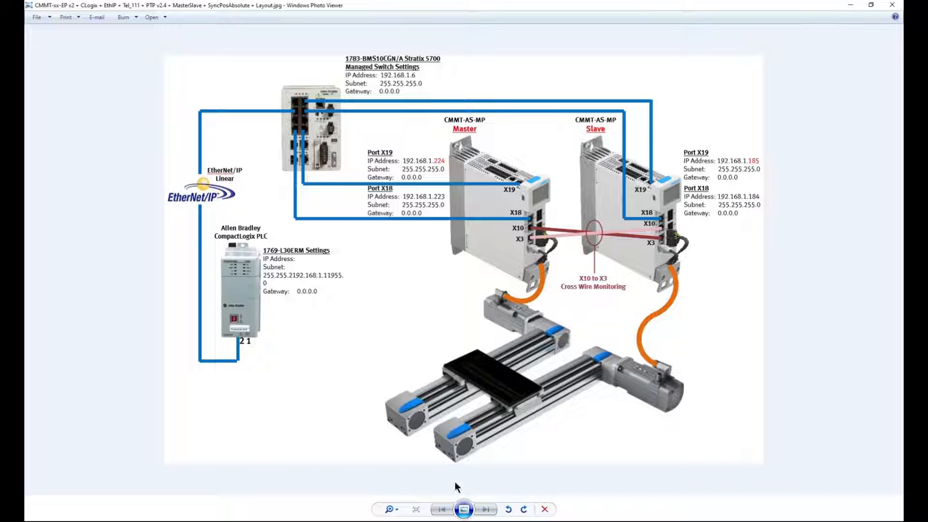
{"action": "left_click", "coordinate": [459, 520]}
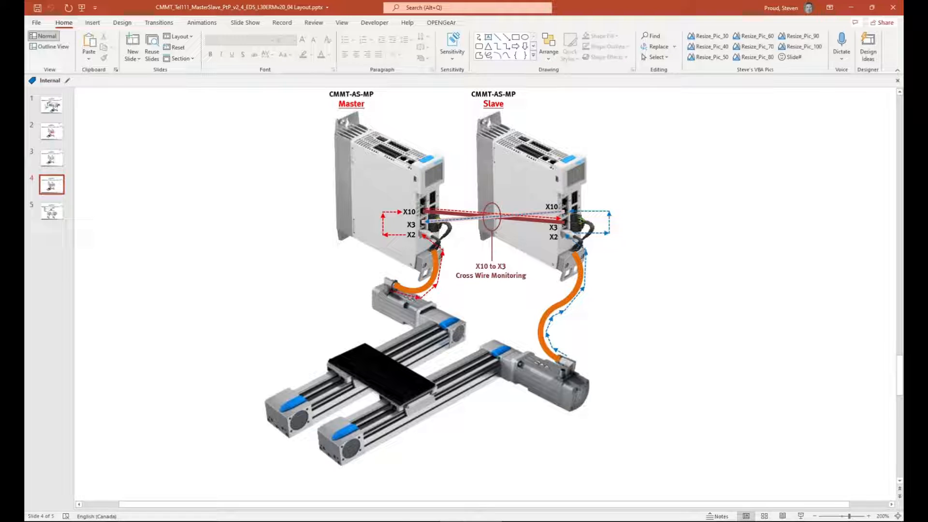
{"action": "mouse_move", "coordinate": [448, 521]}
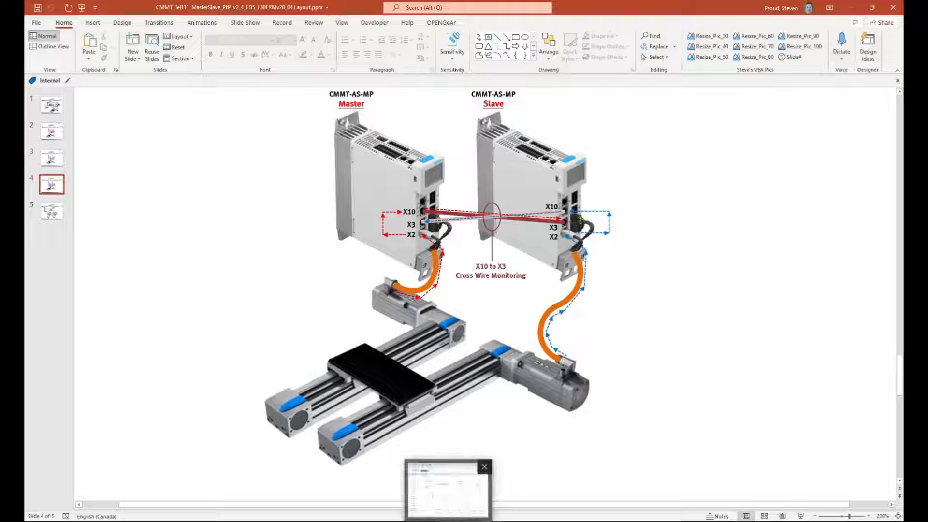
{"action": "left_click", "coordinate": [448, 488]}
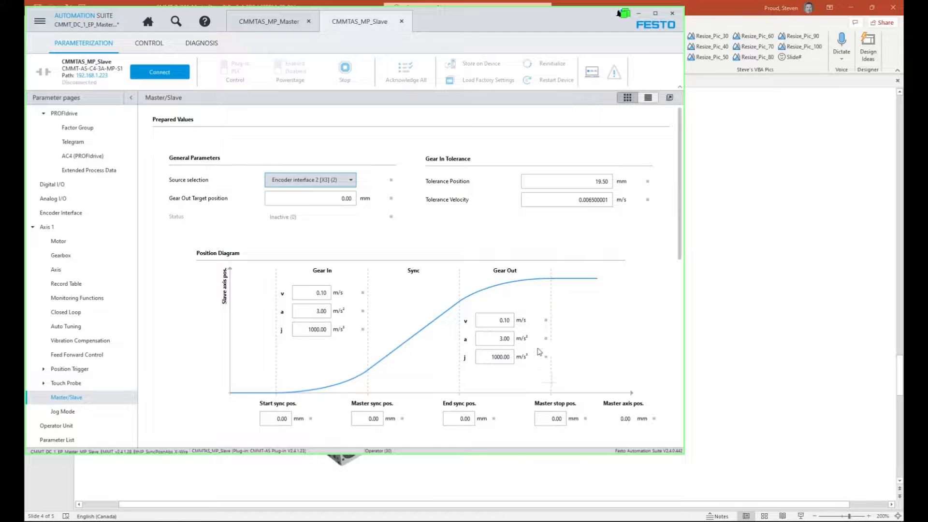
Step: Set the slave's Gear In Tolerance to 2.00 mm for Tolerance Position and 0.02 m/s for Tolerance Velocity
{"action": "mouse_move", "coordinate": [323, 193]}
{"action": "left_click", "coordinate": [588, 184]}
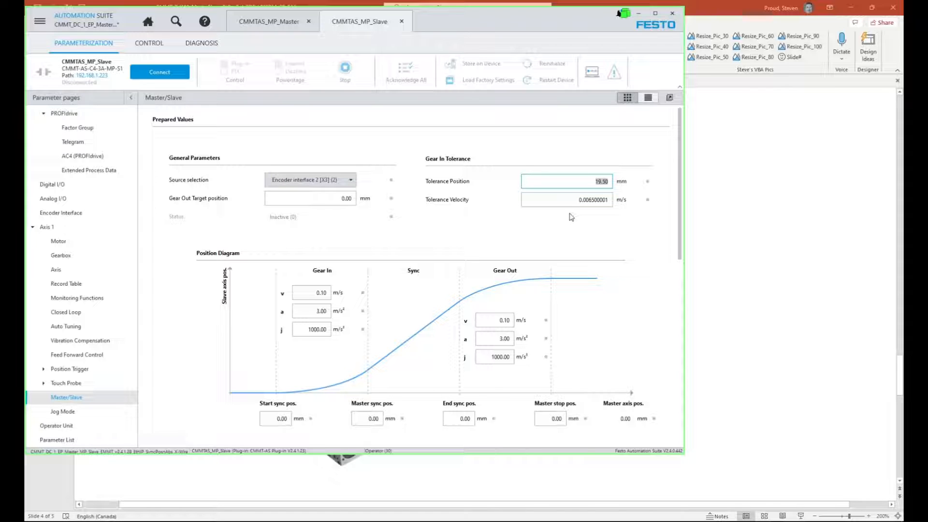
{"action": "type", "text": "2.00"}
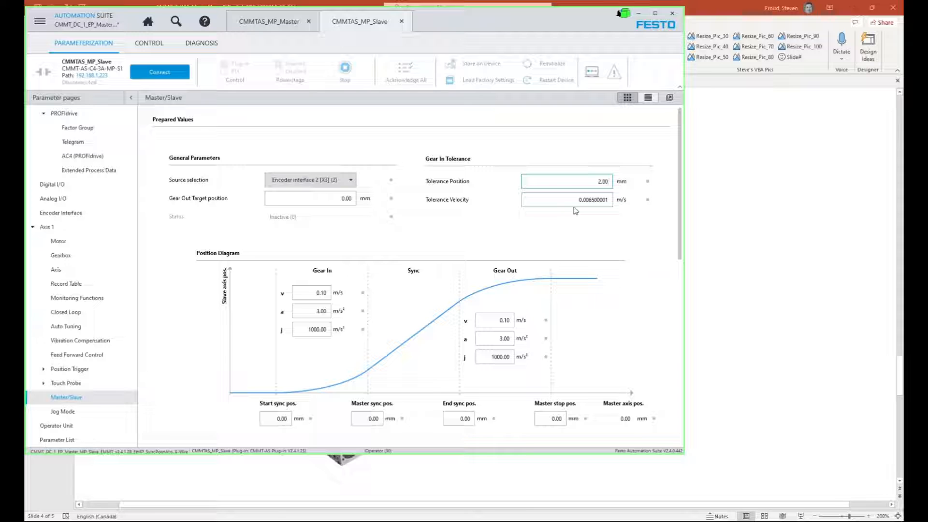
{"action": "left_click", "coordinate": [574, 203]}
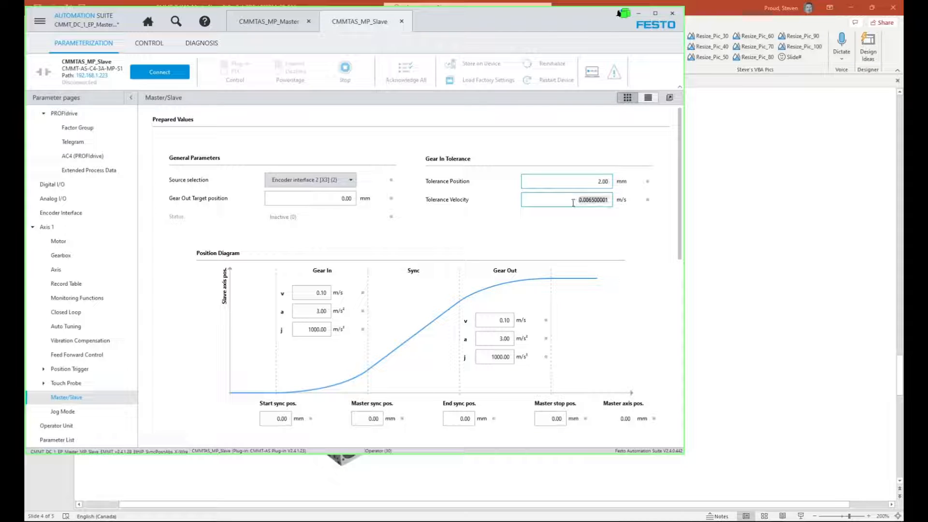
{"action": "type", "text": "0"}
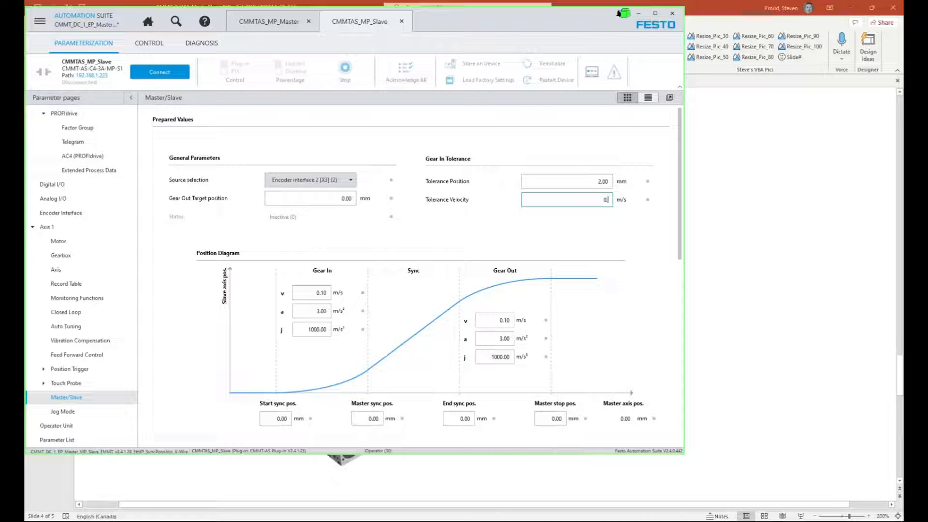
{"action": "type", "text": ".02"}
{"action": "left_click", "coordinate": [572, 180]}
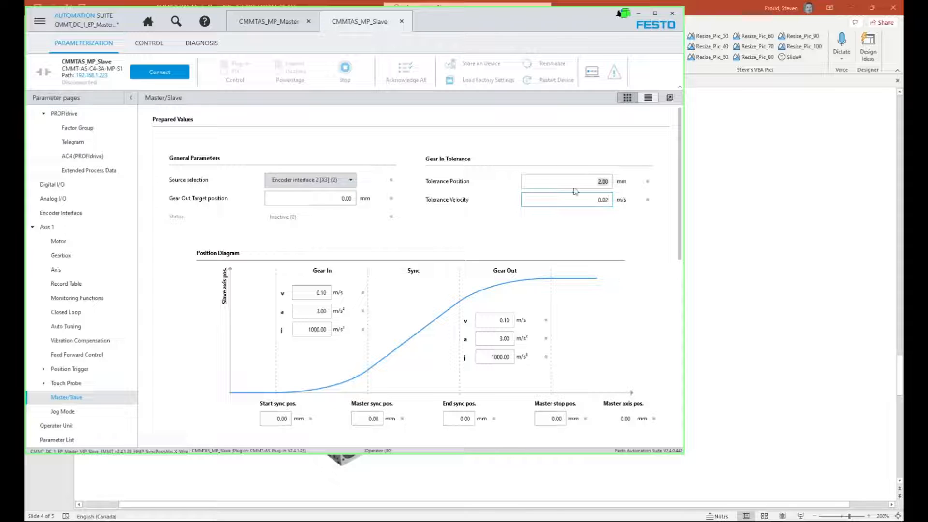
{"action": "key", "text": "Tab"}
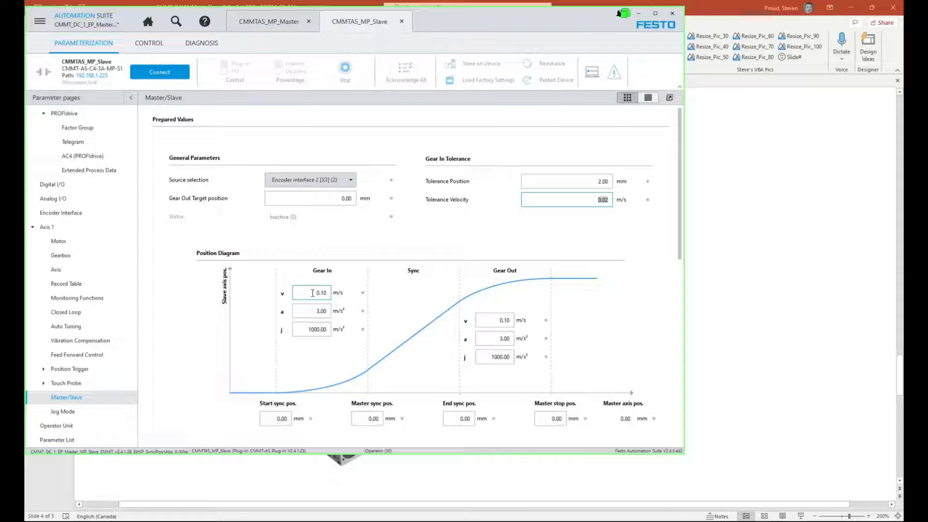
Step: Examine the Gear In and Gear Out velocity, acceleration and jerk values and the sync position fields in the Position Diagram
{"action": "left_click", "coordinate": [323, 310]}
{"action": "left_click", "coordinate": [313, 289]}
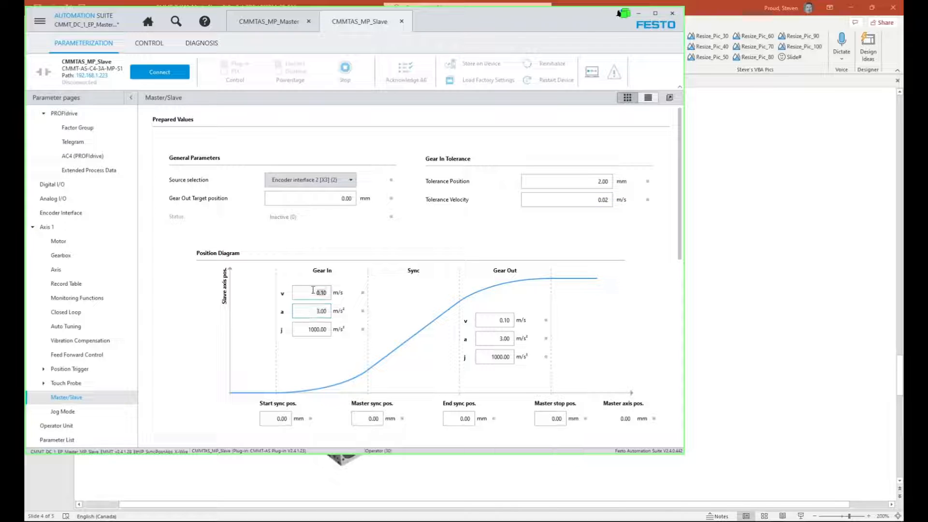
{"action": "left_click", "coordinate": [315, 311]}
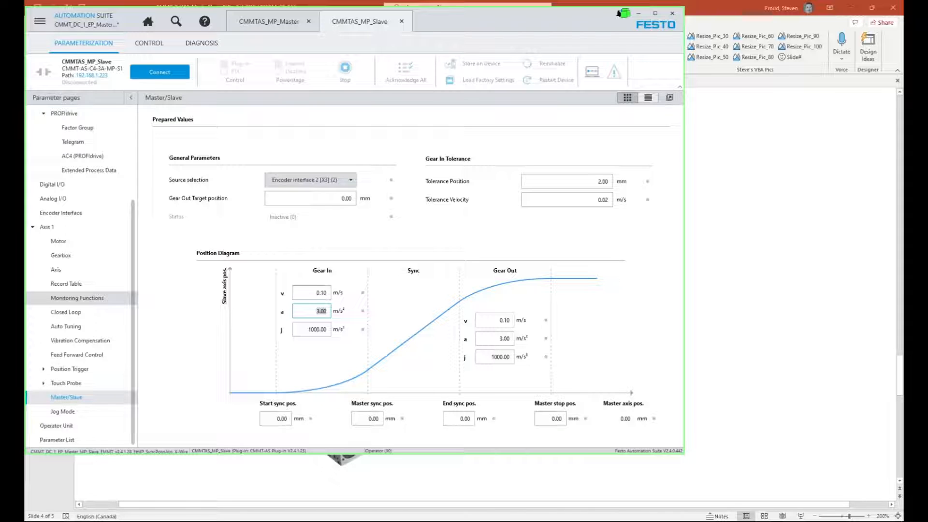
{"action": "left_click", "coordinate": [500, 321]}
{"action": "left_click", "coordinate": [491, 339]}
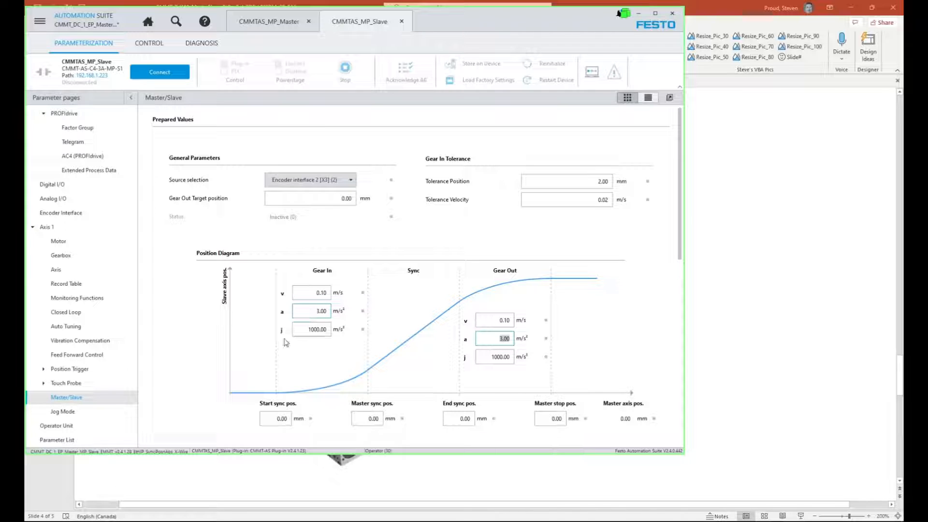
{"action": "left_click", "coordinate": [277, 419]}
{"action": "scroll", "coordinate": [444, 358], "scroll_direction": "down", "scroll_amount": 3}
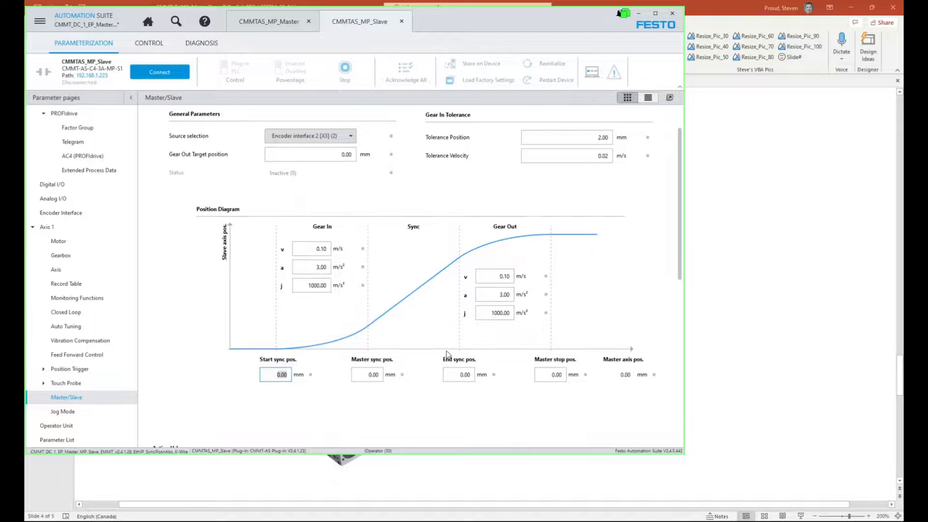
{"action": "scroll", "coordinate": [440, 357], "scroll_direction": "down", "scroll_amount": 1}
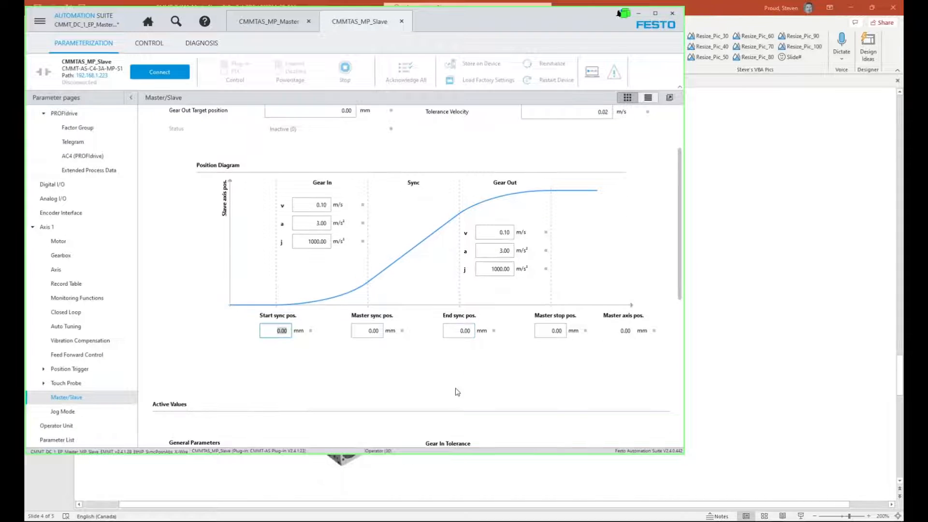
{"action": "scroll", "coordinate": [333, 359], "scroll_direction": "down", "scroll_amount": 1}
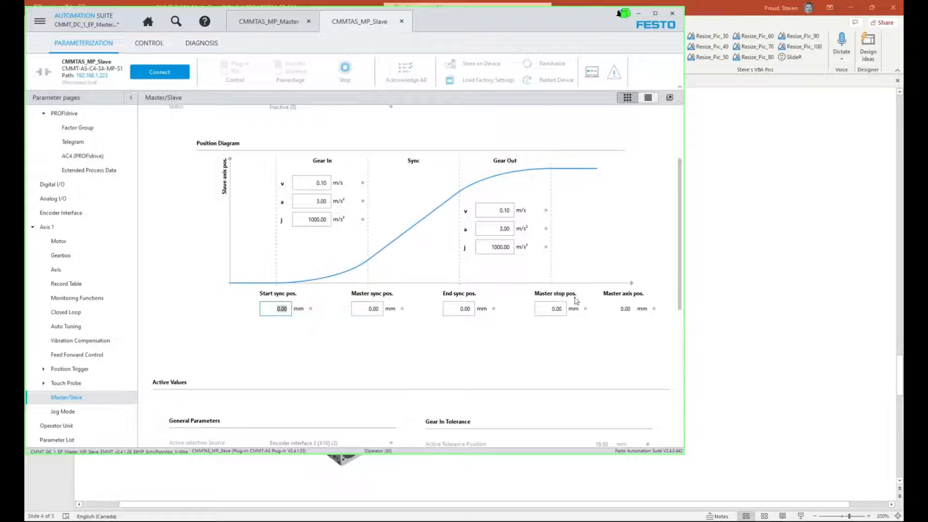
Step: Set Start sync pos. to -3.00 mm and Master sync pos. to 190.00 mm in the slave's Position Diagram
{"action": "mouse_move", "coordinate": [276, 321]}
{"action": "mouse_move", "coordinate": [362, 220]}
{"action": "left_click", "coordinate": [280, 296]}
{"action": "key", "text": "BackSpace"}
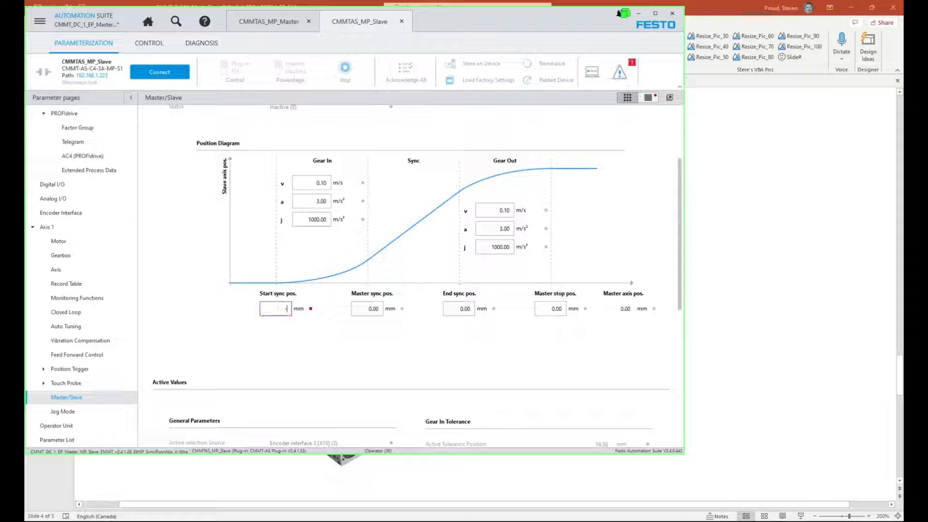
{"action": "type", "text": "-3"}
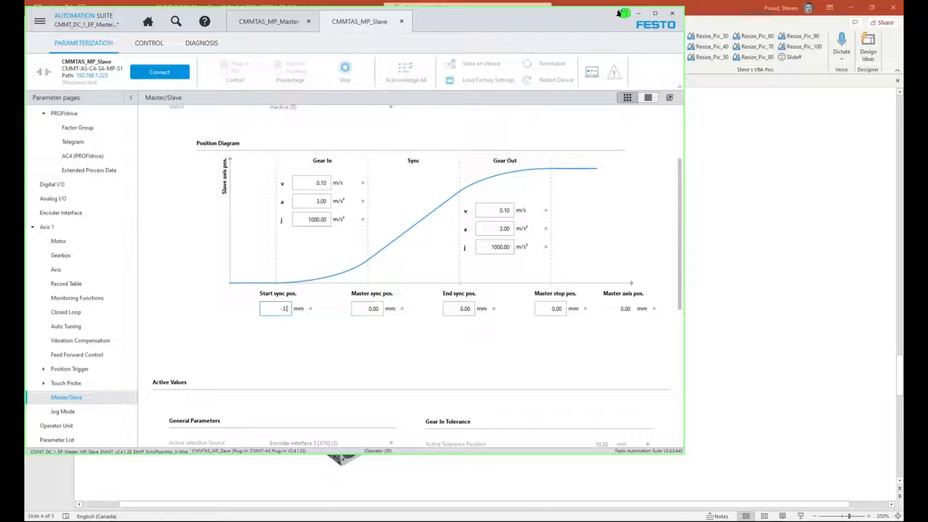
{"action": "type", "text": ".0"}
{"action": "left_click", "coordinate": [359, 310]}
{"action": "type", "text": "190.0"}
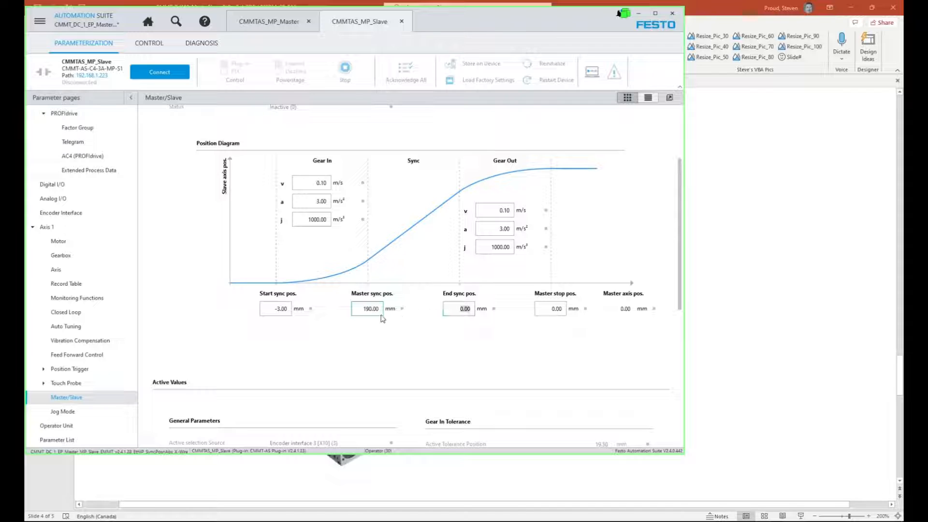
Step: Check the start and master sync positions against the gear-in record set in the Record Table, and return to Master/Slave
{"action": "left_click", "coordinate": [375, 311]}
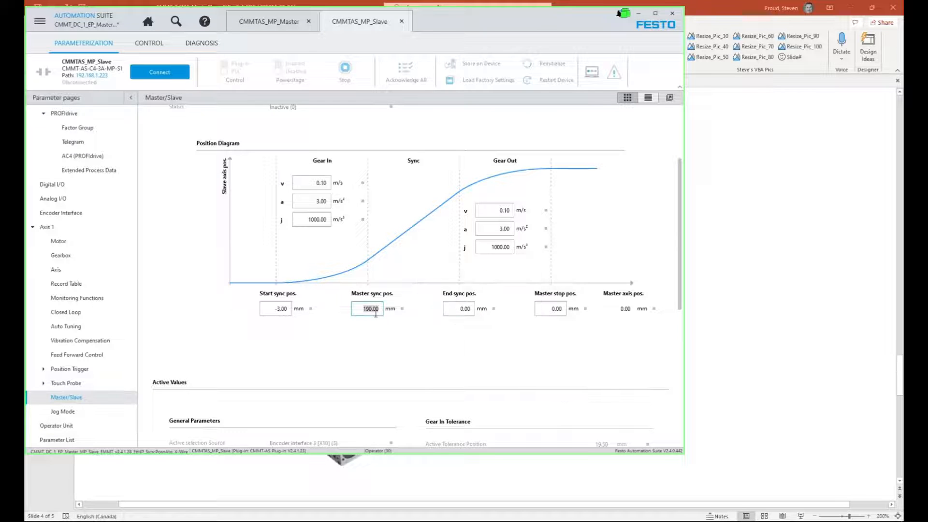
{"action": "left_click", "coordinate": [282, 308]}
{"action": "left_click", "coordinate": [360, 308]}
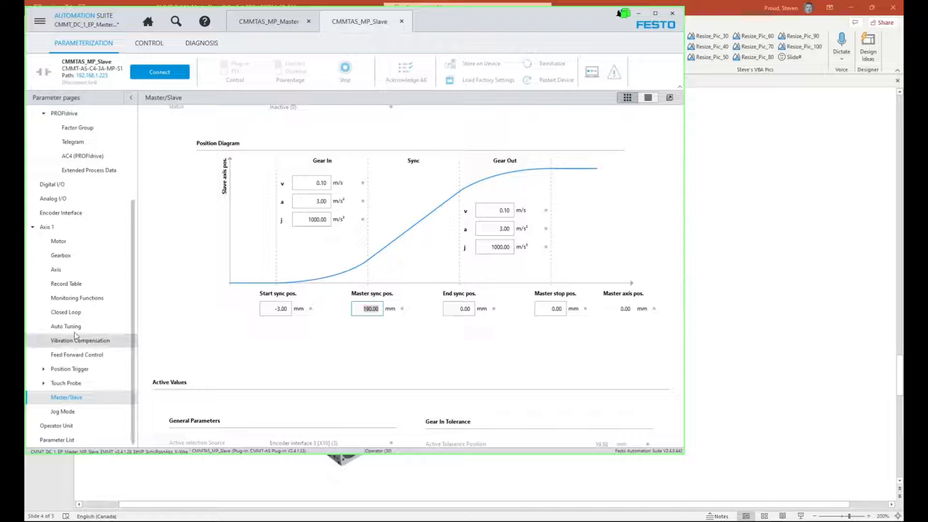
{"action": "left_click", "coordinate": [71, 289]}
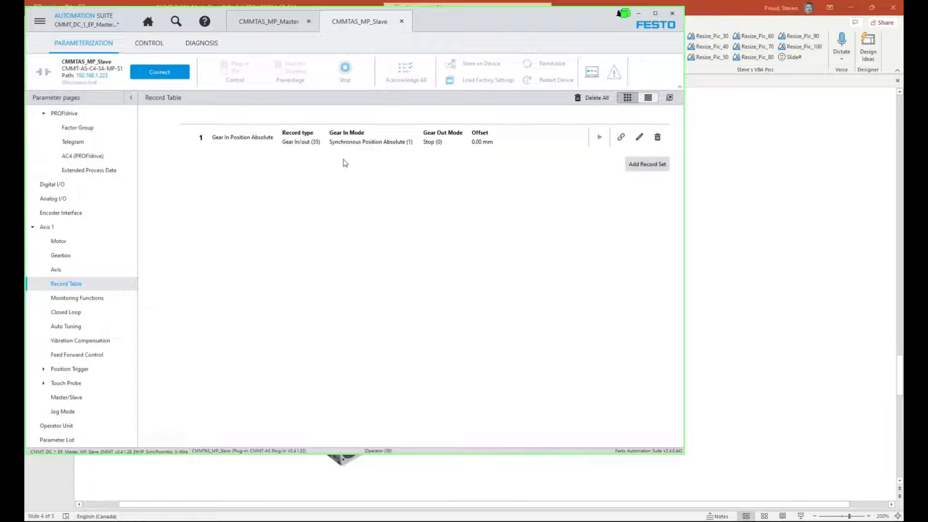
{"action": "left_click", "coordinate": [73, 398]}
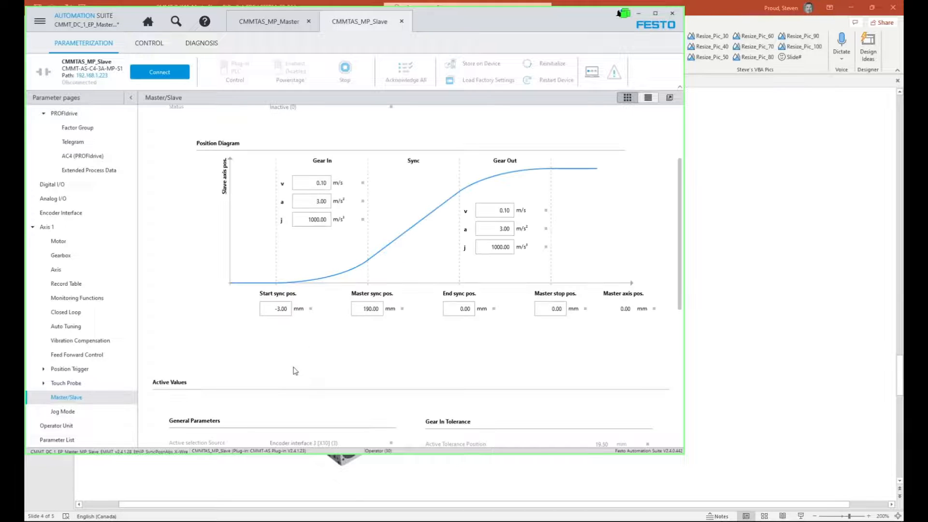
Step: Set End sync pos. to 195.00 mm and Master stop pos. to 197.00 mm in the slave's Position Diagram
{"action": "left_click", "coordinate": [461, 308]}
{"action": "double_click", "coordinate": [461, 309]}
{"action": "type", "text": "195"}
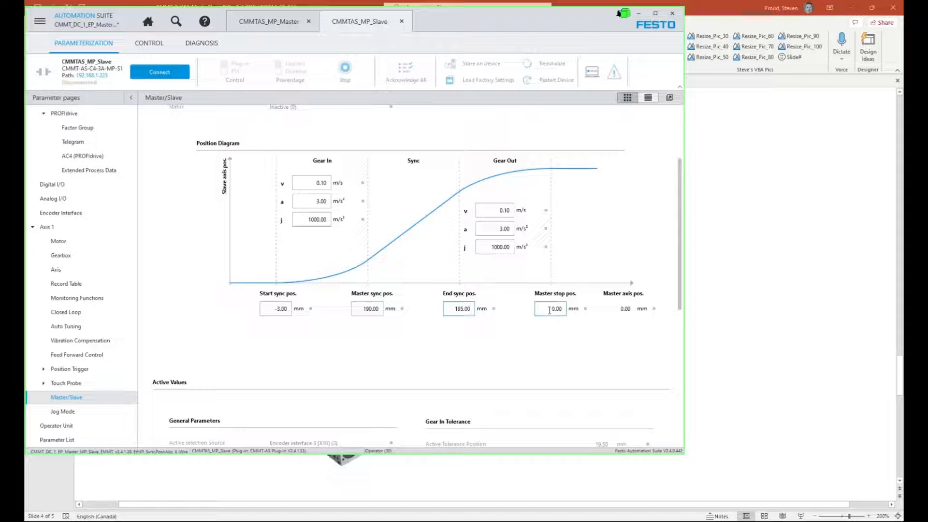
{"action": "left_click", "coordinate": [548, 309]}
{"action": "type", "text": "197.00"}
{"action": "left_click", "coordinate": [460, 308]}
{"action": "double_click", "coordinate": [458, 308]}
{"action": "type", "text": "195.00"}
Step: Review the slave's prepared values and its Encoder 2 (X3) and X10 encoder interface settings, and return to Master/Slave
{"action": "scroll", "coordinate": [532, 213], "scroll_direction": "up", "scroll_amount": 3}
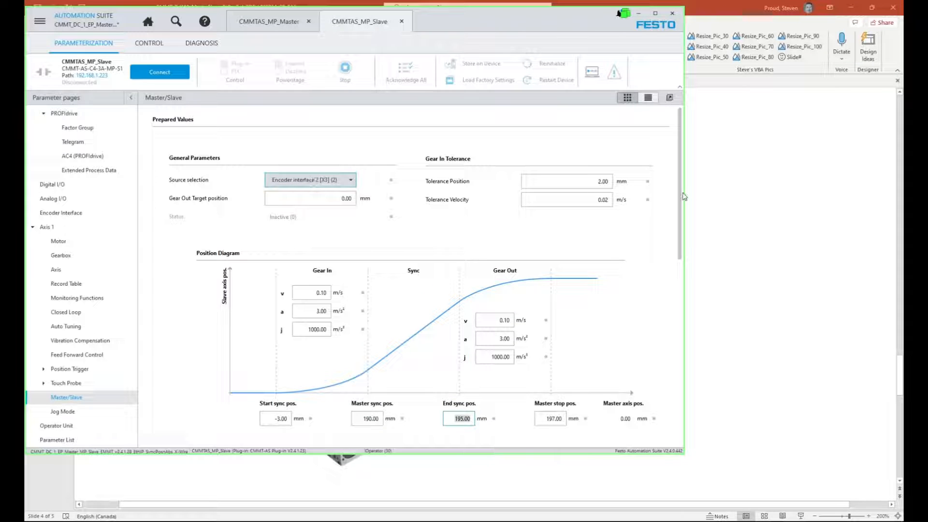
{"action": "left_click", "coordinate": [73, 216]}
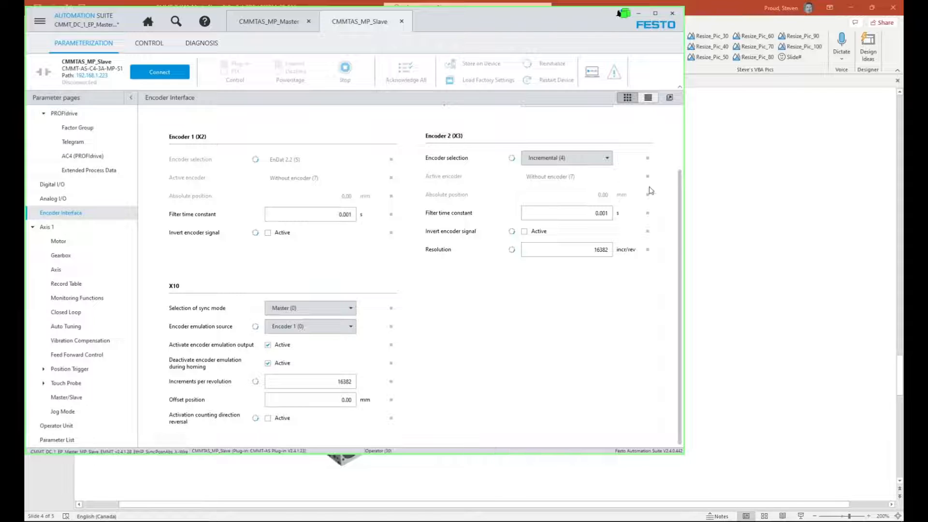
{"action": "left_click", "coordinate": [66, 397]}
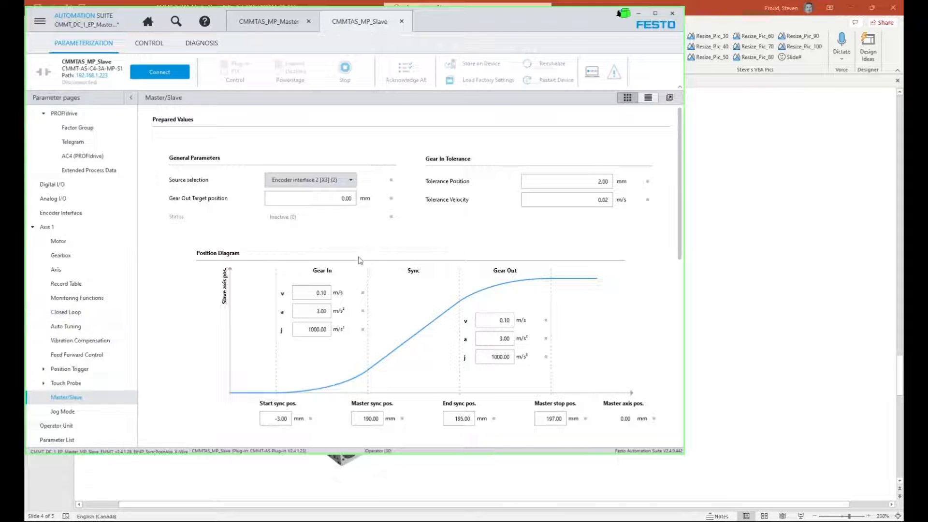
Step: Filter the slave's parameter list by "/movement monitoring group", copying the search text from the master's parameter list
{"action": "left_click", "coordinate": [68, 441]}
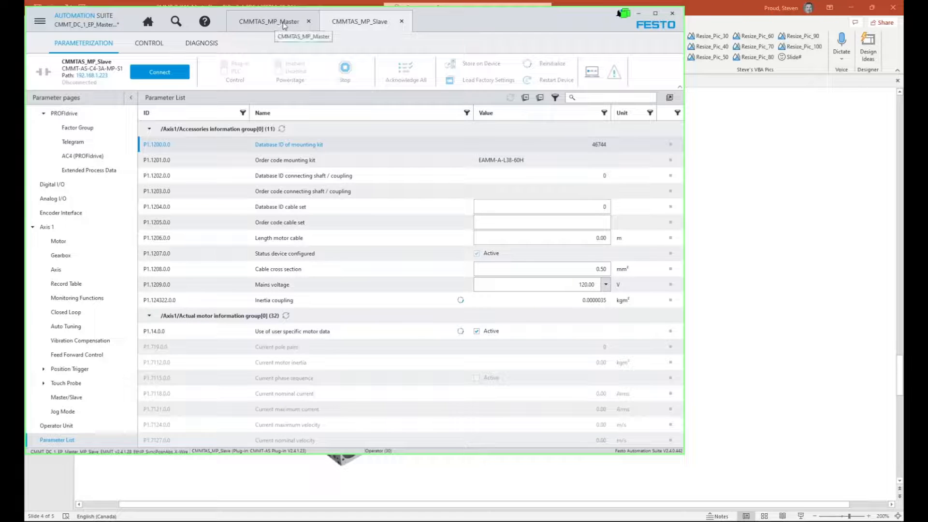
{"action": "left_click", "coordinate": [276, 28]}
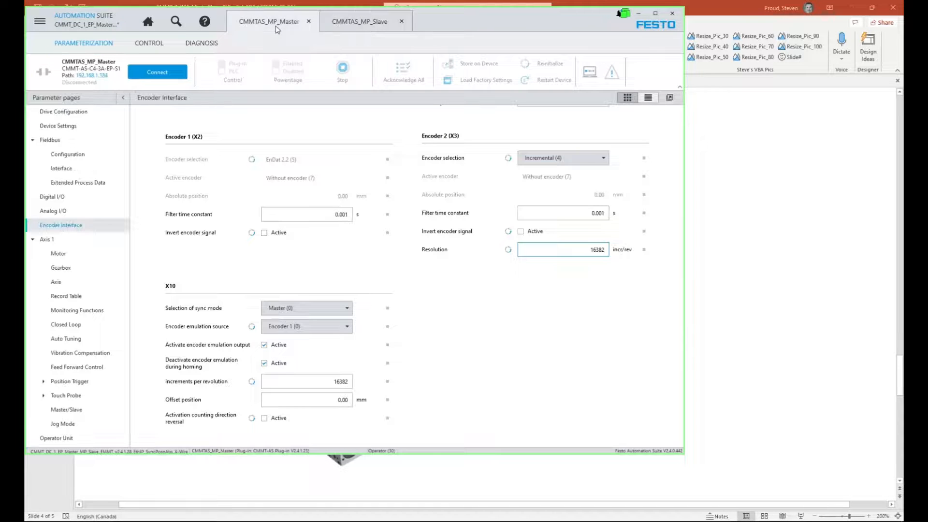
{"action": "left_click", "coordinate": [56, 438]}
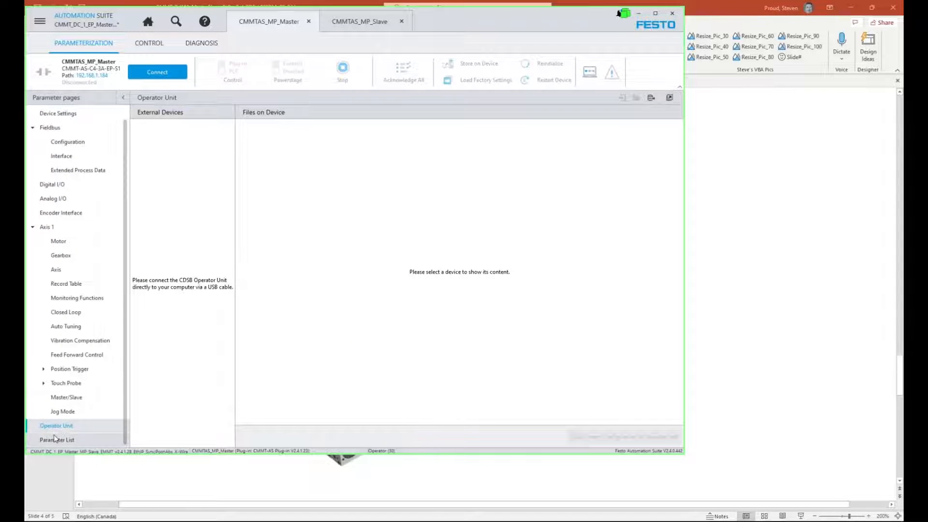
{"action": "left_click", "coordinate": [55, 440]}
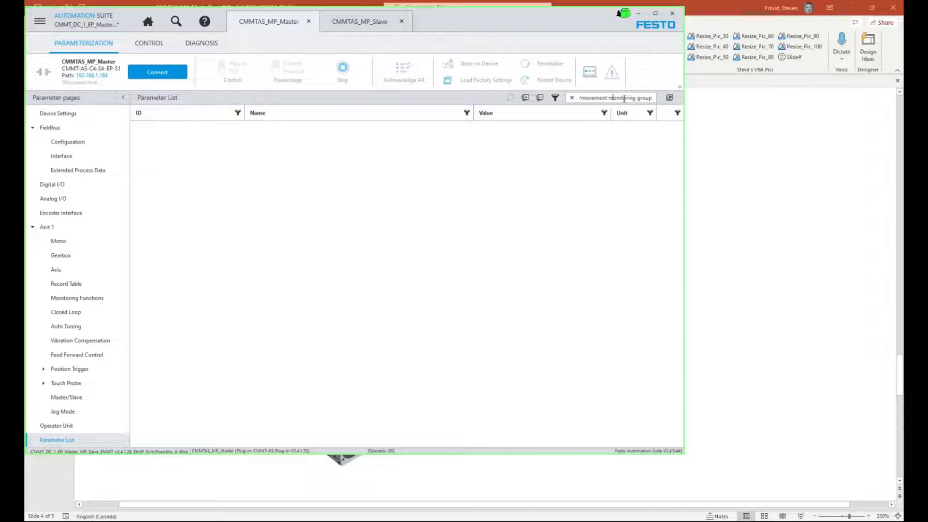
{"action": "triple_click", "coordinate": [641, 99]}
{"action": "key", "text": "ctrl+c"}
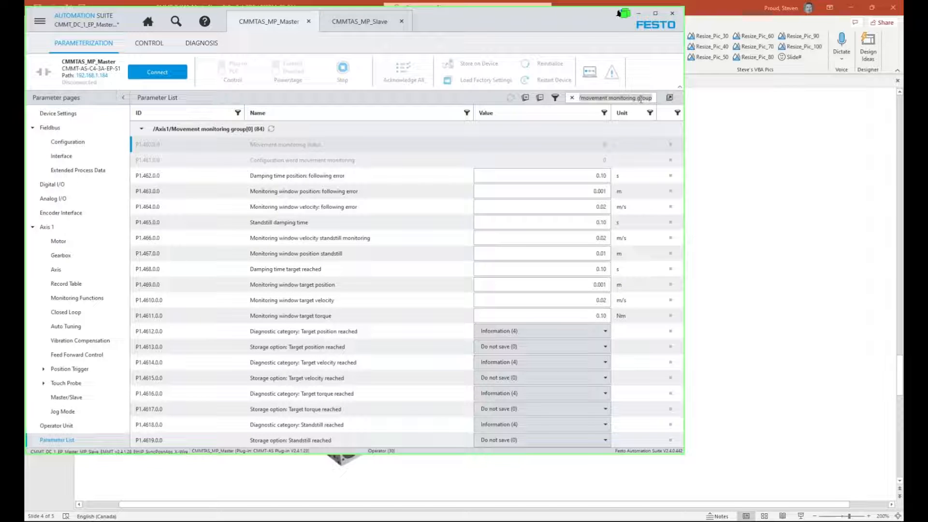
{"action": "left_click", "coordinate": [376, 26]}
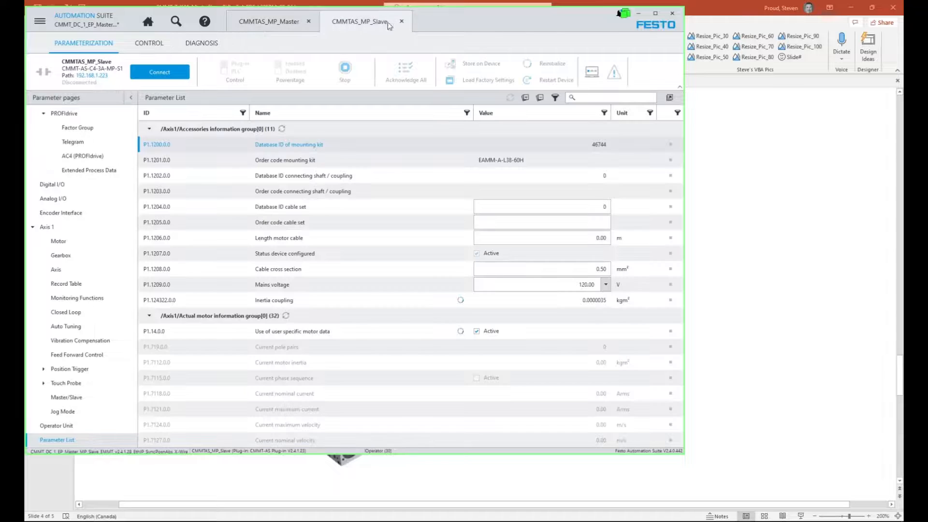
{"action": "key", "text": "ctrl+v"}
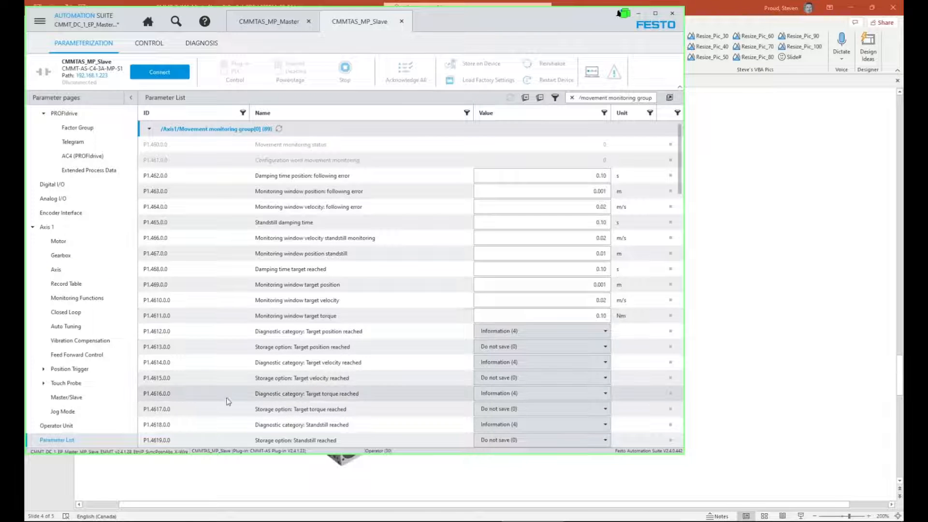
Step: Set the slave's Damping time encoder monitoring parameter (P1.4642.0.0) to 0.05 s
{"action": "left_click", "coordinate": [205, 400]}
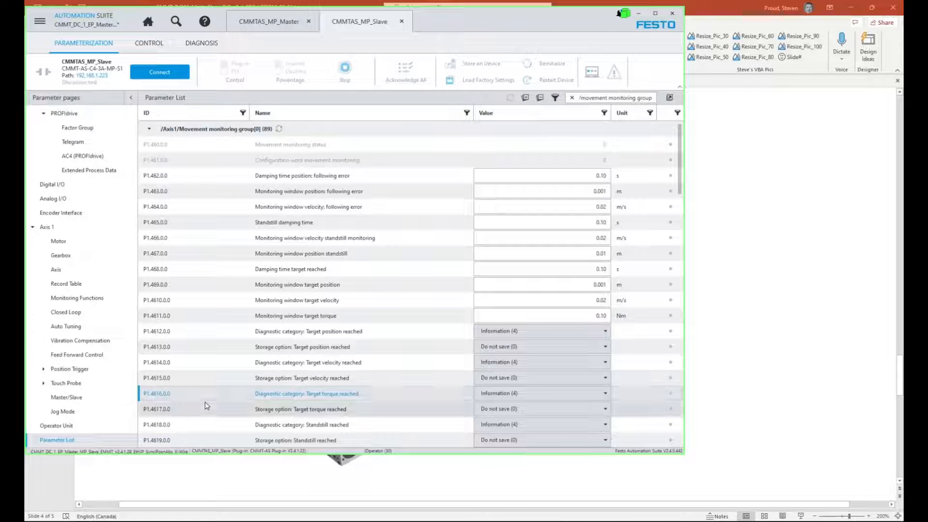
{"action": "scroll", "coordinate": [205, 403], "scroll_direction": "down", "scroll_amount": 2}
{"action": "scroll", "coordinate": [205, 403], "scroll_direction": "down", "scroll_amount": 4}
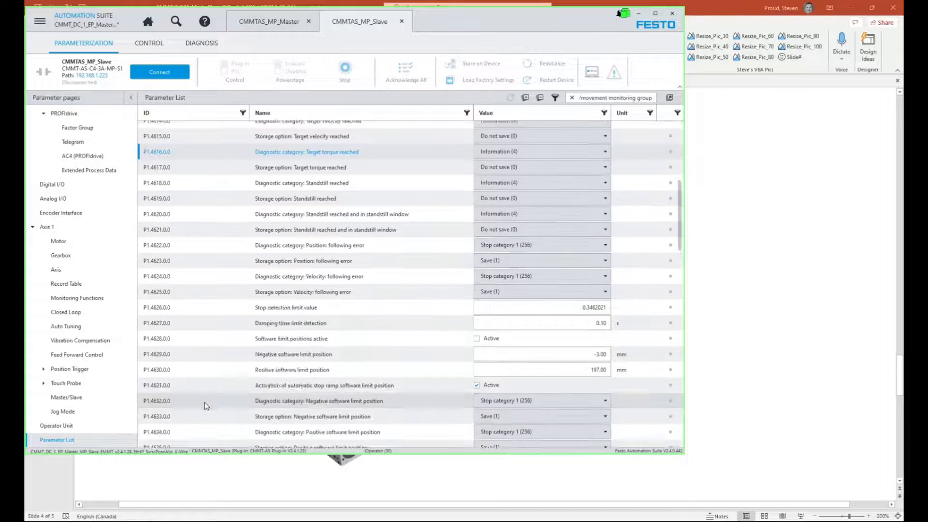
{"action": "scroll", "coordinate": [205, 405], "scroll_direction": "down", "scroll_amount": 2}
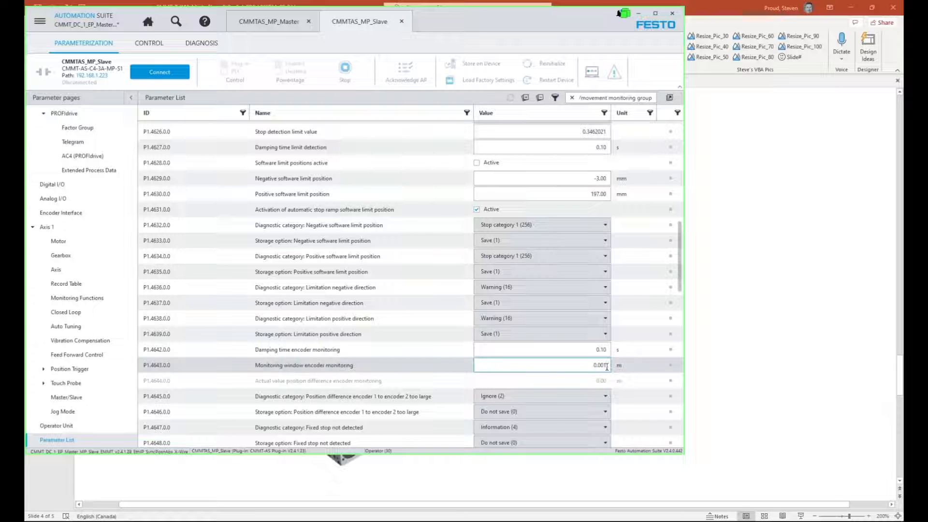
{"action": "left_click", "coordinate": [588, 349]}
{"action": "type", "text": "0"}
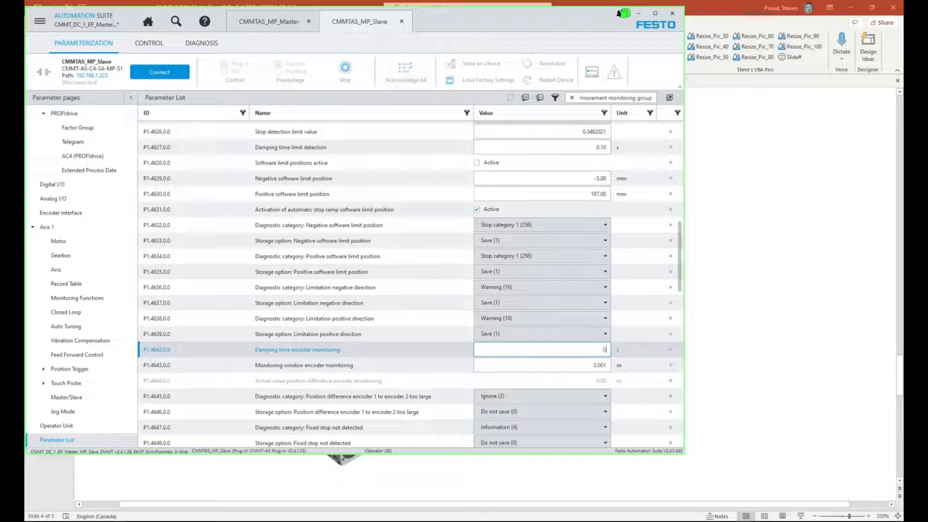
{"action": "type", "text": ".05"}
{"action": "left_click", "coordinate": [598, 365]}
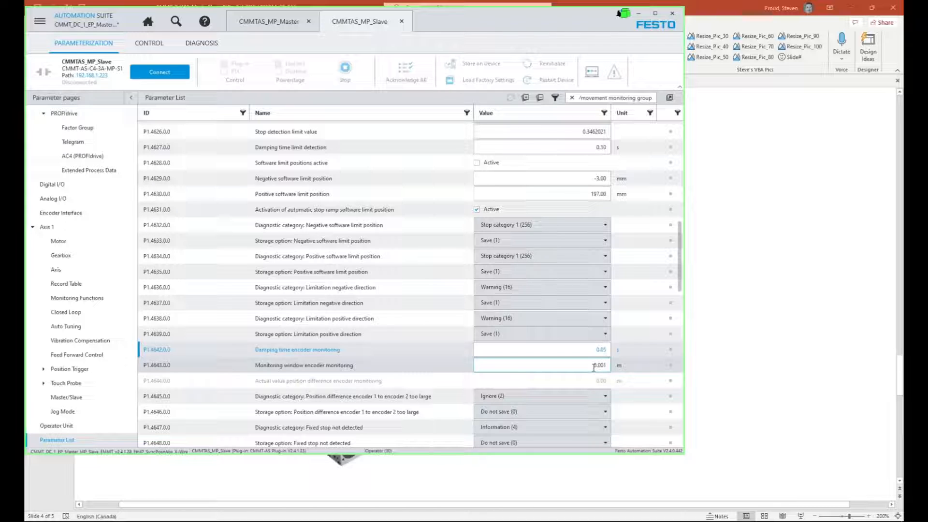
Step: Filter the slave's parameter list by P1.101116 and deactivate its hardware limit switch monitoring
{"action": "left_click", "coordinate": [594, 366]}
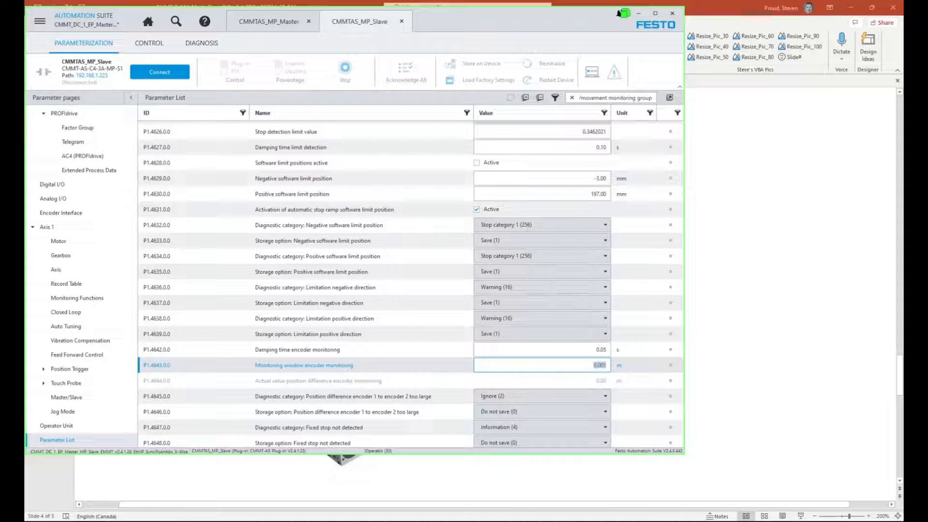
{"action": "left_click", "coordinate": [600, 365]}
{"action": "triple_click", "coordinate": [634, 99]}
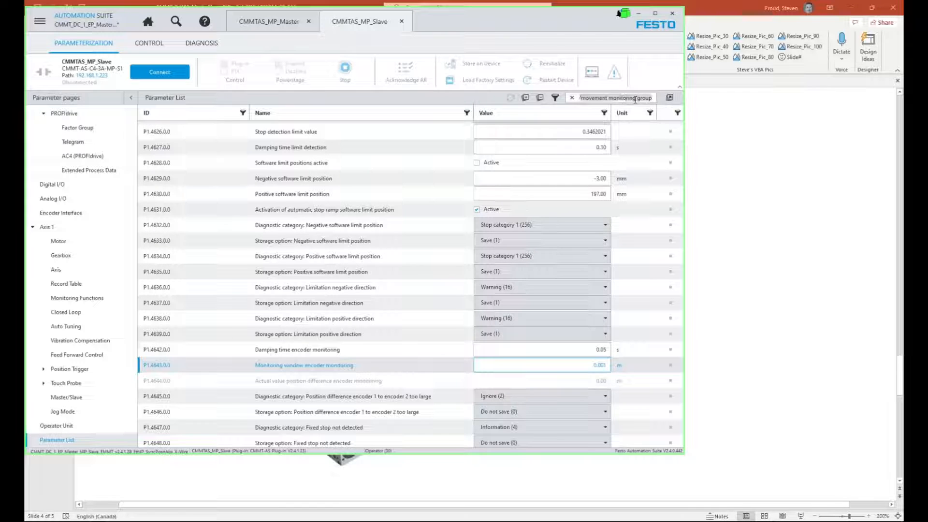
{"action": "type", "text": "P1.101116"}
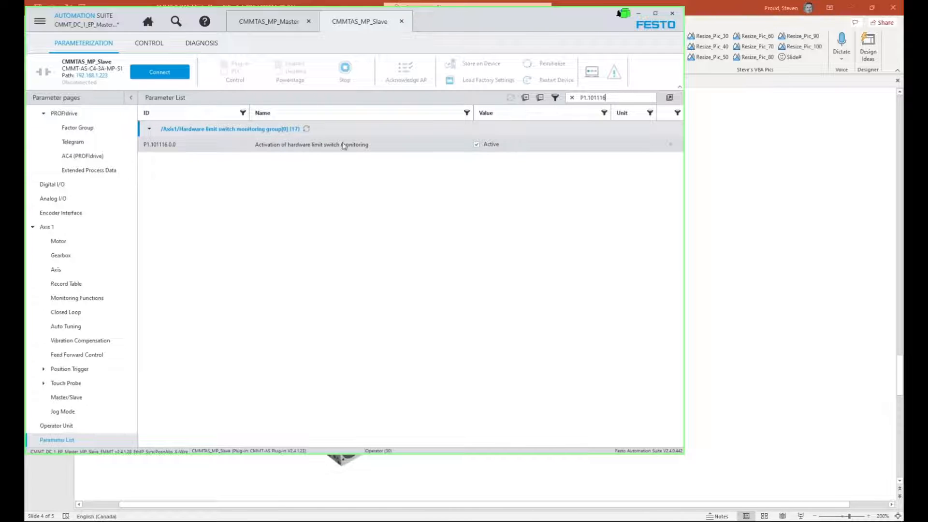
{"action": "left_click", "coordinate": [476, 144]}
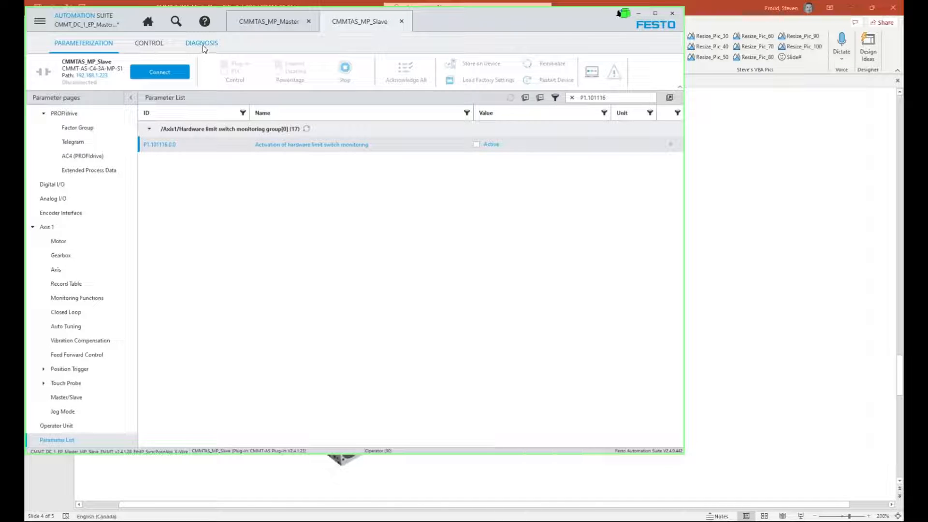
Step: In the slave's Error Classification, set the category of "Position difference encoder 1 to encoder 2 too large" (D1.07|02|00133.0) to Warning (16)
{"action": "left_click", "coordinate": [201, 44]}
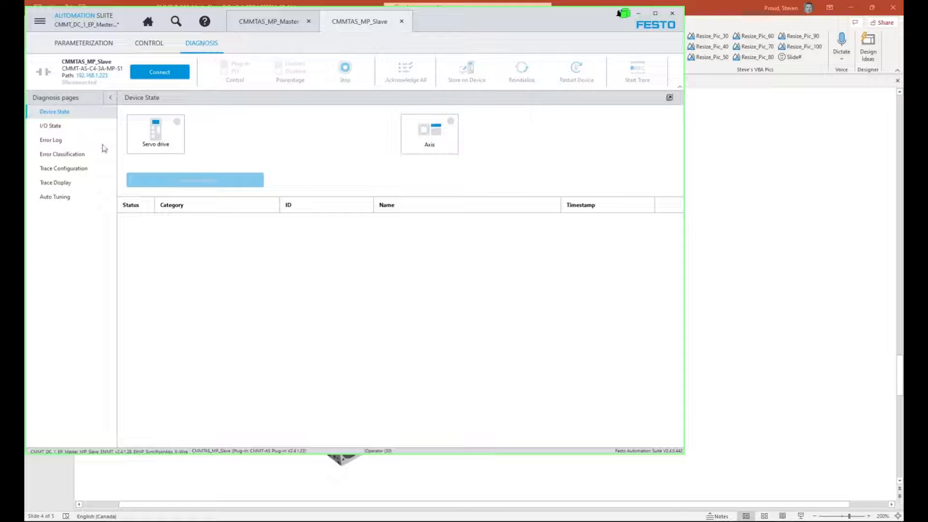
{"action": "left_click", "coordinate": [75, 157]}
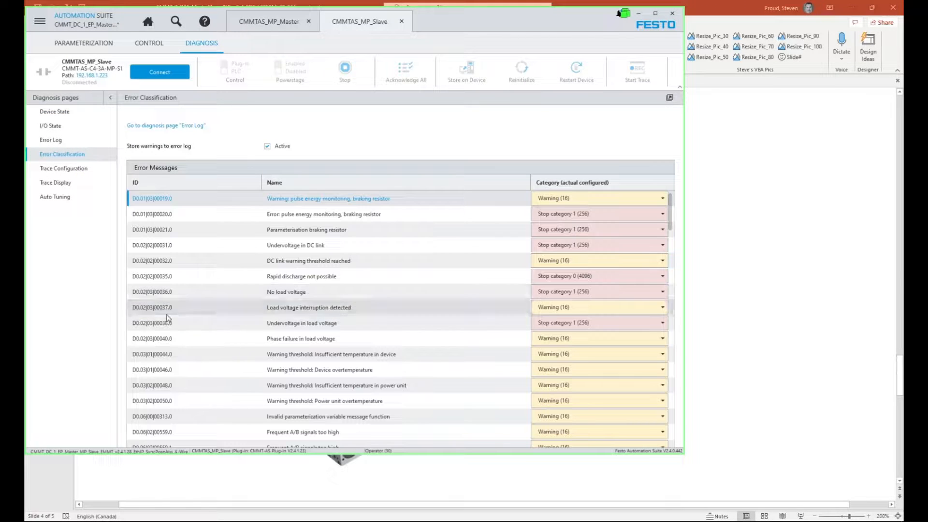
{"action": "scroll", "coordinate": [198, 360], "scroll_direction": "down", "scroll_amount": 12}
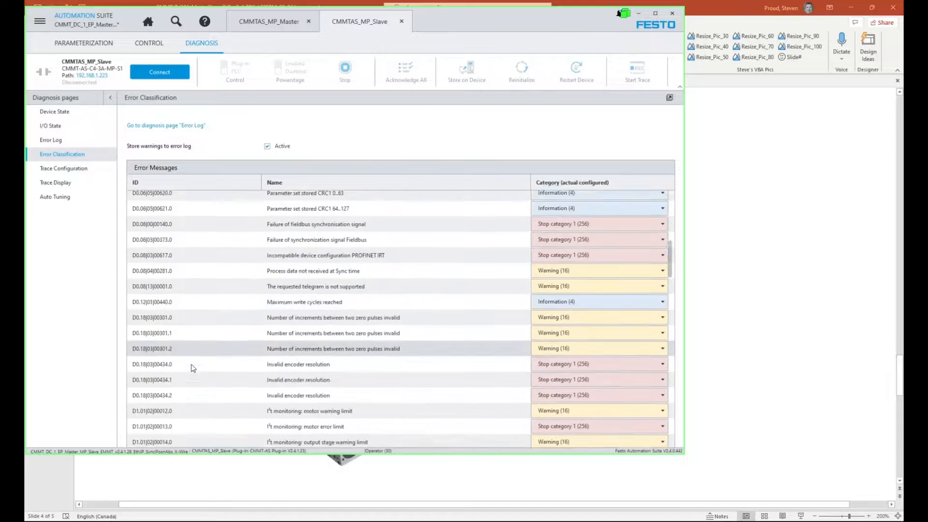
{"action": "scroll", "coordinate": [192, 367], "scroll_direction": "down", "scroll_amount": 10}
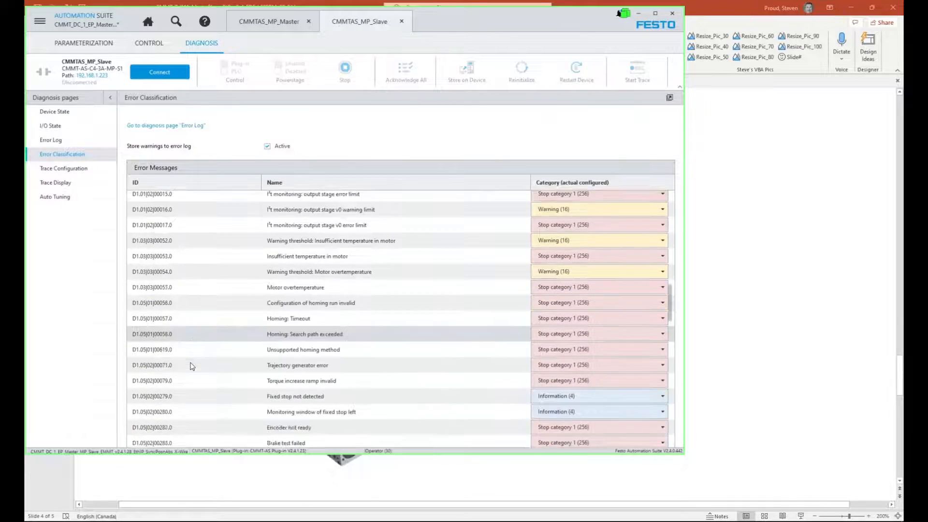
{"action": "scroll", "coordinate": [193, 367], "scroll_direction": "down", "scroll_amount": 10}
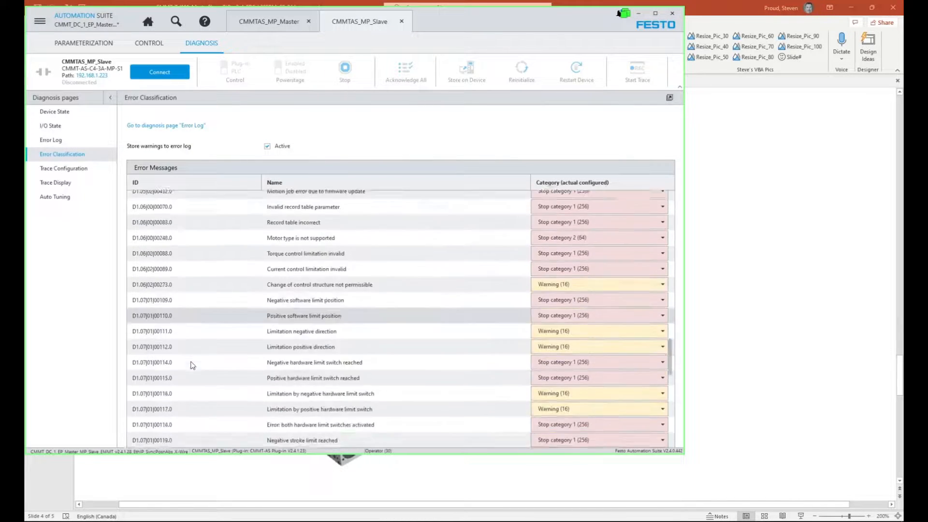
{"action": "scroll", "coordinate": [192, 365], "scroll_direction": "down", "scroll_amount": 4}
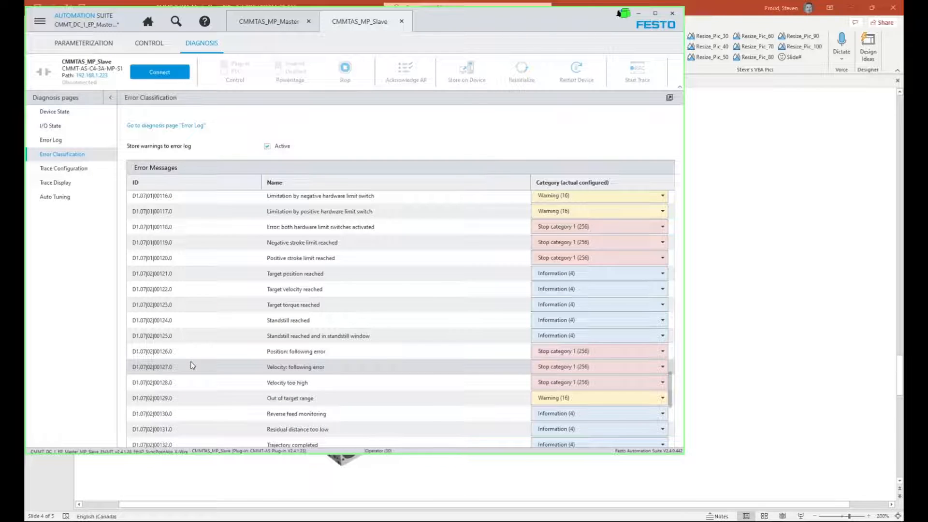
{"action": "scroll", "coordinate": [192, 365], "scroll_direction": "down", "scroll_amount": 2}
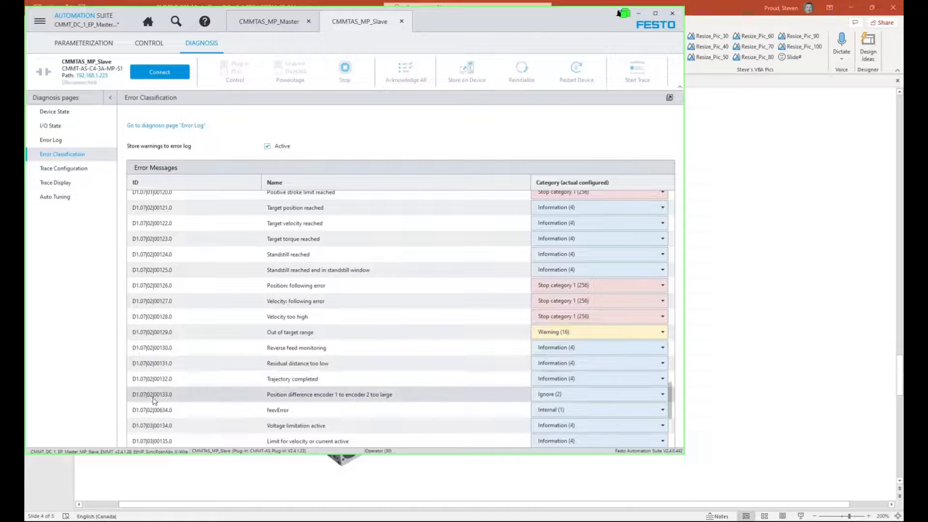
{"action": "left_click", "coordinate": [223, 402]}
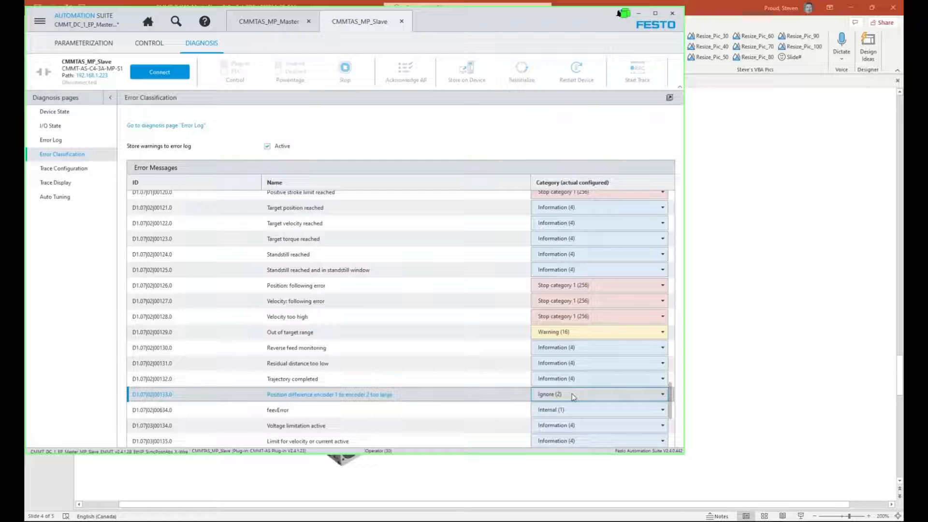
{"action": "left_click", "coordinate": [573, 396]}
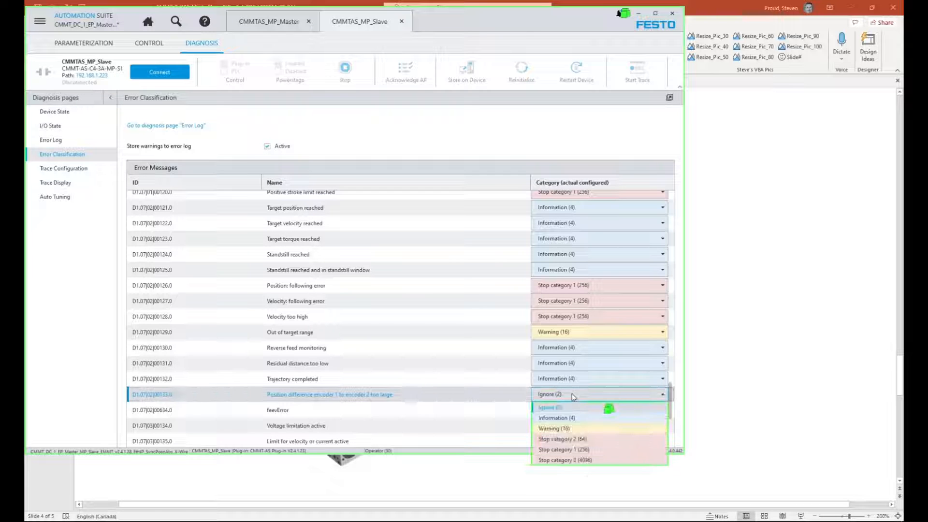
{"action": "left_click", "coordinate": [565, 430]}
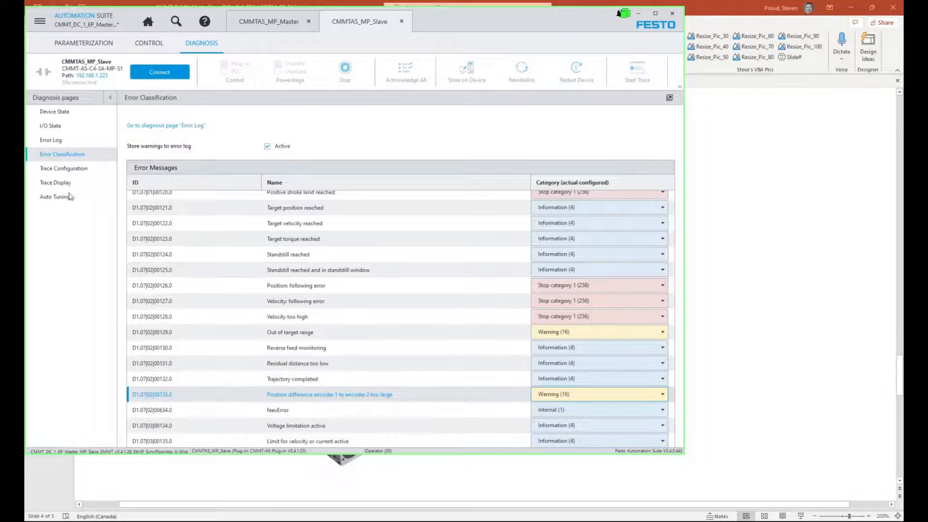
Step: Delete all trace channels from the slave's Trace Configuration
{"action": "left_click", "coordinate": [64, 168]}
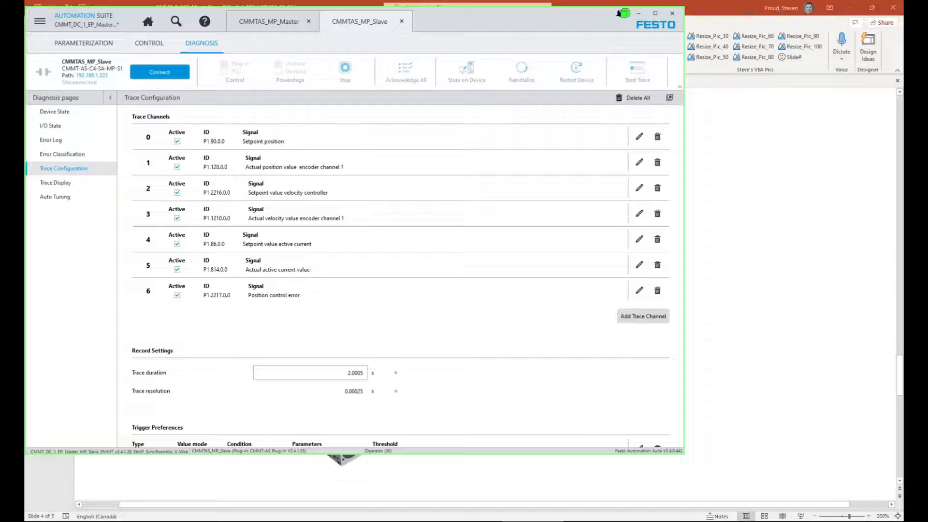
{"action": "left_click", "coordinate": [629, 99]}
{"action": "left_click", "coordinate": [432, 268]}
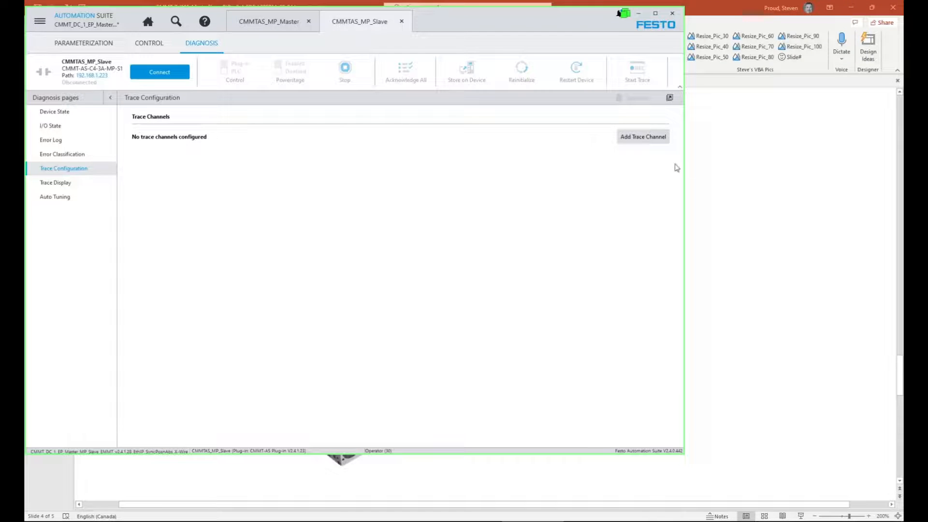
Step: Add a trace channel for P0.11601.1.0, Absolute position in user units, to the slave's Trace Configuration
{"action": "left_click", "coordinate": [643, 137]}
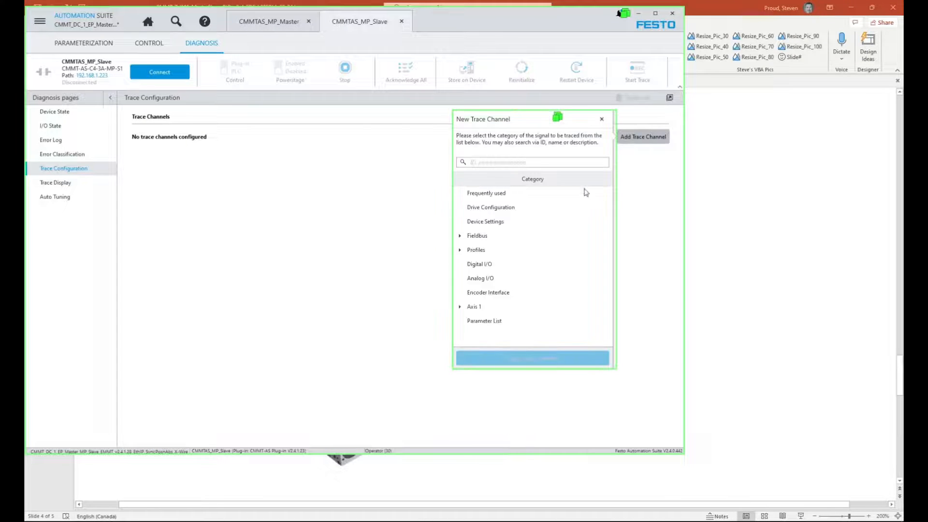
{"action": "left_click", "coordinate": [506, 165]}
{"action": "type", "text": "P0.11601.1.0"}
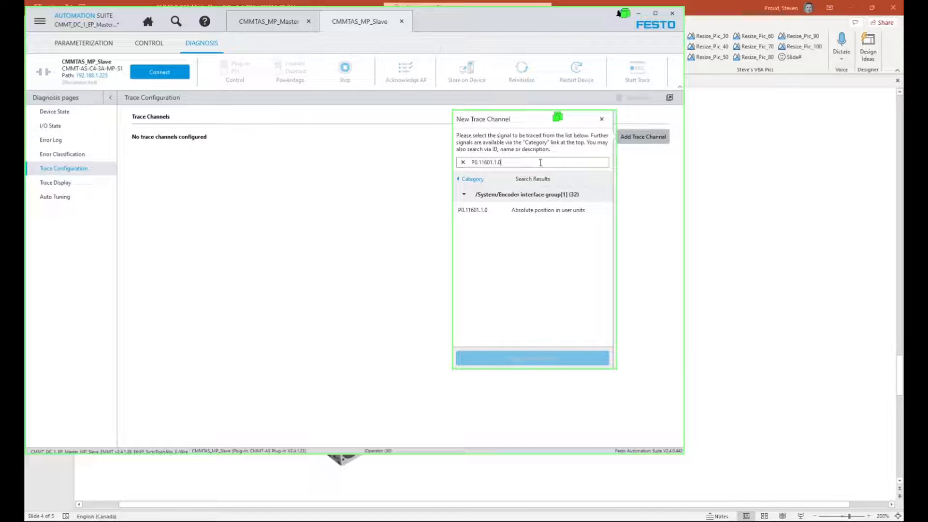
{"action": "left_click", "coordinate": [543, 213]}
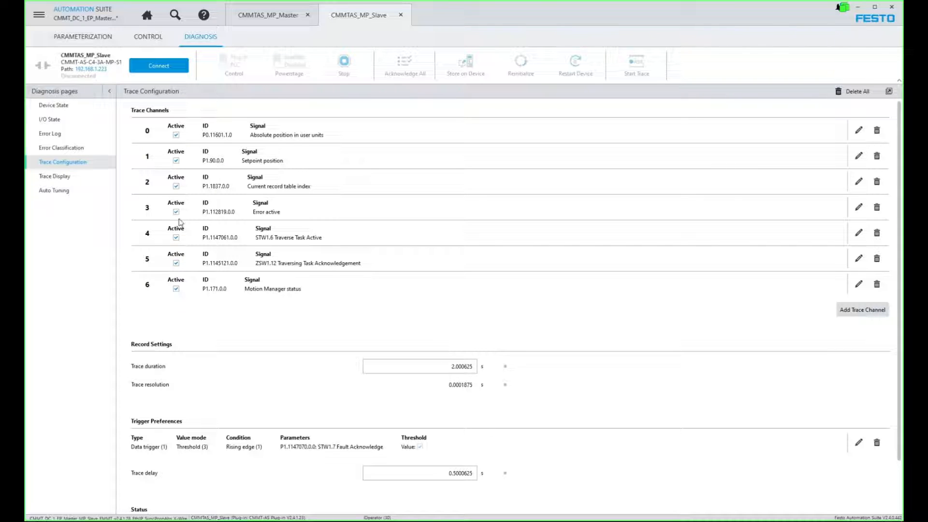
Step: Save the project
{"action": "left_click", "coordinate": [41, 15]}
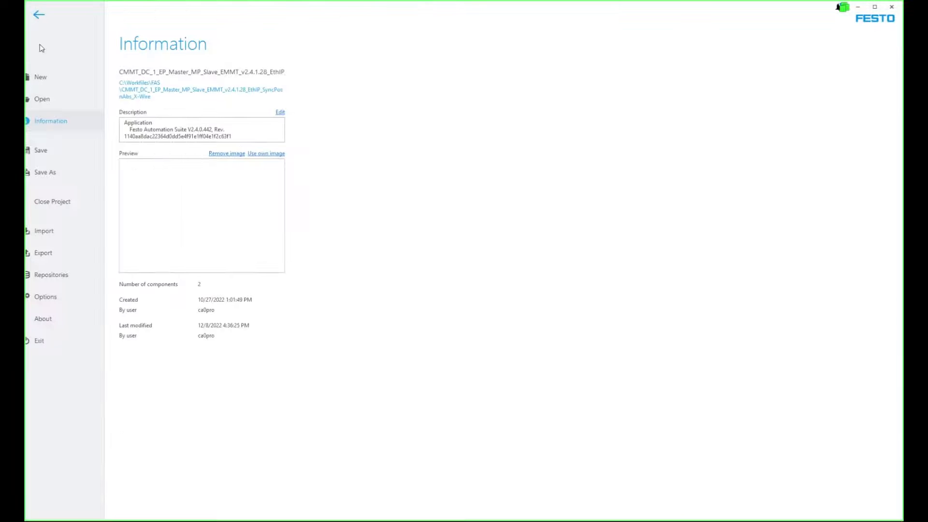
{"action": "left_click", "coordinate": [54, 152]}
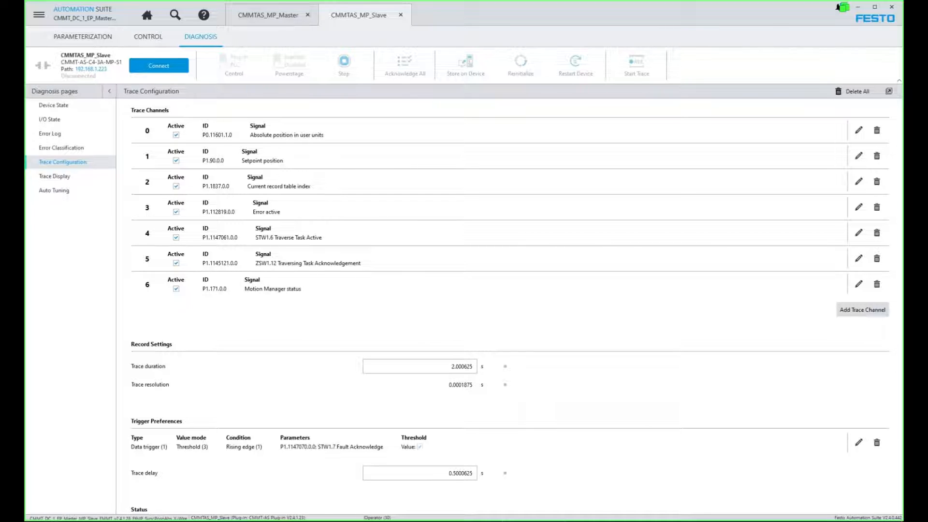
Step: Check the connection paths of the master and slave drives and return to the slave's parameterization pages
{"action": "left_click", "coordinate": [260, 17]}
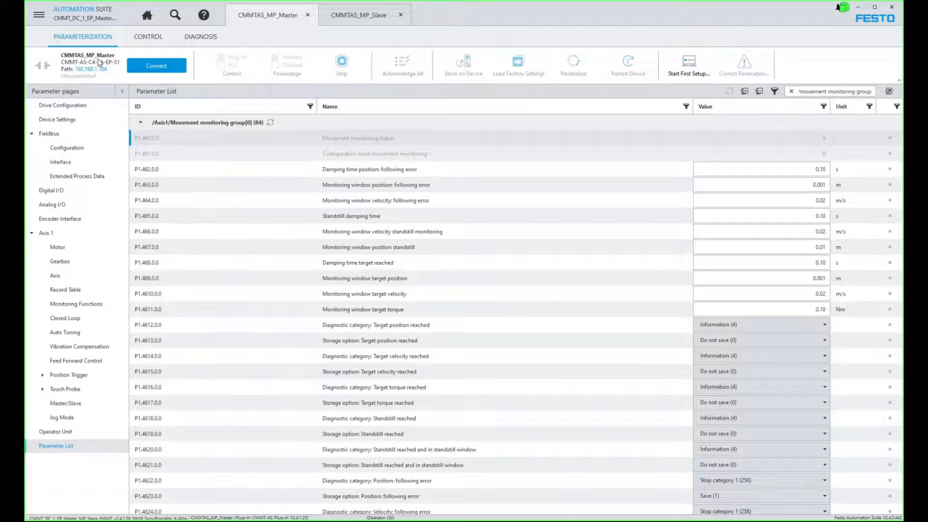
{"action": "left_click", "coordinate": [361, 17]}
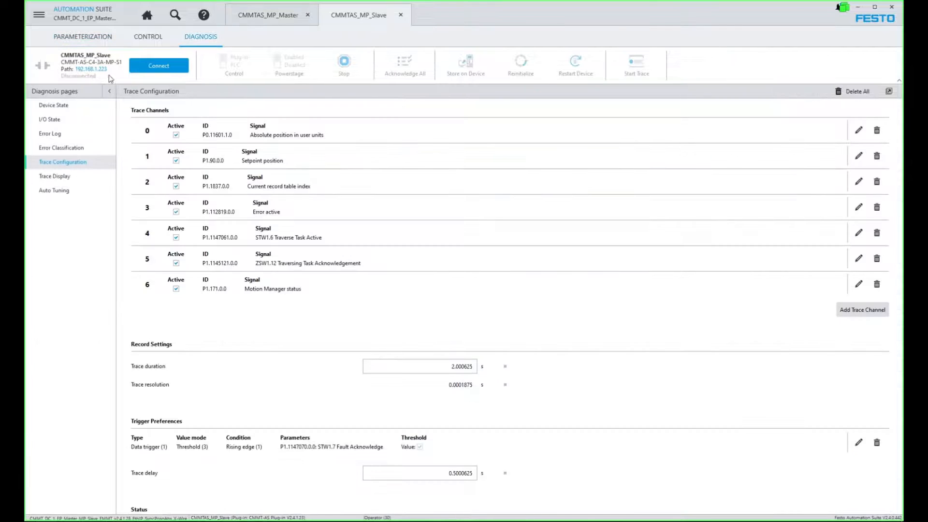
{"action": "left_click", "coordinate": [71, 38]}
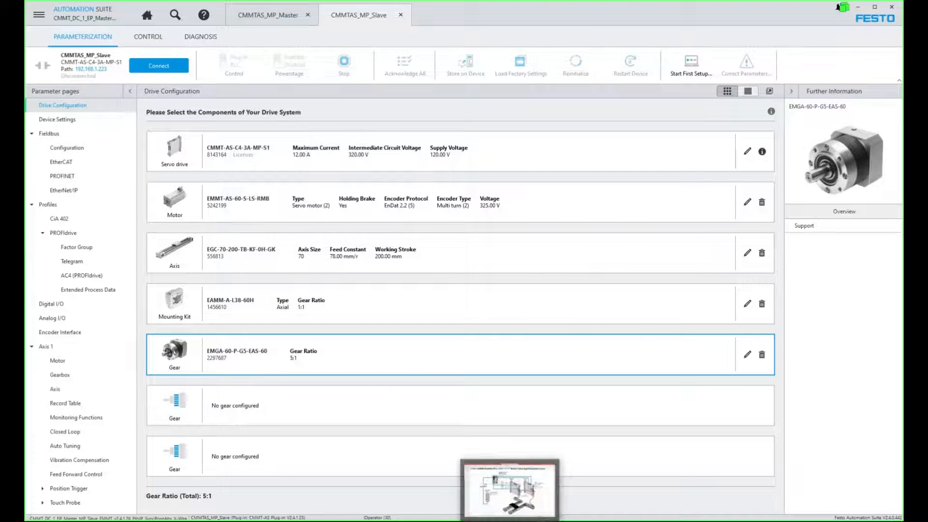
Step: Switch to the layout slide in PowerPoint and colour the last octet of the master and slave port X18 IP addresses blue
{"action": "left_click", "coordinate": [501, 490]}
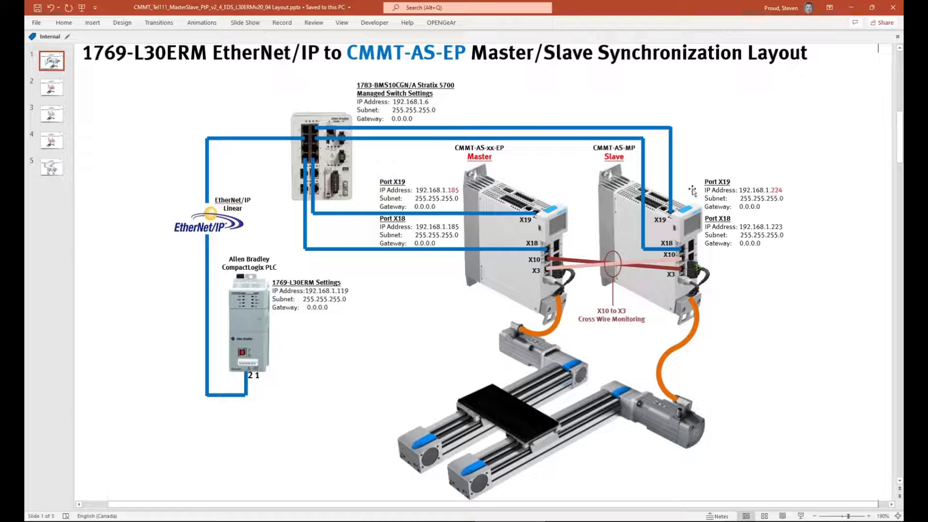
{"action": "left_click", "coordinate": [451, 193]}
{"action": "left_click", "coordinate": [458, 226]}
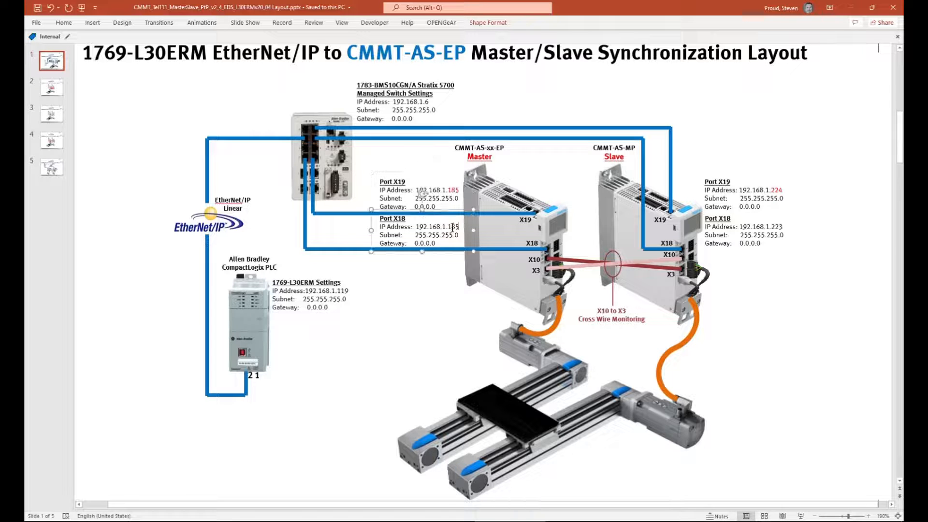
{"action": "double_click", "coordinate": [448, 228]}
{"action": "left_click", "coordinate": [446, 228]}
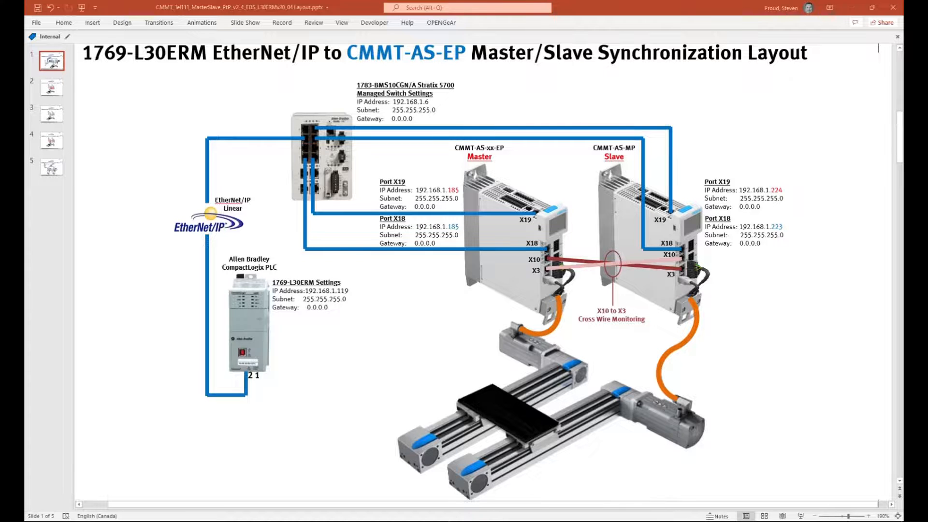
Step: Switch to Festo Automation Suite, write and store the project parameters on the slave drive, and check its PROFIdrive telegram selection
{"action": "key", "text": "alt+Tab"}
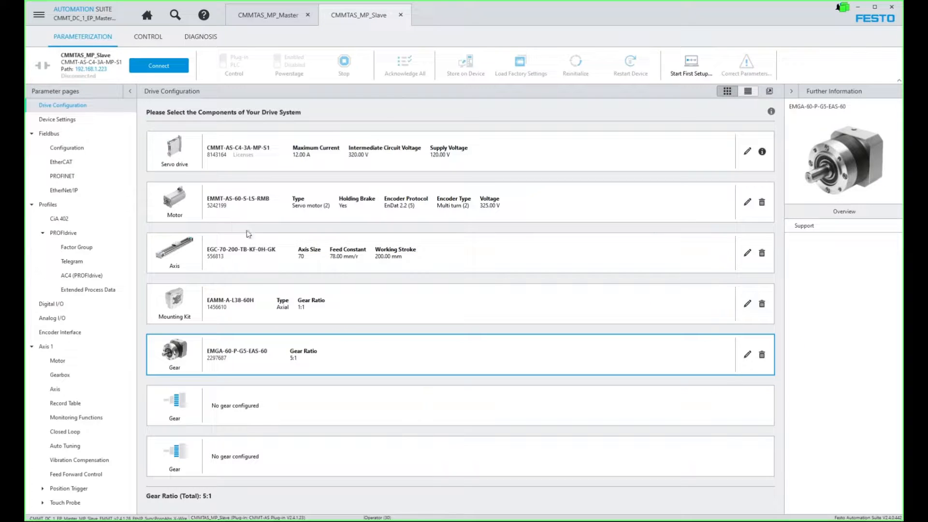
{"action": "left_click", "coordinate": [164, 71]}
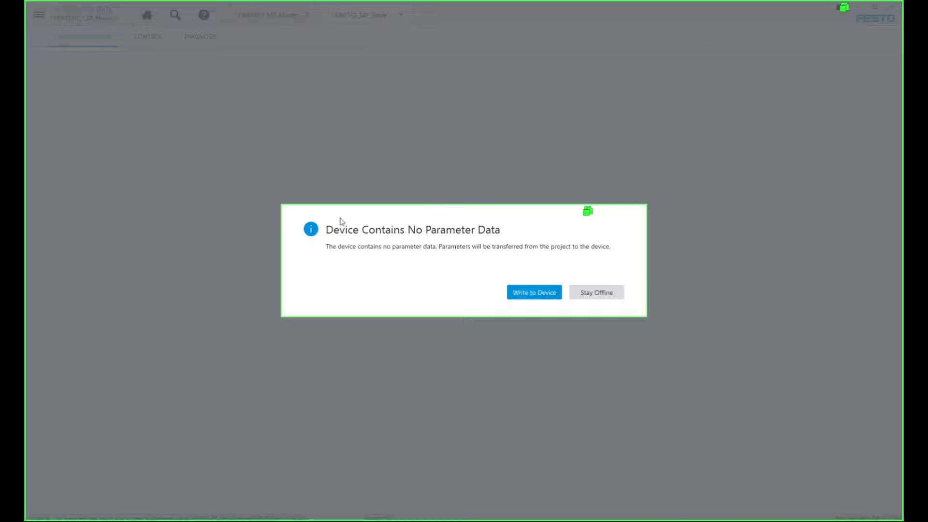
{"action": "left_click", "coordinate": [535, 293]}
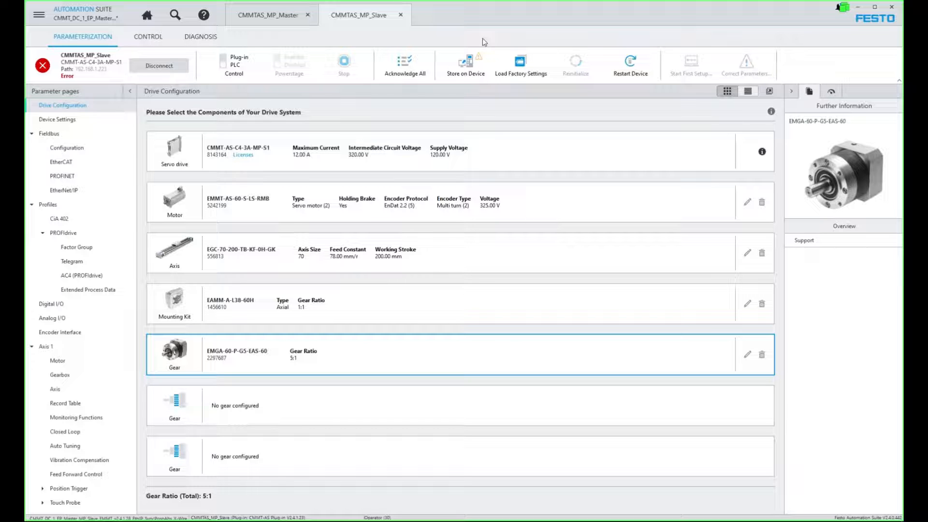
{"action": "left_click", "coordinate": [468, 73]}
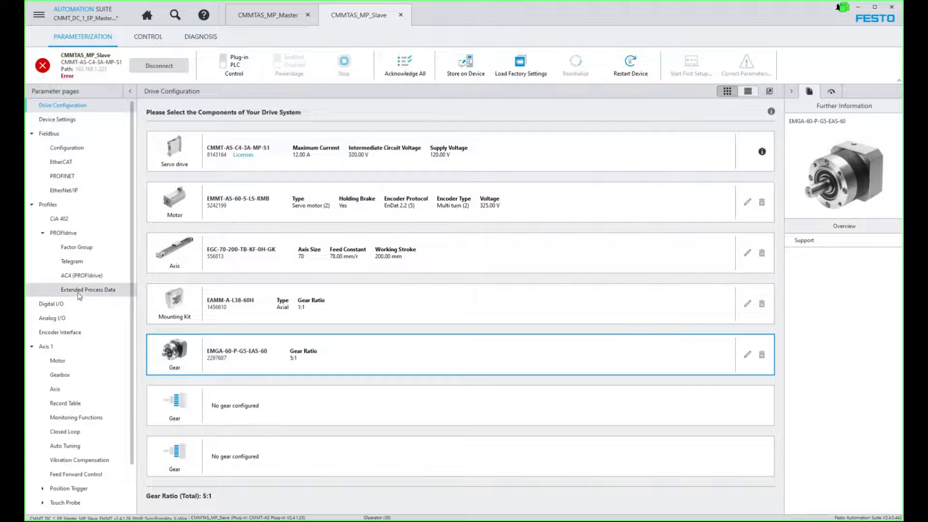
{"action": "left_click", "coordinate": [74, 265]}
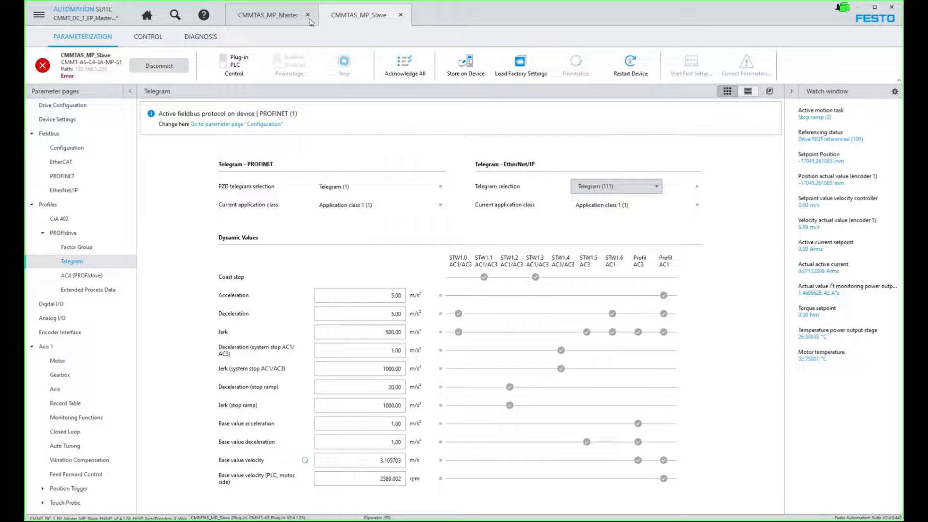
Step: Write the project parameters to the master drive and store them permanently on the device
{"action": "left_click", "coordinate": [277, 18]}
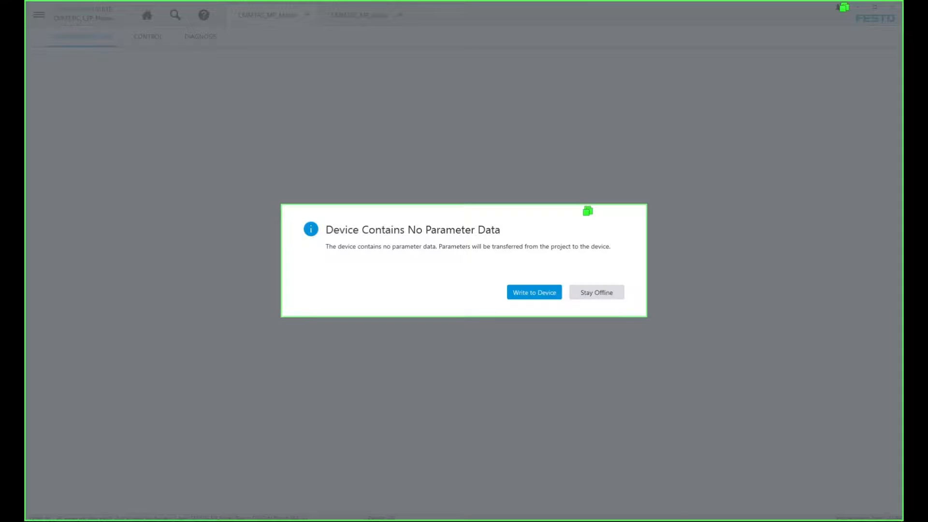
{"action": "left_click", "coordinate": [534, 292]}
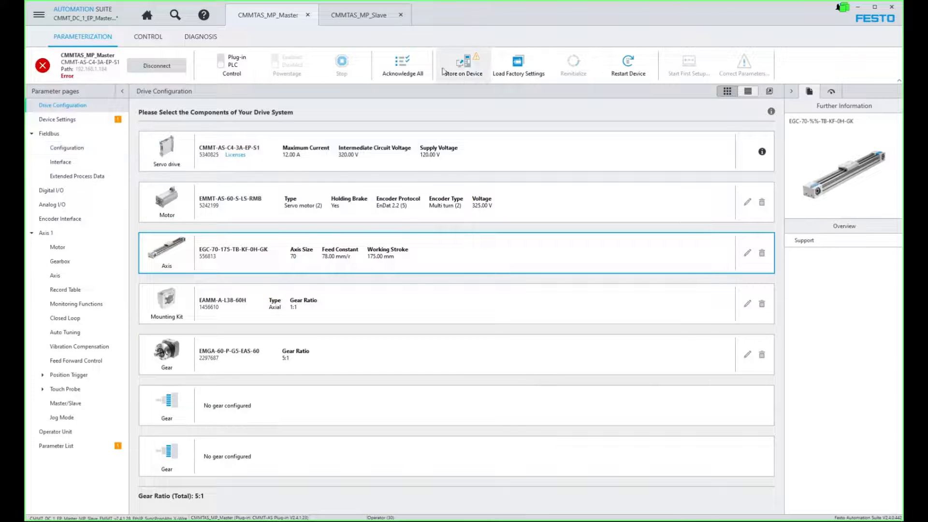
{"action": "left_click", "coordinate": [471, 74]}
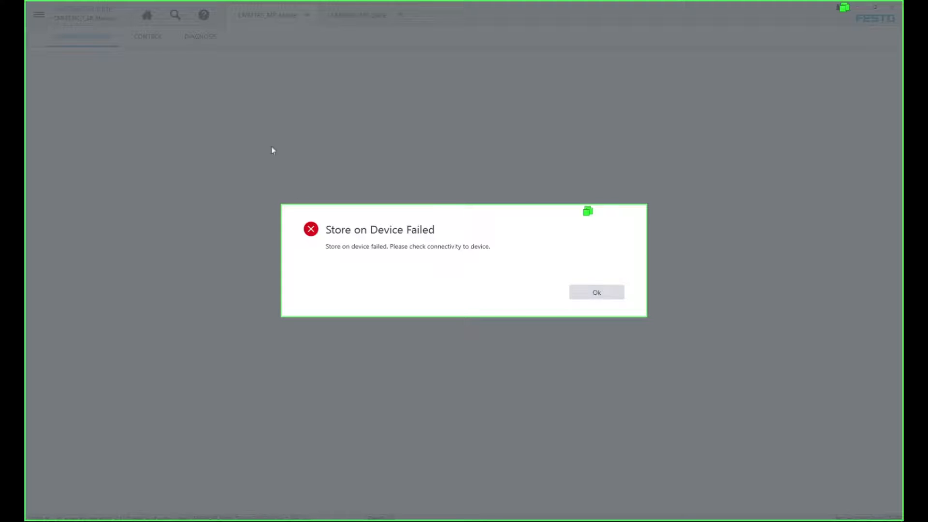
{"action": "left_click", "coordinate": [592, 292]}
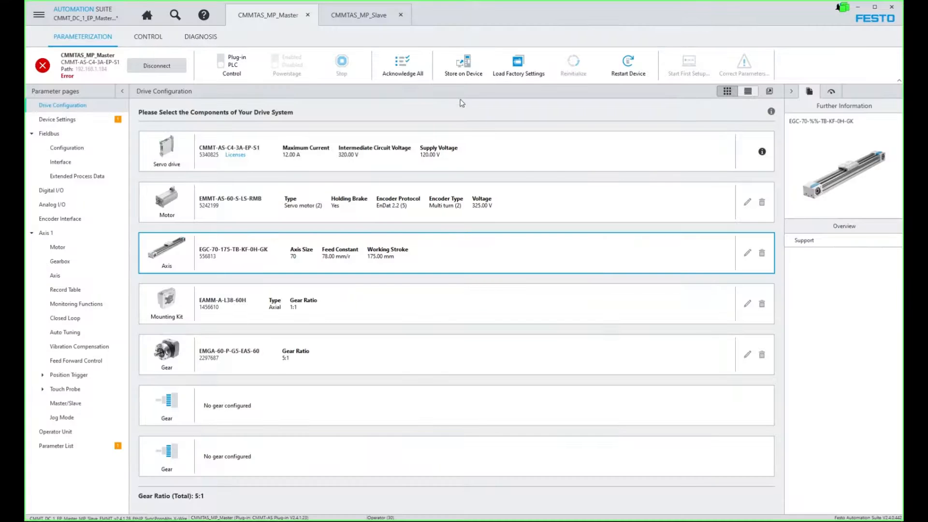
{"action": "left_click", "coordinate": [463, 75]}
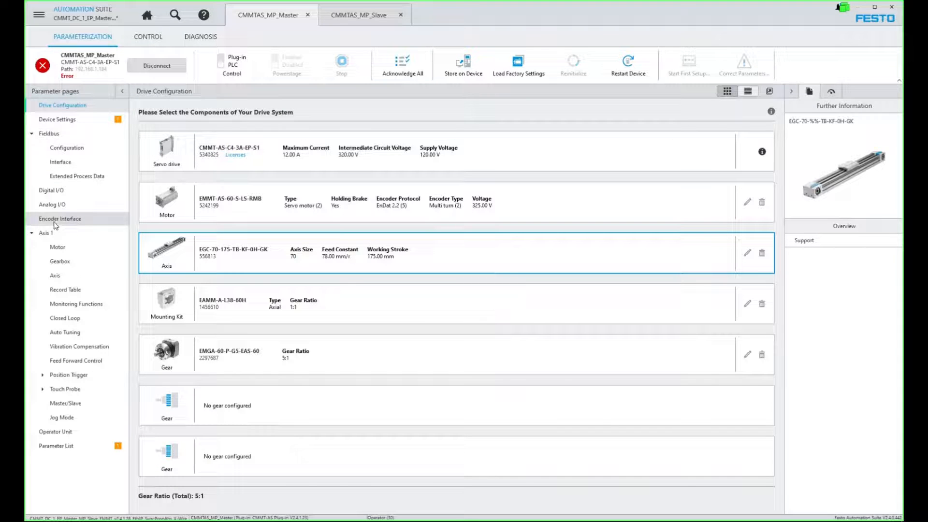
Step: Check the master's fieldbus telegram configuration and acknowledge all errors on the master and slave drives
{"action": "left_click", "coordinate": [75, 151]}
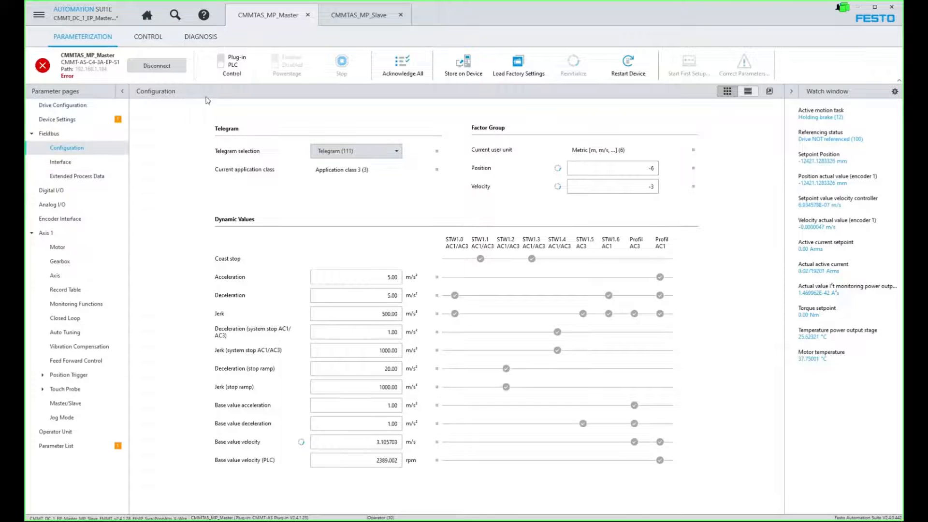
{"action": "left_click", "coordinate": [413, 76]}
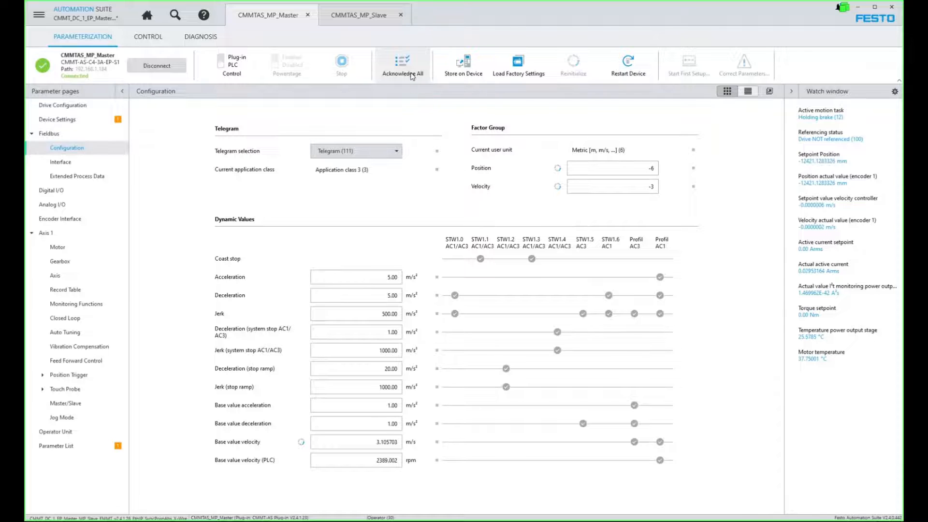
{"action": "left_click", "coordinate": [362, 16]}
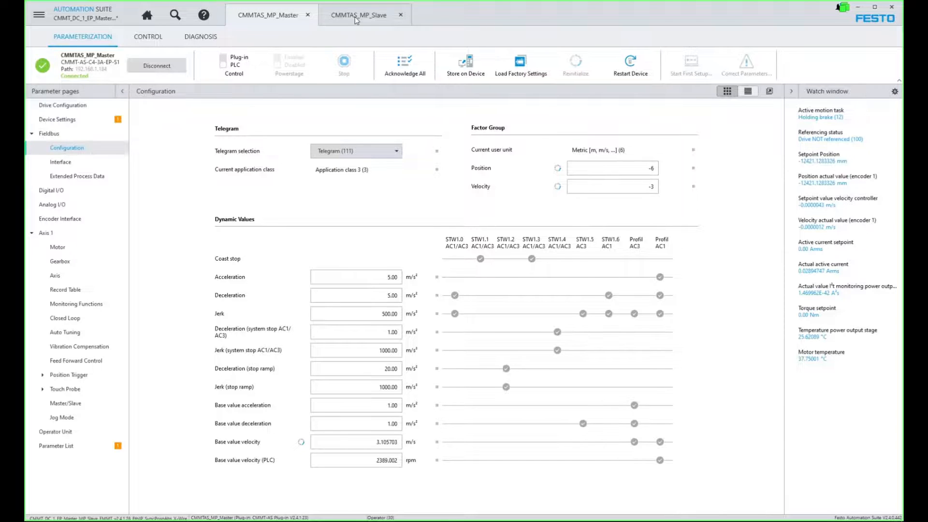
{"action": "left_click", "coordinate": [412, 75]}
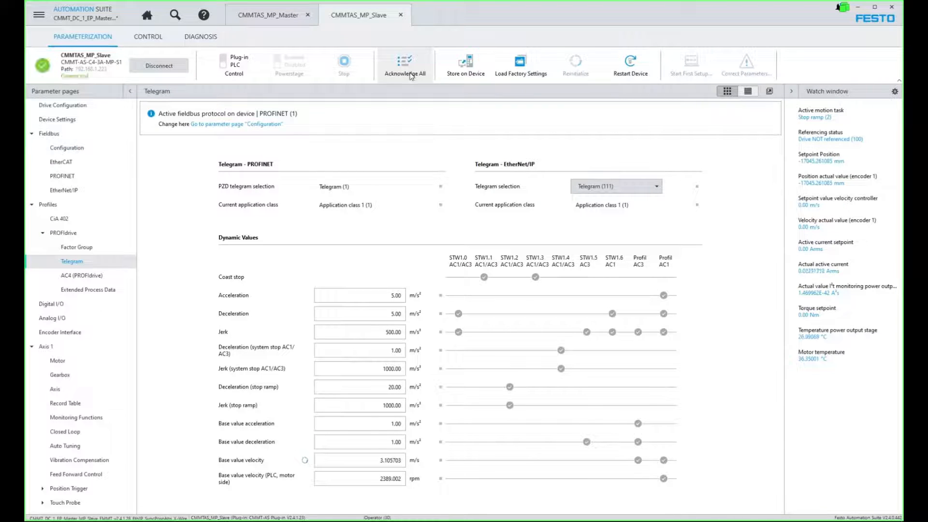
Step: Examine the slave drive's device state and error log
{"action": "left_click", "coordinate": [189, 38]}
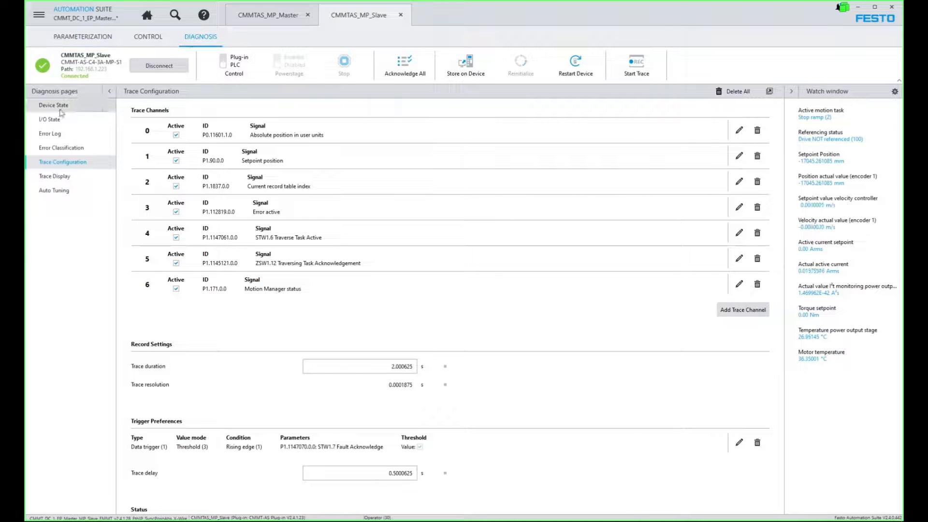
{"action": "left_click", "coordinate": [60, 110]}
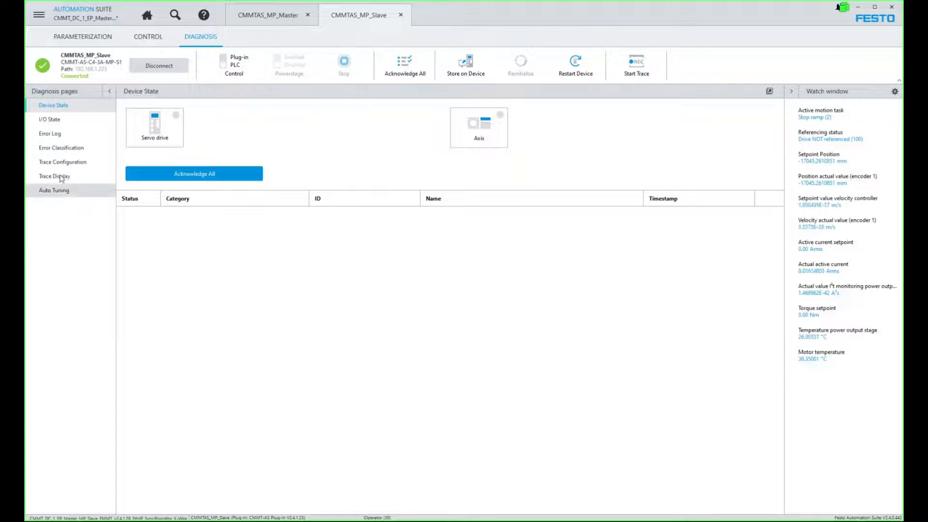
{"action": "left_click", "coordinate": [55, 135]}
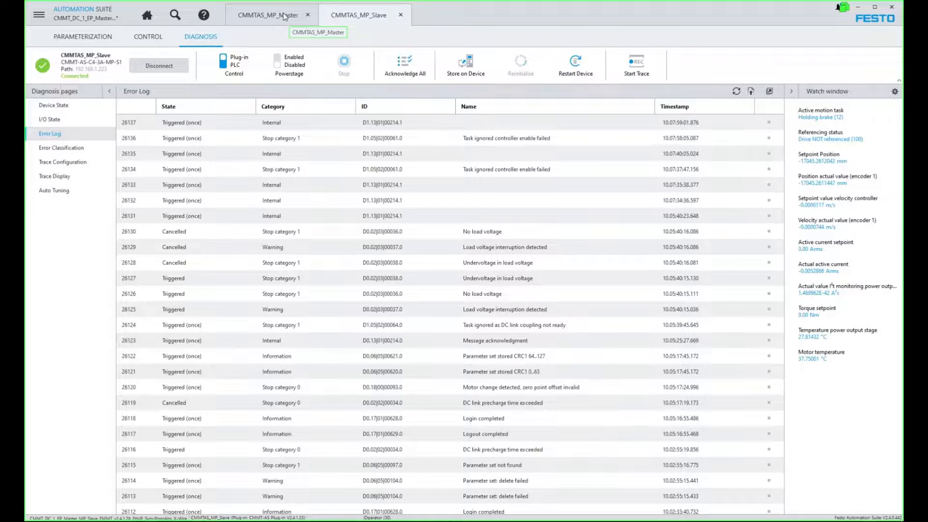
Step: Compare the master and slave I/O states with the CTRL-EN hardware cross-wiring picture
{"action": "left_click", "coordinate": [285, 17]}
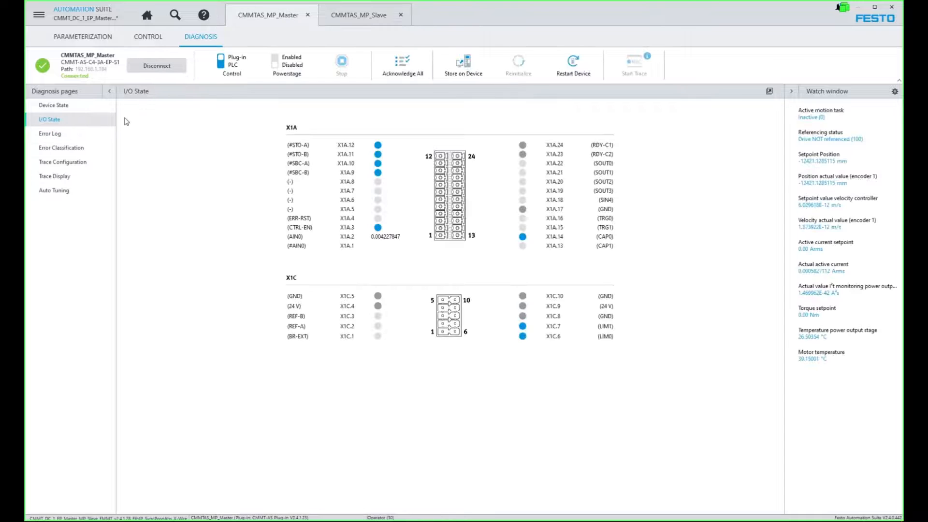
{"action": "left_click", "coordinate": [365, 17]}
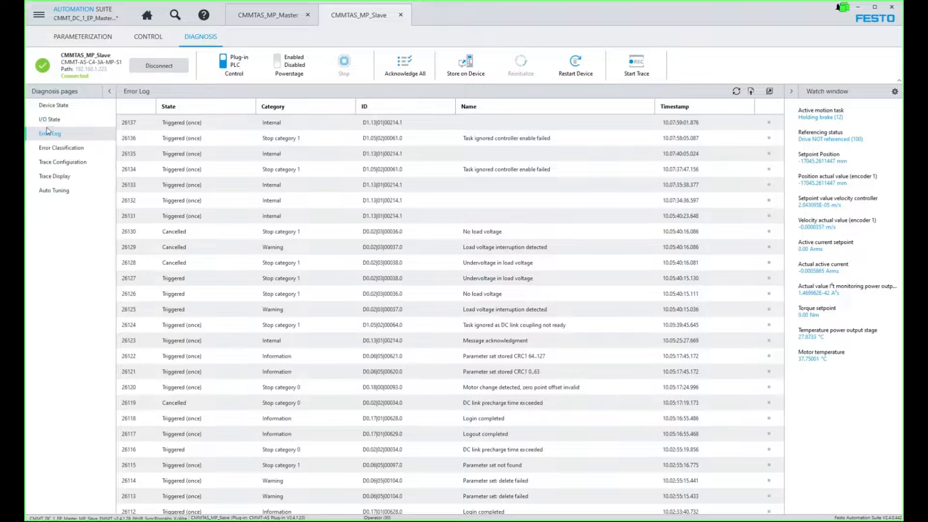
{"action": "left_click", "coordinate": [49, 120]}
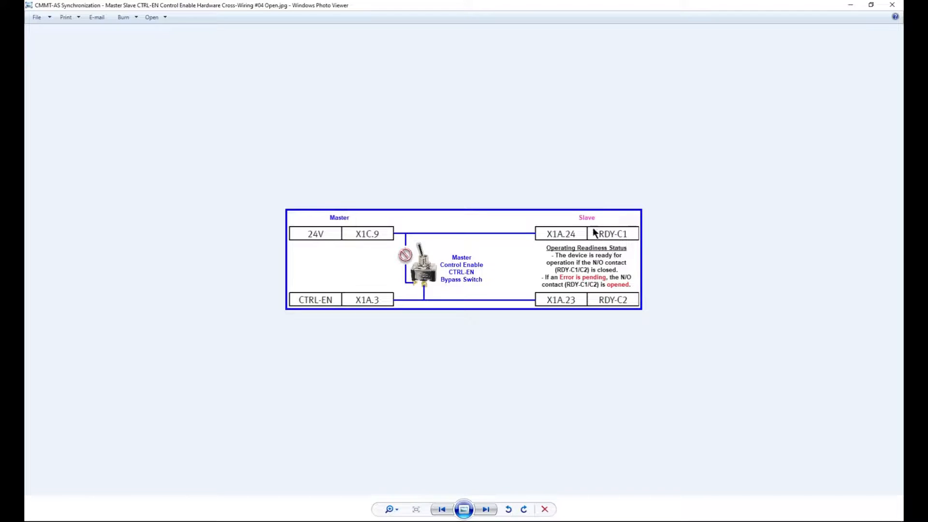
{"action": "mouse_move", "coordinate": [408, 521]}
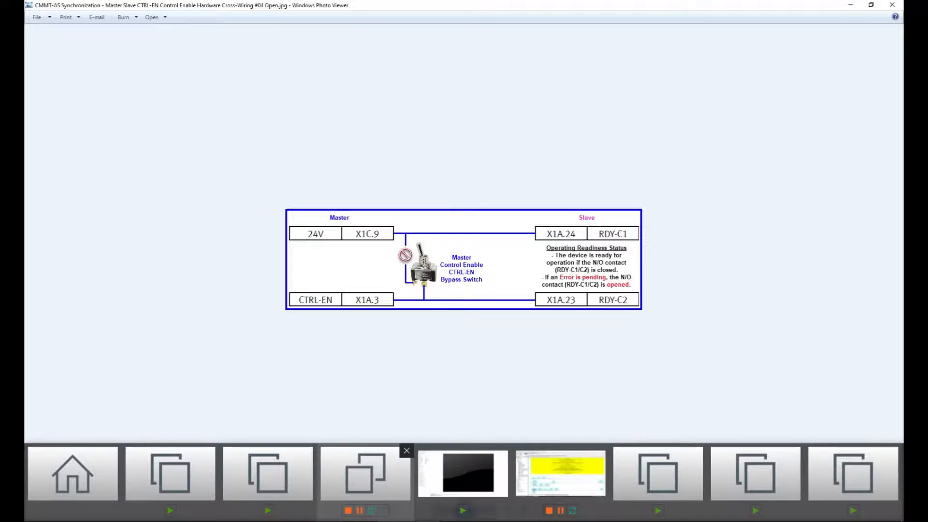
{"action": "left_click", "coordinate": [355, 521]}
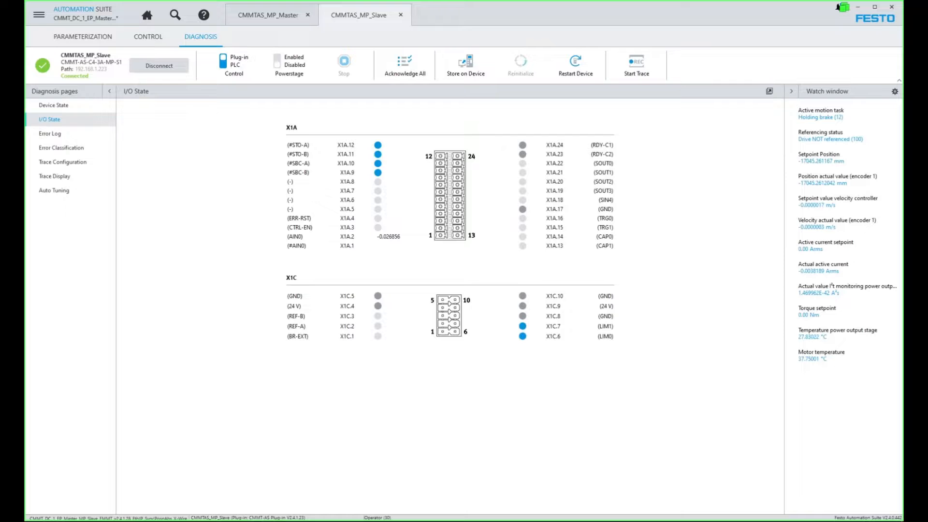
{"action": "left_click", "coordinate": [273, 16]}
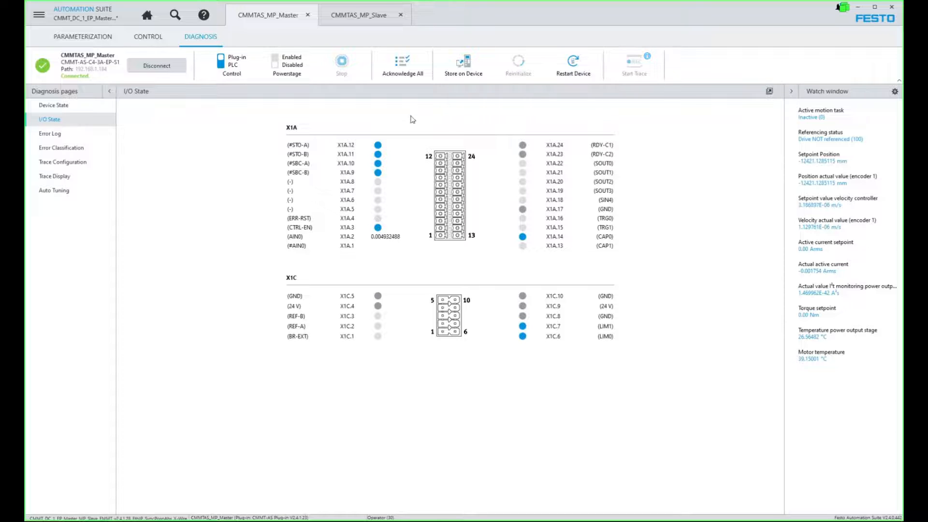
{"action": "left_click", "coordinate": [357, 15]}
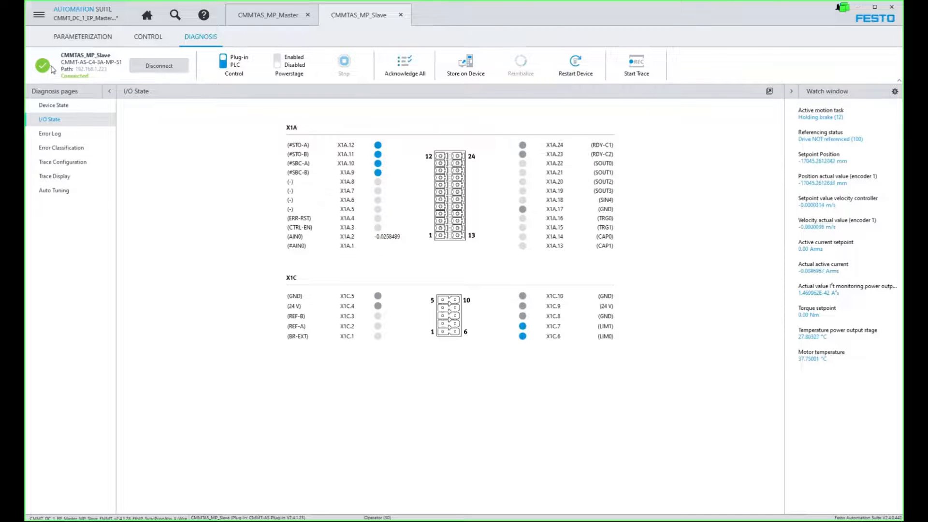
Step: Try to enable the slave's powerstage and acknowledge the resulting error
{"action": "left_click", "coordinate": [148, 37]}
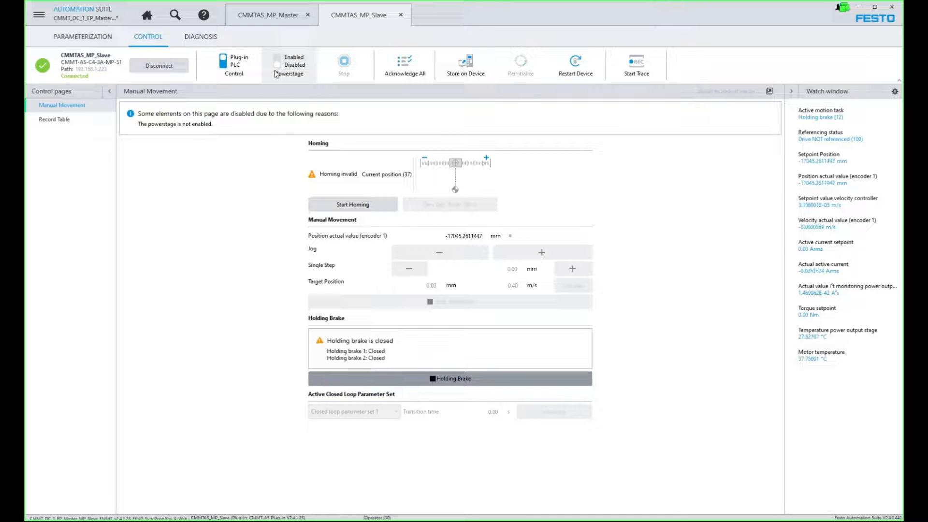
{"action": "left_click", "coordinate": [200, 38]}
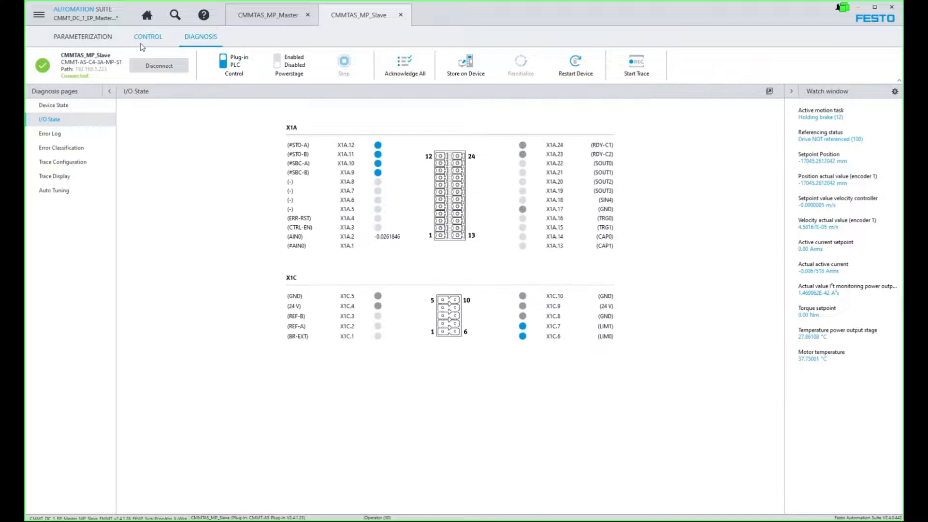
{"action": "left_click", "coordinate": [296, 73]}
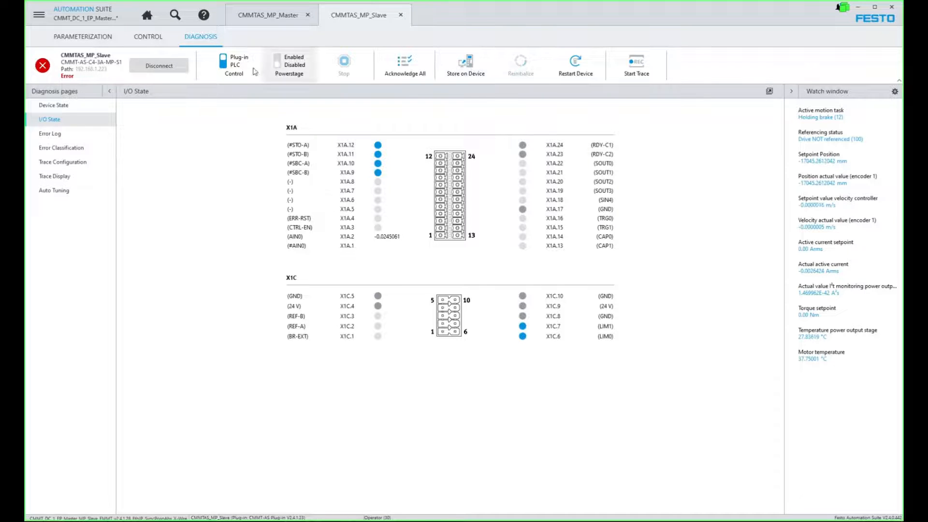
{"action": "left_click", "coordinate": [270, 19]}
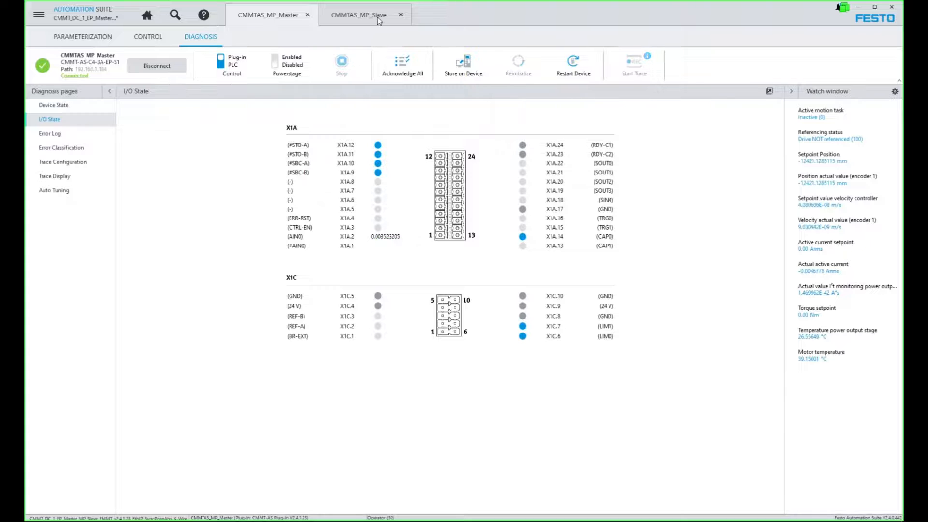
{"action": "left_click", "coordinate": [358, 15]}
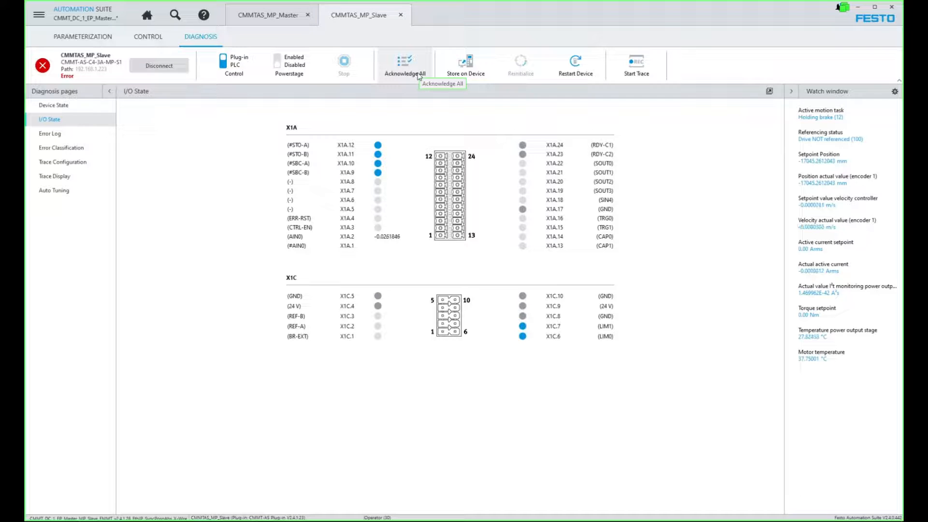
{"action": "left_click", "coordinate": [419, 78]}
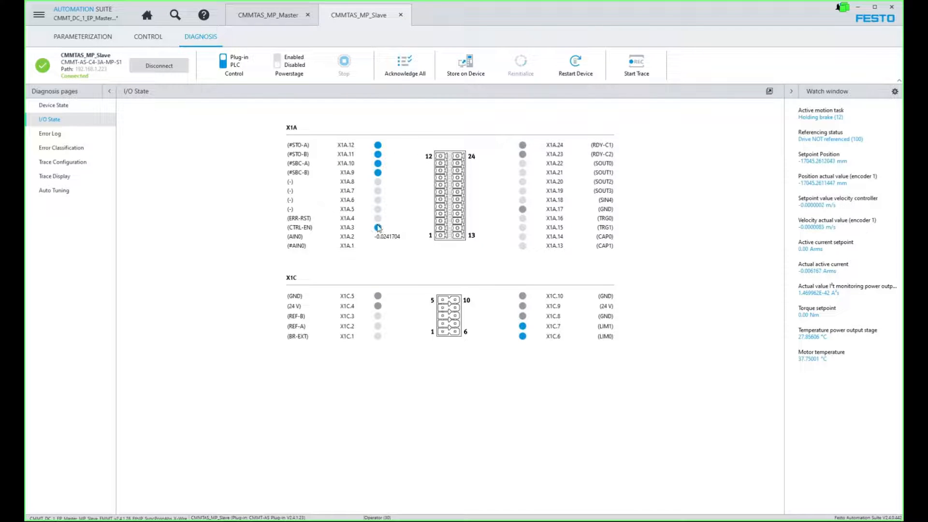
Step: Check the CTRL-EN input in both drives' I/O states and enable the master's powerstage
{"action": "left_click", "coordinate": [288, 18]}
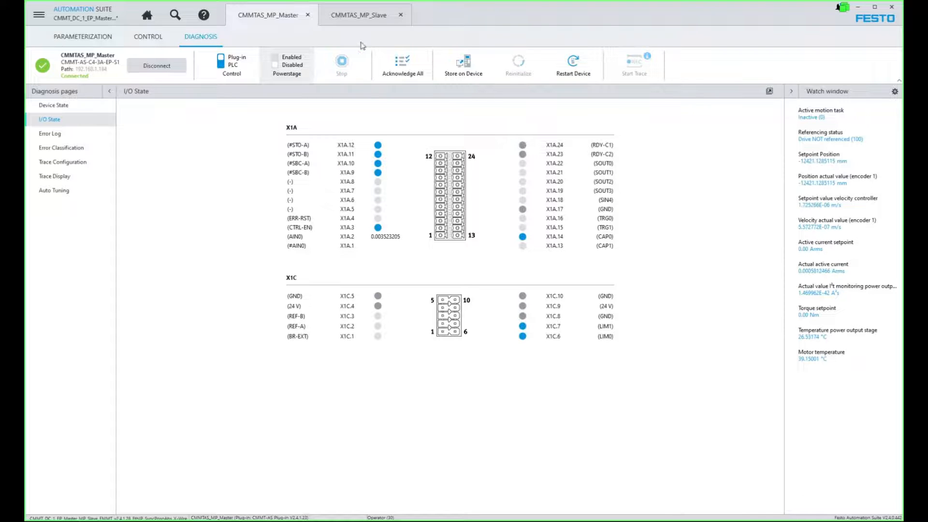
{"action": "left_click", "coordinate": [381, 16]}
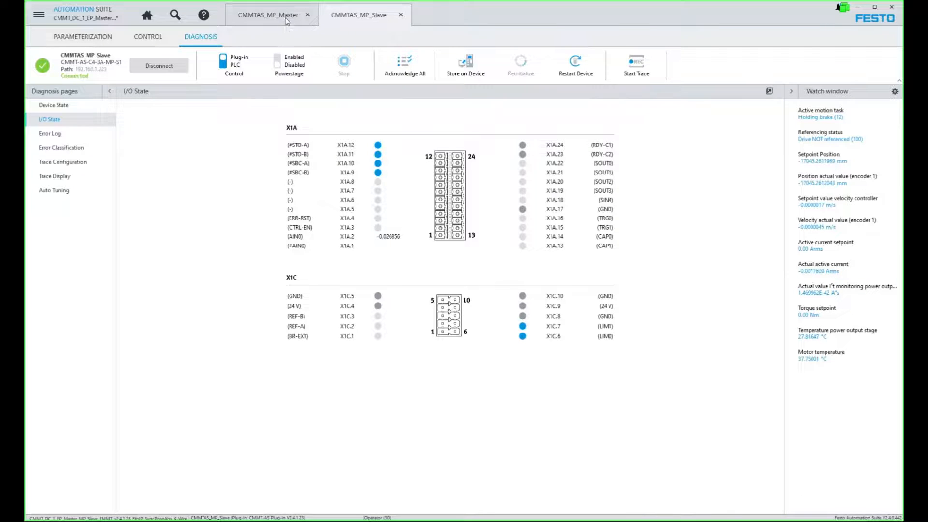
{"action": "left_click", "coordinate": [268, 15]}
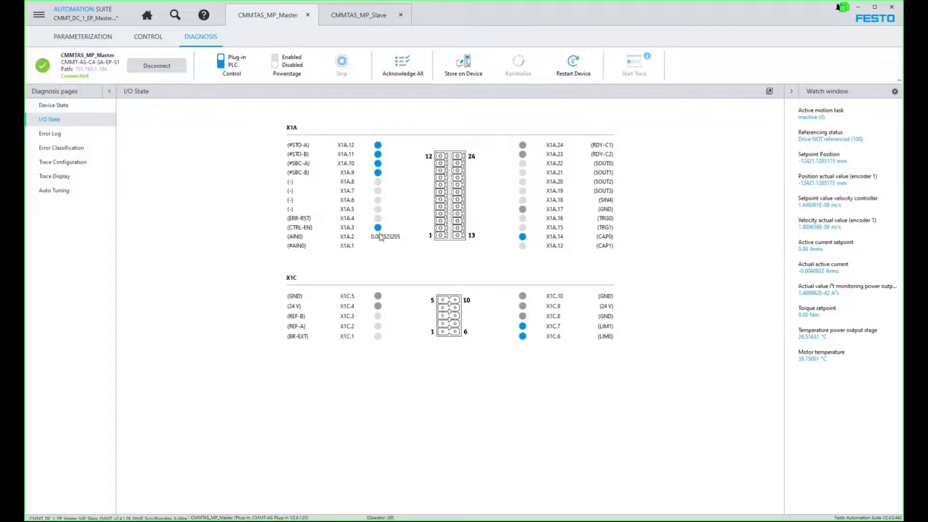
{"action": "left_click", "coordinate": [285, 74]}
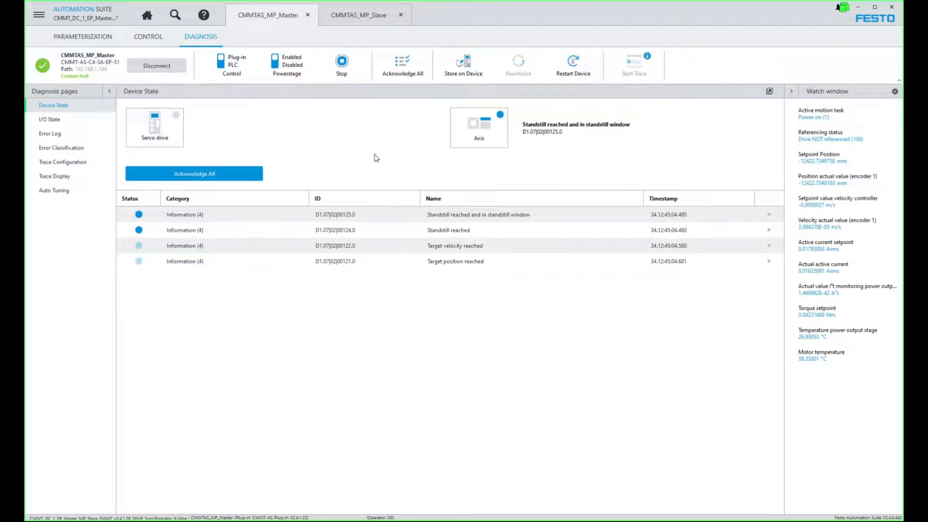
Step: Disable the master's powerstage from its manual movement controls, then release and re-engage the holding brake
{"action": "left_click", "coordinate": [157, 39]}
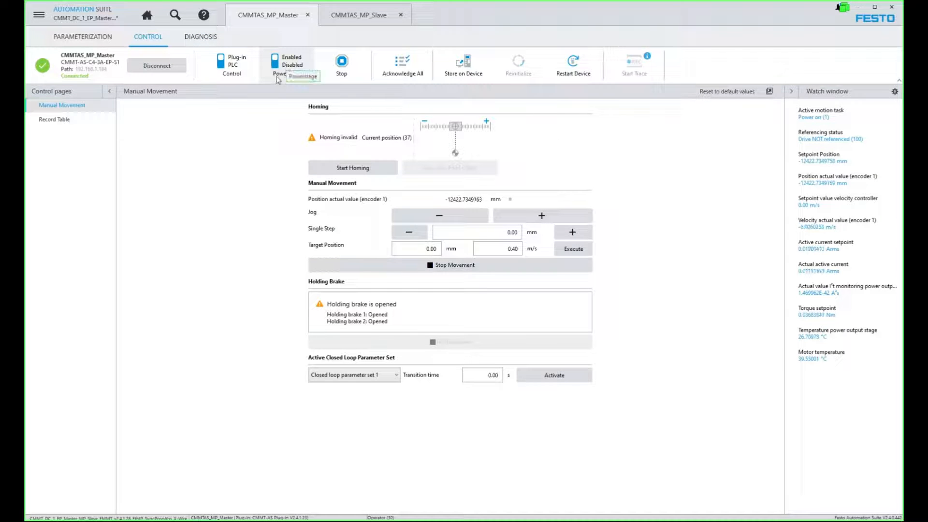
{"action": "left_click", "coordinate": [289, 67]}
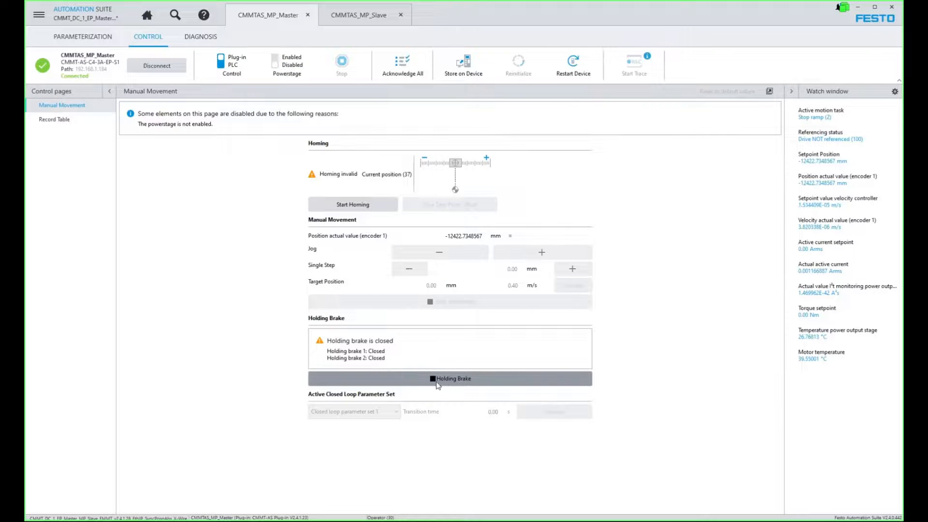
{"action": "left_click", "coordinate": [446, 381]}
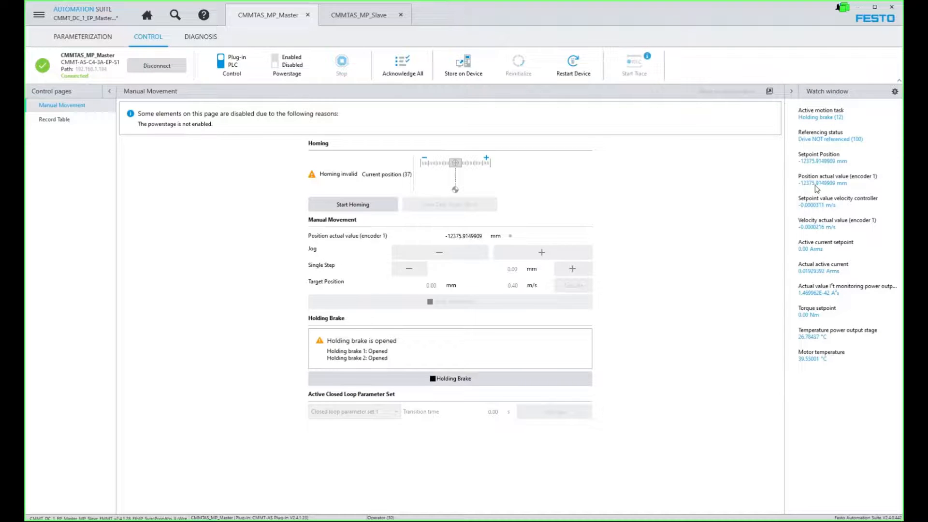
{"action": "left_click", "coordinate": [465, 378]}
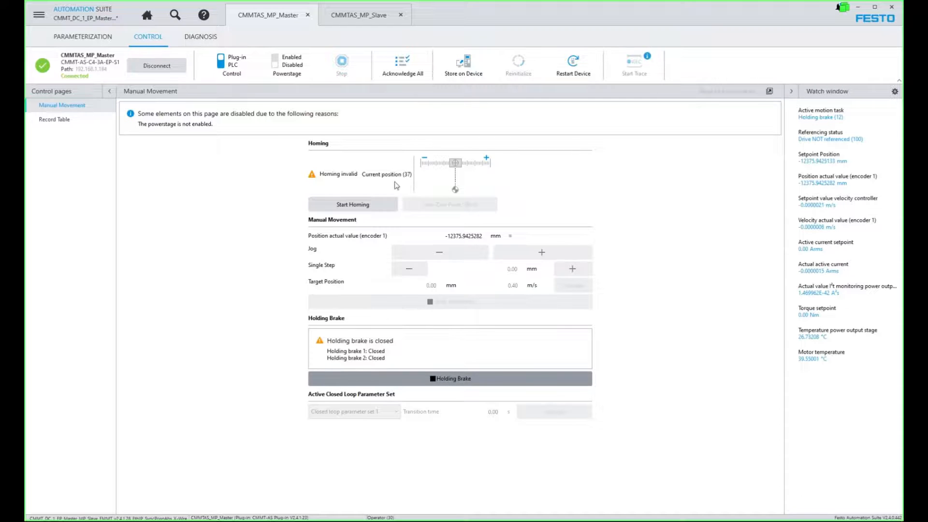
Step: Enable the master's powerstage and home the axis at its current position
{"action": "left_click", "coordinate": [289, 71]}
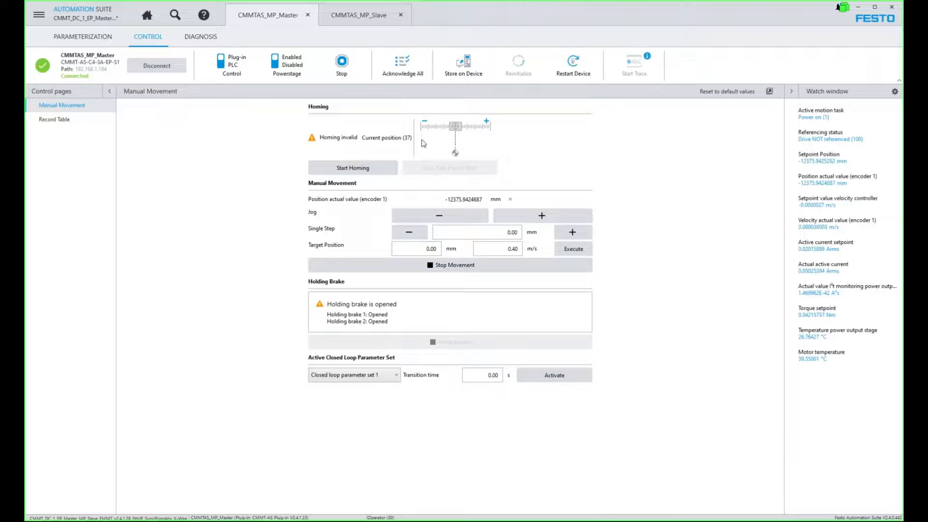
{"action": "left_click", "coordinate": [355, 172]}
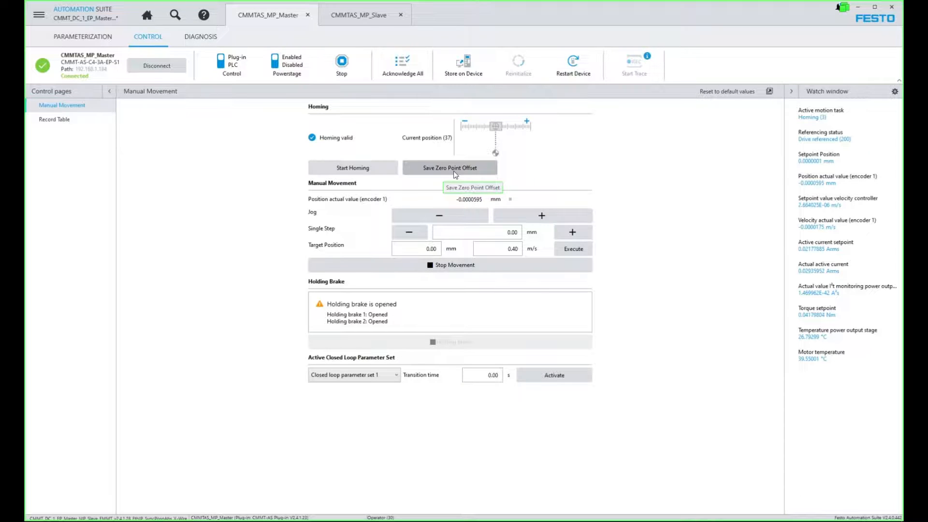
Step: Save the master's zero point offset and check the save zero offset activation in its axis parameters
{"action": "left_click", "coordinate": [458, 170]}
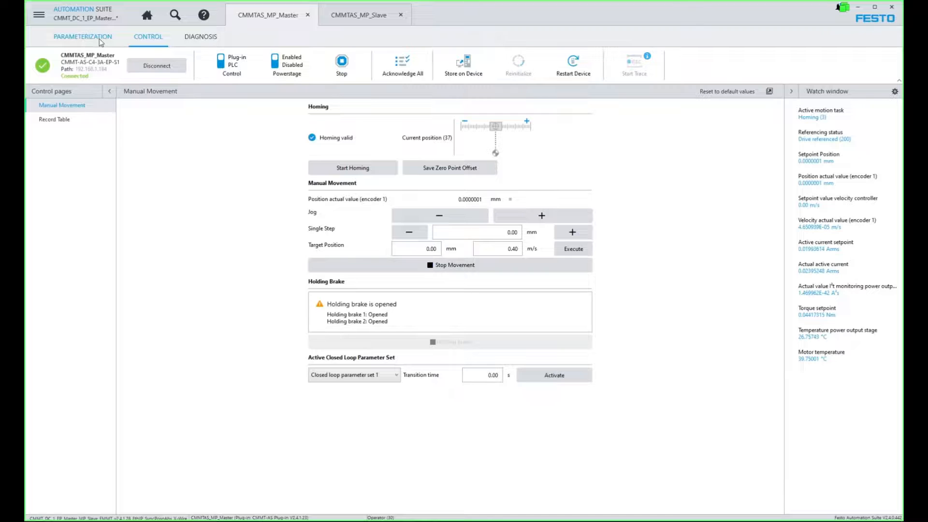
{"action": "left_click", "coordinate": [83, 37]}
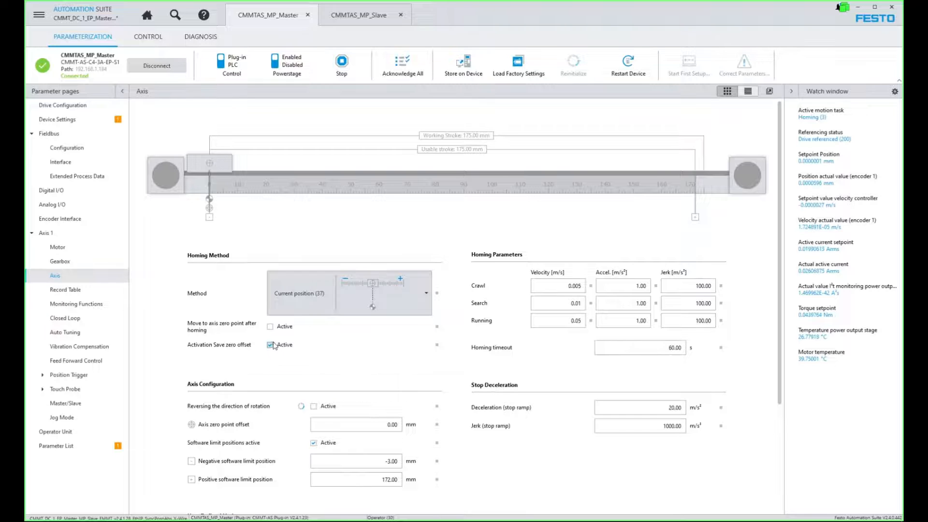
Step: Move the master to the 0.00 mm target position and check its device state and encoder interface positions
{"action": "left_click", "coordinate": [154, 39]}
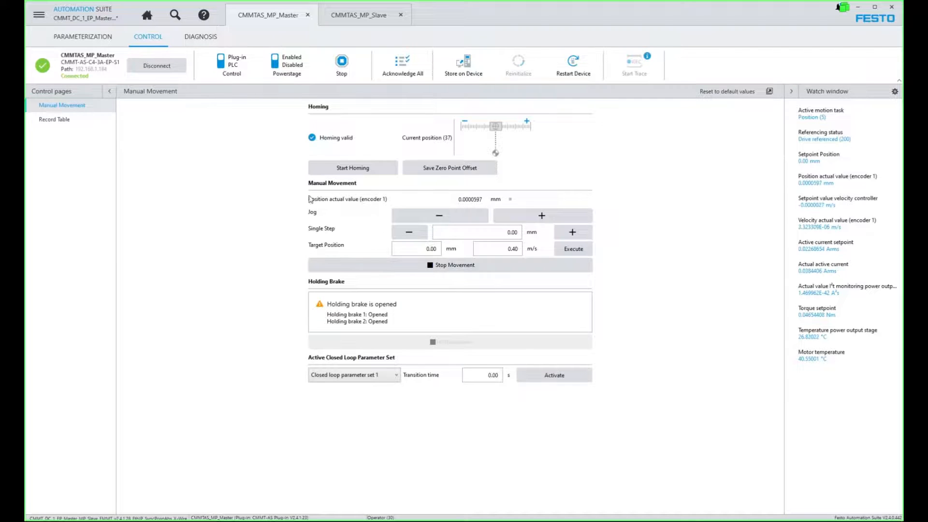
{"action": "left_click", "coordinate": [209, 39]}
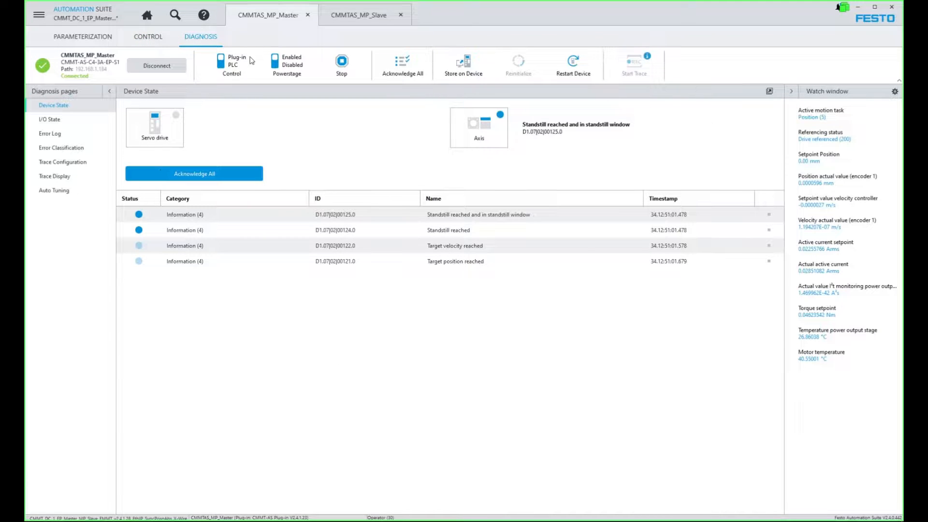
{"action": "left_click", "coordinate": [87, 37]}
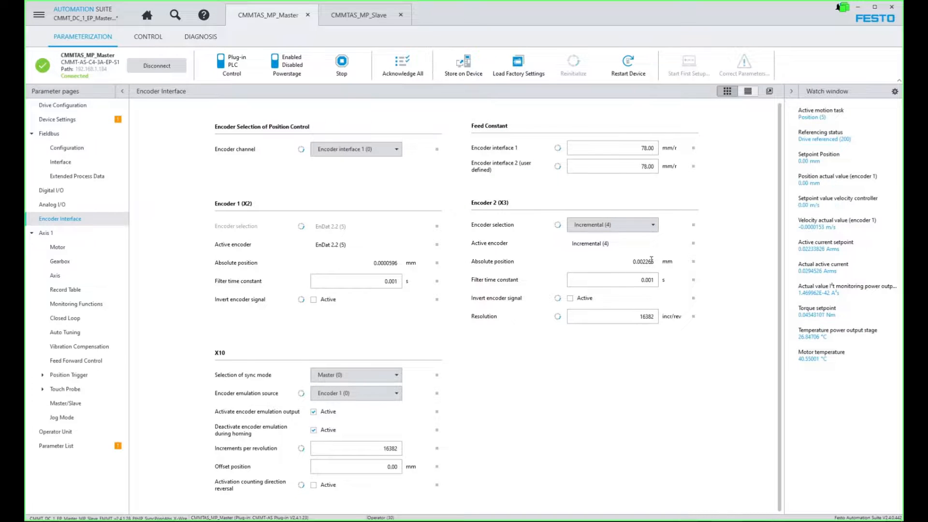
Step: Jog the master in the positive direction and inspect the resulting error in its device state and I/O state
{"action": "left_click", "coordinate": [155, 37]}
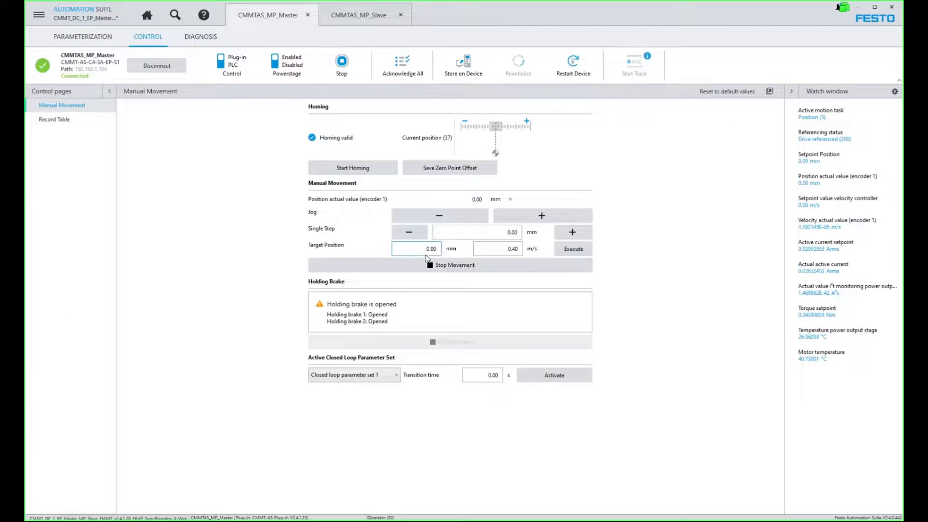
{"action": "left_click", "coordinate": [555, 218]}
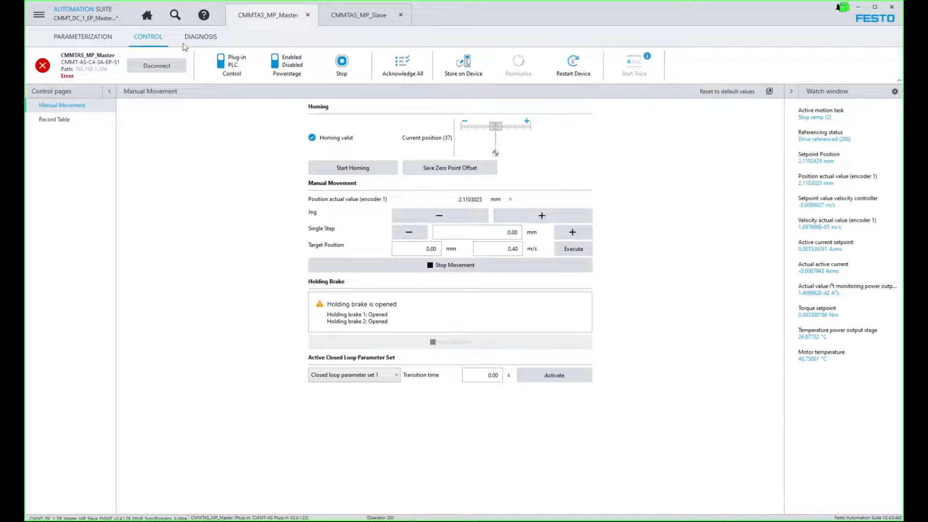
{"action": "left_click", "coordinate": [198, 37]}
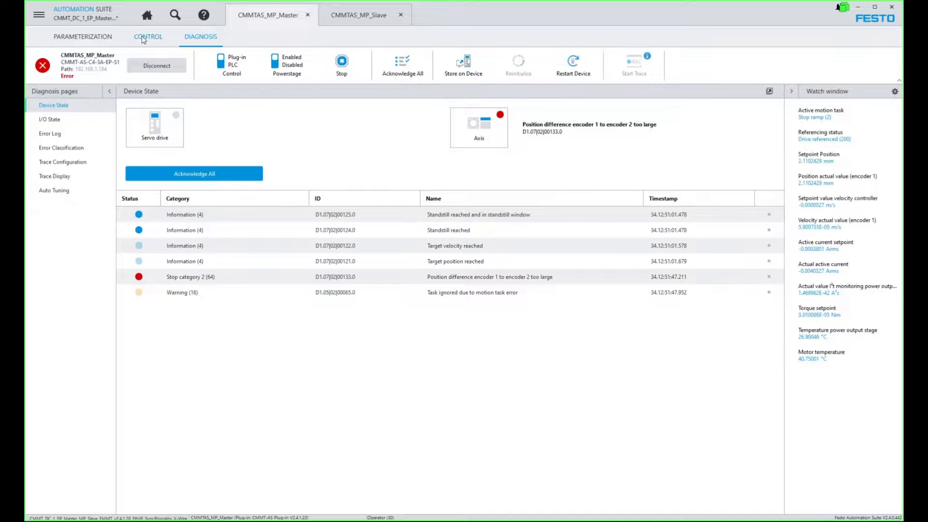
{"action": "left_click", "coordinate": [56, 123]}
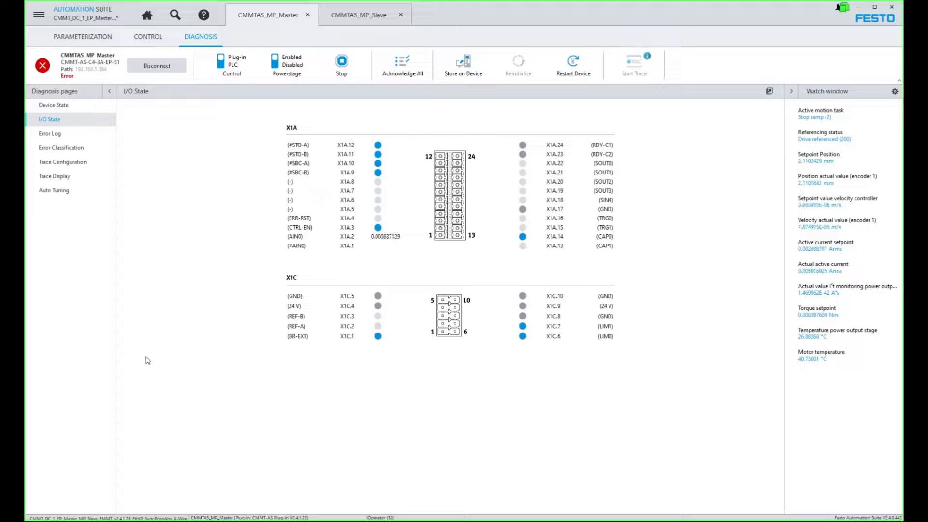
Step: Disable the master's powerstage, release the holding brake to relieve the axis, and acknowledge the encoder position difference error
{"action": "left_click", "coordinate": [413, 65]}
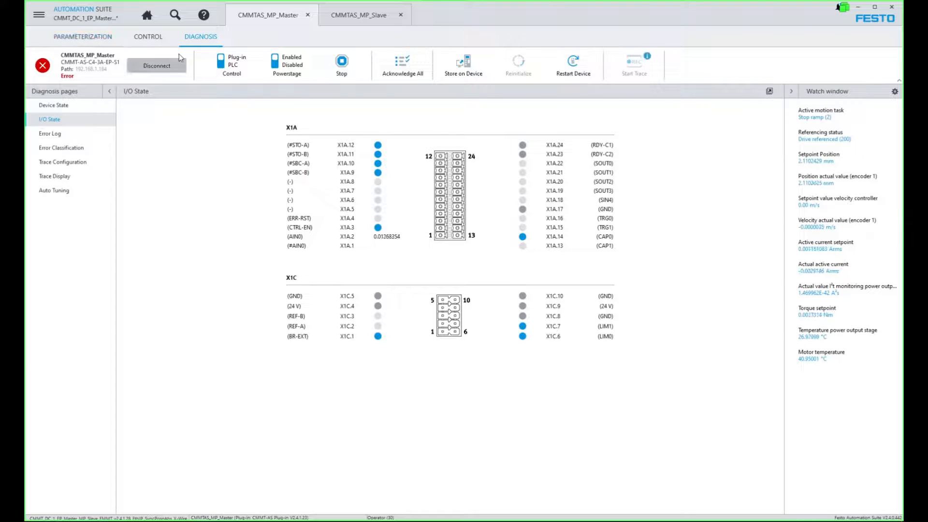
{"action": "left_click", "coordinate": [144, 42]}
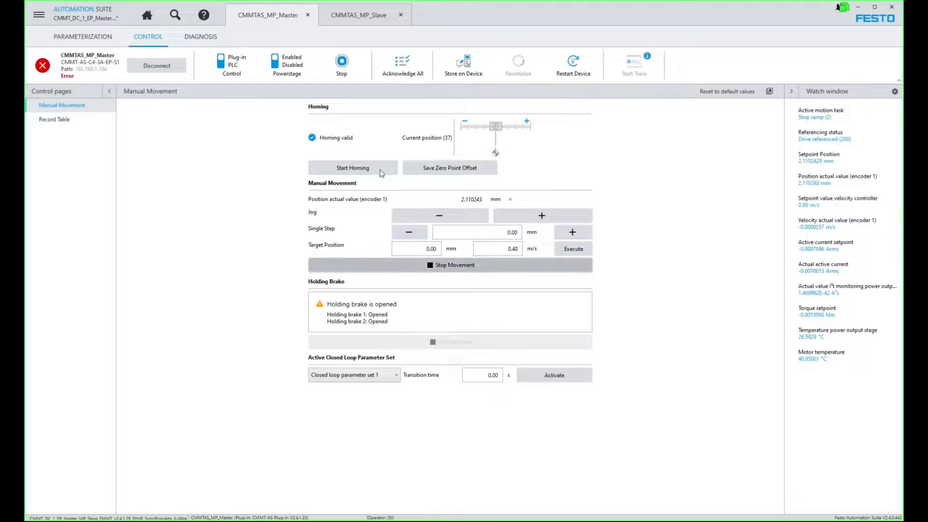
{"action": "left_click", "coordinate": [296, 73]}
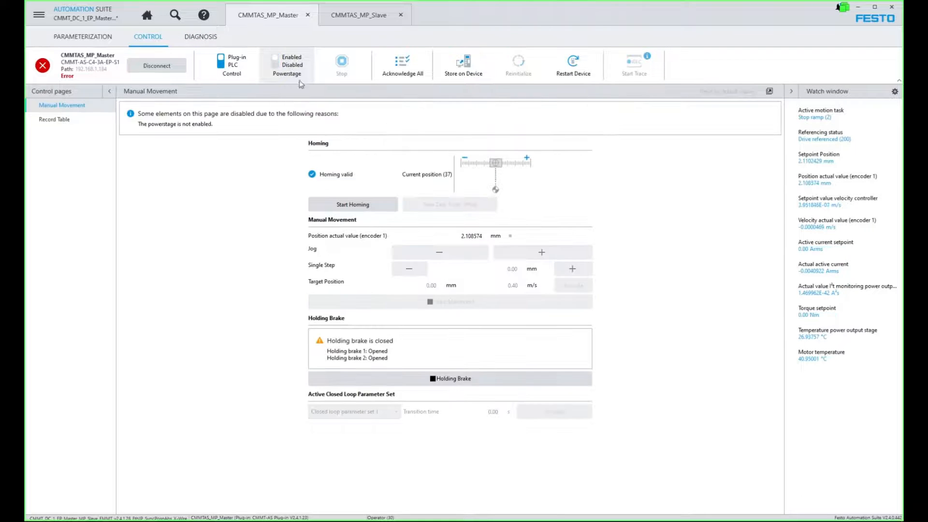
{"action": "left_click", "coordinate": [446, 386]}
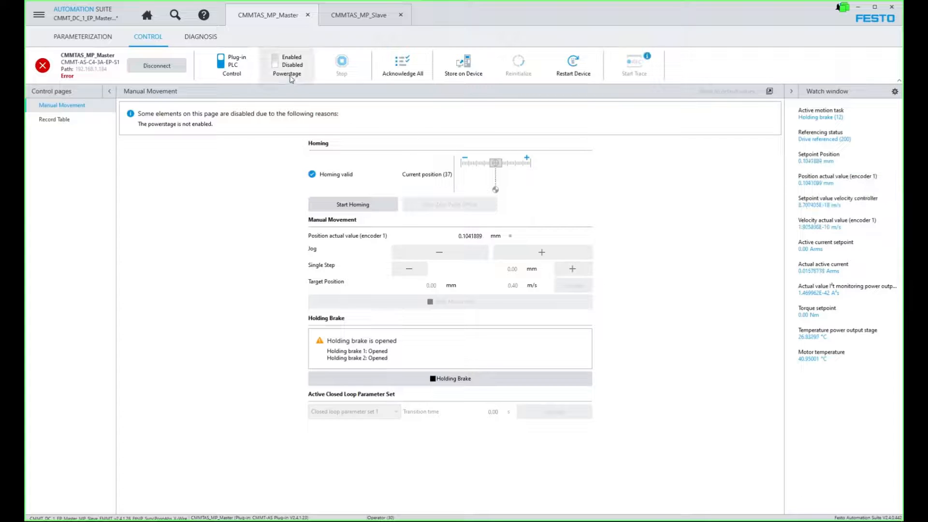
{"action": "left_click", "coordinate": [395, 72]}
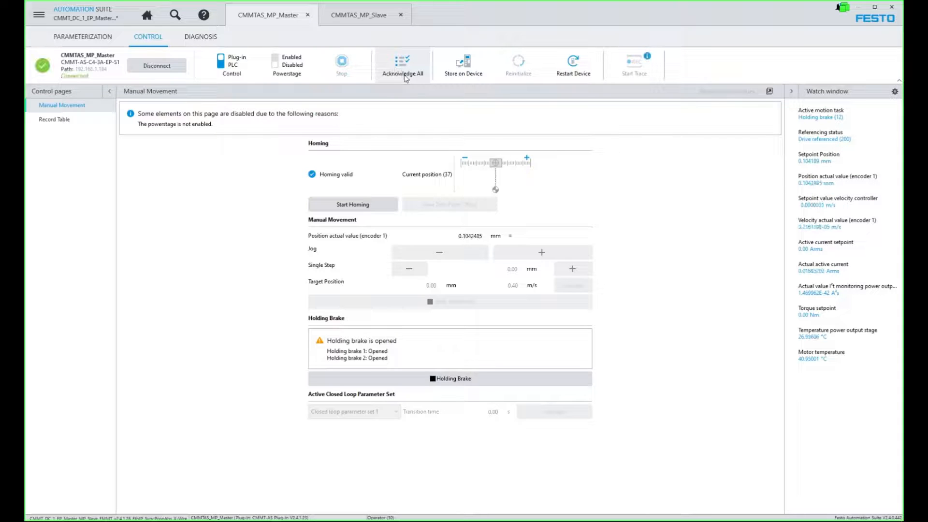
Step: Enable the master's powerstage and move the axis to target position 0.00 mm at 0.40 m/s
{"action": "left_click", "coordinate": [285, 68]}
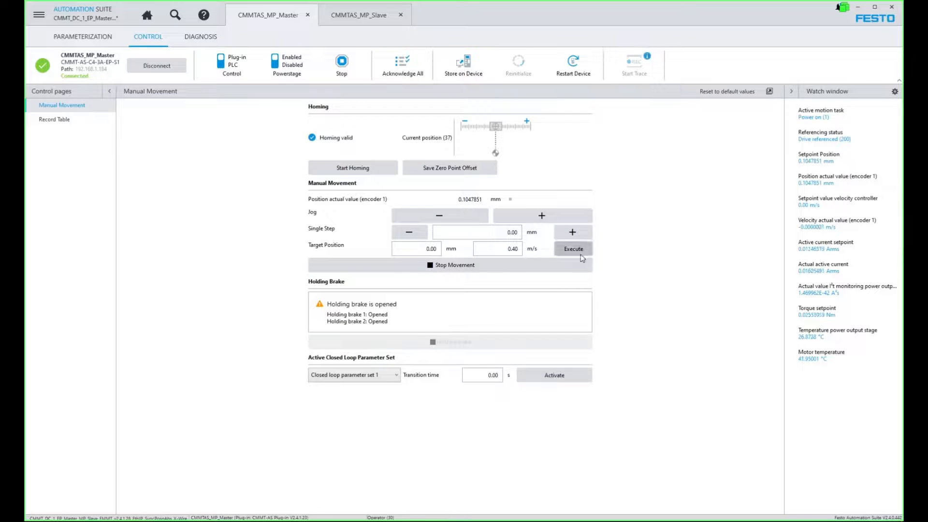
{"action": "left_click", "coordinate": [399, 251]}
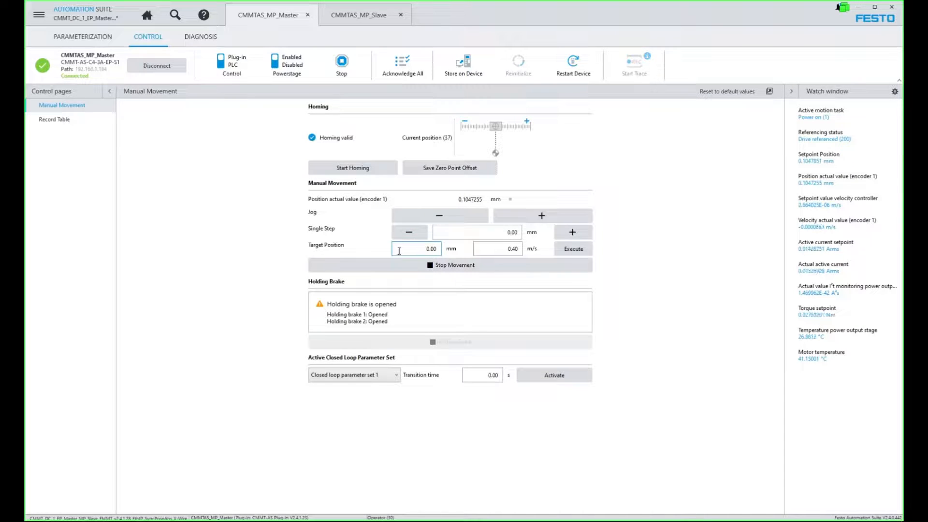
{"action": "left_click", "coordinate": [575, 249]}
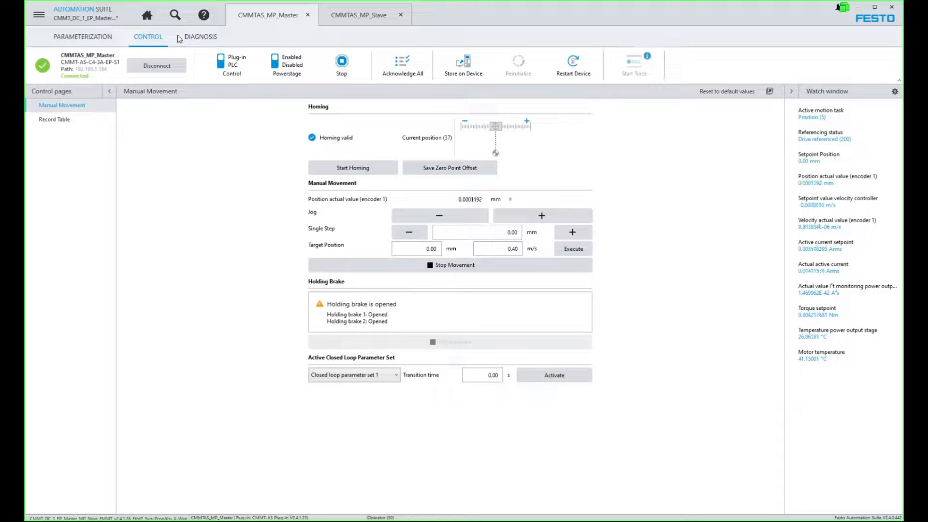
Step: Find the "Position difference encoder 1 to encoder 2 too large" message in the master's error classification and check its category
{"action": "left_click", "coordinate": [195, 38]}
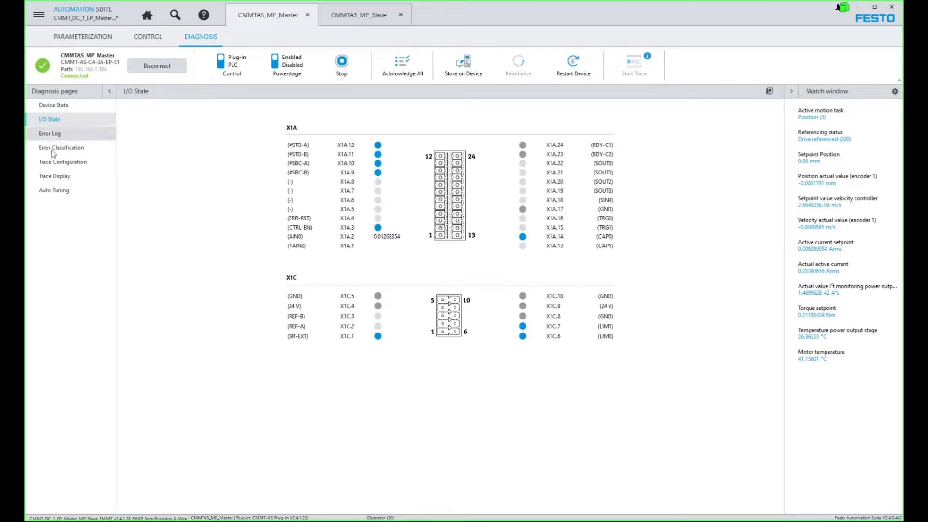
{"action": "left_click", "coordinate": [55, 150]}
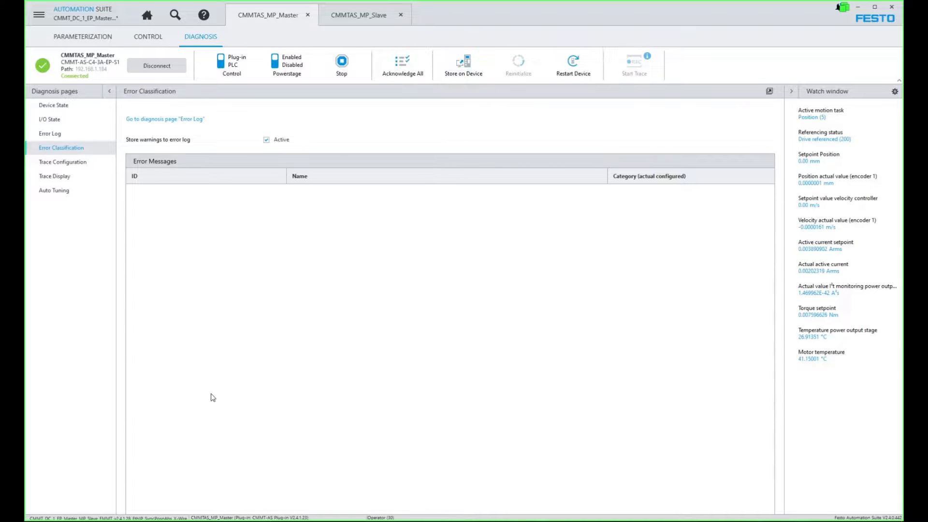
{"action": "scroll", "coordinate": [210, 410], "scroll_direction": "down", "scroll_amount": 10}
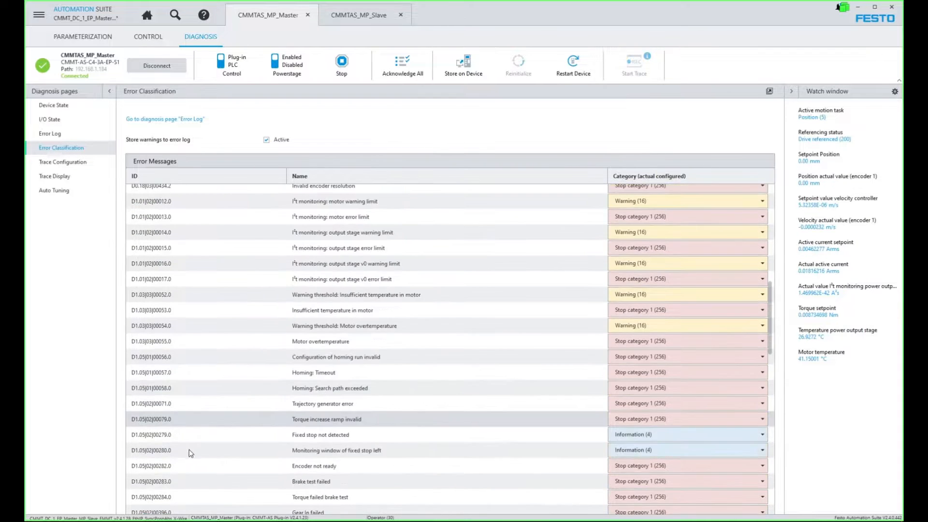
{"action": "scroll", "coordinate": [191, 453], "scroll_direction": "down", "scroll_amount": 10}
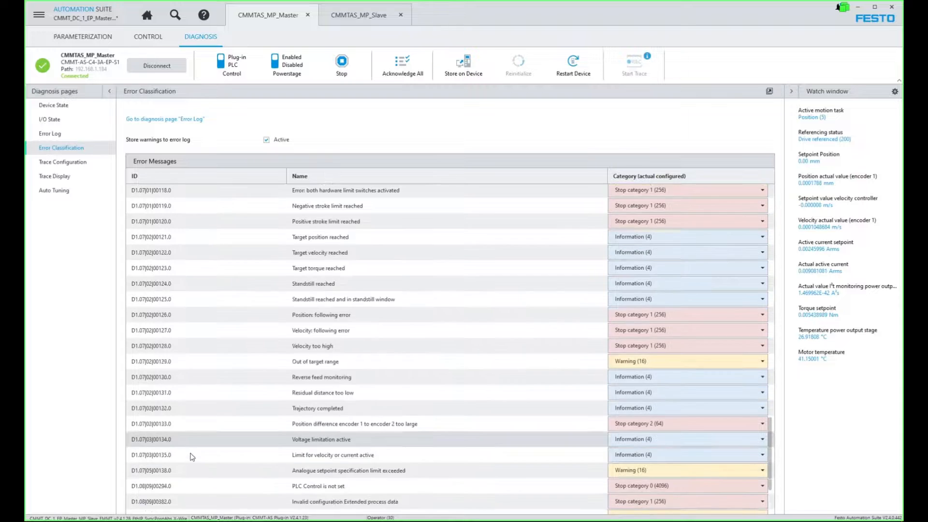
{"action": "scroll", "coordinate": [192, 457], "scroll_direction": "down", "scroll_amount": 2}
{"action": "scroll", "coordinate": [181, 403], "scroll_direction": "down", "scroll_amount": 1}
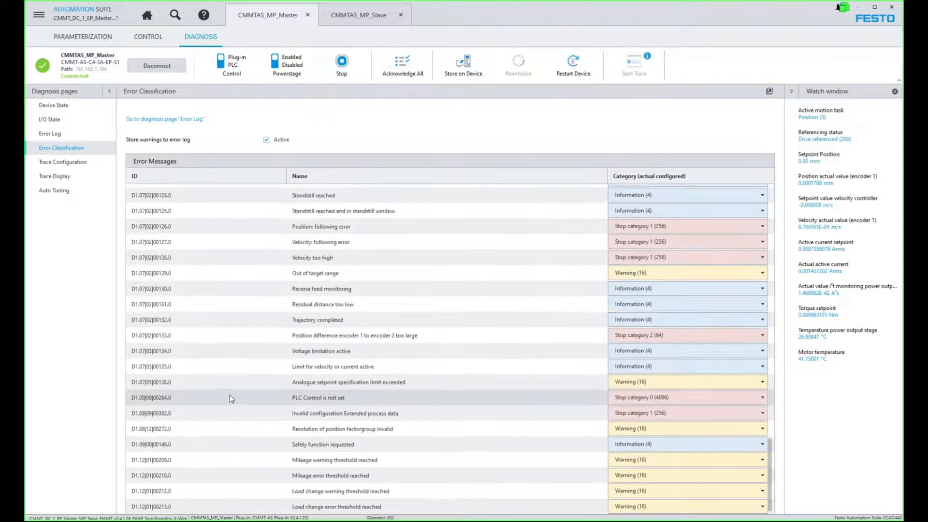
{"action": "left_click", "coordinate": [201, 336]}
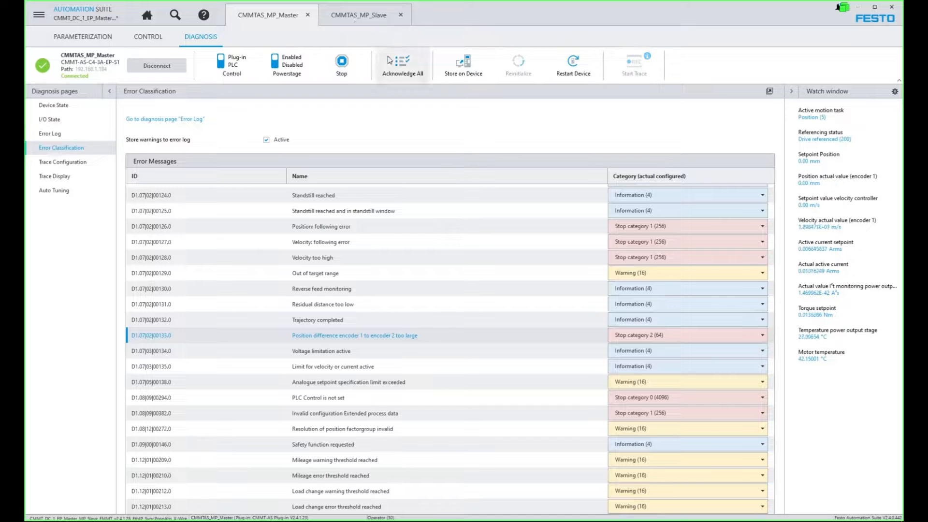
Step: Review the X10 to X3 cross-wire monitoring in the layout diagram in Windows Photo Viewer and return to Automation Suite
{"action": "key", "text": "alt+Tab"}
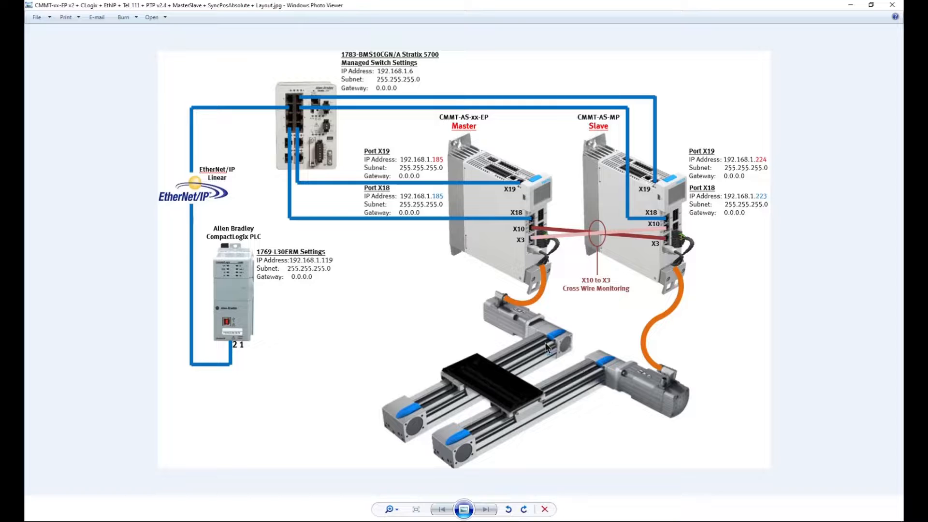
{"action": "mouse_move", "coordinate": [450, 520]}
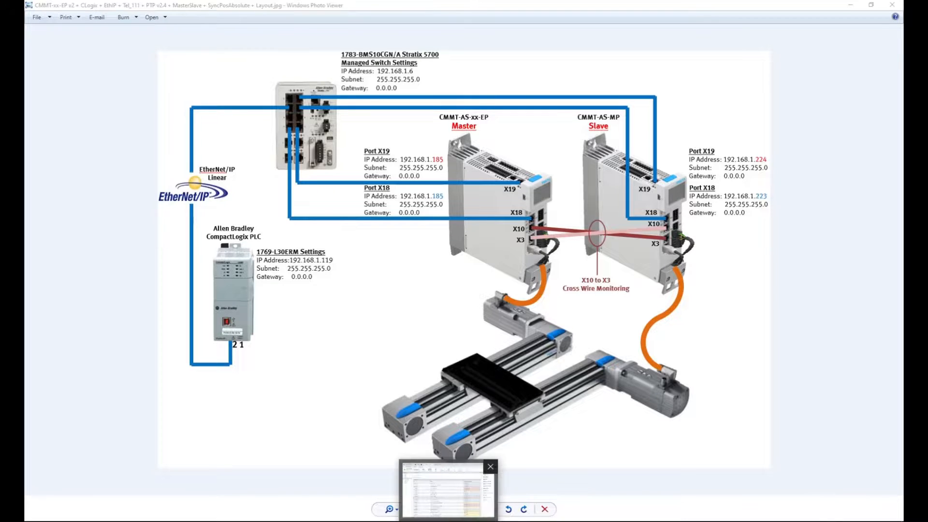
{"action": "left_click", "coordinate": [445, 490]}
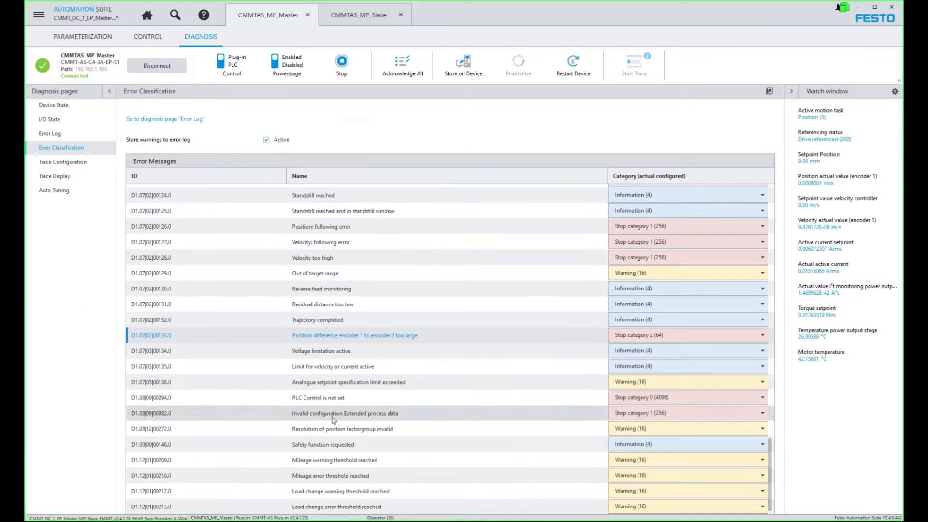
Step: Enable the slave's powerstage from its manual movement controls and jog the axis in the positive direction
{"action": "left_click", "coordinate": [358, 15]}
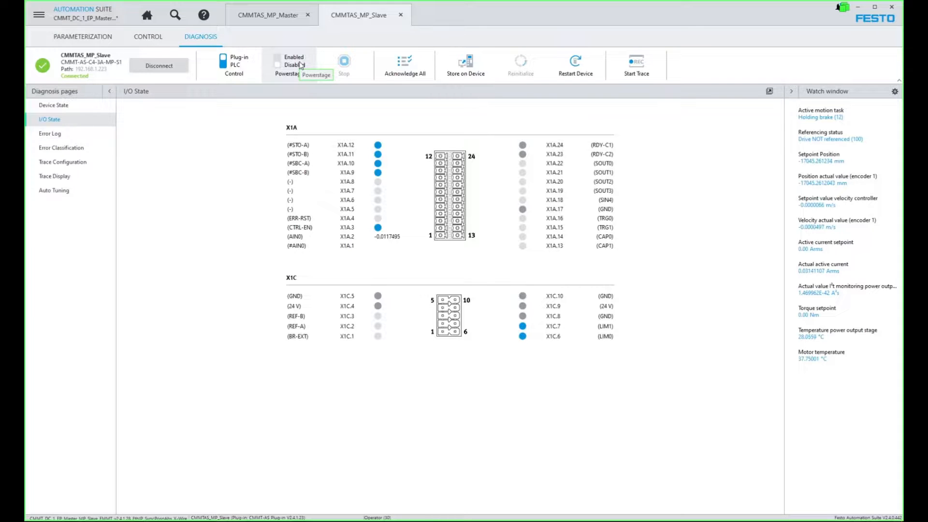
{"action": "left_click", "coordinate": [263, 17]}
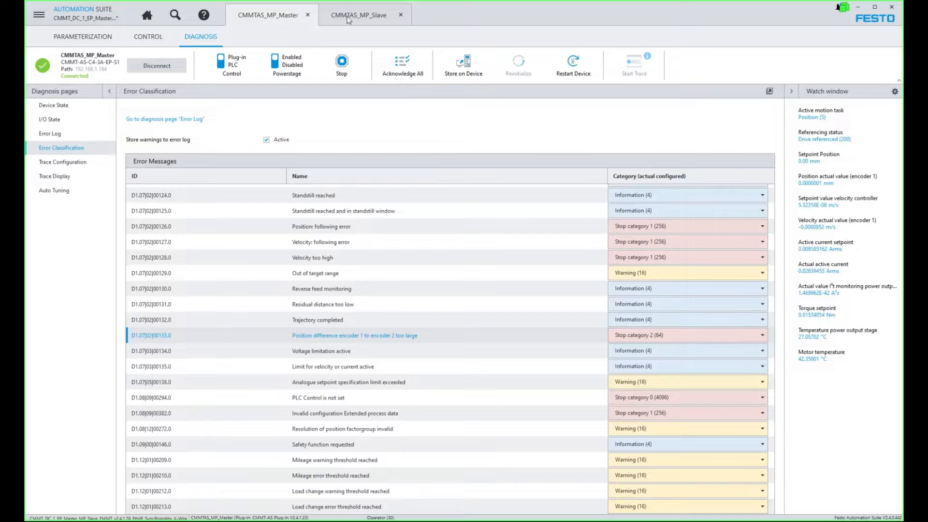
{"action": "left_click", "coordinate": [350, 18]}
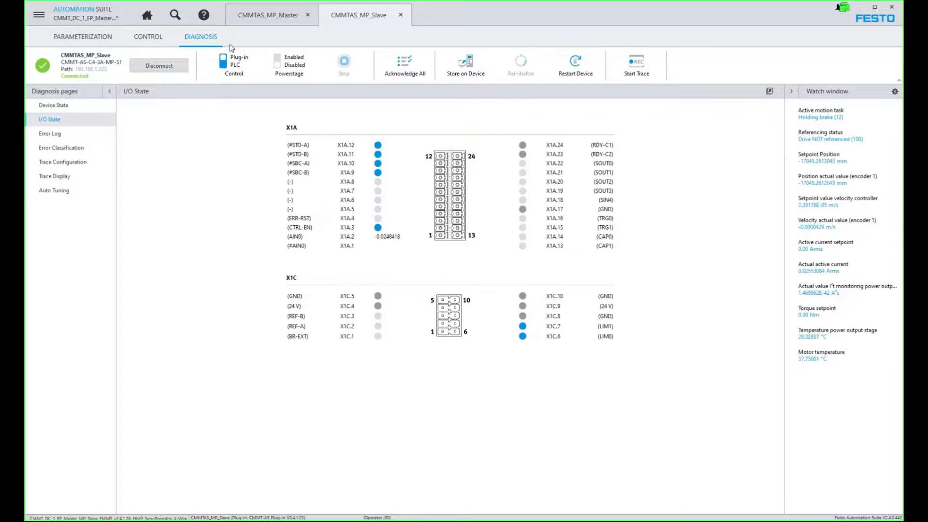
{"action": "left_click", "coordinate": [159, 41]}
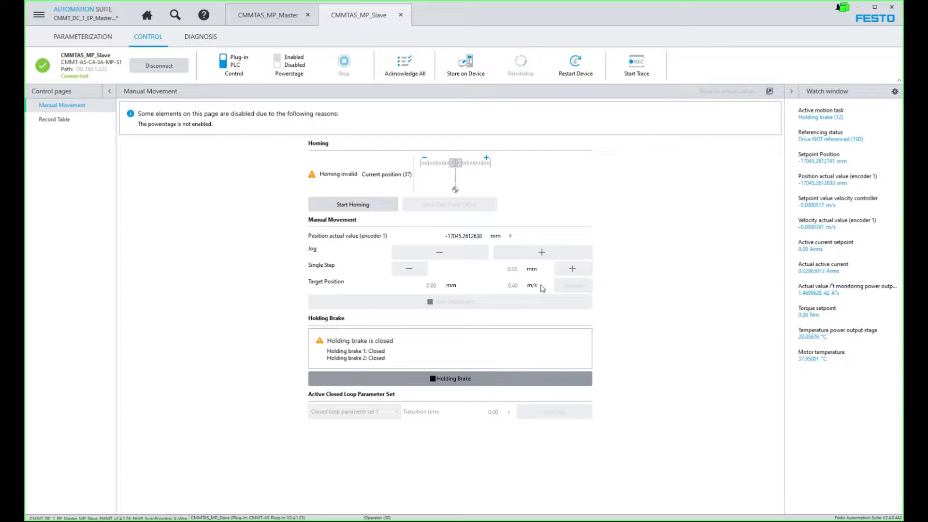
{"action": "left_click", "coordinate": [283, 76]}
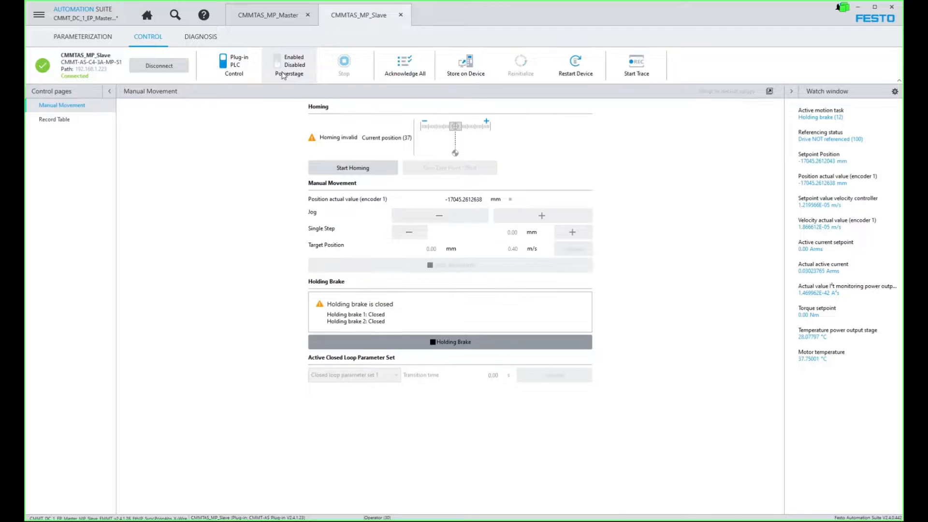
{"action": "left_click", "coordinate": [522, 221]}
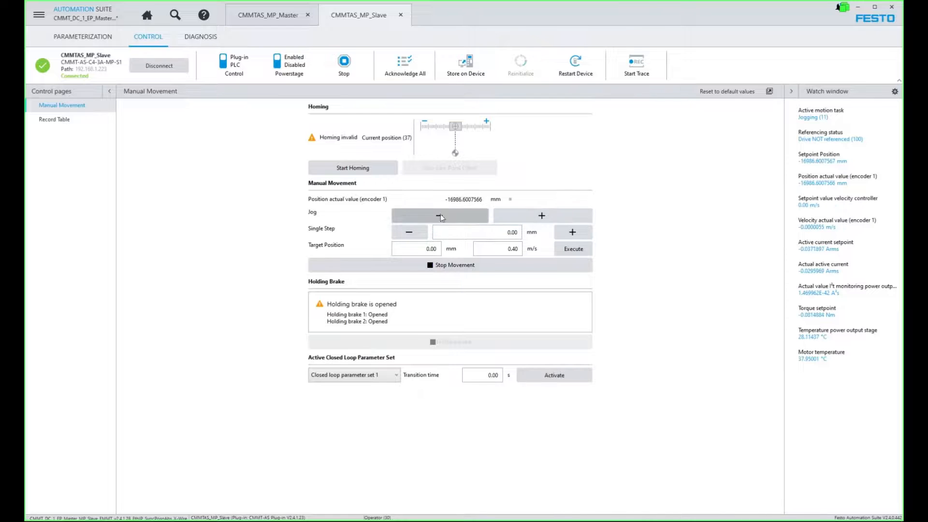
Step: Disable the slave's powerstage, then release and re-engage its holding brake
{"action": "left_click", "coordinate": [304, 60]}
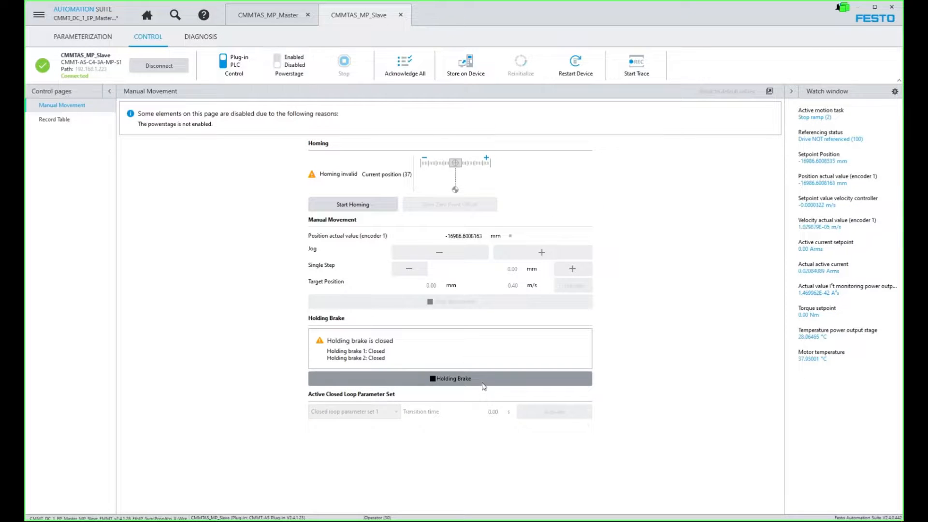
{"action": "left_click", "coordinate": [484, 384]}
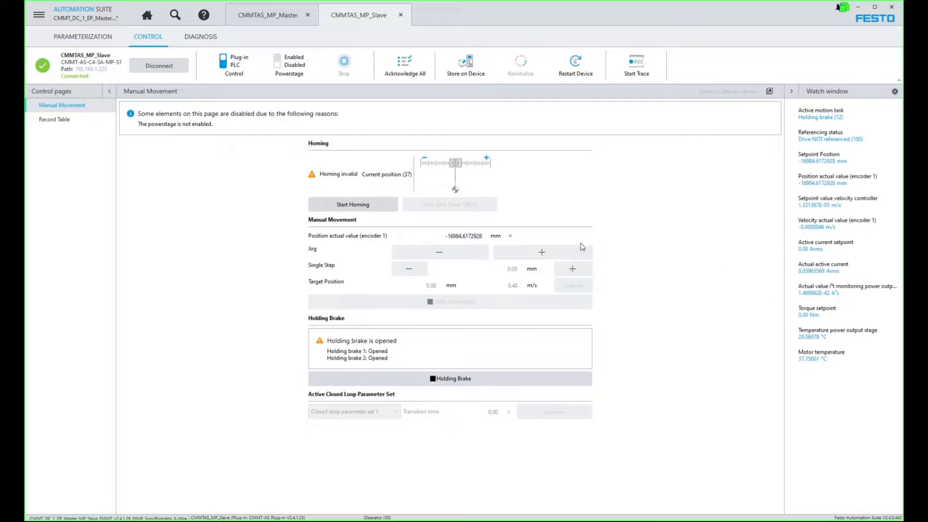
{"action": "left_click", "coordinate": [439, 382]}
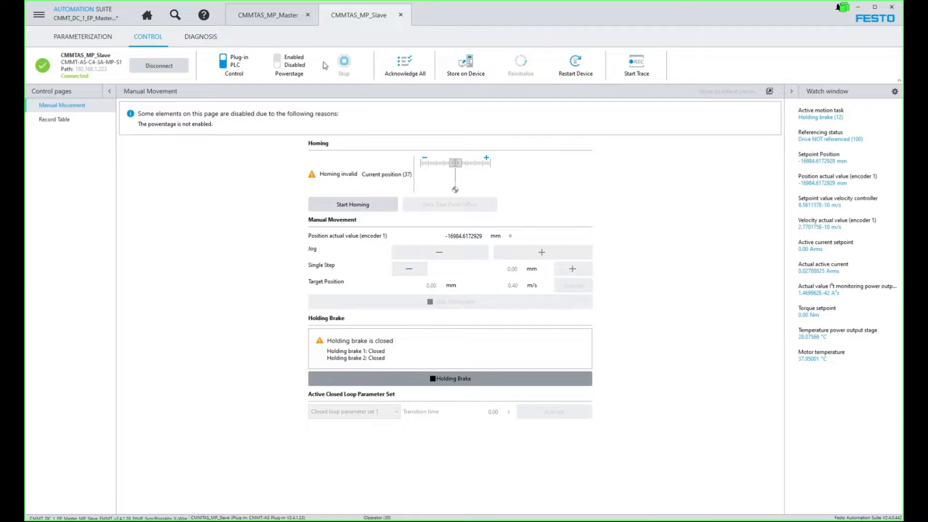
Step: Enable the slave's powerstage, home the axis, and check its referencing status and position
{"action": "left_click", "coordinate": [295, 71]}
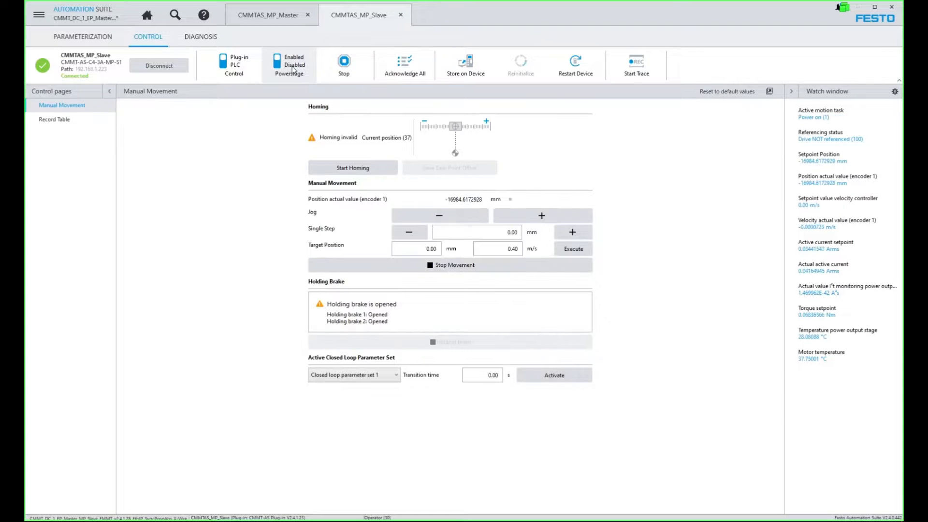
{"action": "mouse_move", "coordinate": [823, 141]}
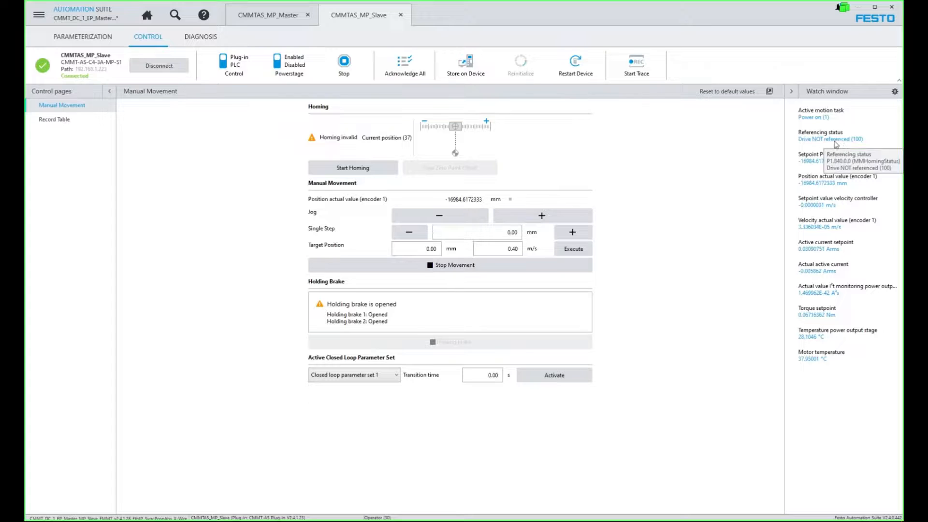
{"action": "left_click", "coordinate": [359, 173]}
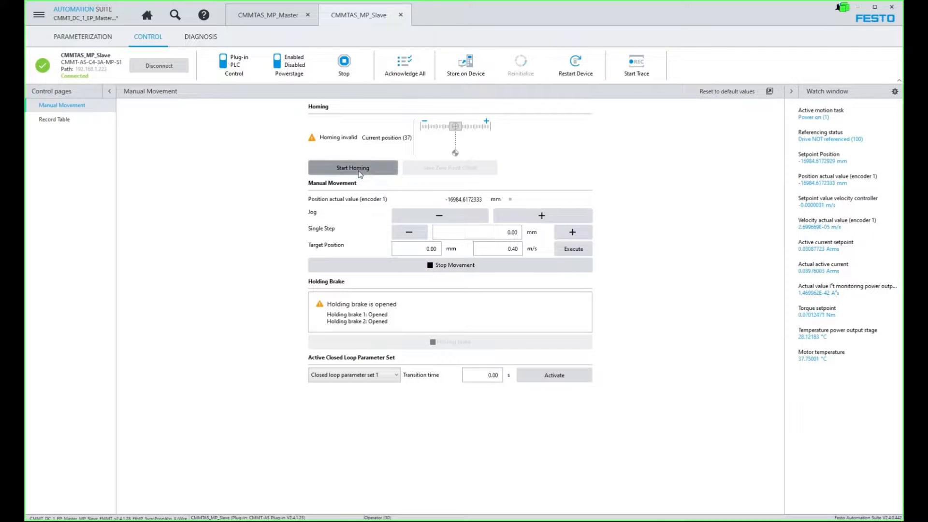
{"action": "mouse_move", "coordinate": [820, 144]}
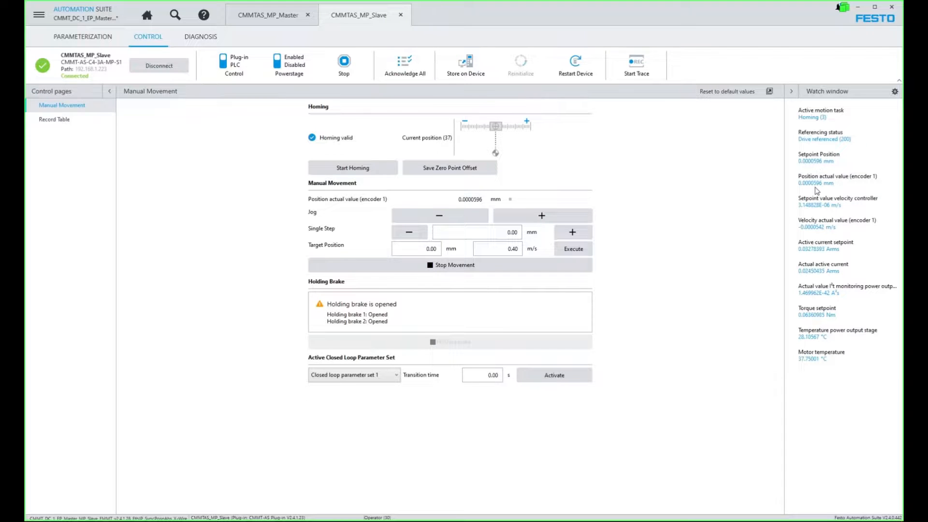
{"action": "mouse_move", "coordinate": [817, 164]}
Step: Try to acknowledge all messages on the master's device state page, including the encoder position difference error
{"action": "left_click", "coordinate": [280, 16]}
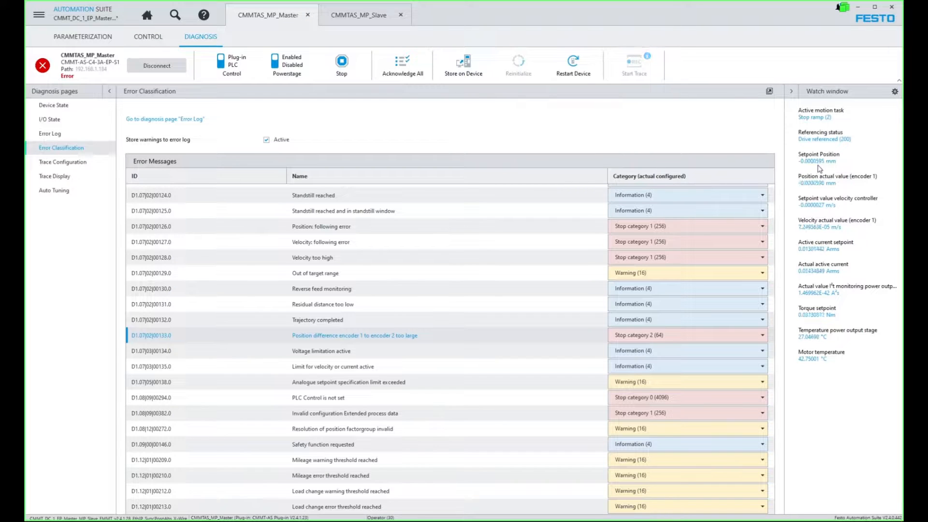
{"action": "left_click", "coordinate": [369, 16]}
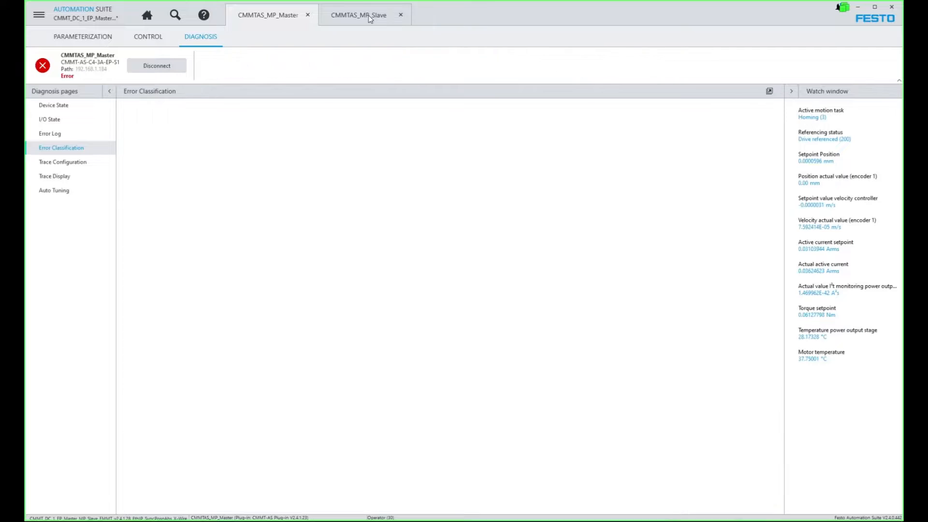
{"action": "left_click", "coordinate": [253, 15]}
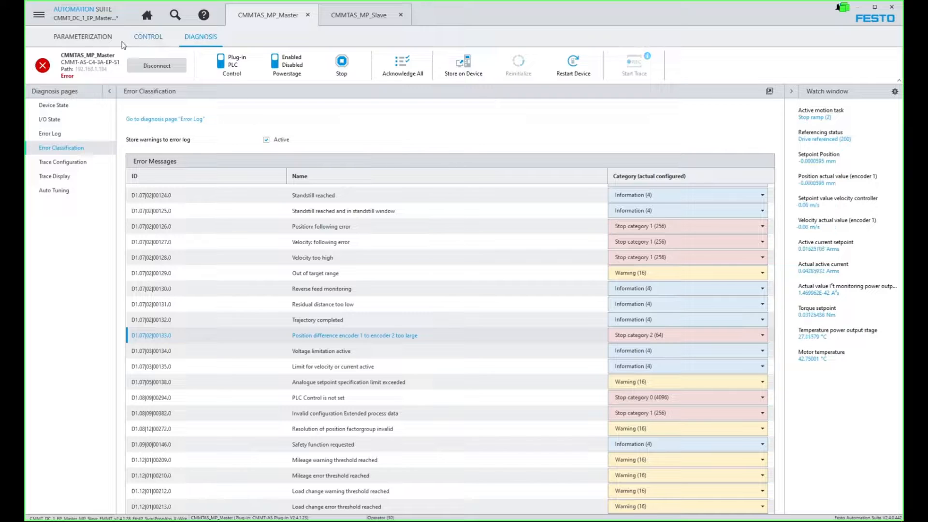
{"action": "left_click", "coordinate": [71, 109]}
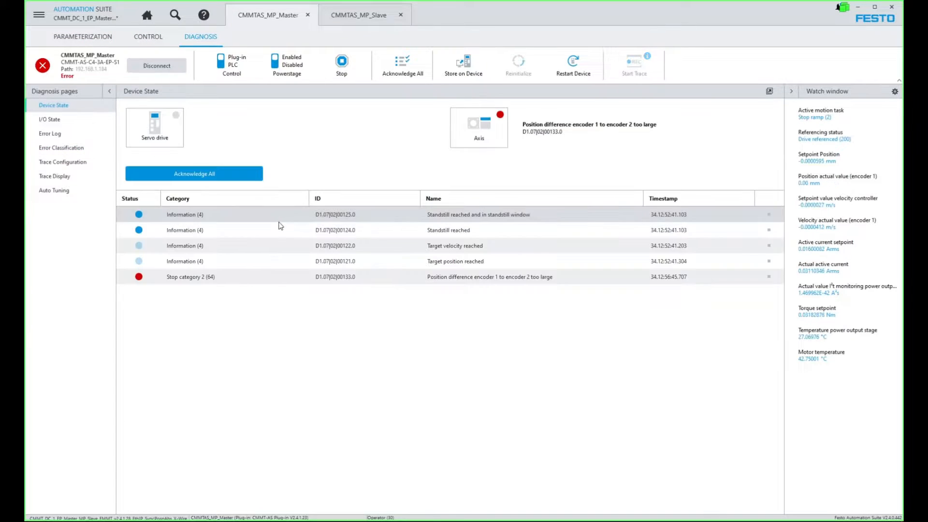
{"action": "left_click", "coordinate": [215, 175]}
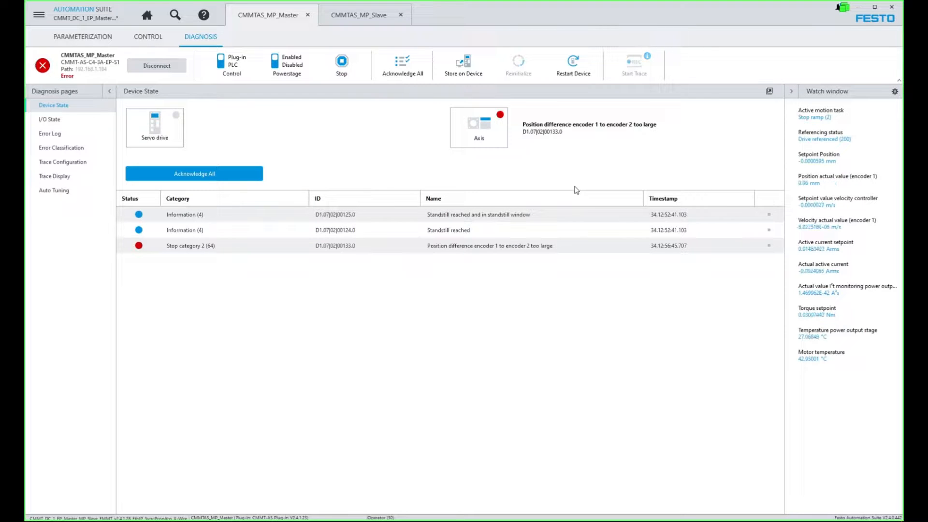
Step: Review the X10 to X3 cross-wire monitoring on the first three layout slides in PowerPoint and return to Automation Suite
{"action": "left_click", "coordinate": [373, 19]}
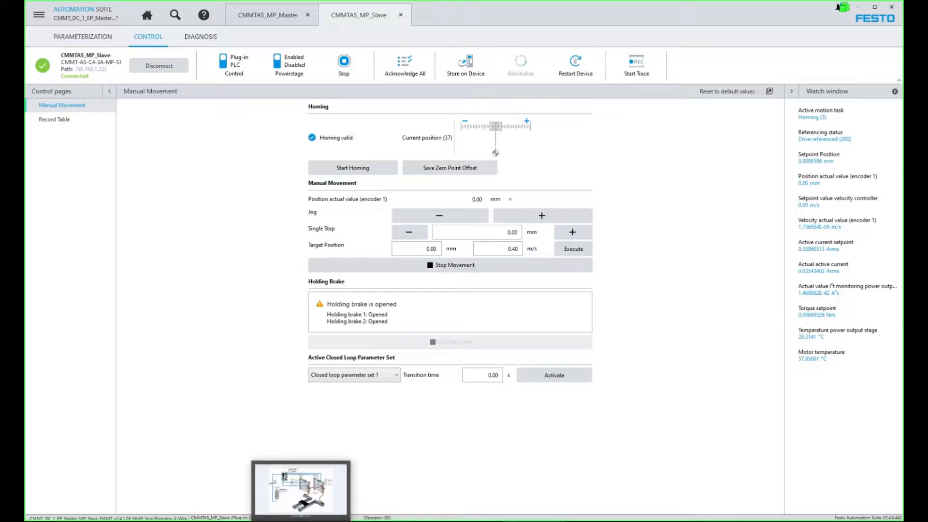
{"action": "left_click", "coordinate": [470, 518]}
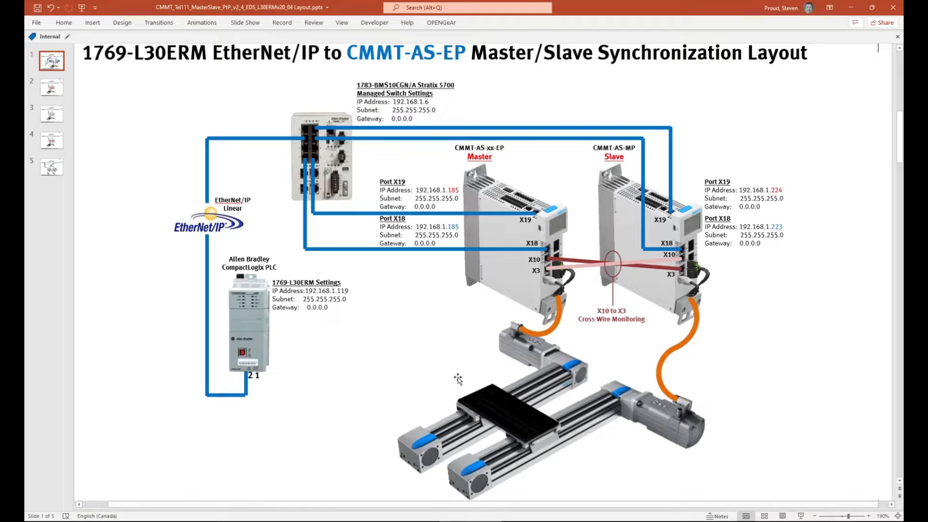
{"action": "left_click", "coordinate": [51, 88]}
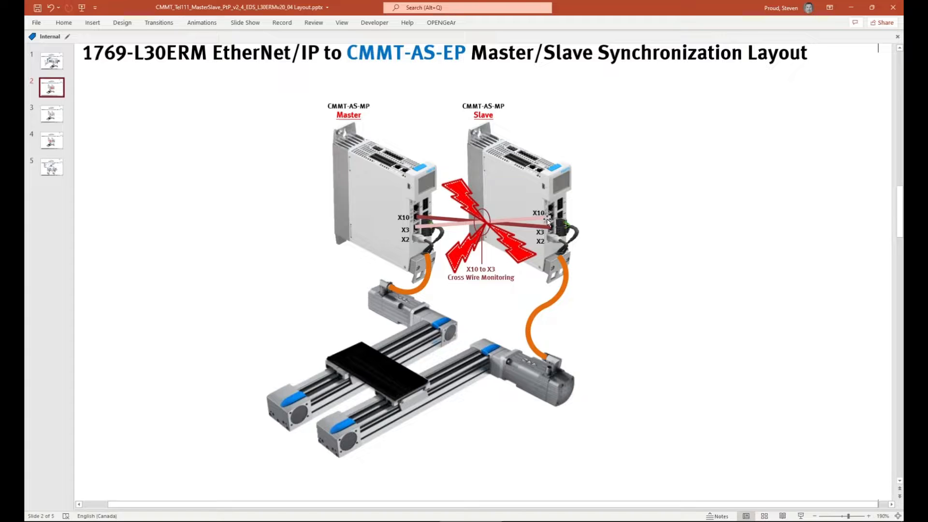
{"action": "scroll", "coordinate": [548, 218], "scroll_direction": "down", "scroll_amount": 1}
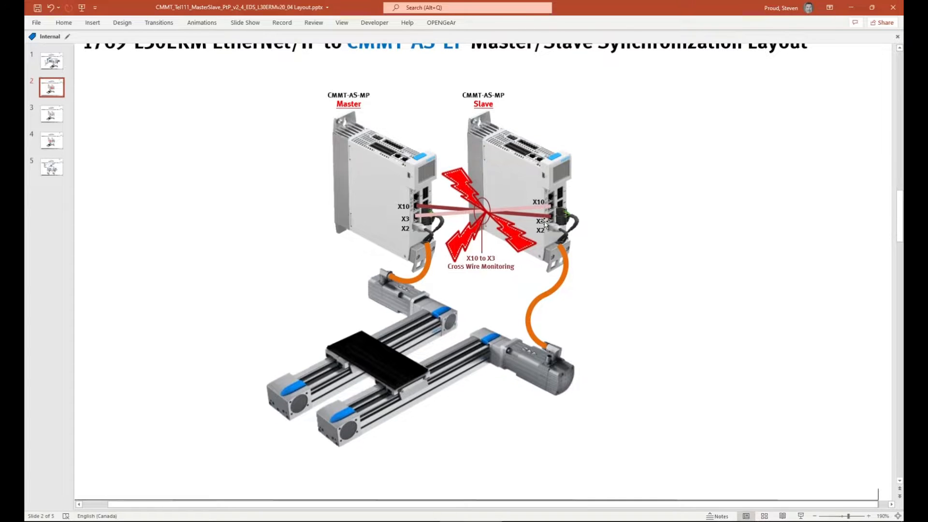
{"action": "left_click", "coordinate": [52, 120]}
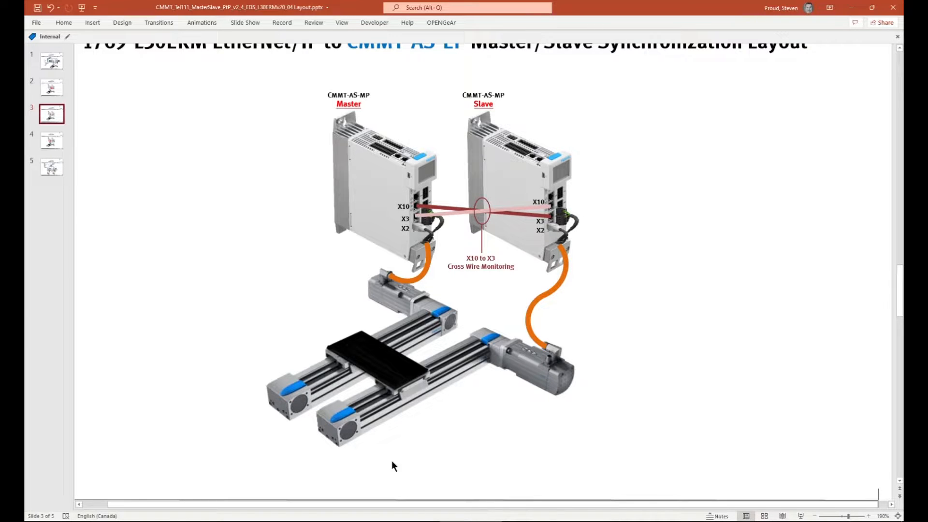
{"action": "left_click", "coordinate": [340, 520]}
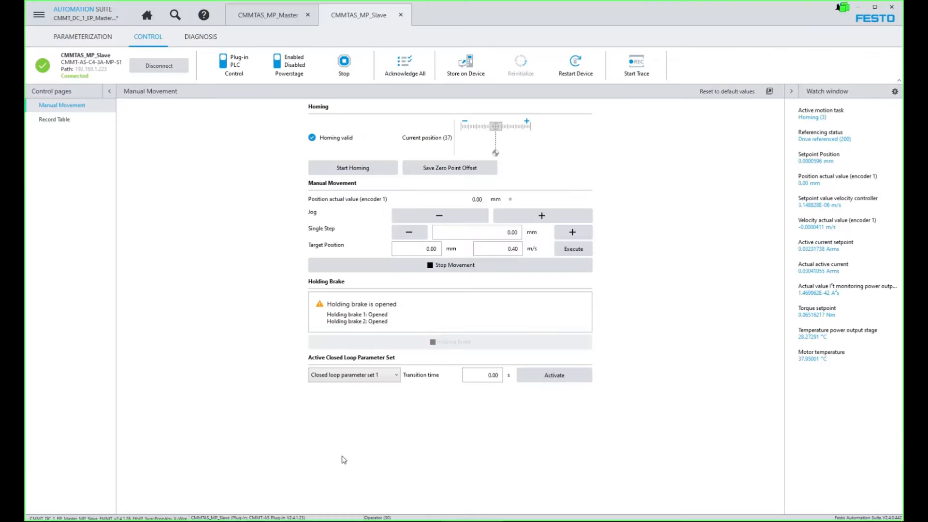
Step: Examine the absolute positions of encoder 1 (X2) and encoder 2 (X3) in the master's encoder interface parameters
{"action": "left_click", "coordinate": [287, 20]}
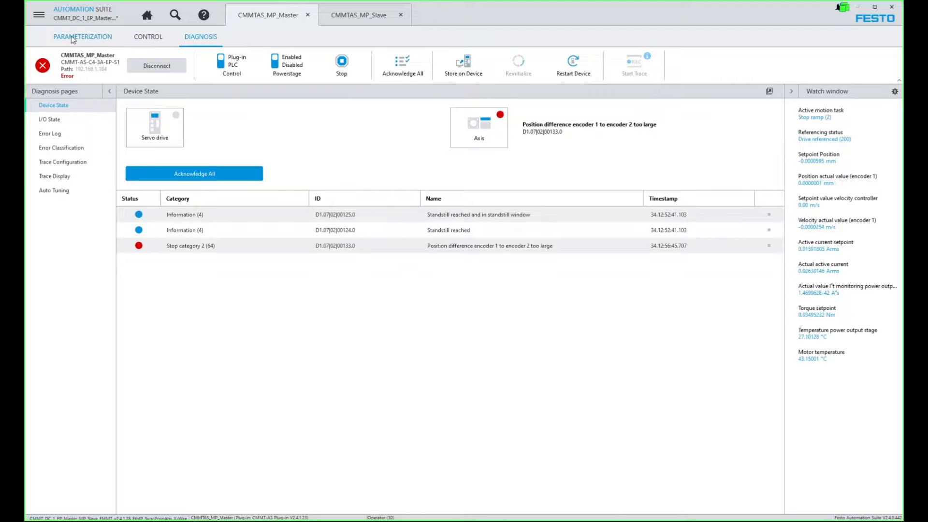
{"action": "left_click", "coordinate": [74, 40]}
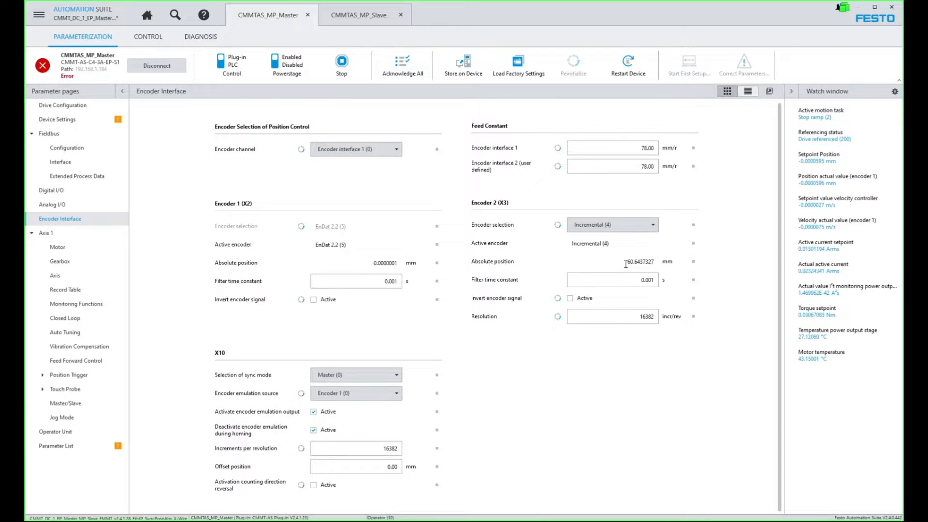
{"action": "left_click", "coordinate": [364, 16]}
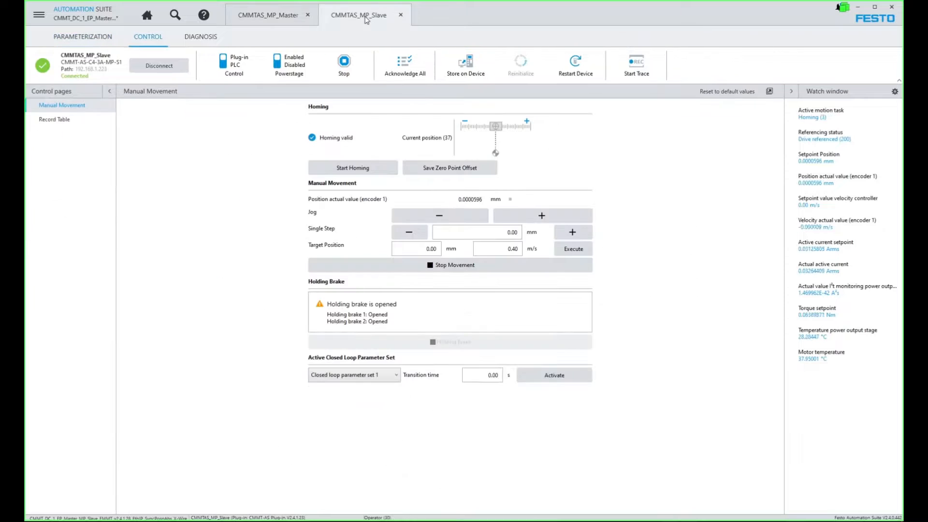
Step: Save the master/slave project under its existing name
{"action": "left_click", "coordinate": [271, 19]}
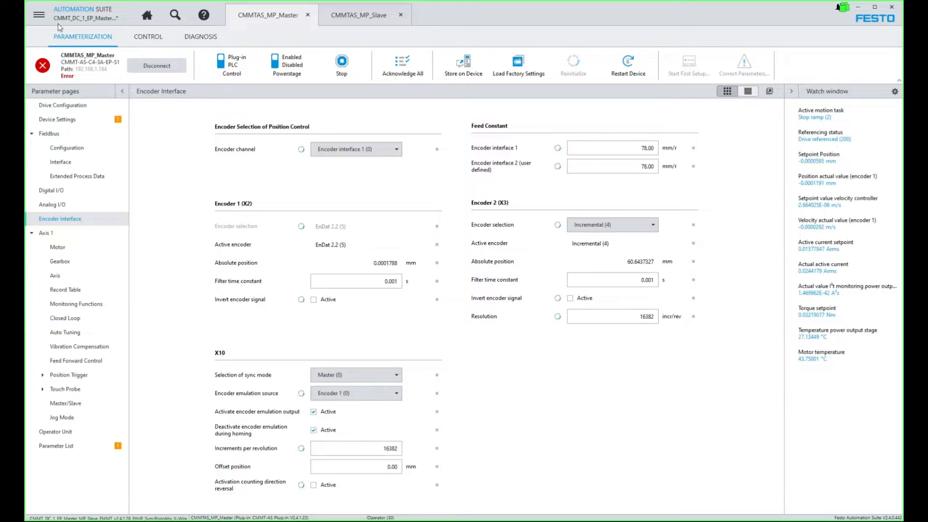
{"action": "left_click", "coordinate": [39, 15]}
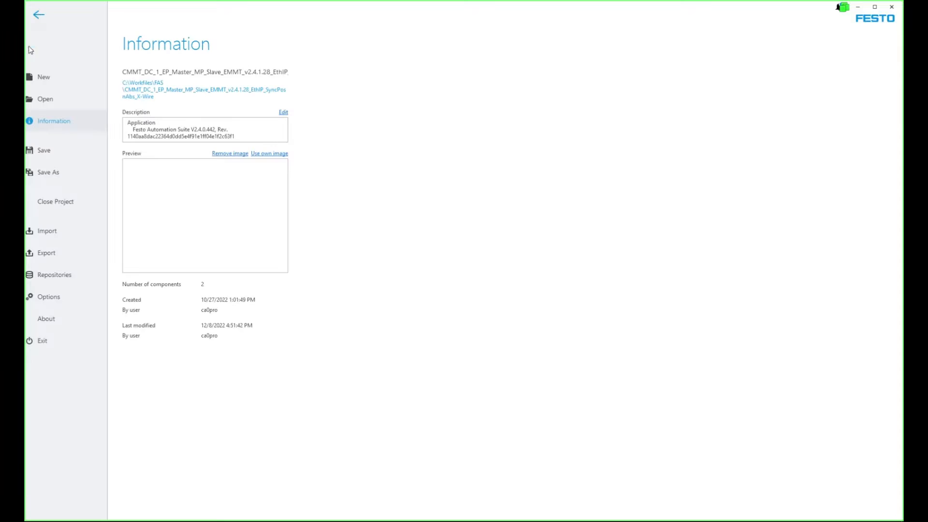
{"action": "left_click", "coordinate": [46, 156]}
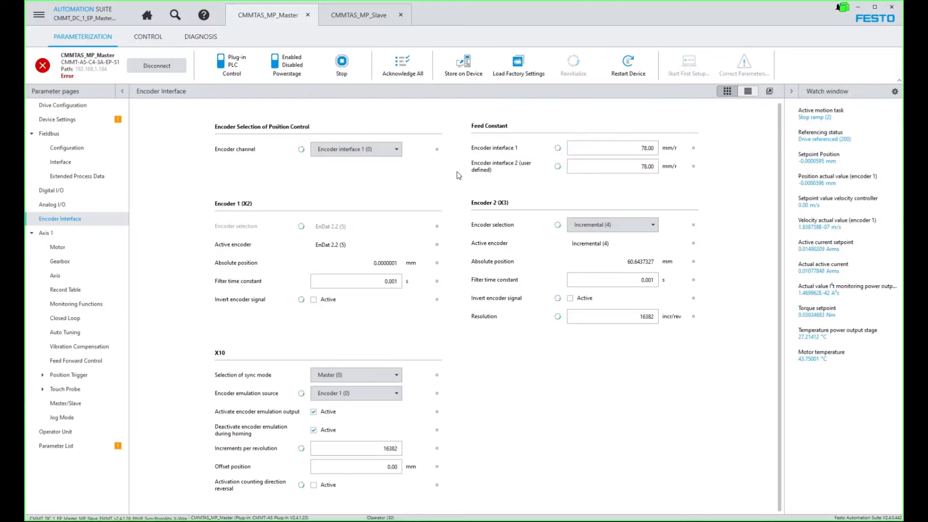
Step: Compare the encoder 2 (X3) absolute position in the slave's encoder interface parameters with the master's
{"action": "double_click", "coordinate": [636, 262]}
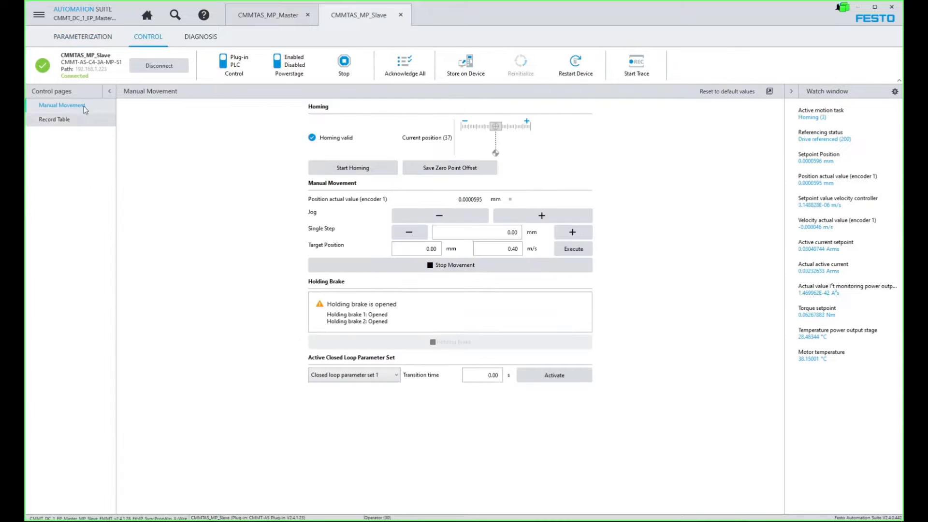
{"action": "left_click", "coordinate": [81, 39]}
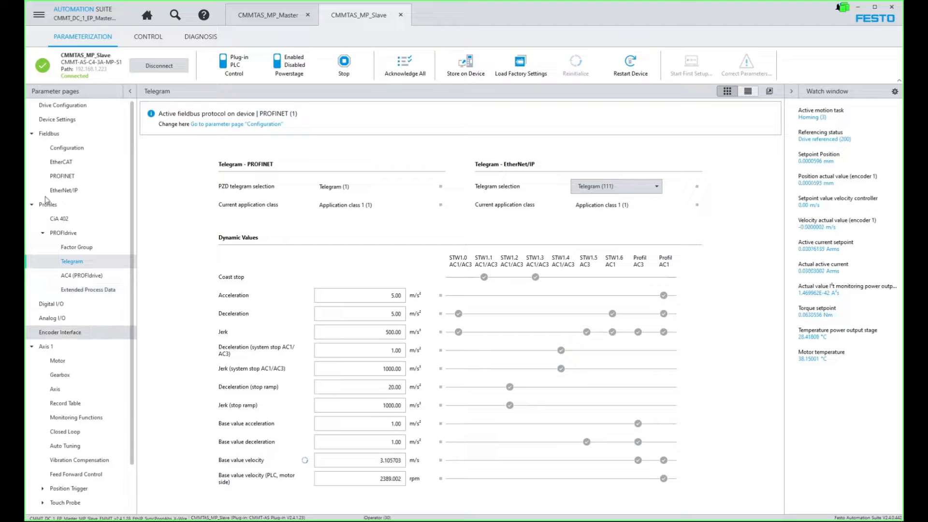
{"action": "left_click", "coordinate": [32, 204]}
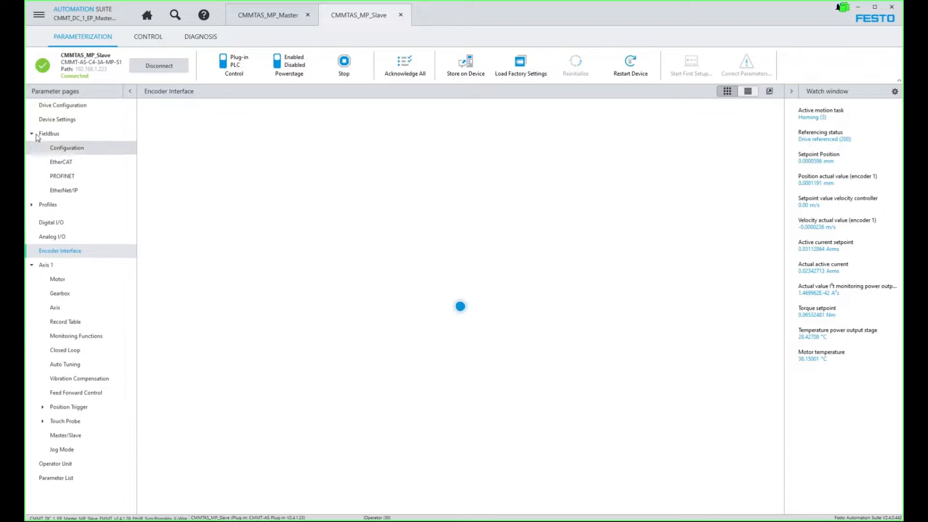
{"action": "left_click", "coordinate": [31, 134]}
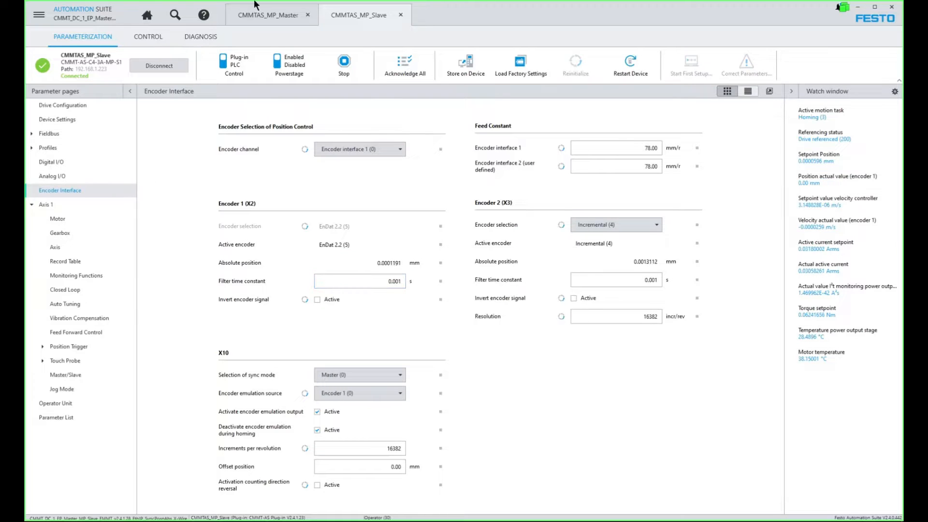
{"action": "left_click", "coordinate": [259, 16]}
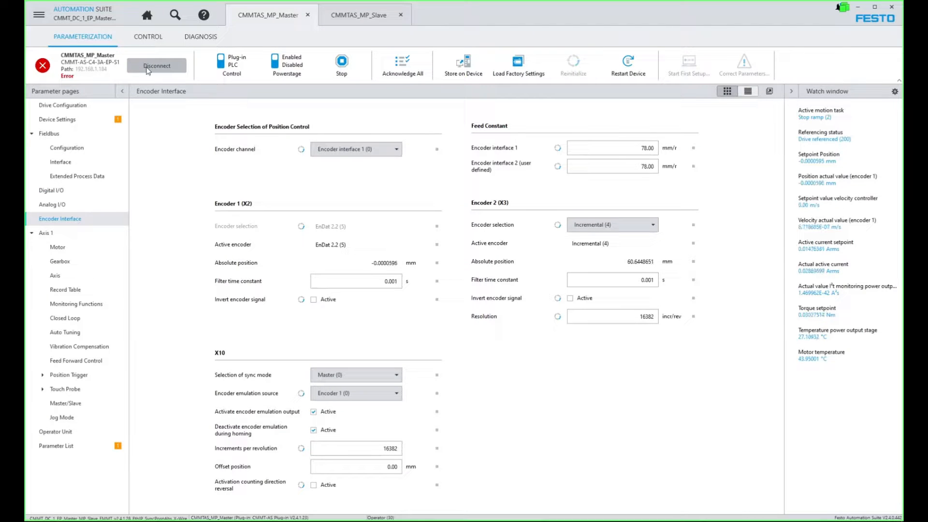
Step: Store the parameters on the master device and on the slave device
{"action": "left_click", "coordinate": [463, 77]}
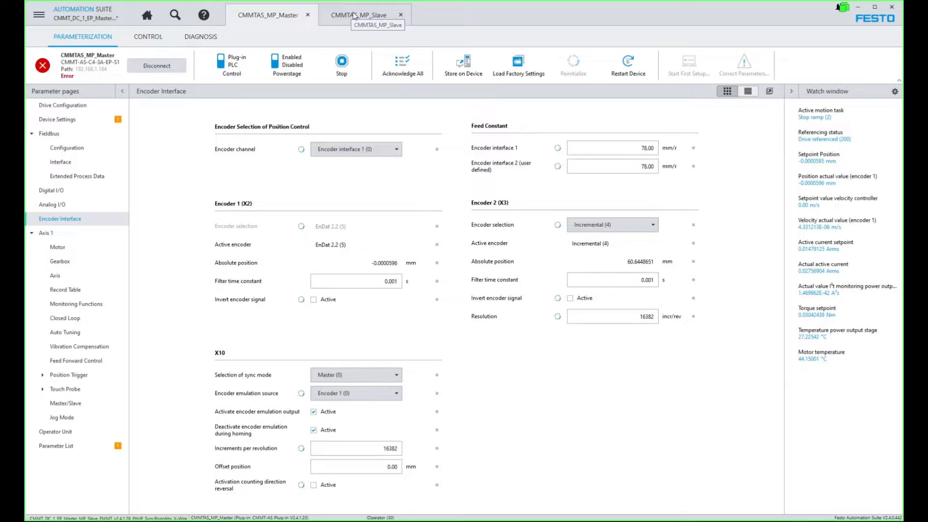
{"action": "left_click", "coordinate": [354, 15]}
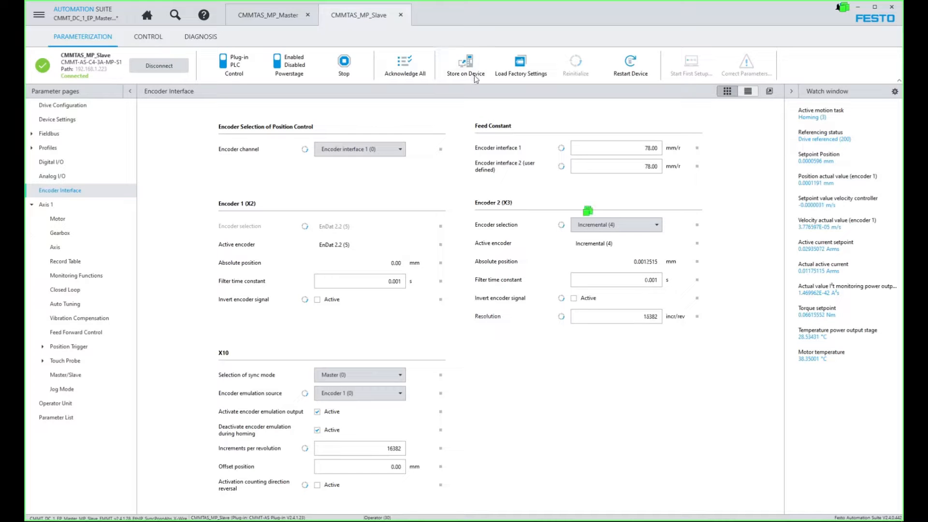
{"action": "left_click", "coordinate": [466, 65]}
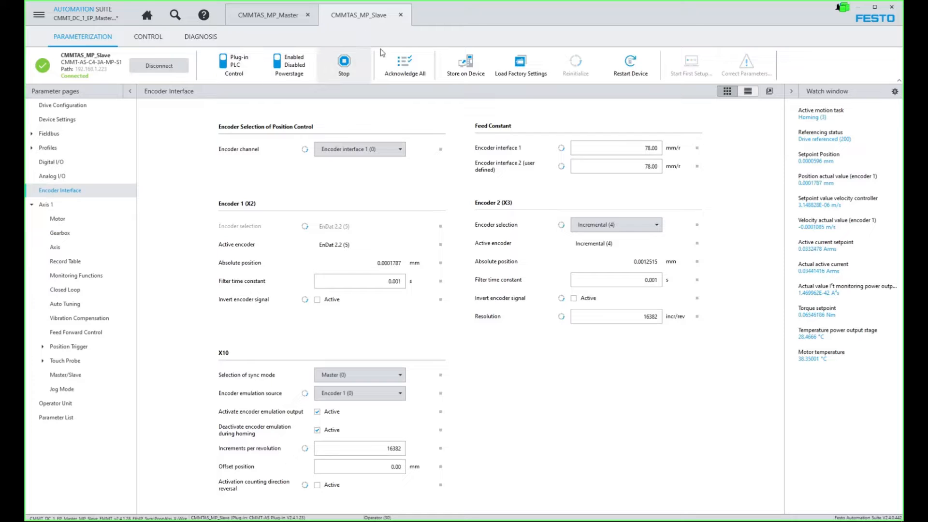
Step: Disconnect from the master drive, then disable the slave's powerstage and disconnect from the slave
{"action": "left_click", "coordinate": [261, 16]}
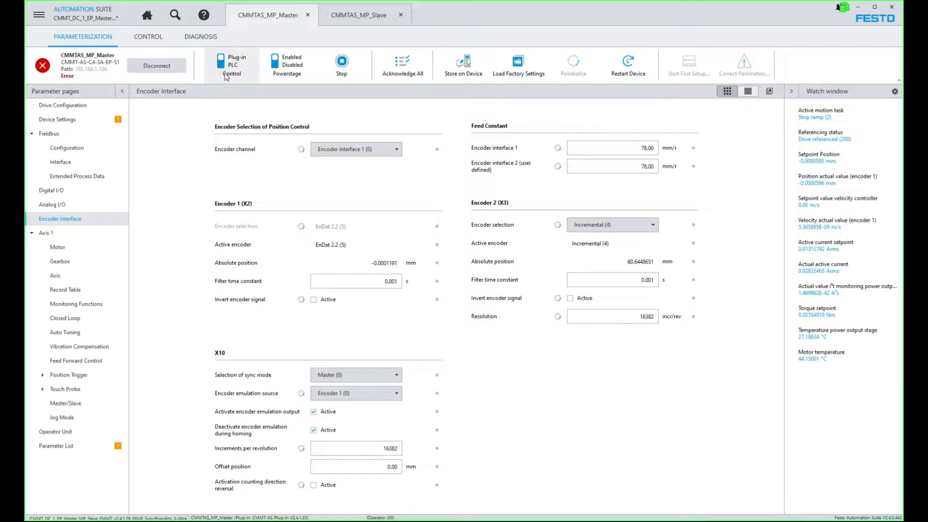
{"action": "left_click", "coordinate": [162, 68]}
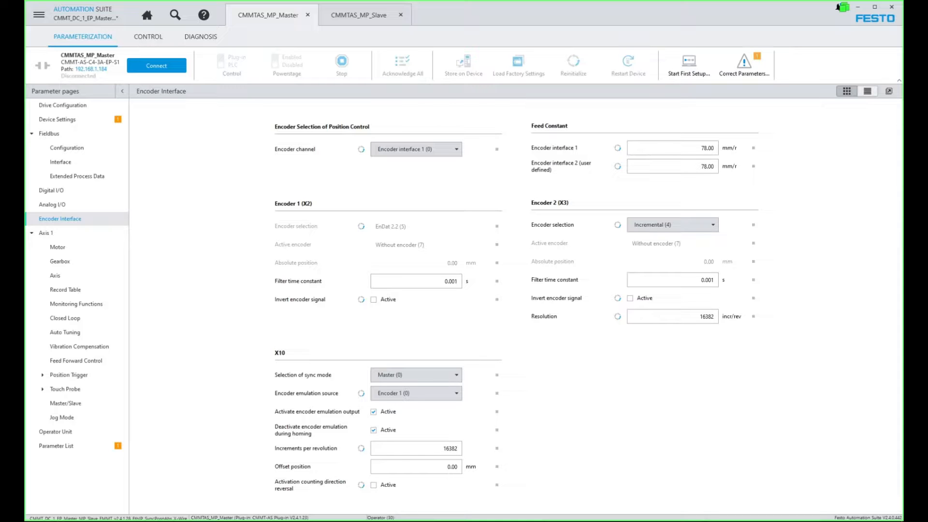
{"action": "left_click", "coordinate": [364, 16]}
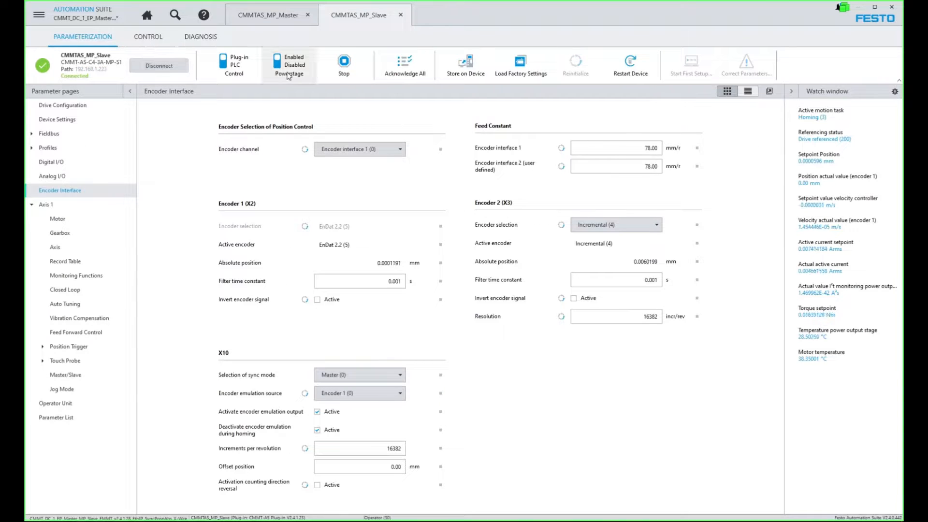
{"action": "left_click", "coordinate": [304, 73]}
{"action": "left_click", "coordinate": [159, 66]}
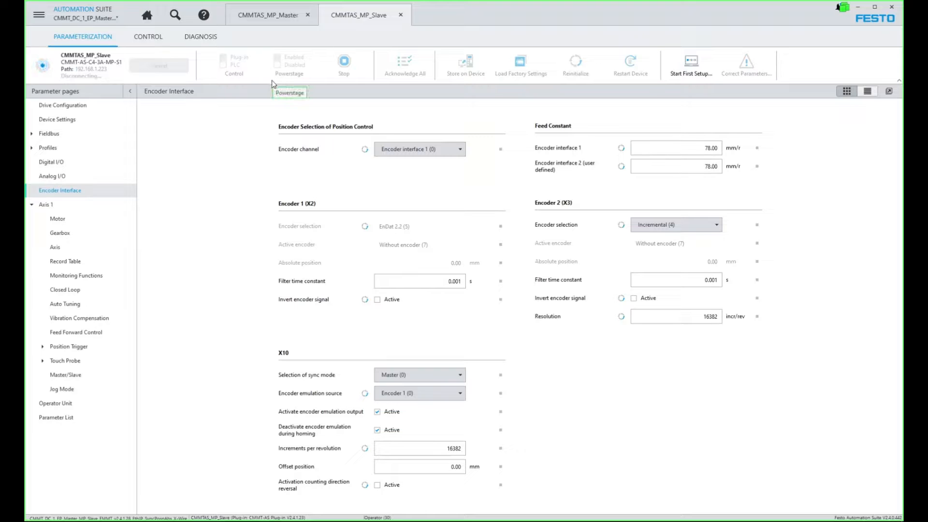
Step: Acknowledge all messages on the reconnected master drive
{"action": "left_click", "coordinate": [294, 20]}
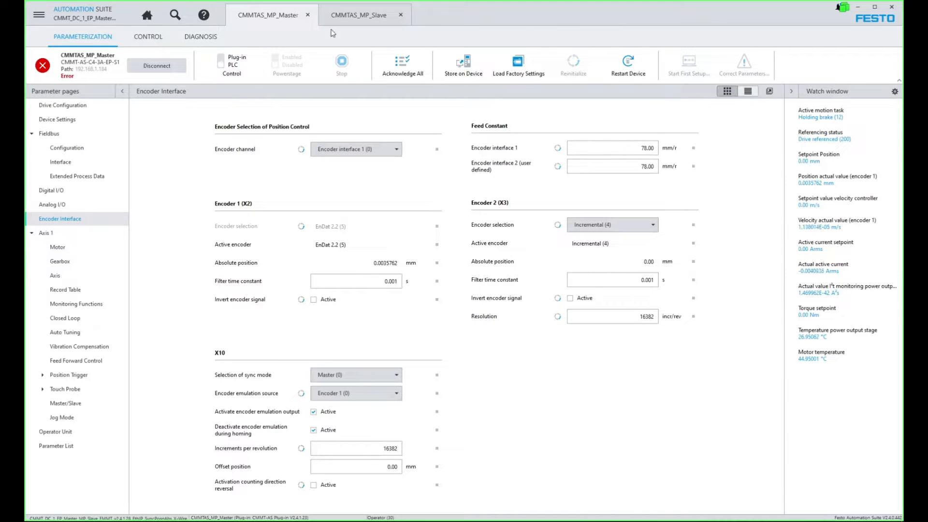
{"action": "left_click", "coordinate": [398, 75]}
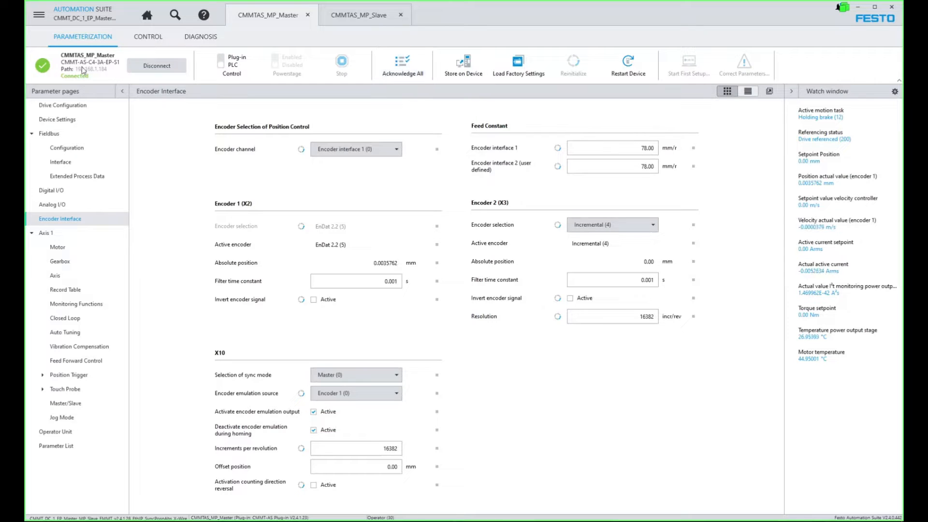
Step: Check the absolute positions of encoder 1 and encoder 2 in the master's encoder interface parameters
{"action": "left_click", "coordinate": [378, 18]}
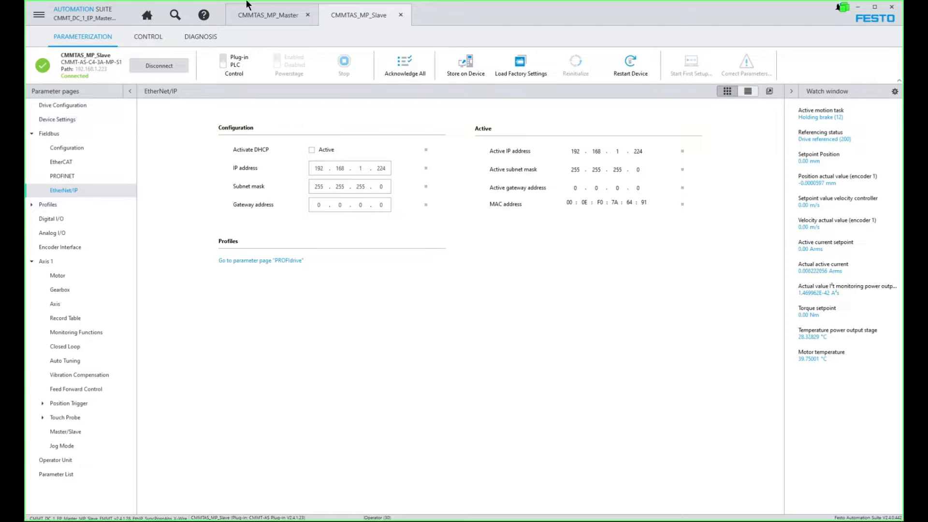
{"action": "left_click", "coordinate": [287, 18]}
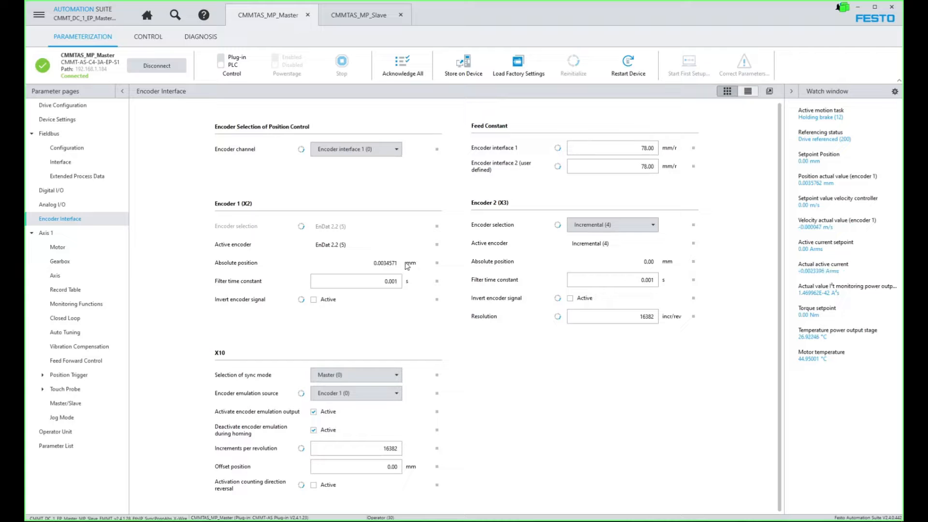
{"action": "left_click_drag", "start_coordinate": [644, 261], "coordinate": [667, 265]}
Step: Enable the slave's powerstage under plug-in control and start the Gear In Position Absolute record from its record table
{"action": "left_click", "coordinate": [378, 20]}
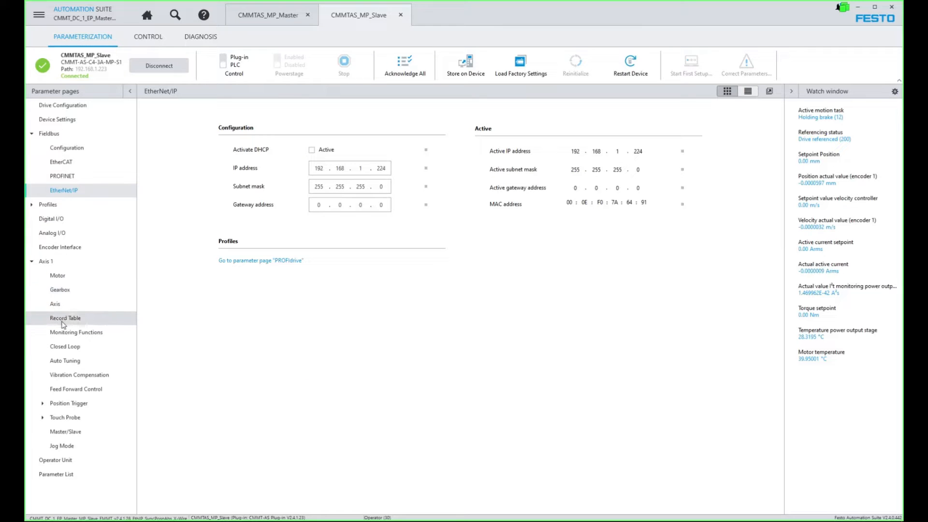
{"action": "left_click", "coordinate": [62, 320]}
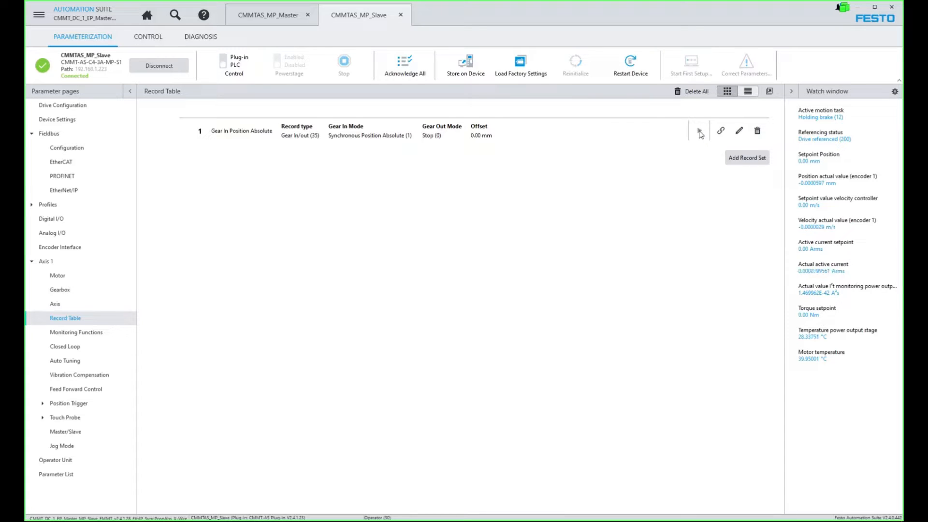
{"action": "left_click", "coordinate": [228, 77]}
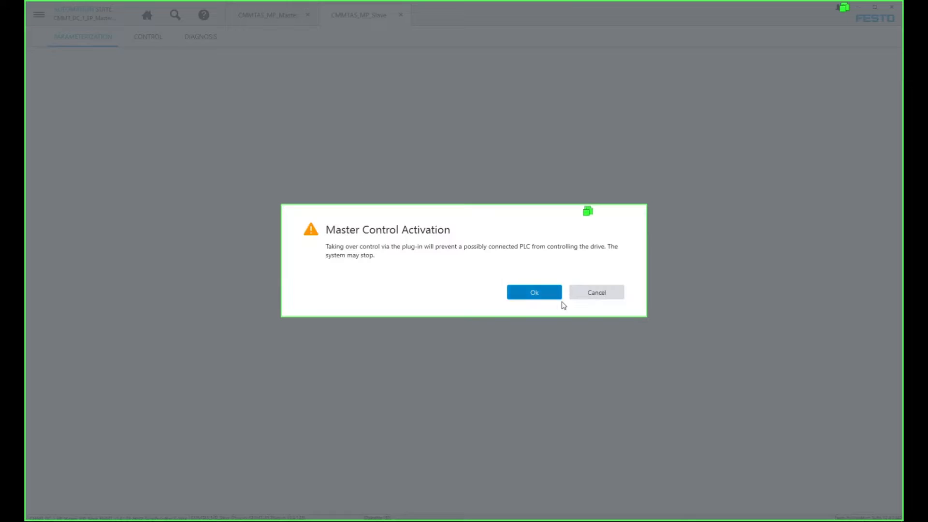
{"action": "left_click", "coordinate": [532, 296]}
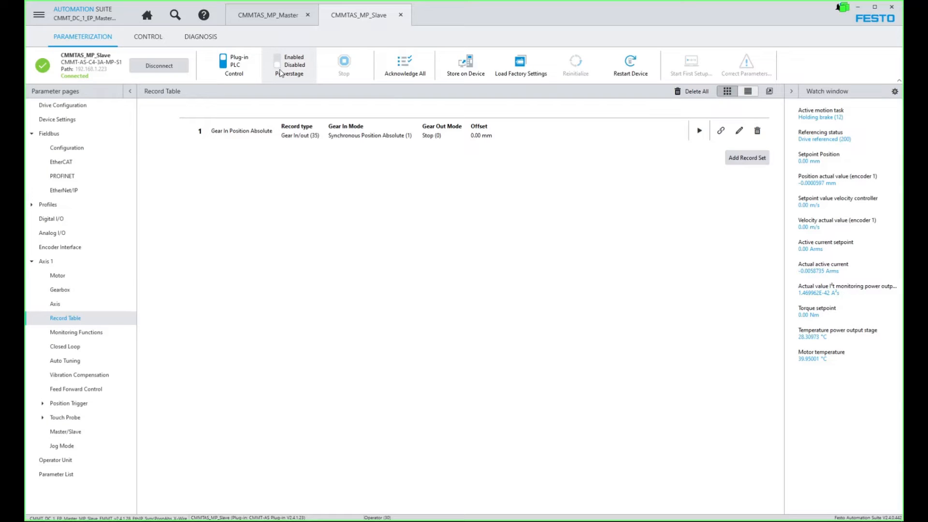
{"action": "left_click", "coordinate": [280, 71]}
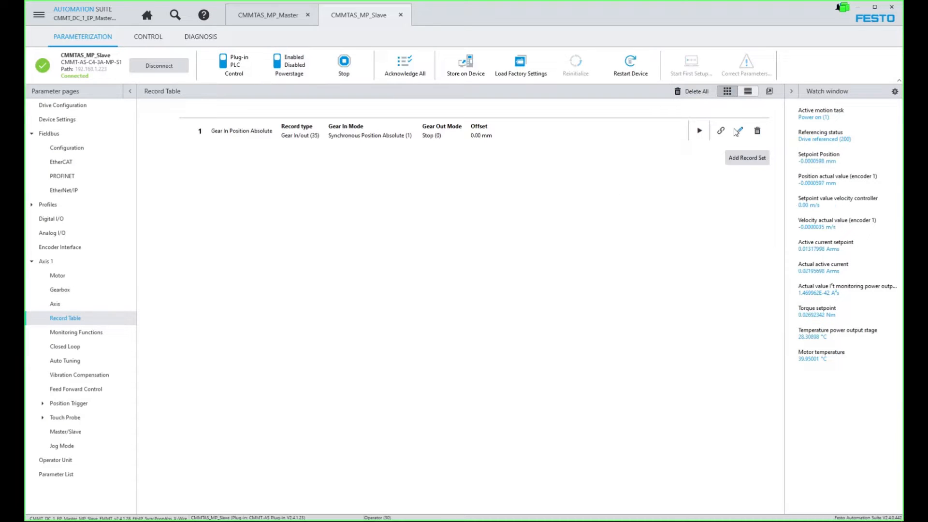
{"action": "left_click", "coordinate": [700, 132]}
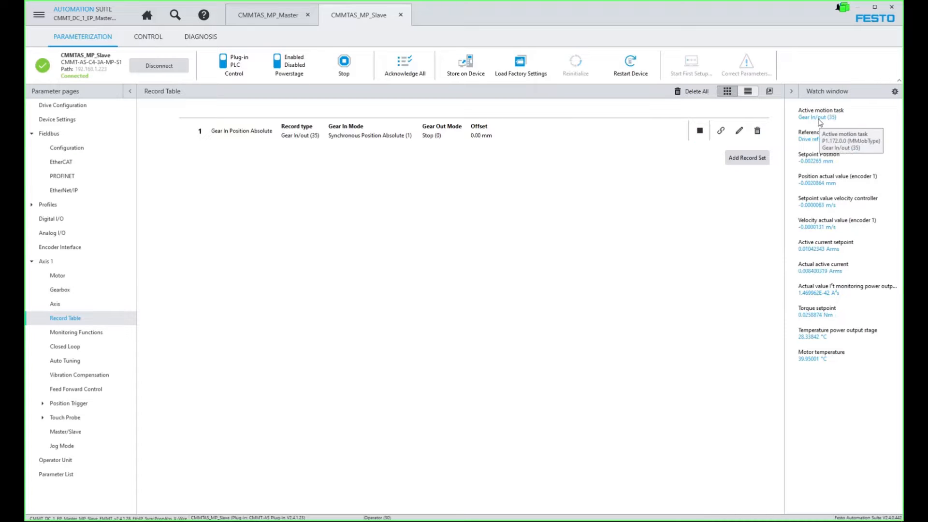
Step: Take plug-in control of the master drive for manual movement and enable its powerstage
{"action": "left_click", "coordinate": [287, 18]}
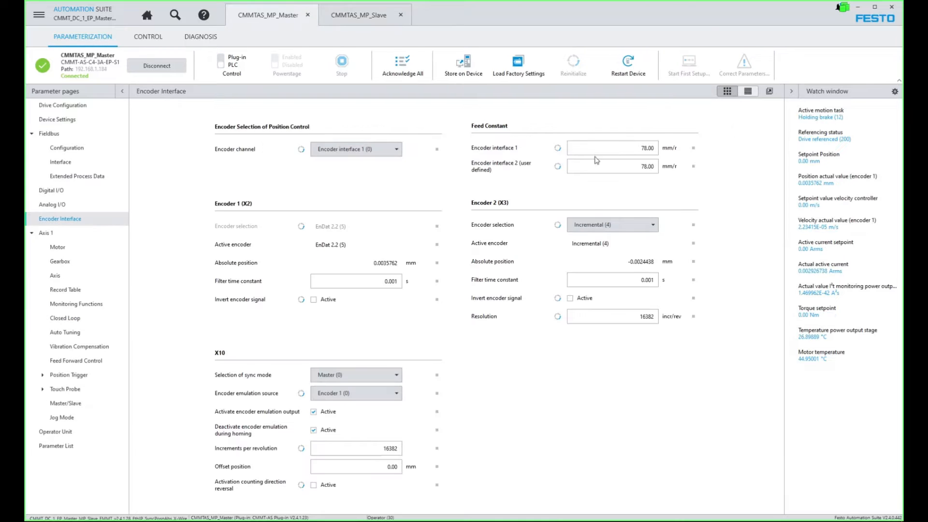
{"action": "left_click", "coordinate": [156, 39]}
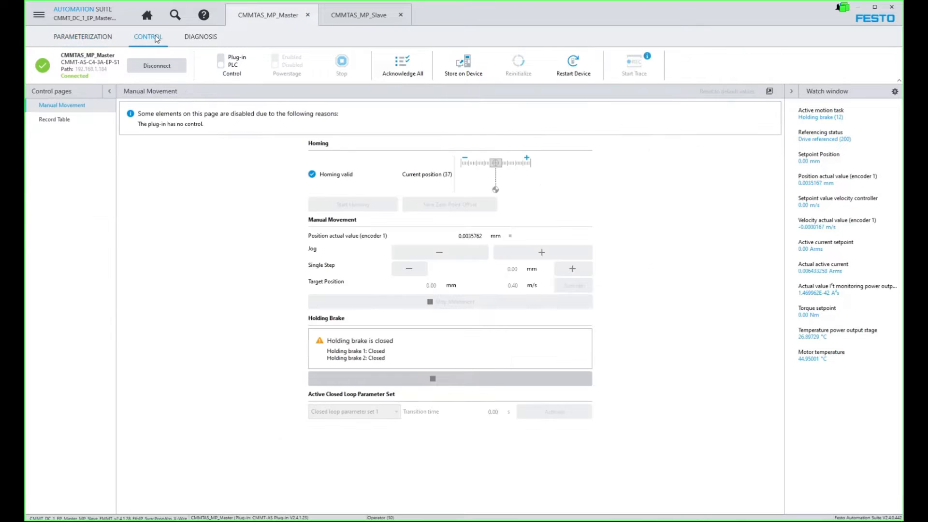
{"action": "left_click", "coordinate": [226, 73]}
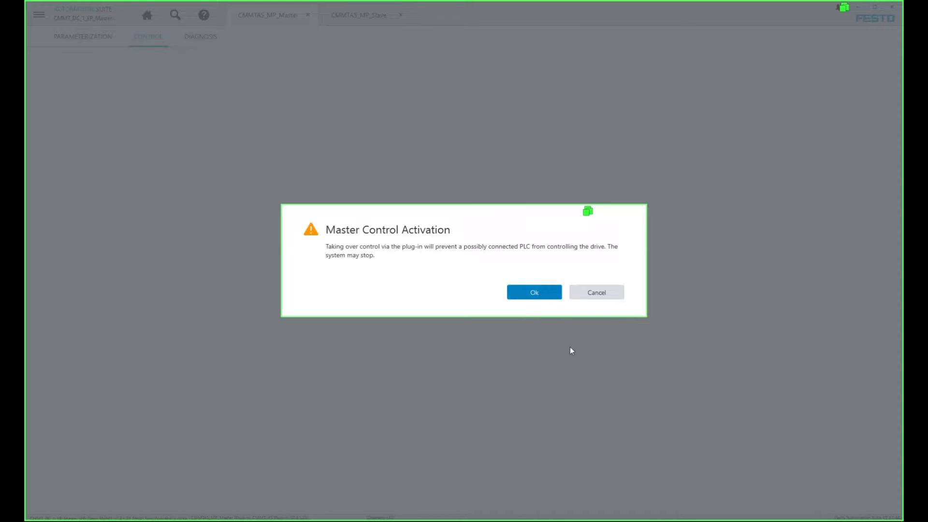
{"action": "left_click", "coordinate": [550, 296]}
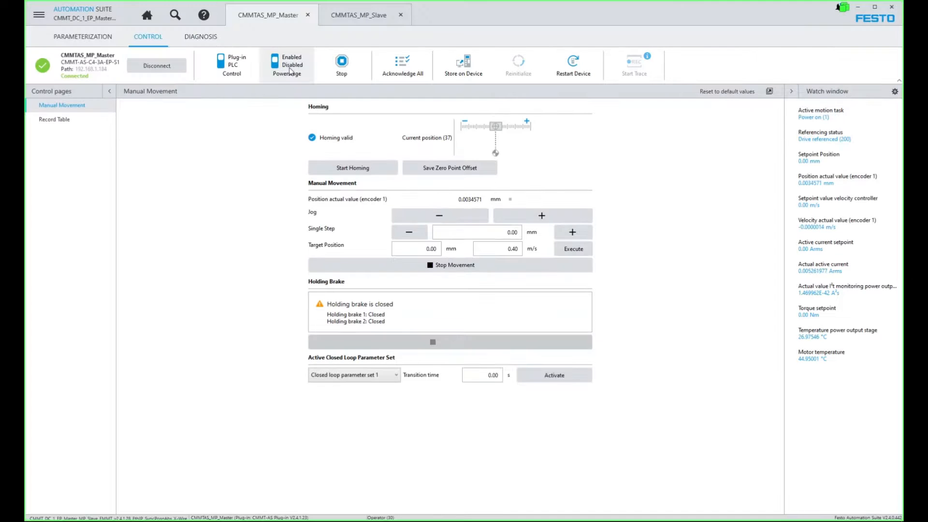
Step: Move the master axis to a target position of 10 mm at 0.2 m/s
{"action": "left_click", "coordinate": [412, 250]}
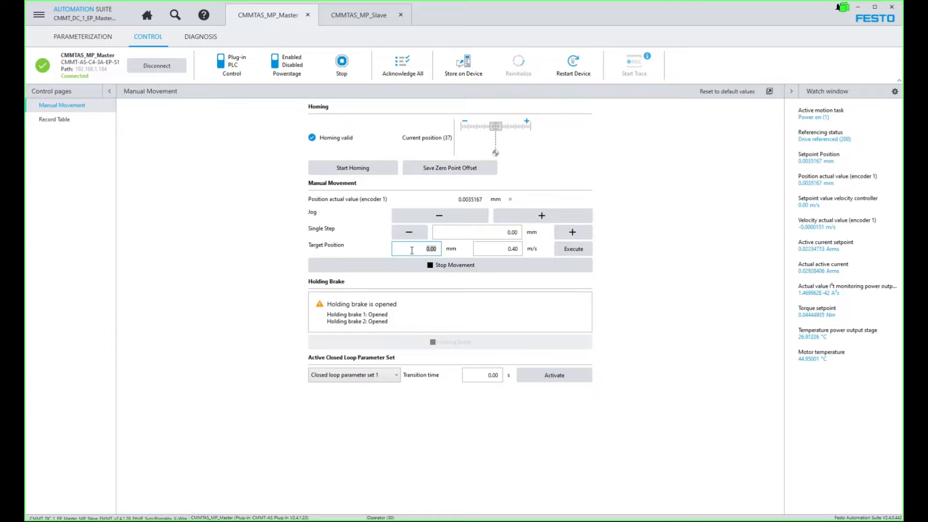
{"action": "type", "text": "10"}
{"action": "key", "text": "Tab"}
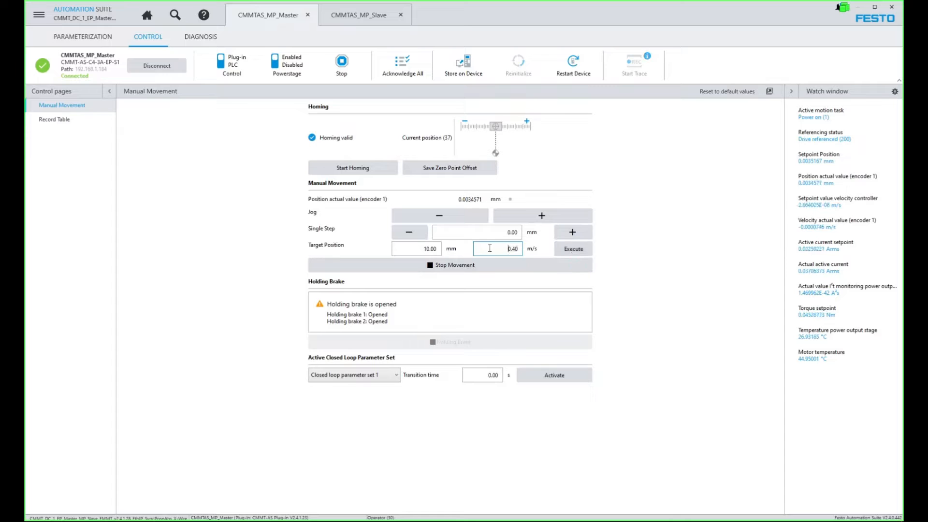
{"action": "type", "text": "0.2"}
{"action": "left_click", "coordinate": [580, 252]}
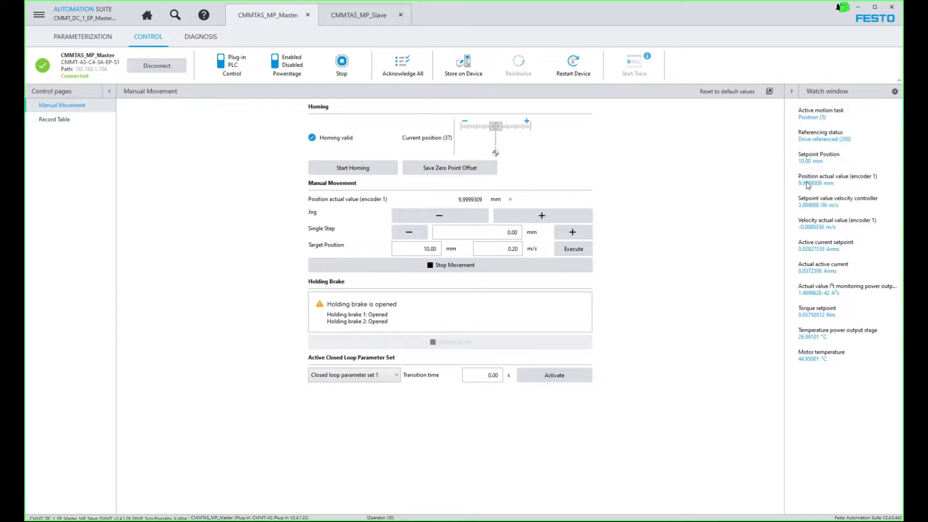
Step: Check that the slave follows the master by examining its actual position, encoder 2 absolute position and active master/slave values
{"action": "left_click", "coordinate": [360, 15]}
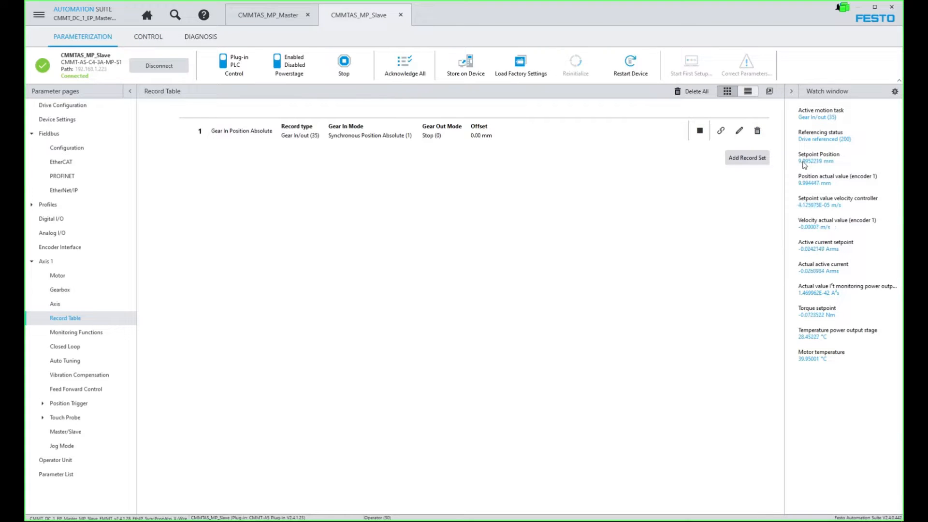
{"action": "left_click", "coordinate": [66, 247]}
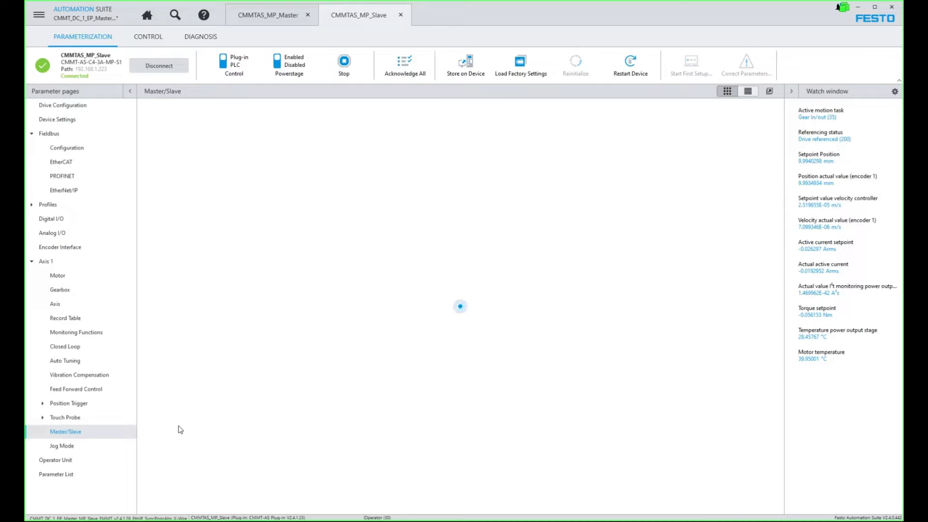
{"action": "scroll", "coordinate": [206, 430], "scroll_direction": "down", "scroll_amount": 4}
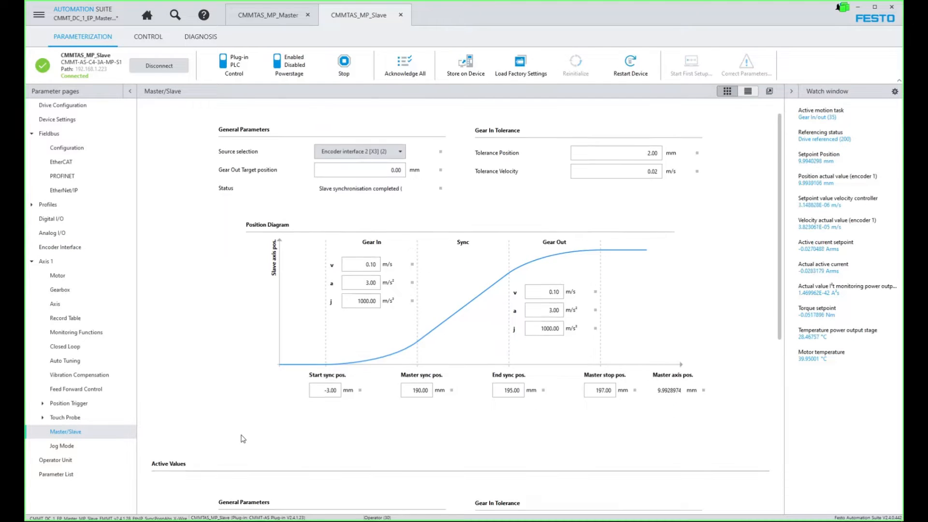
{"action": "scroll", "coordinate": [207, 427], "scroll_direction": "down", "scroll_amount": 10}
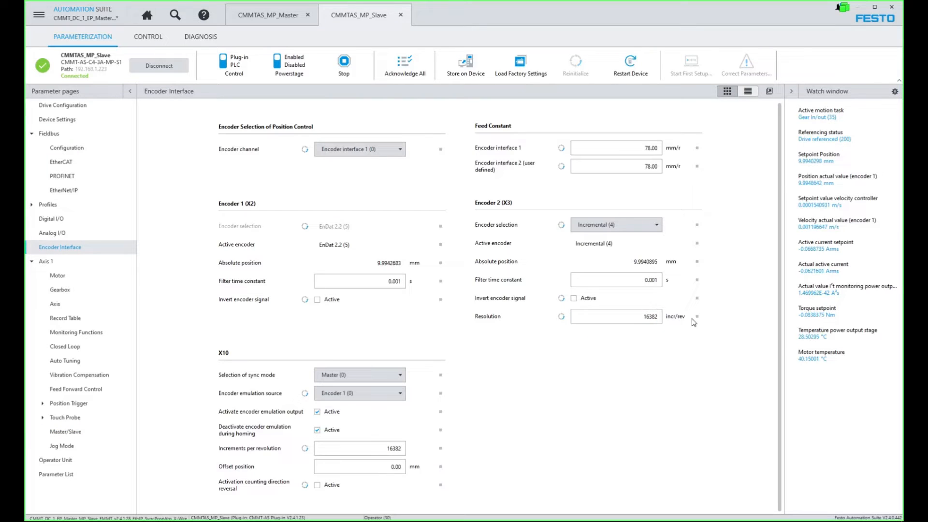
{"action": "left_click_drag", "start_coordinate": [632, 265], "coordinate": [657, 267]}
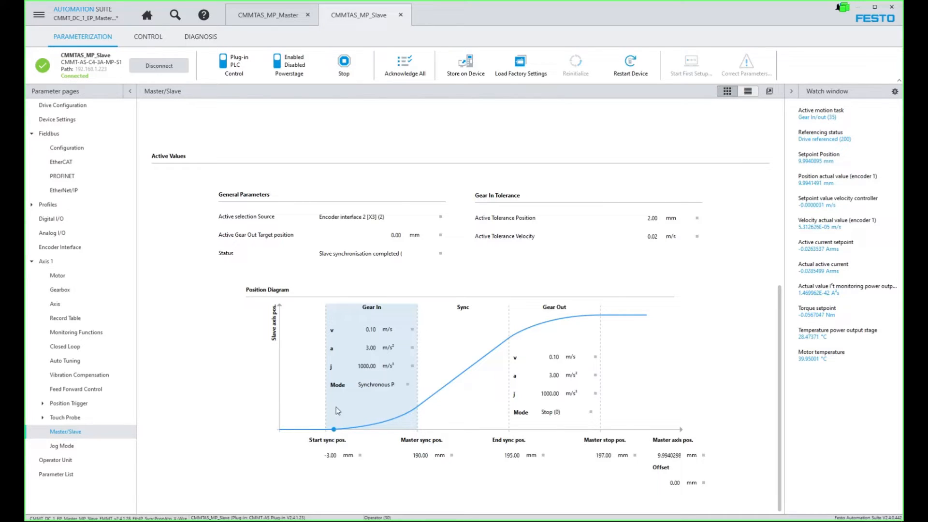
Step: Move the master axis to a target position of 170 mm at 0.01 m/s
{"action": "left_click", "coordinate": [273, 16]}
{"action": "left_click", "coordinate": [500, 254]}
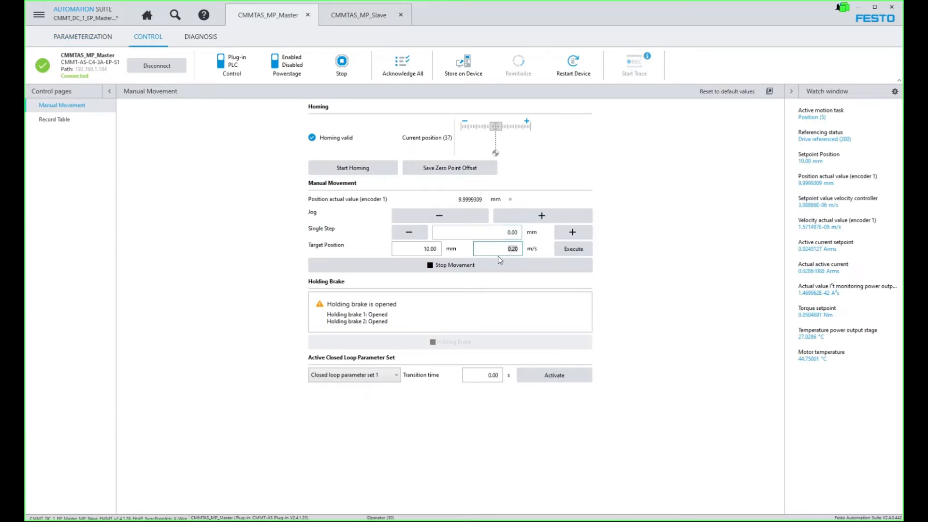
{"action": "type", "text": ".01"}
{"action": "left_click", "coordinate": [417, 248]}
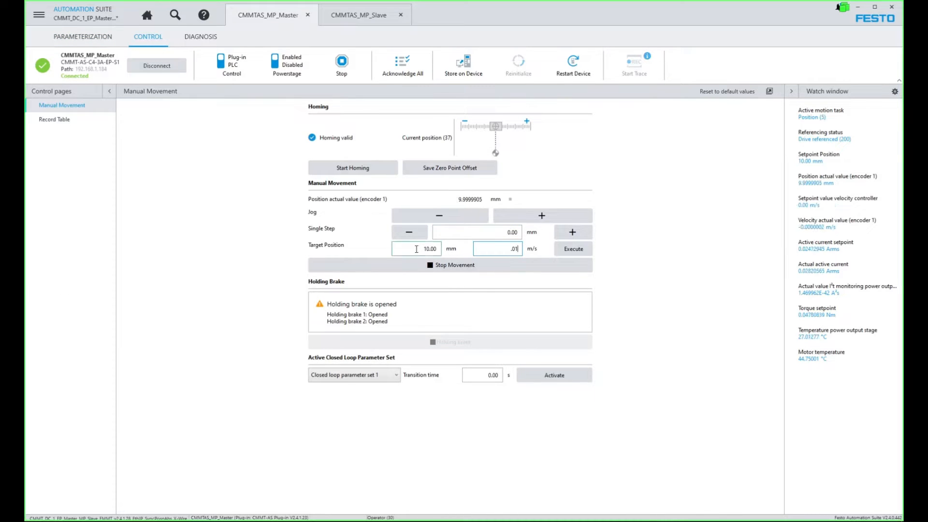
{"action": "type", "text": "170"}
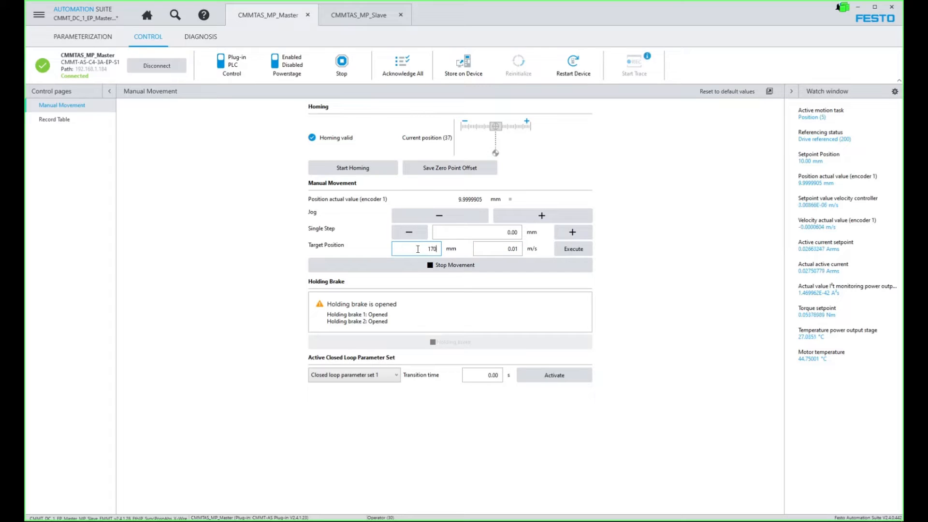
{"action": "left_click", "coordinate": [505, 251]}
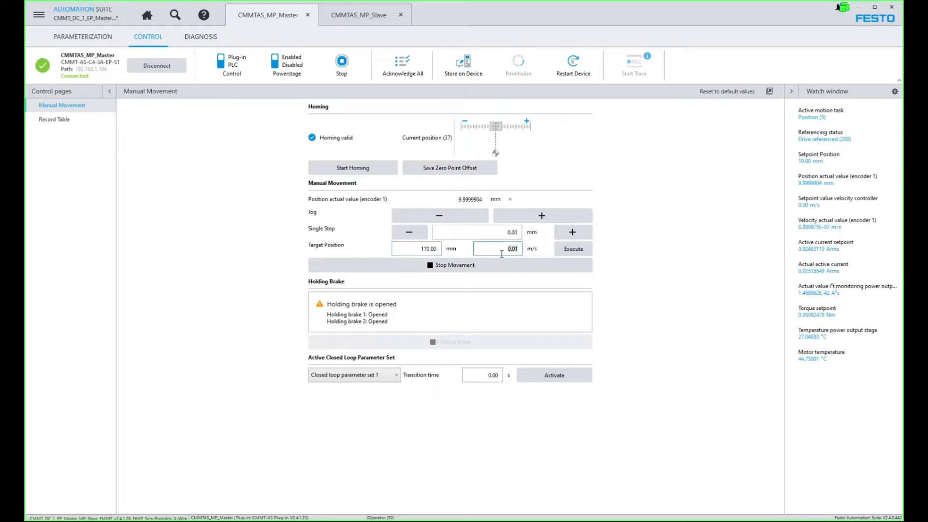
{"action": "left_click", "coordinate": [583, 252]}
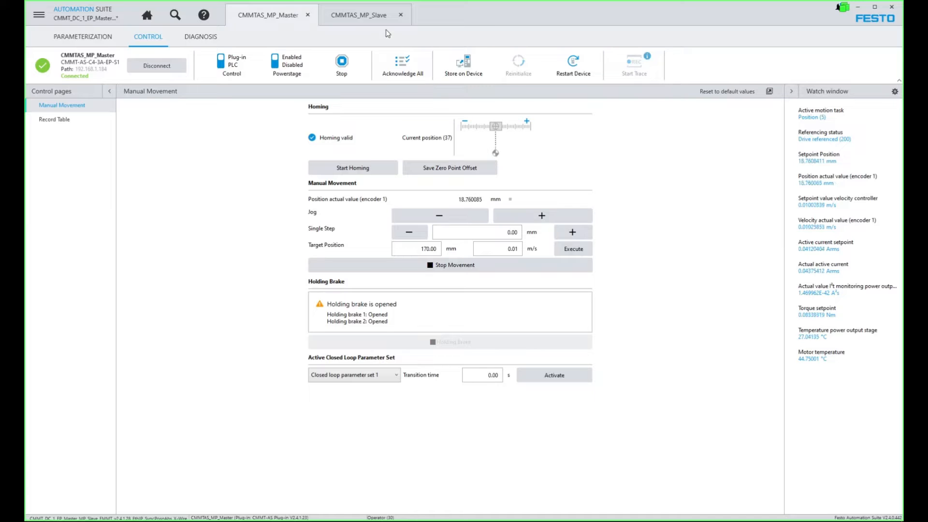
Step: Examine the slave's synchronisation status and active motion task, and compare its position with the master's
{"action": "left_click", "coordinate": [370, 15]}
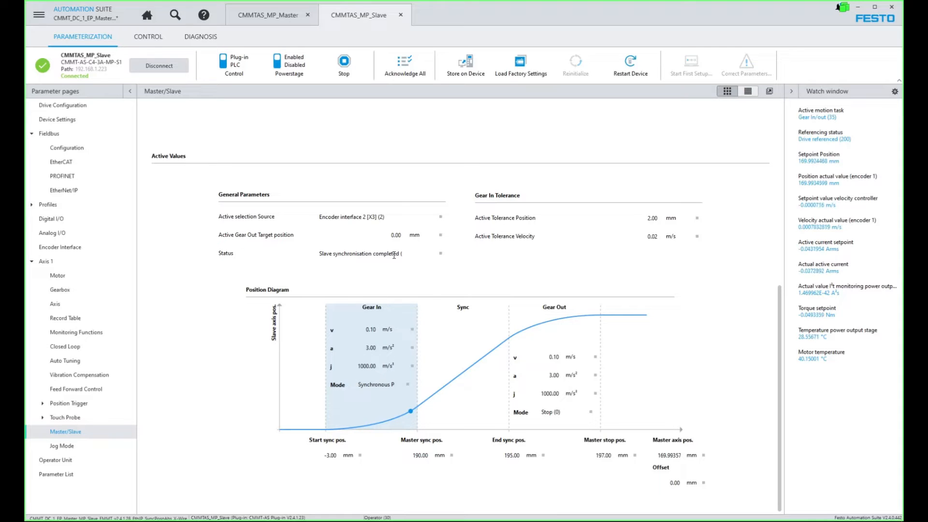
{"action": "triple_click", "coordinate": [329, 254]}
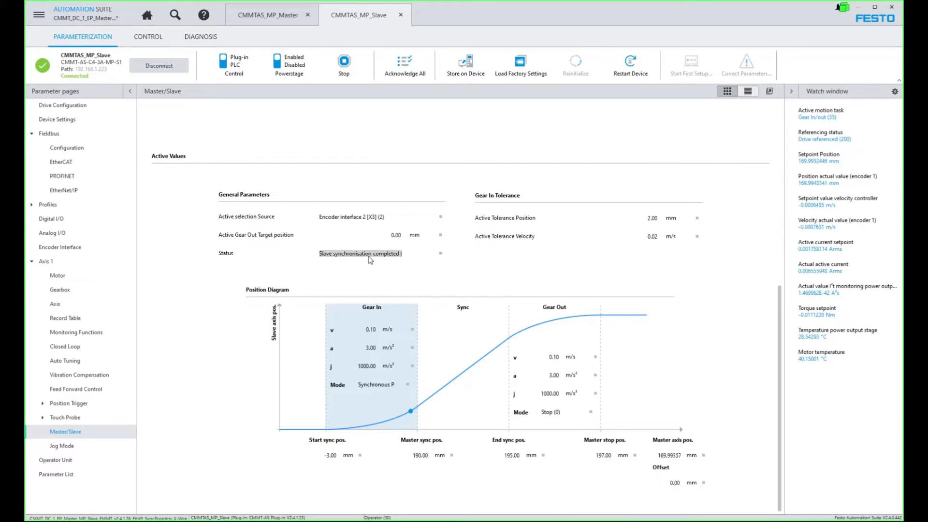
{"action": "triple_click", "coordinate": [393, 254]}
{"action": "left_click", "coordinate": [395, 255]}
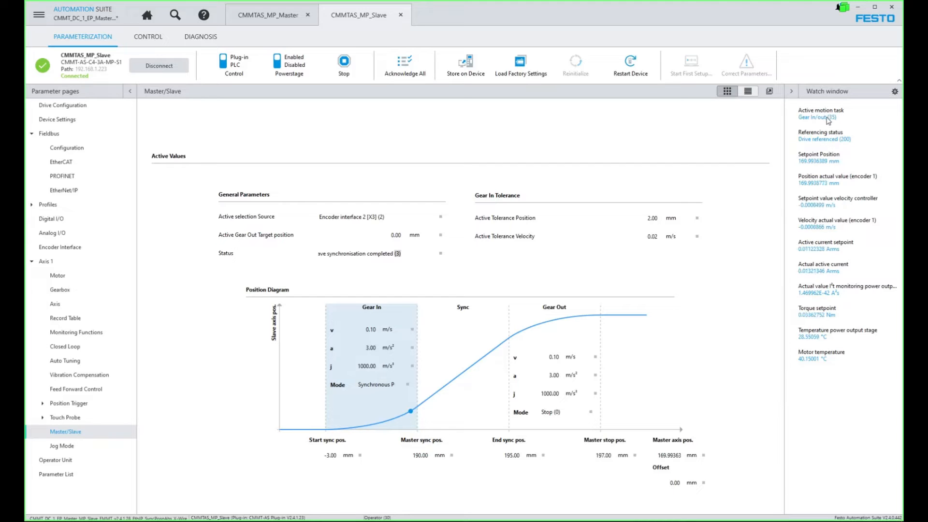
{"action": "left_click", "coordinate": [281, 18]}
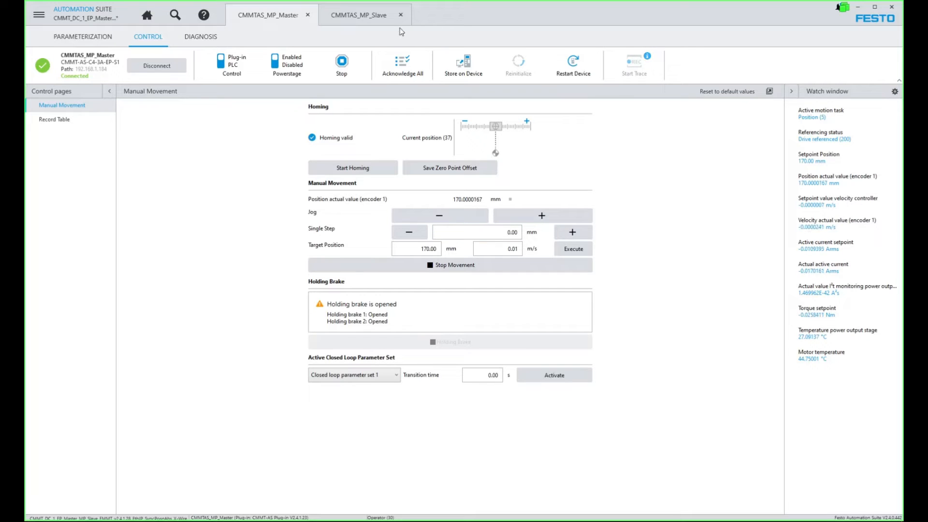
{"action": "left_click", "coordinate": [351, 16]}
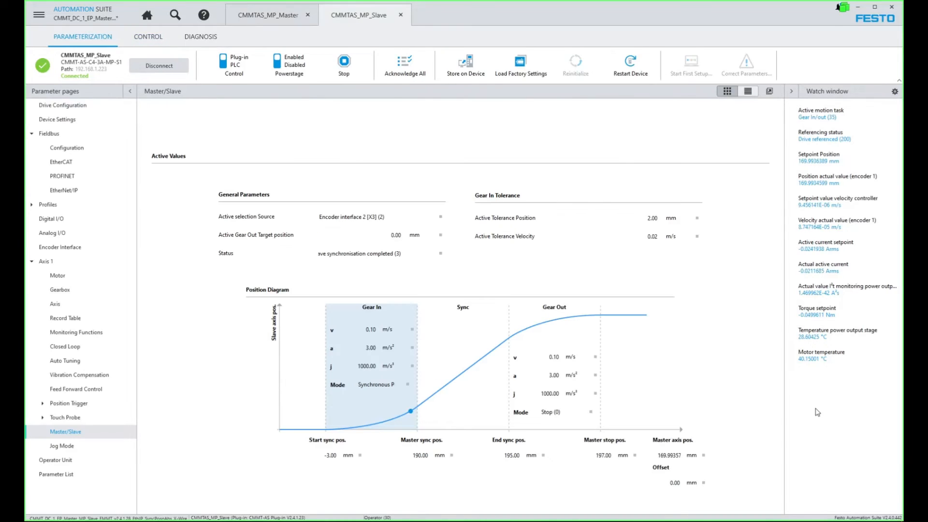
Step: Add the Motion Manager status parameter (1.171) to the slave's watch window and apply the change
{"action": "left_click", "coordinate": [895, 92]}
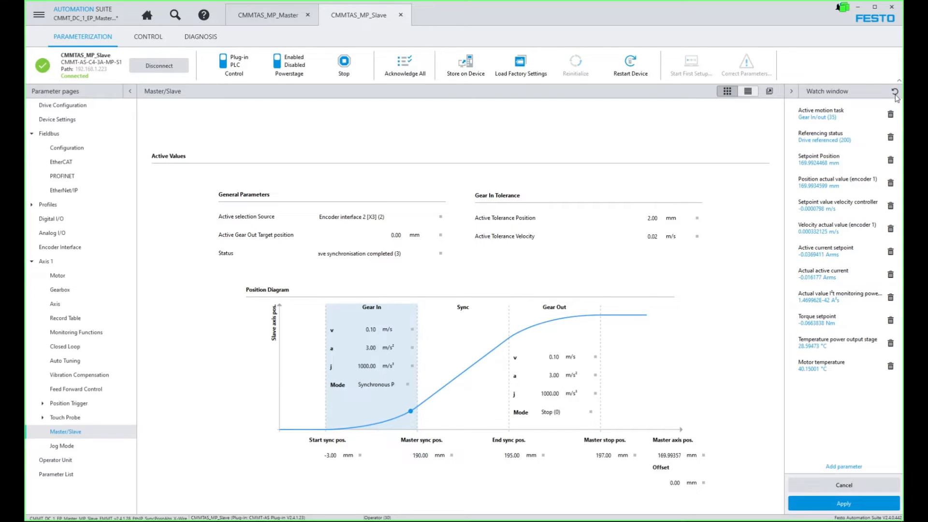
{"action": "left_click", "coordinate": [842, 467]}
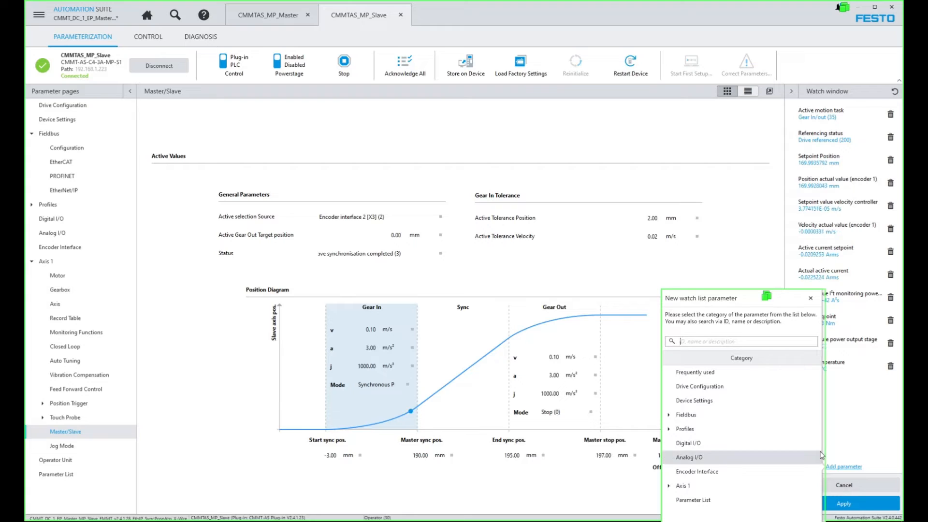
{"action": "type", "text": "1.171"}
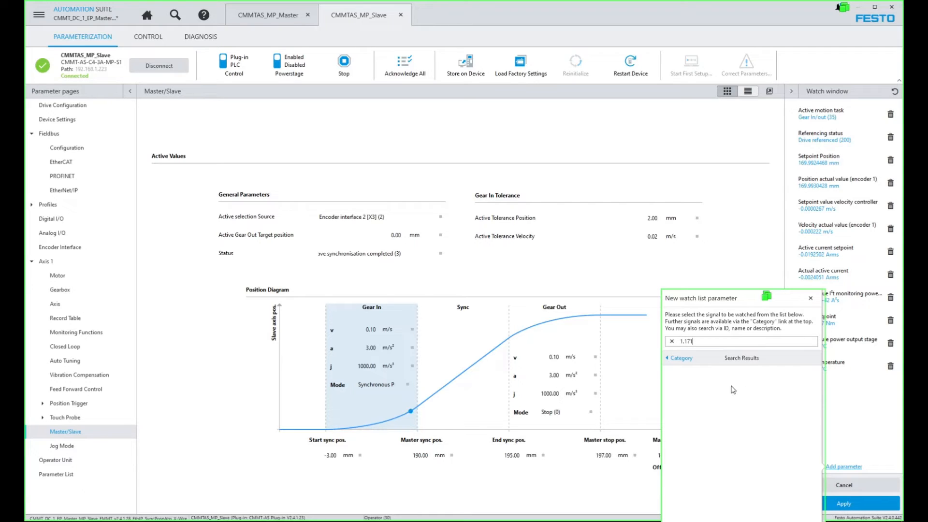
{"action": "left_click", "coordinate": [748, 390]}
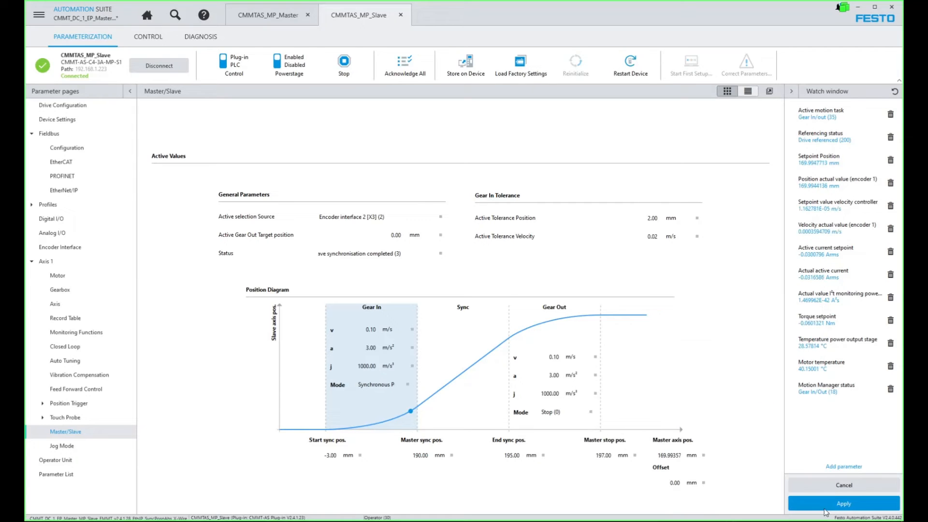
{"action": "left_click", "coordinate": [853, 504]}
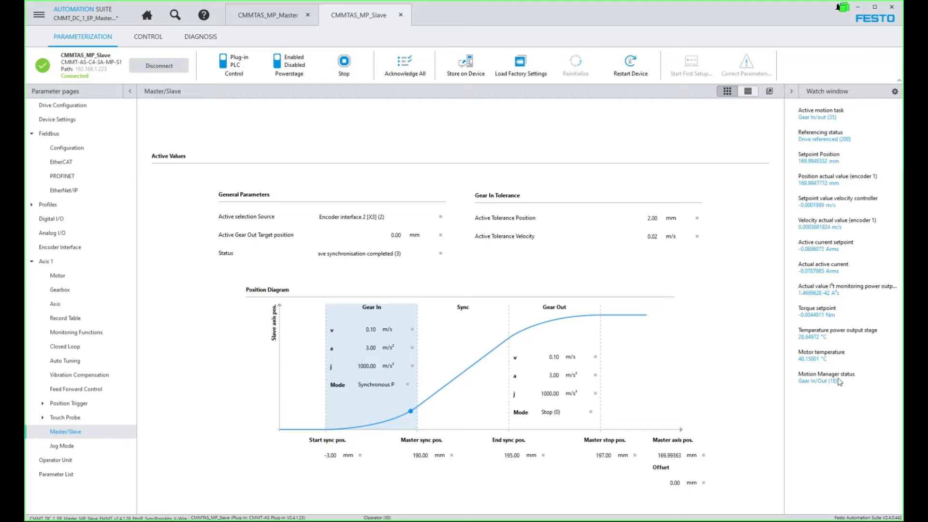
Step: Add the Gear In/Out group Status parameter (P1.85607.0.0) to the slave's watch window and apply the change
{"action": "mouse_move", "coordinate": [831, 387]}
{"action": "left_click", "coordinate": [895, 93]}
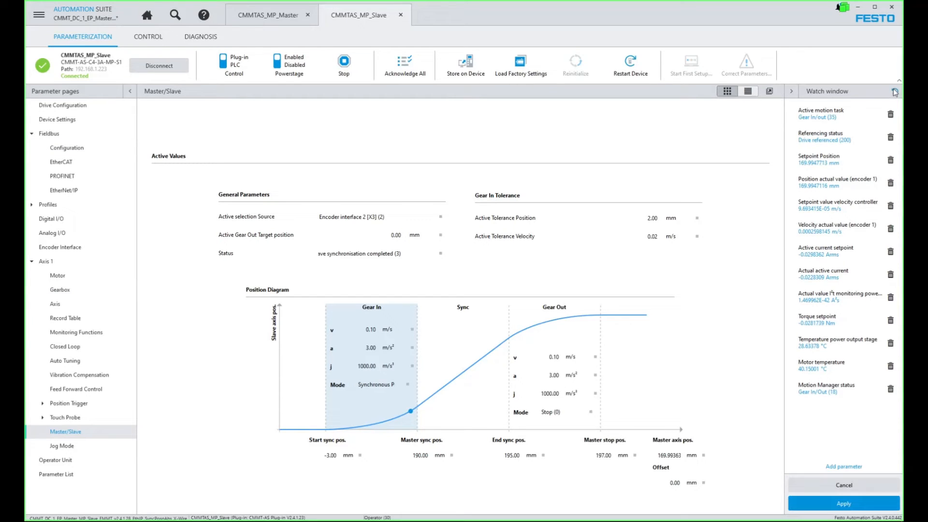
{"action": "left_click", "coordinate": [843, 466]}
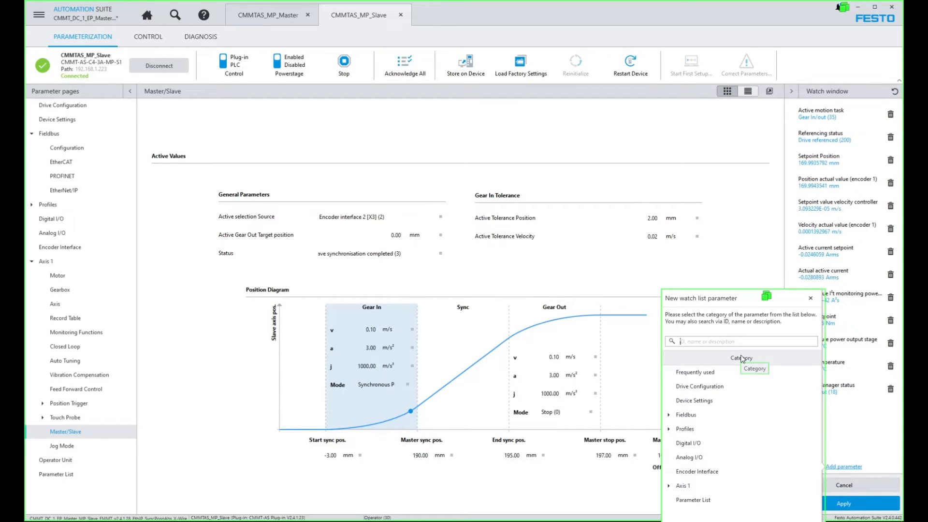
{"action": "type", "text": "8"}
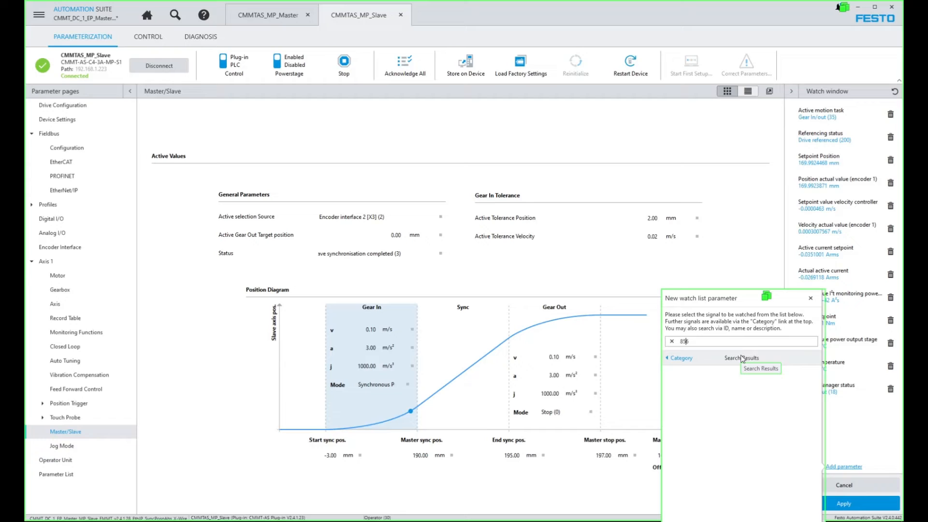
{"action": "type", "text": "5607"}
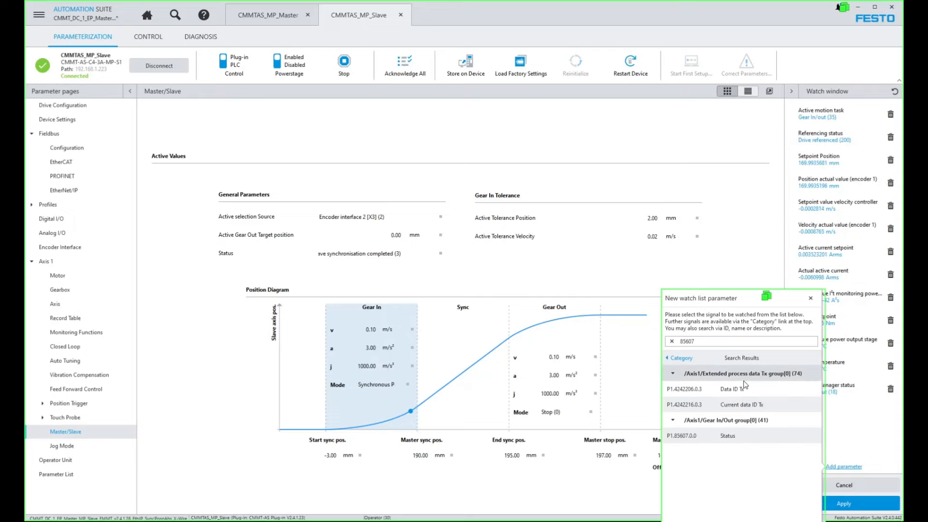
{"action": "double_click", "coordinate": [720, 436]}
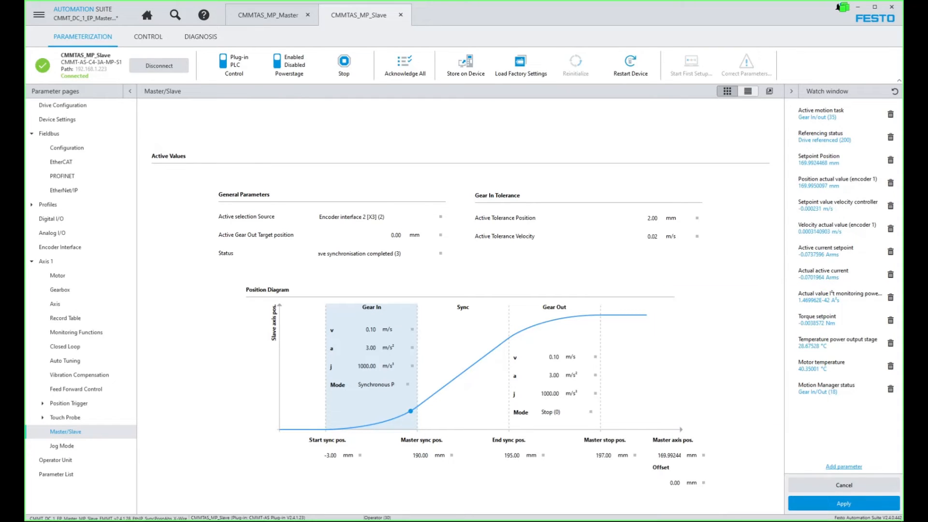
{"action": "left_click", "coordinate": [843, 503]}
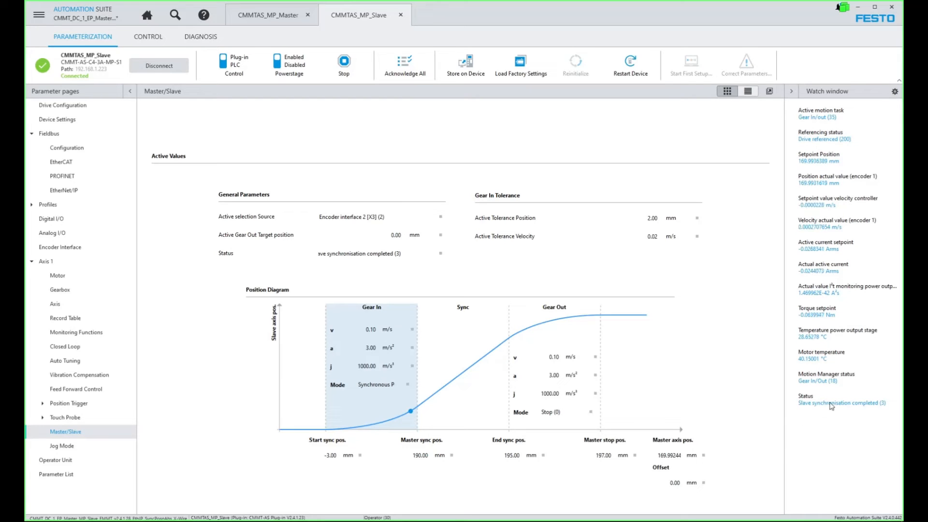
Step: Compare the slave's watched synchronisation status with its active Master/Slave values and open the slave's encoder interface settings
{"action": "mouse_move", "coordinate": [859, 407]}
{"action": "mouse_move", "coordinate": [440, 254]}
{"action": "mouse_move", "coordinate": [826, 363]}
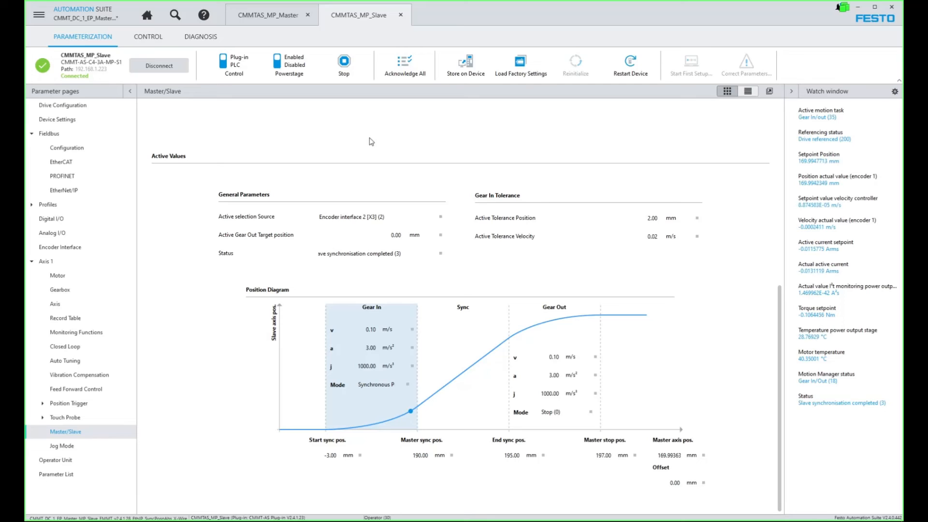
{"action": "left_click", "coordinate": [49, 247]}
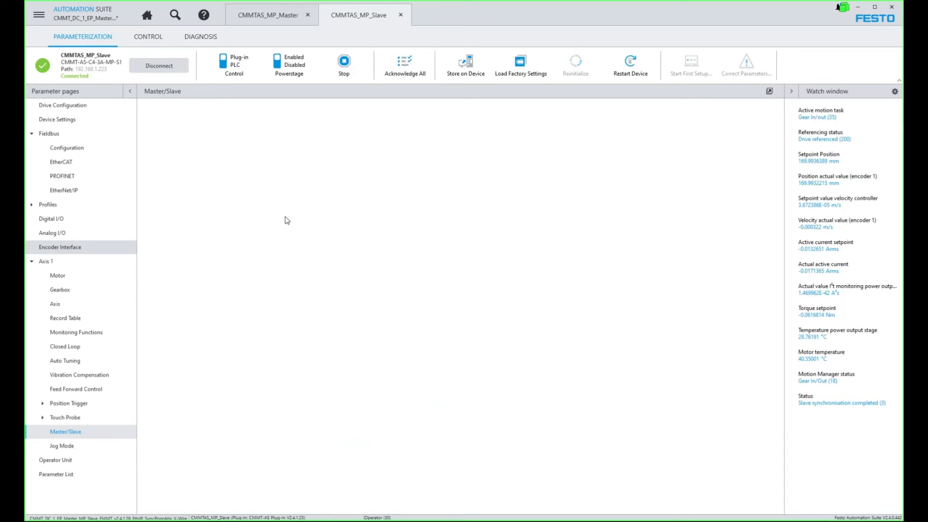